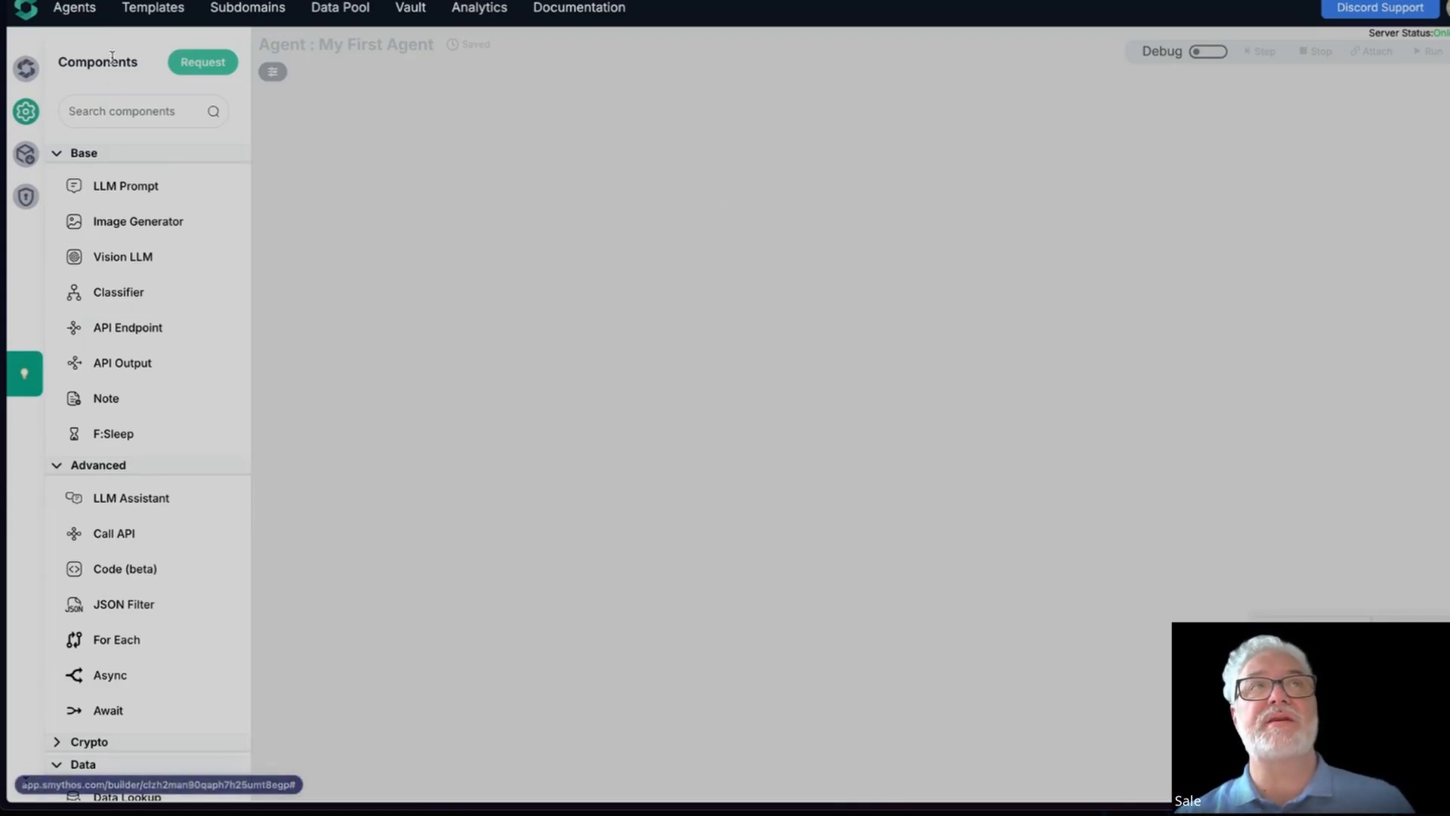
scroll(162, 386, down, 6)
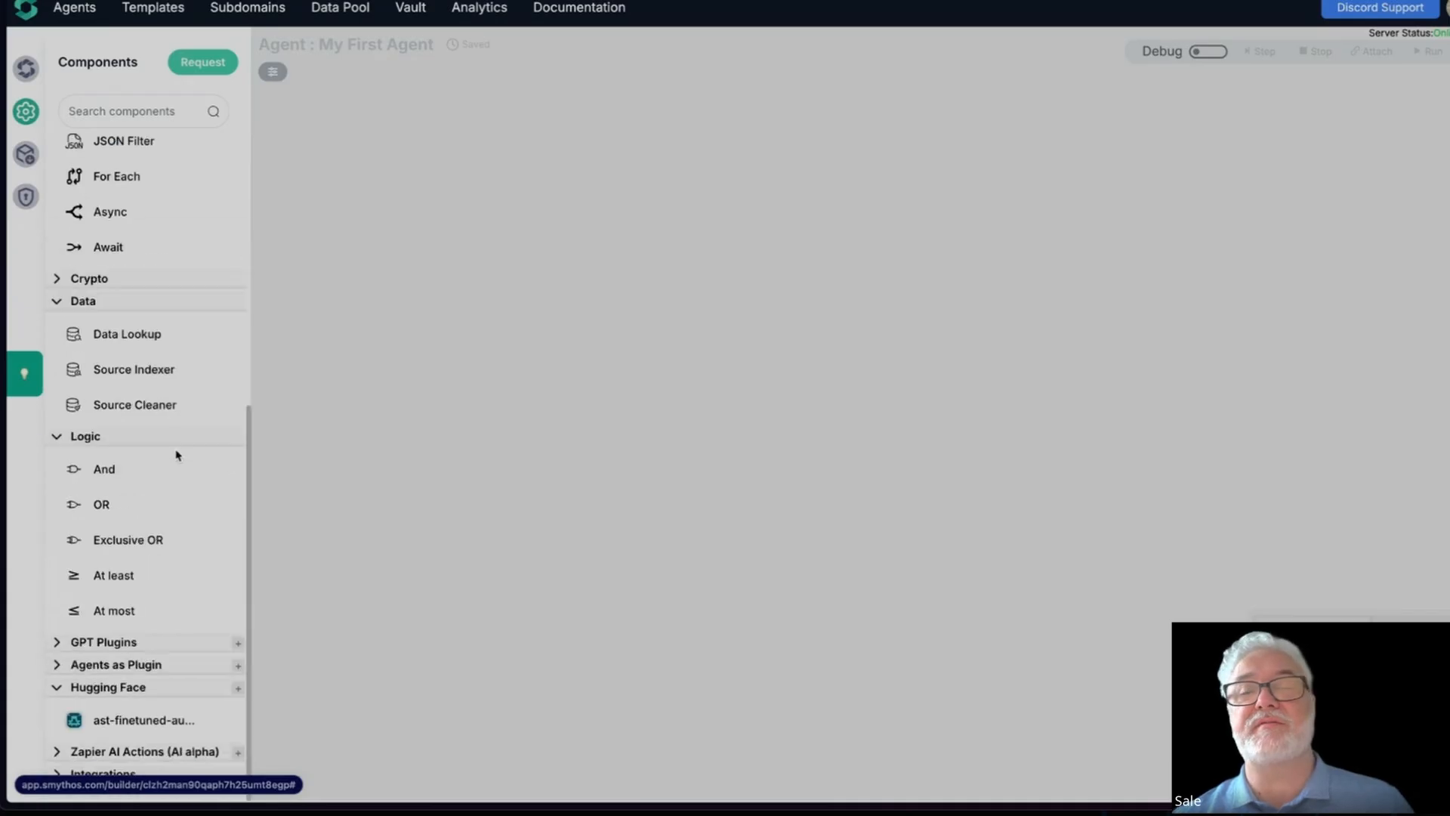
scroll(177, 451, up, 6)
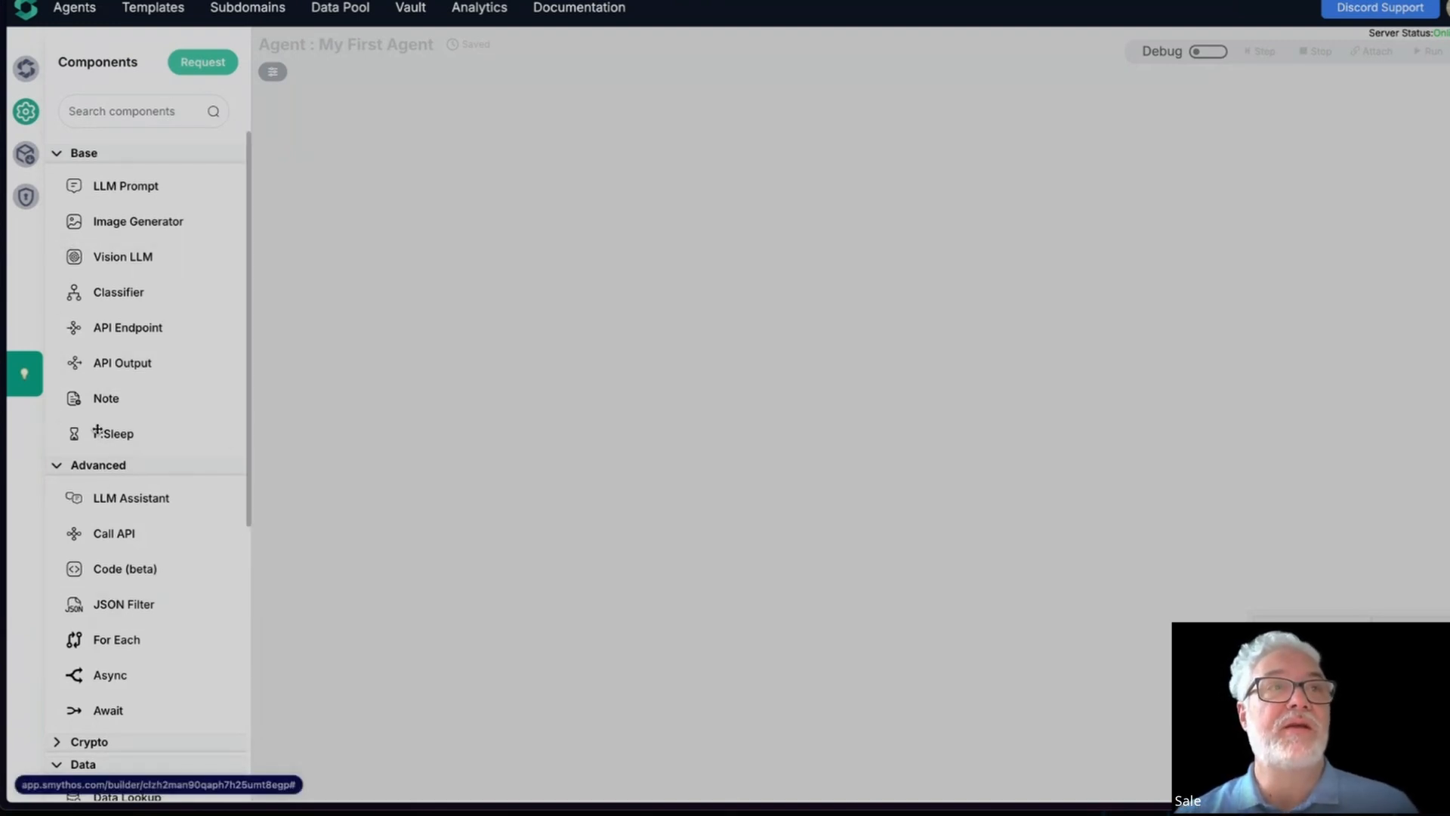
scroll(110, 532, down, 5)
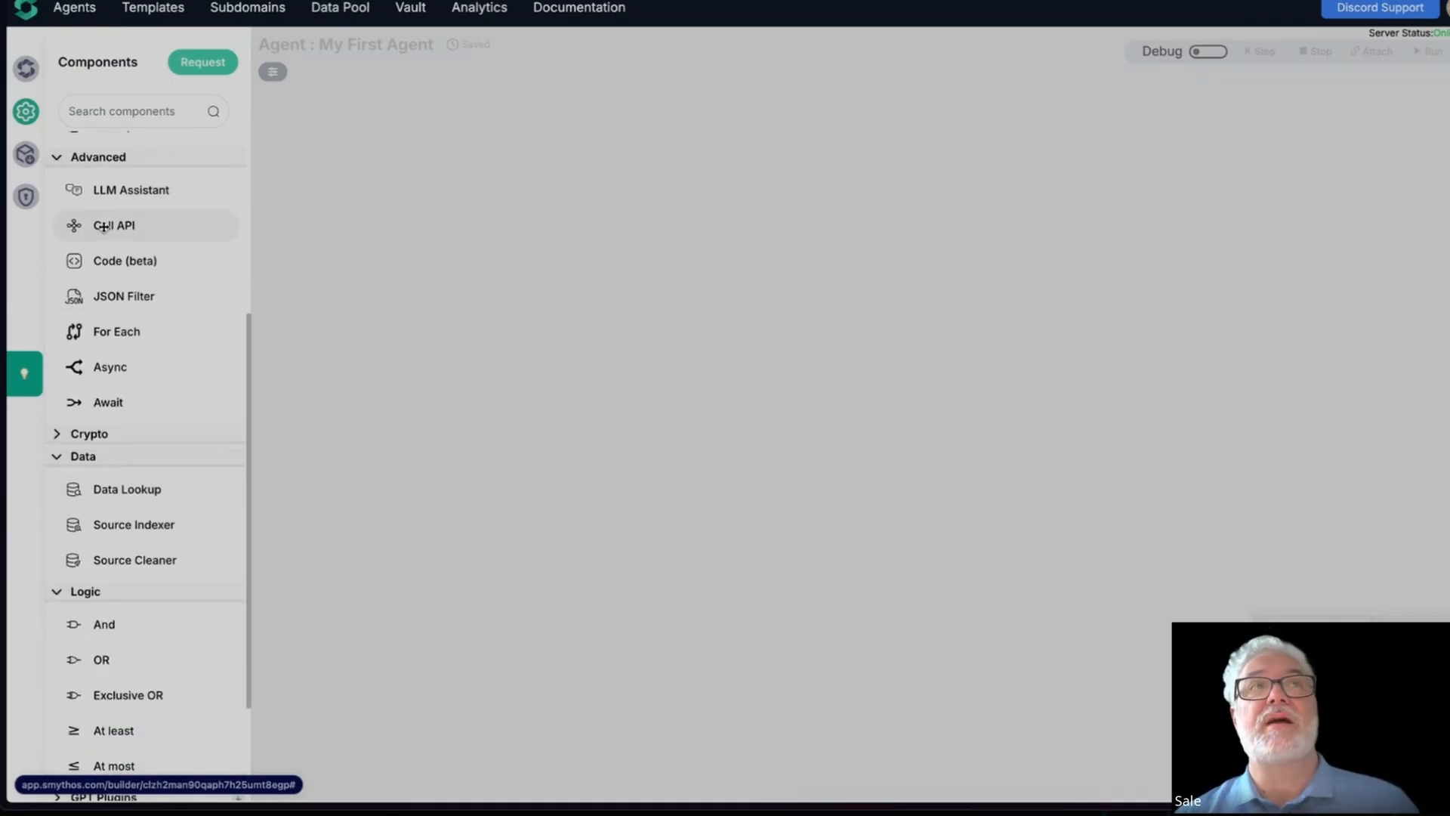
drag(103, 227, 420, 326)
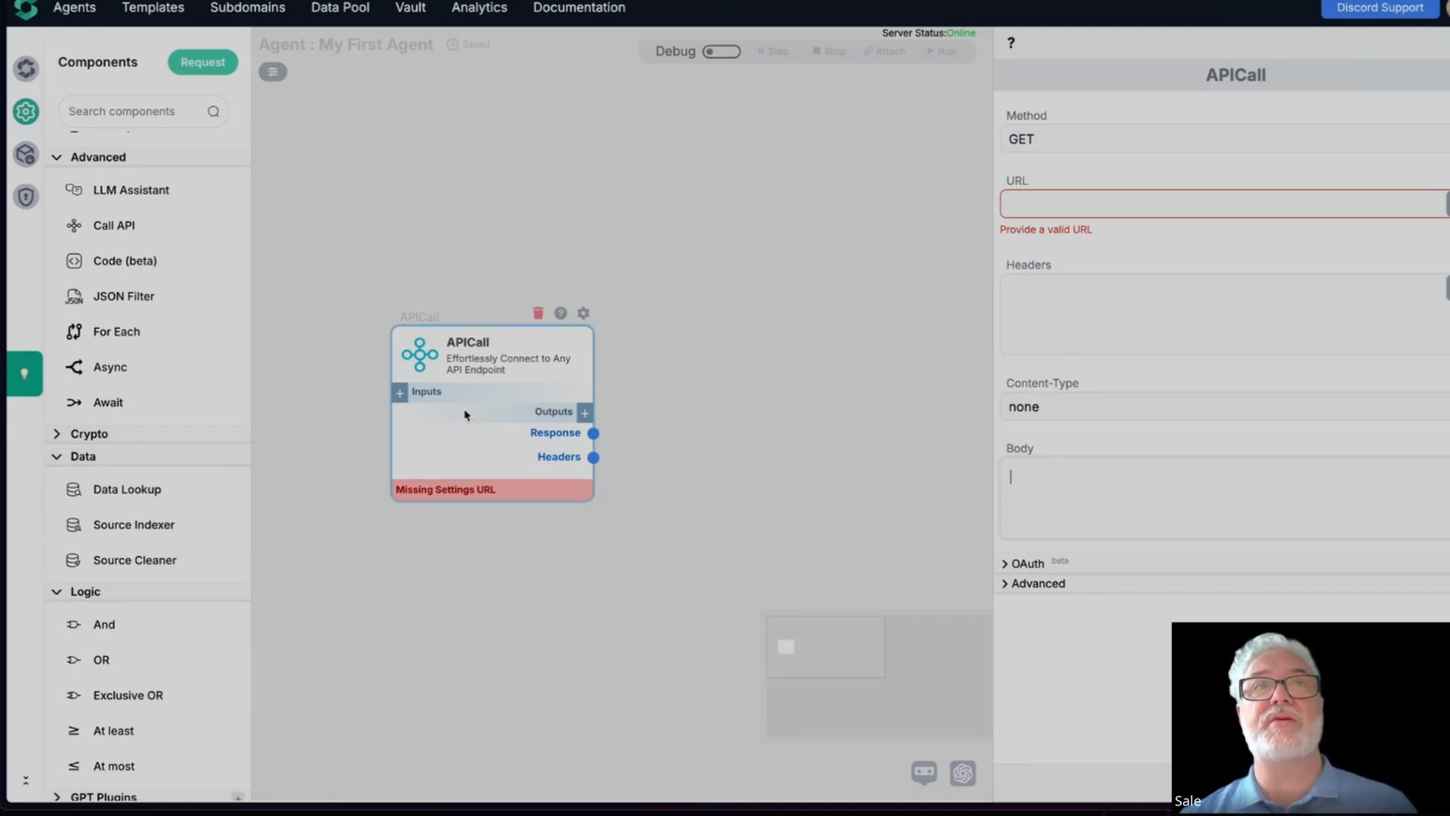
click(538, 313)
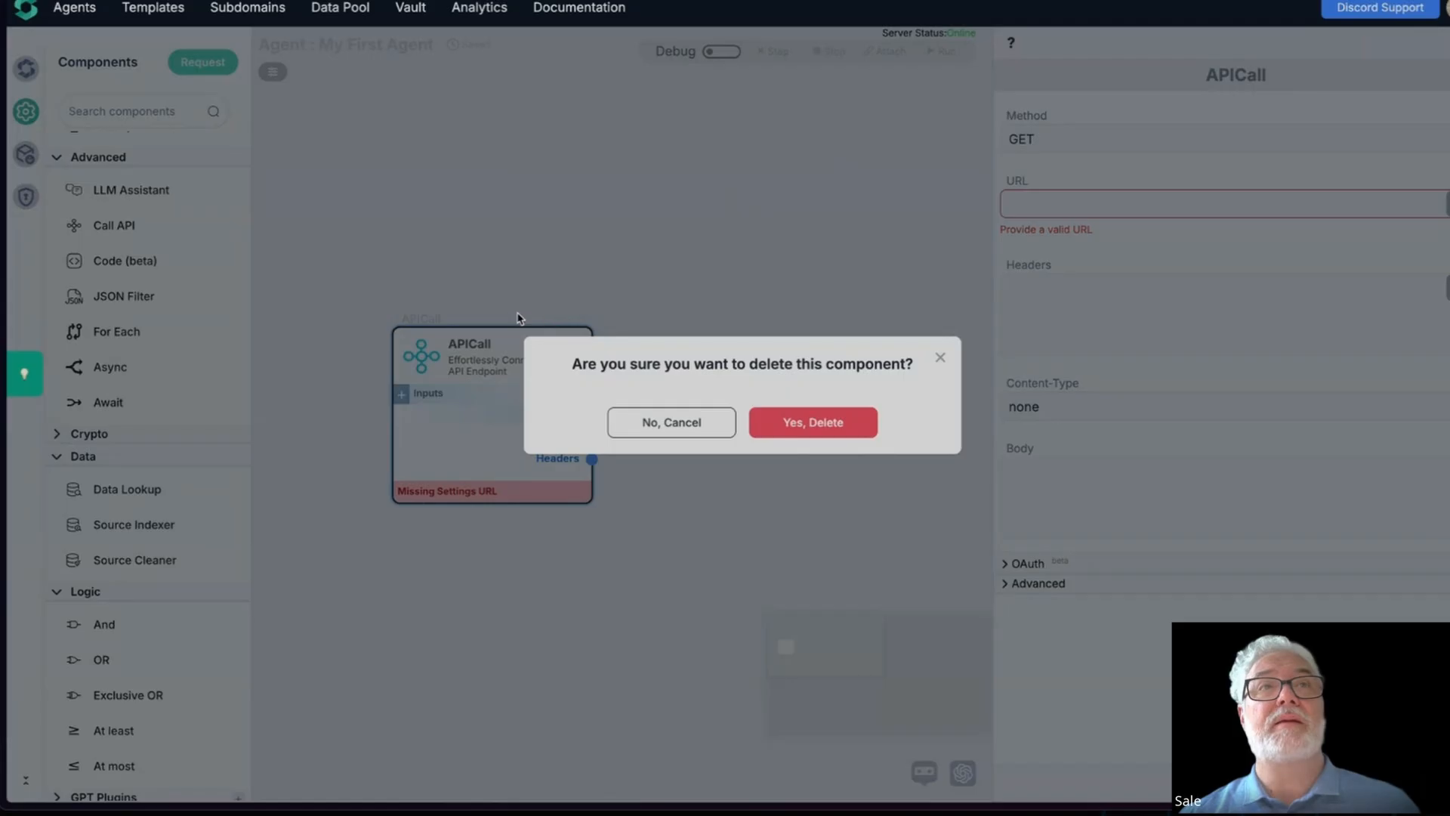
click(787, 413)
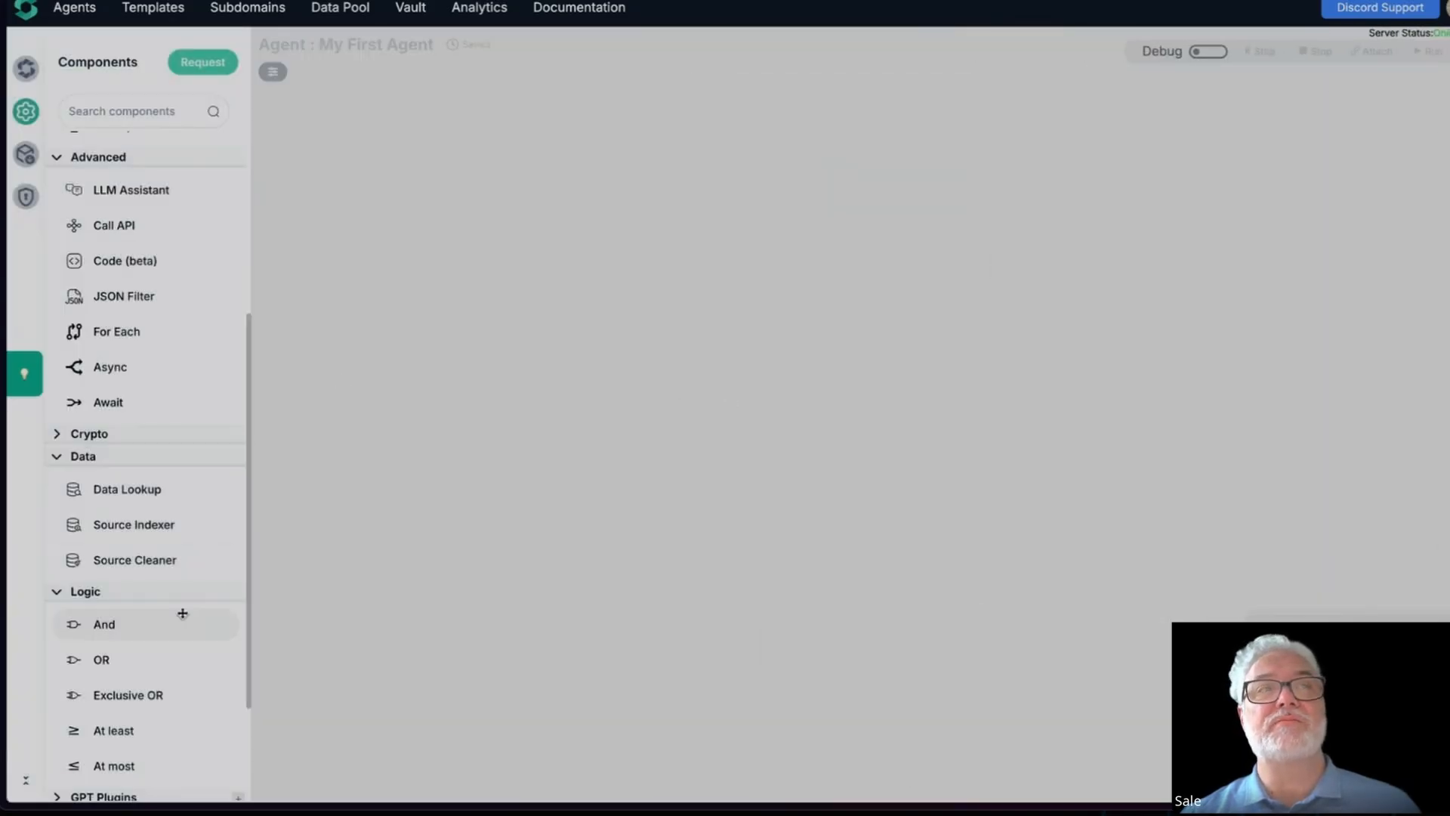
Expand the Integrations category and browse the available services, including the Ahref actions
scroll(180, 616, down, 2)
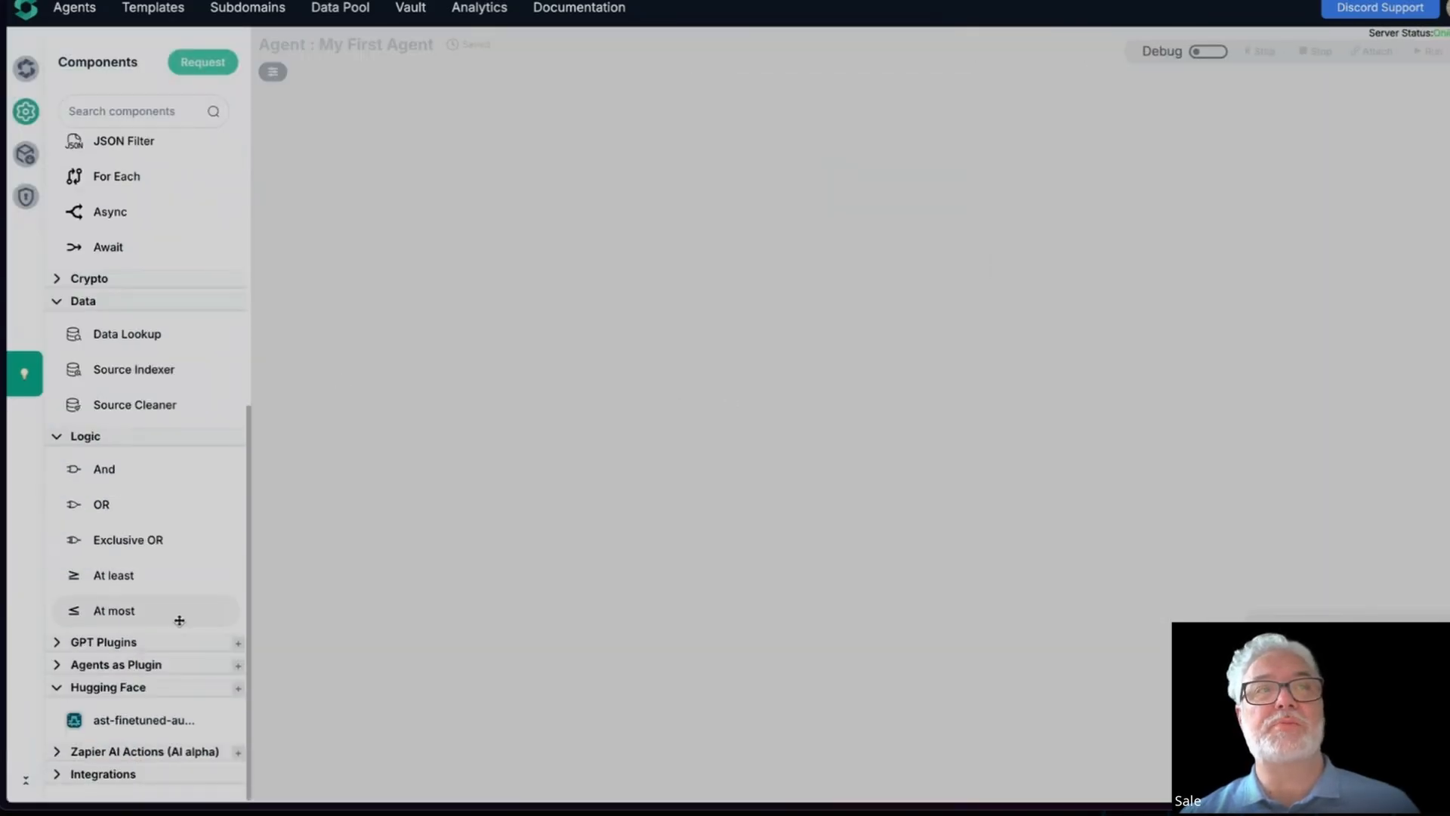
click(148, 774)
scroll(147, 763, down, 5)
scroll(151, 753, down, 3)
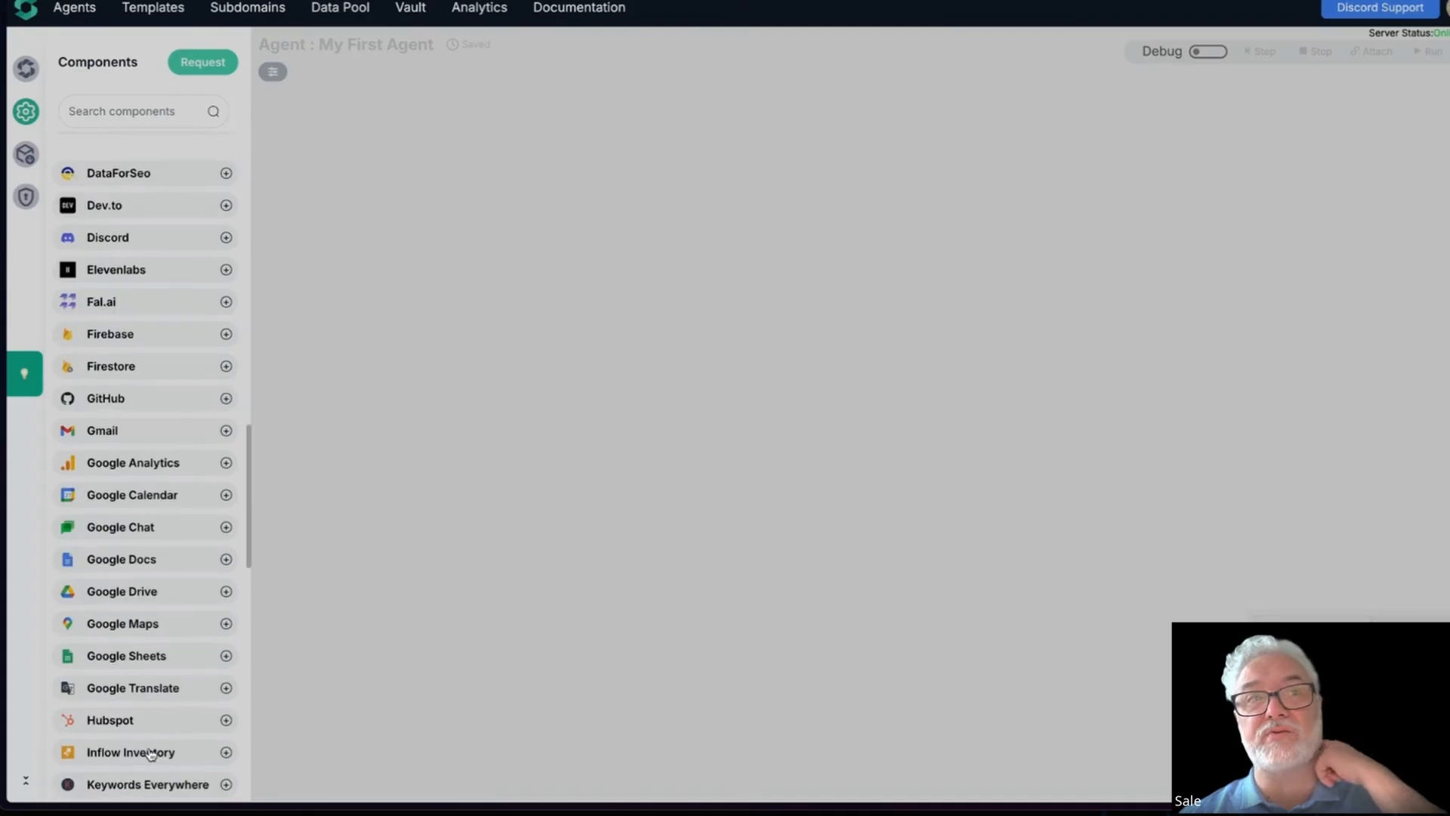
scroll(152, 754, down, 10)
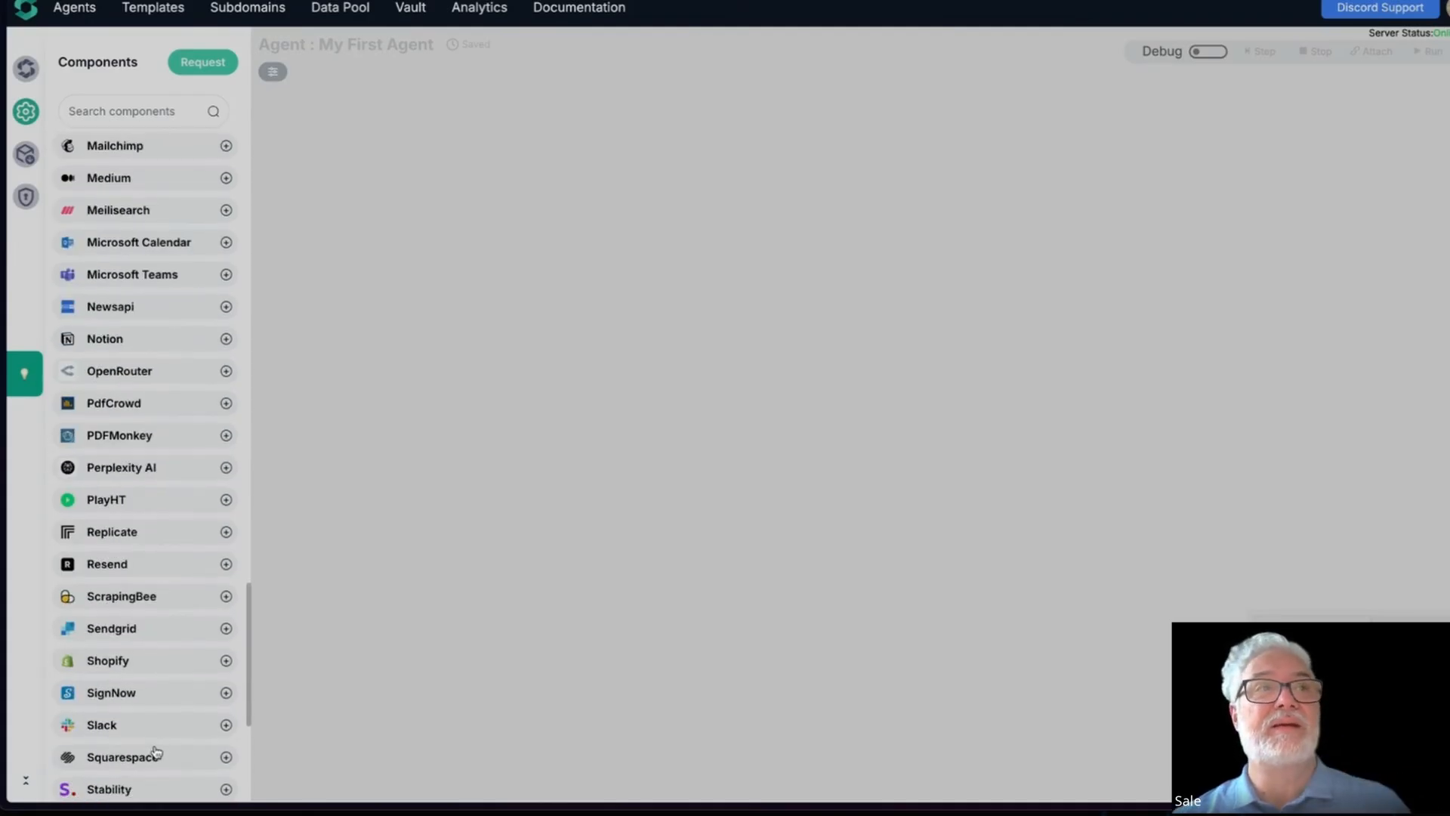
scroll(157, 751, down, 5)
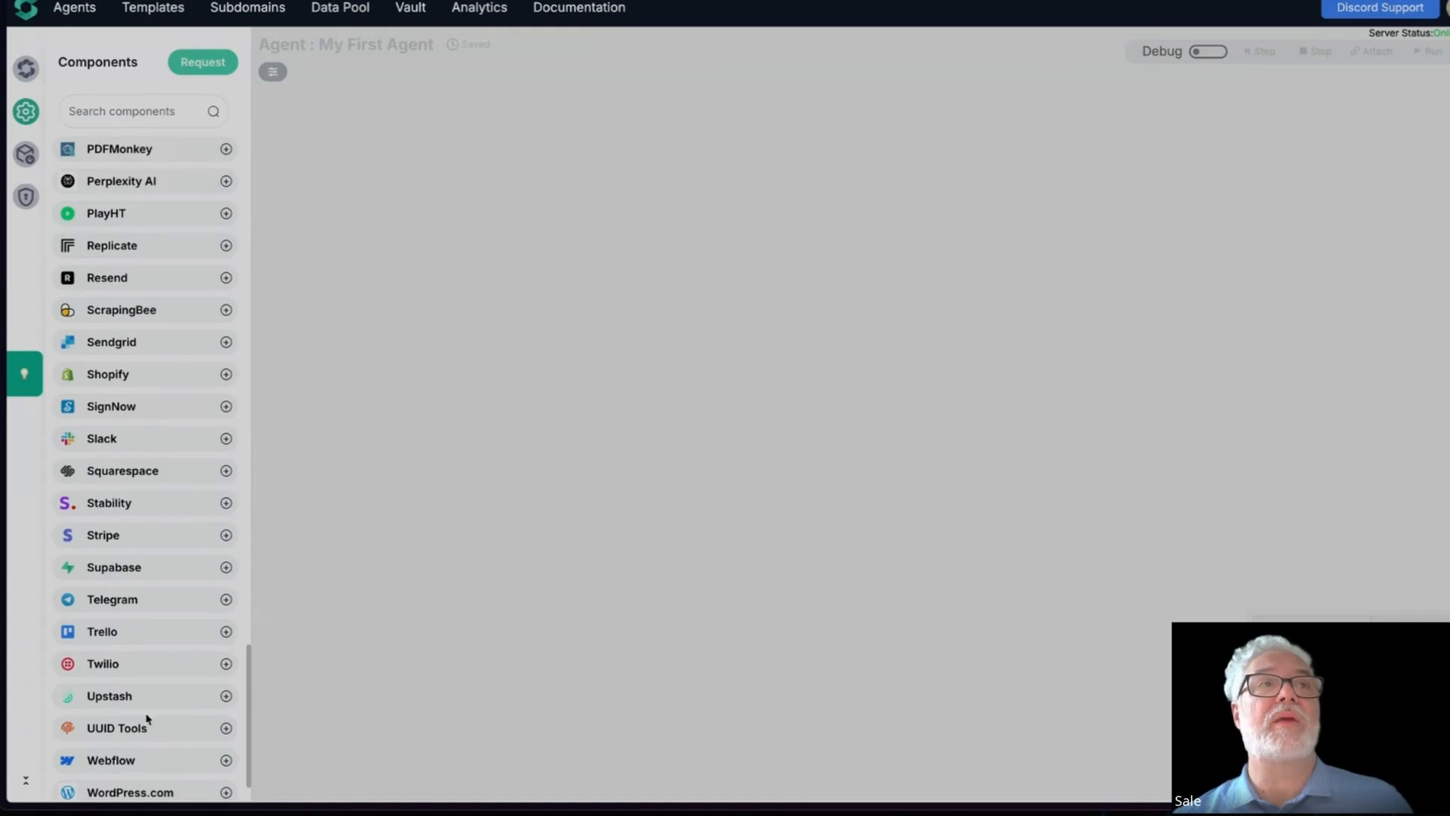
scroll(148, 715, up, 20)
scroll(147, 710, down, 8)
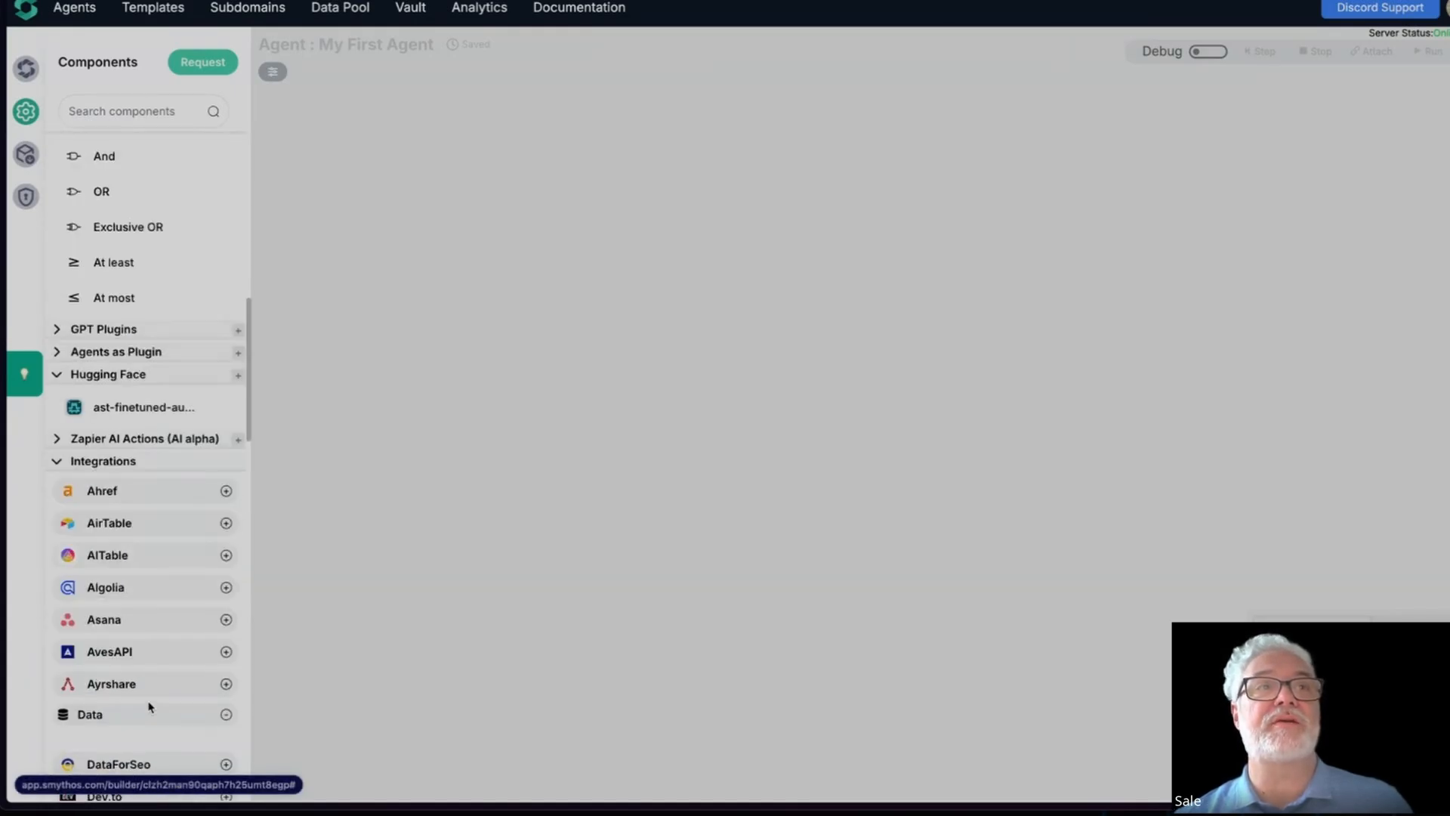
scroll(150, 707, down, 1)
click(98, 459)
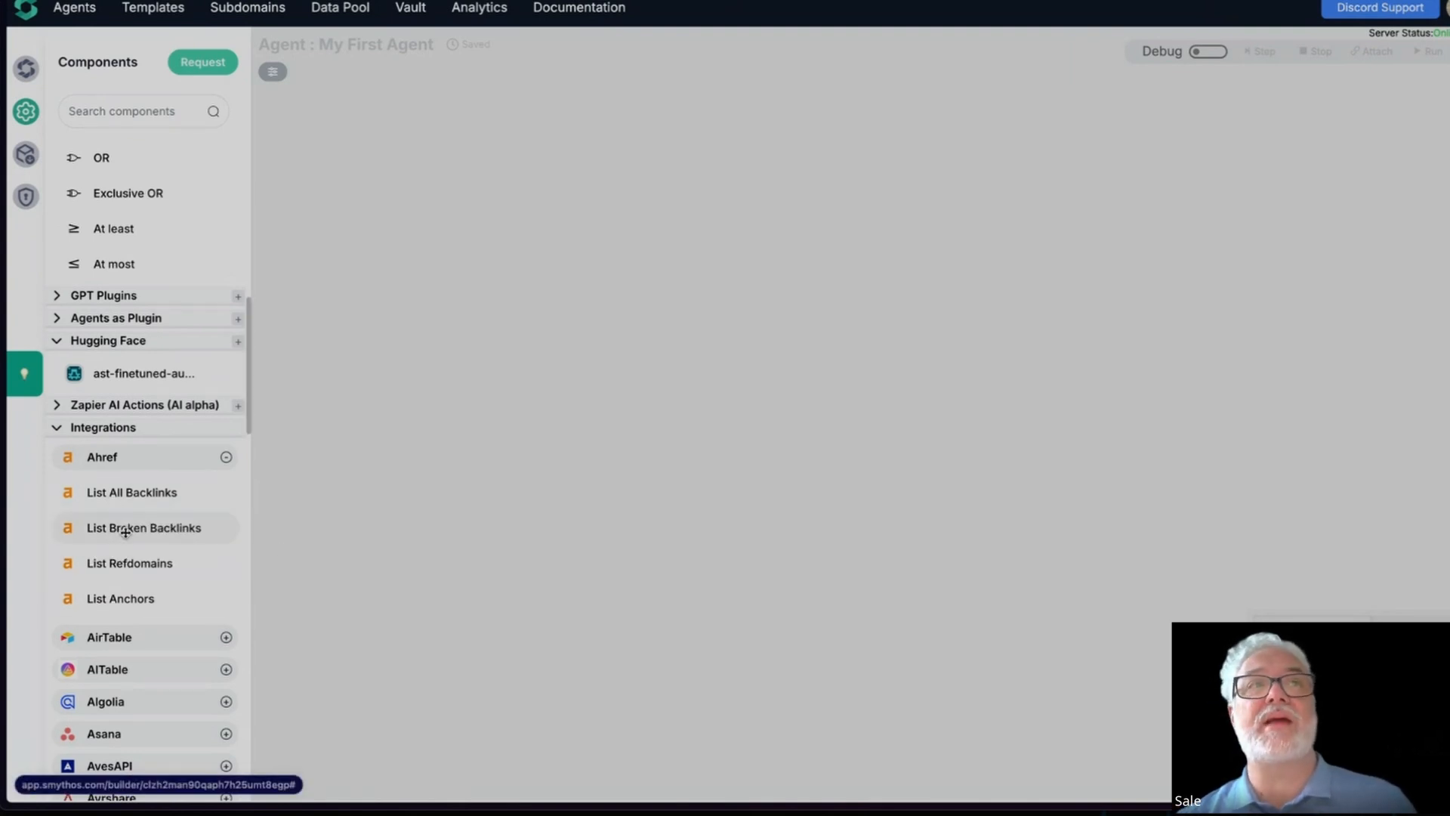
click(129, 455)
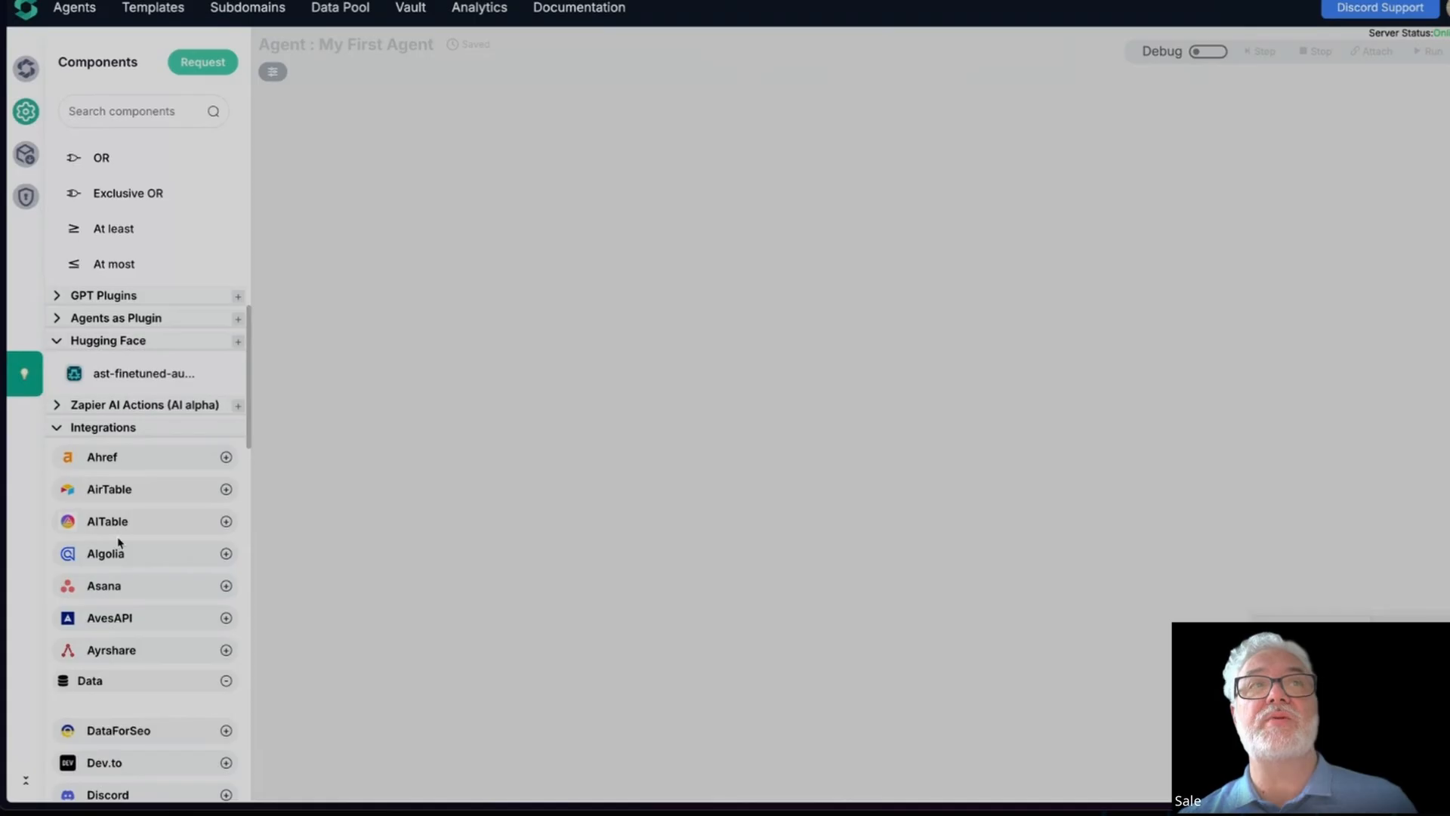
Add a Call API component and an API Endpoint component to the canvas and space them apart
scroll(119, 543, up, 10)
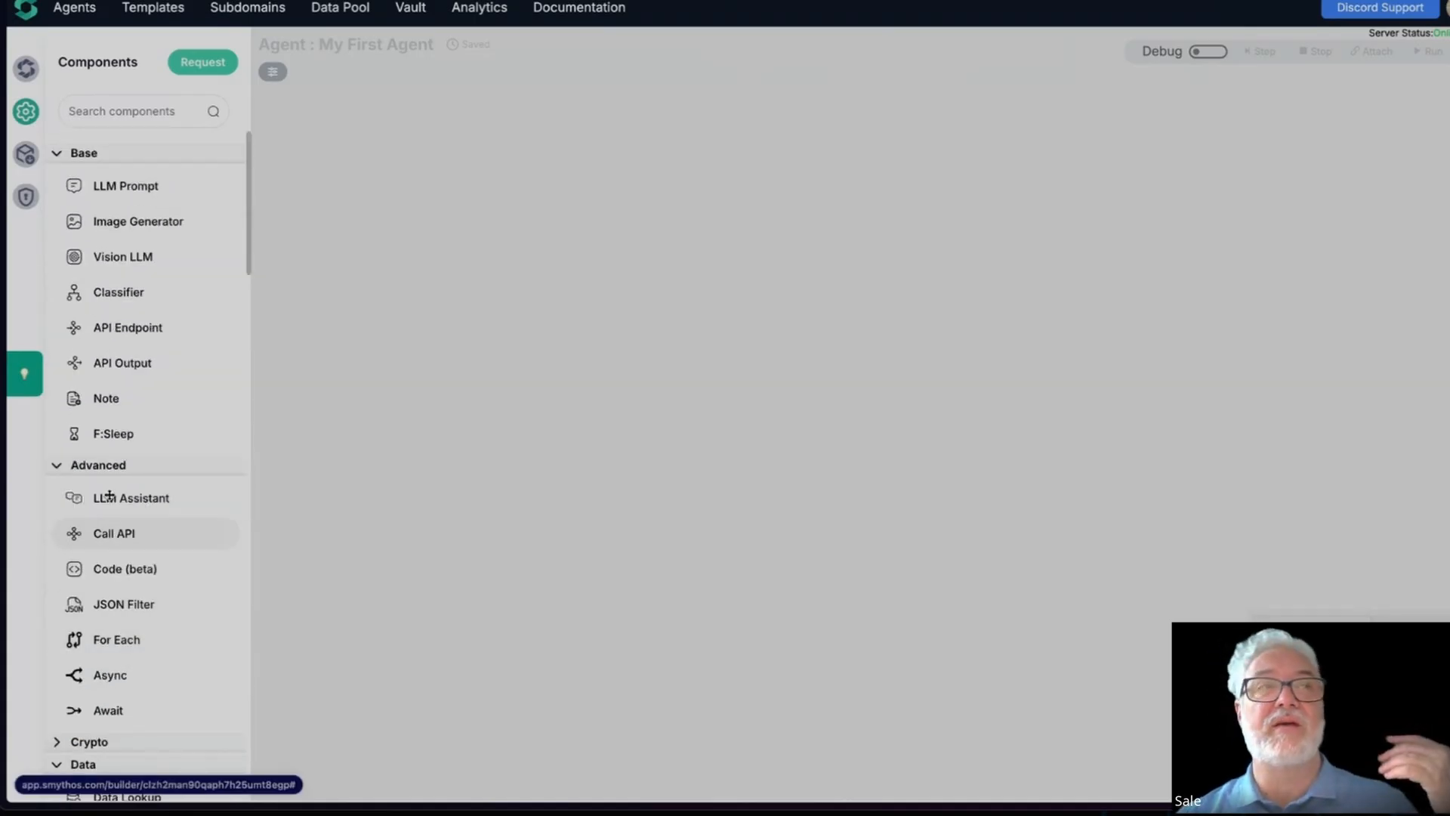
drag(109, 542, 533, 491)
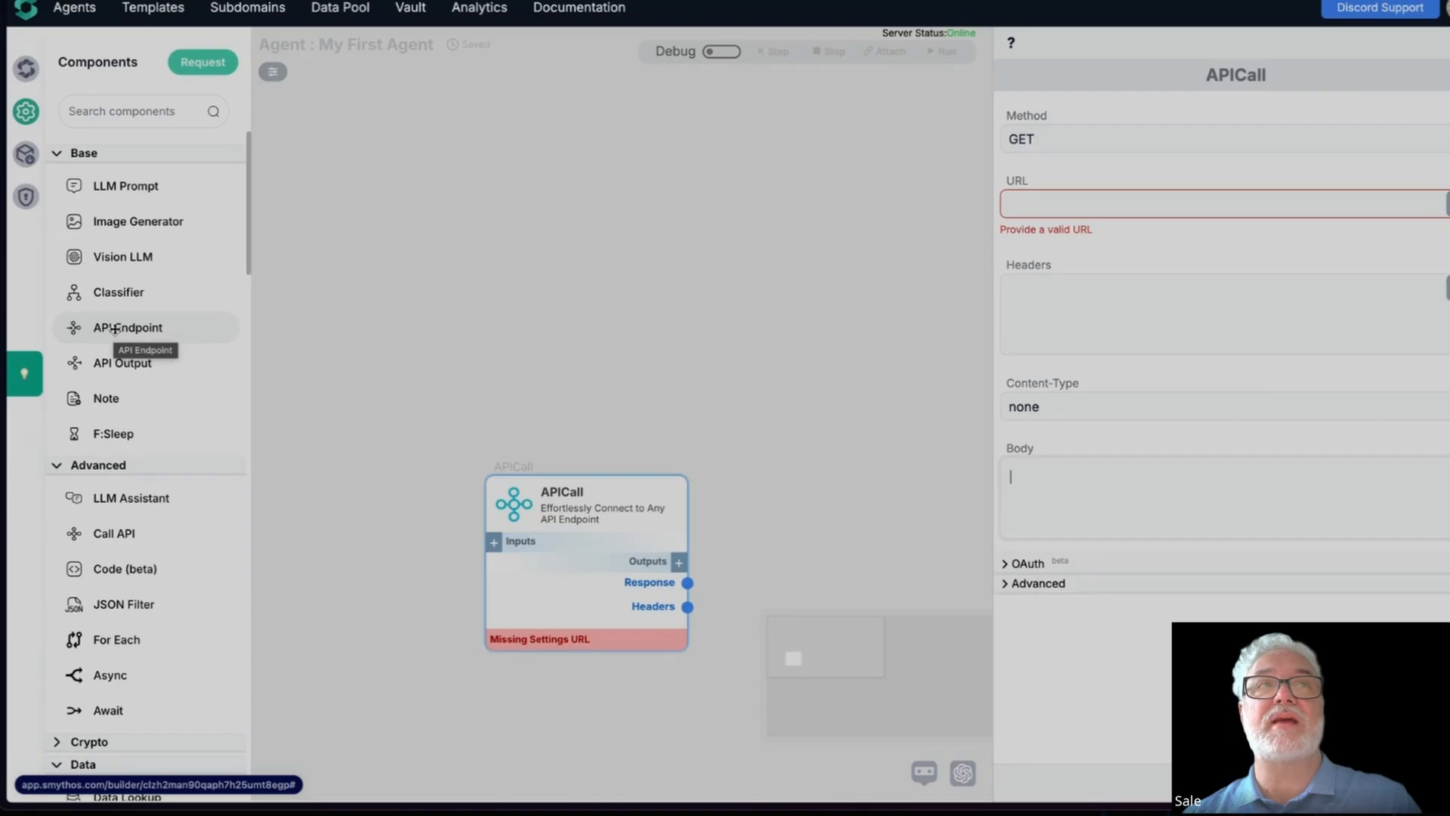
drag(114, 329, 339, 537)
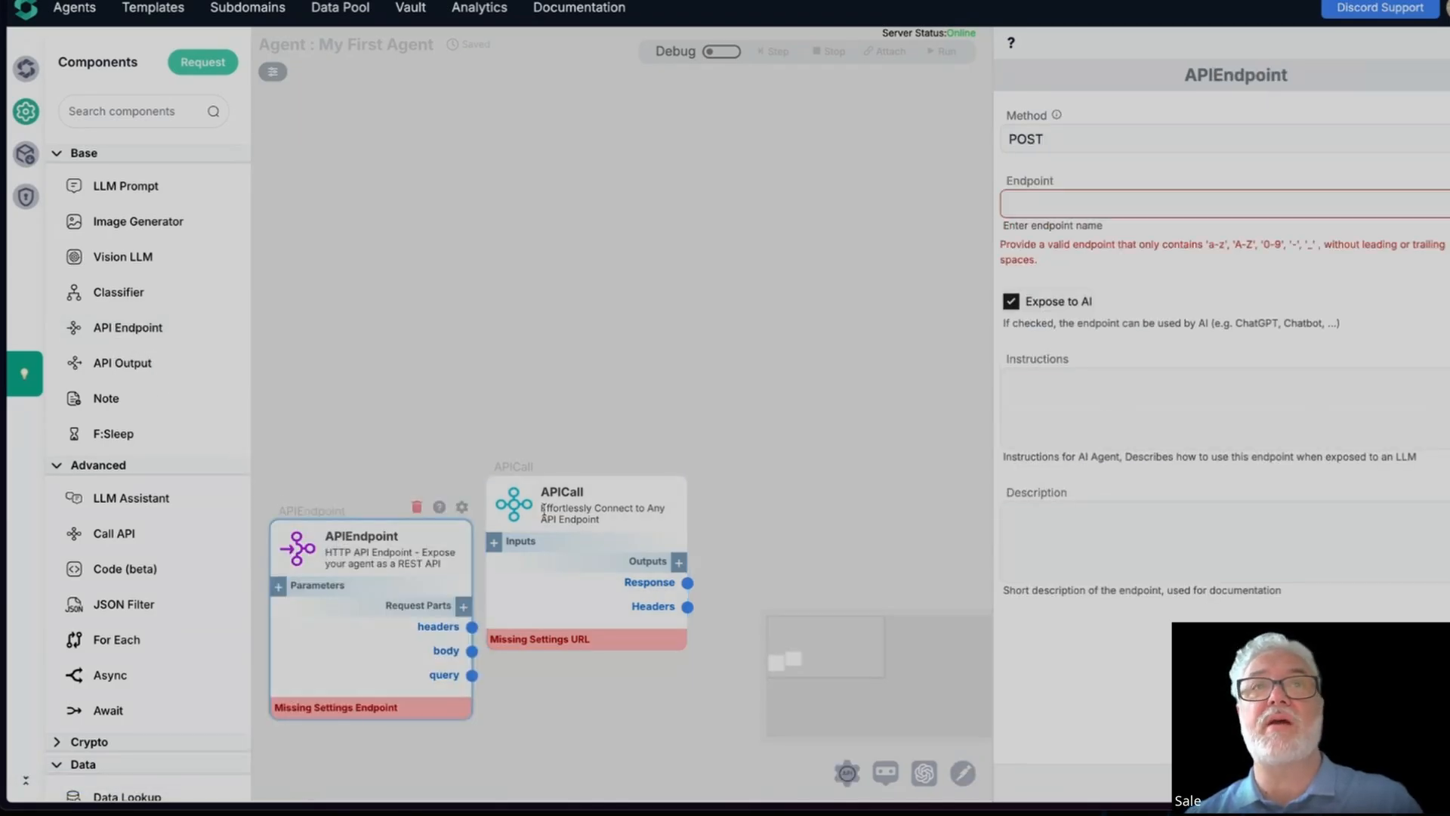
drag(510, 506, 593, 582)
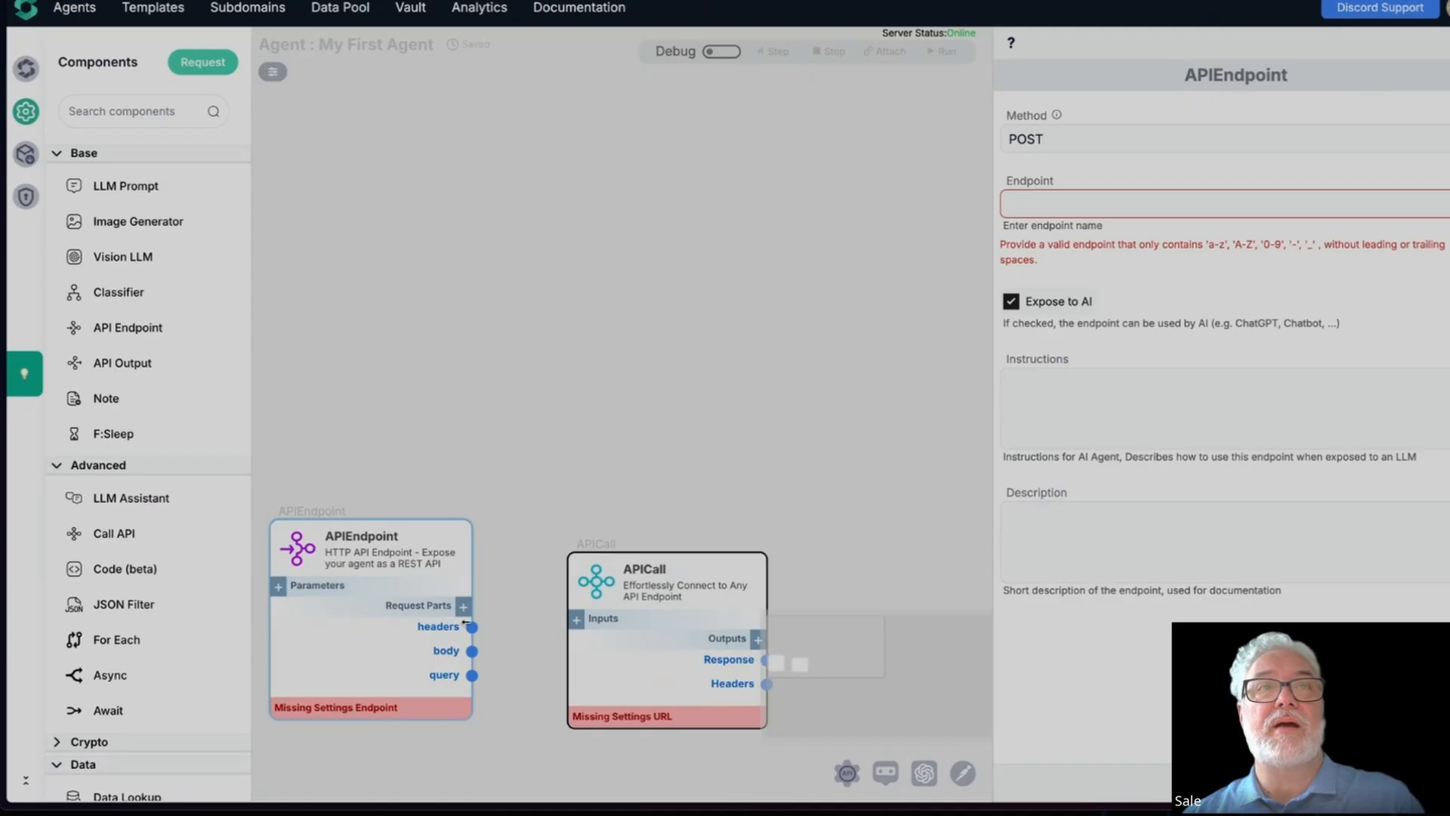
drag(292, 555, 307, 401)
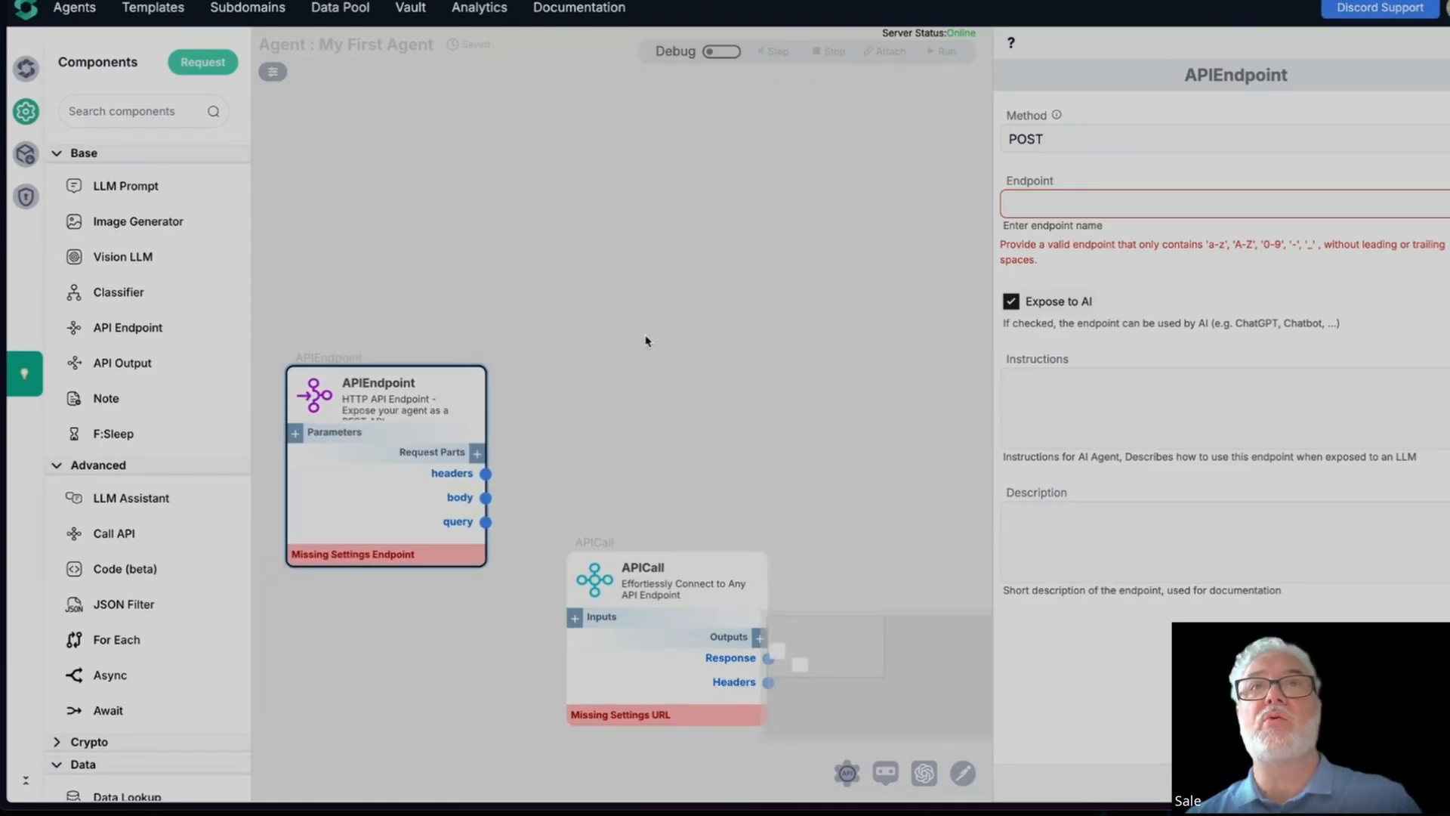
Name the APIEndpoint's endpoint startHere and move the APICall component level with it on its right side
click(1079, 205)
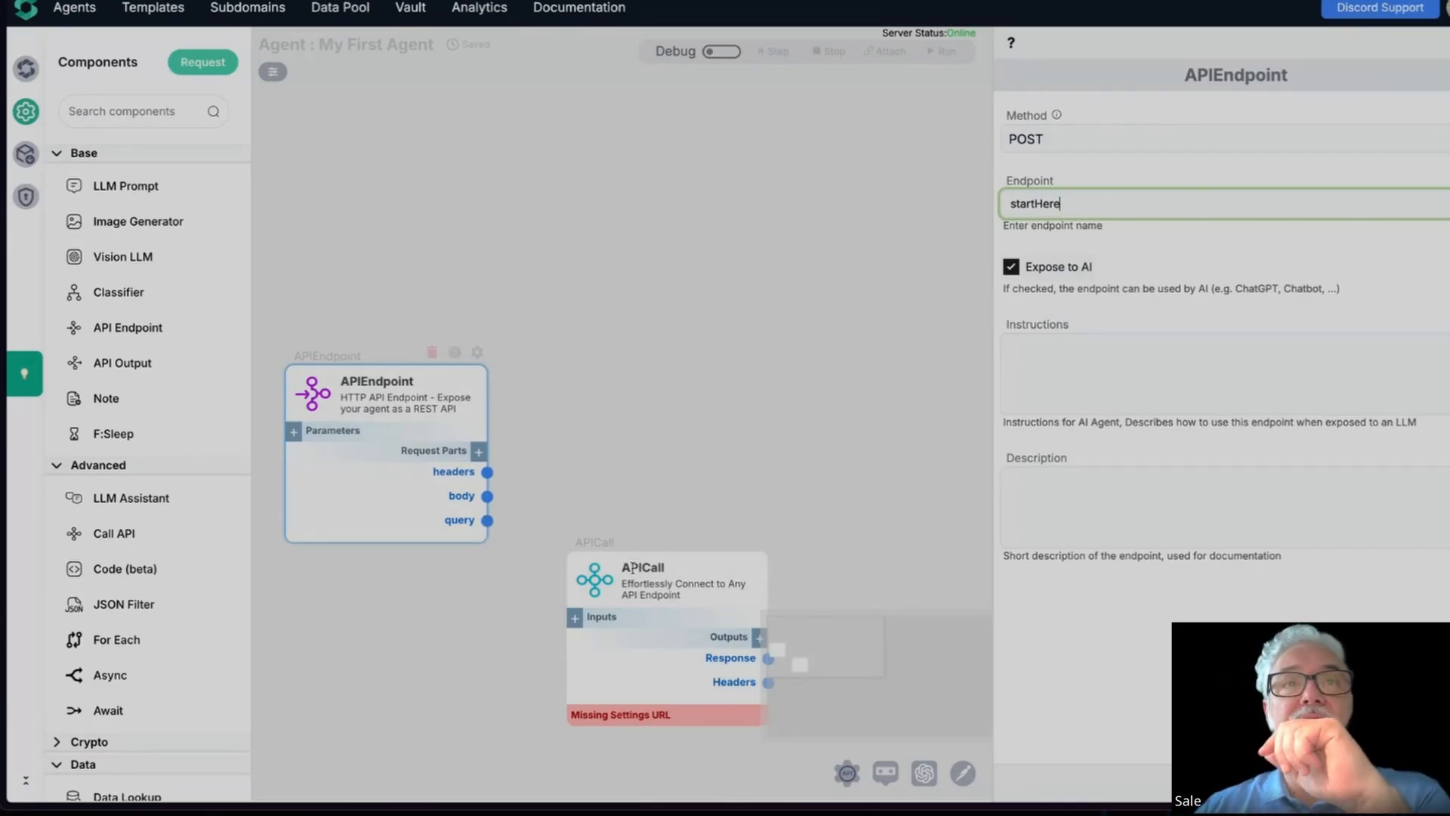
drag(605, 576, 650, 389)
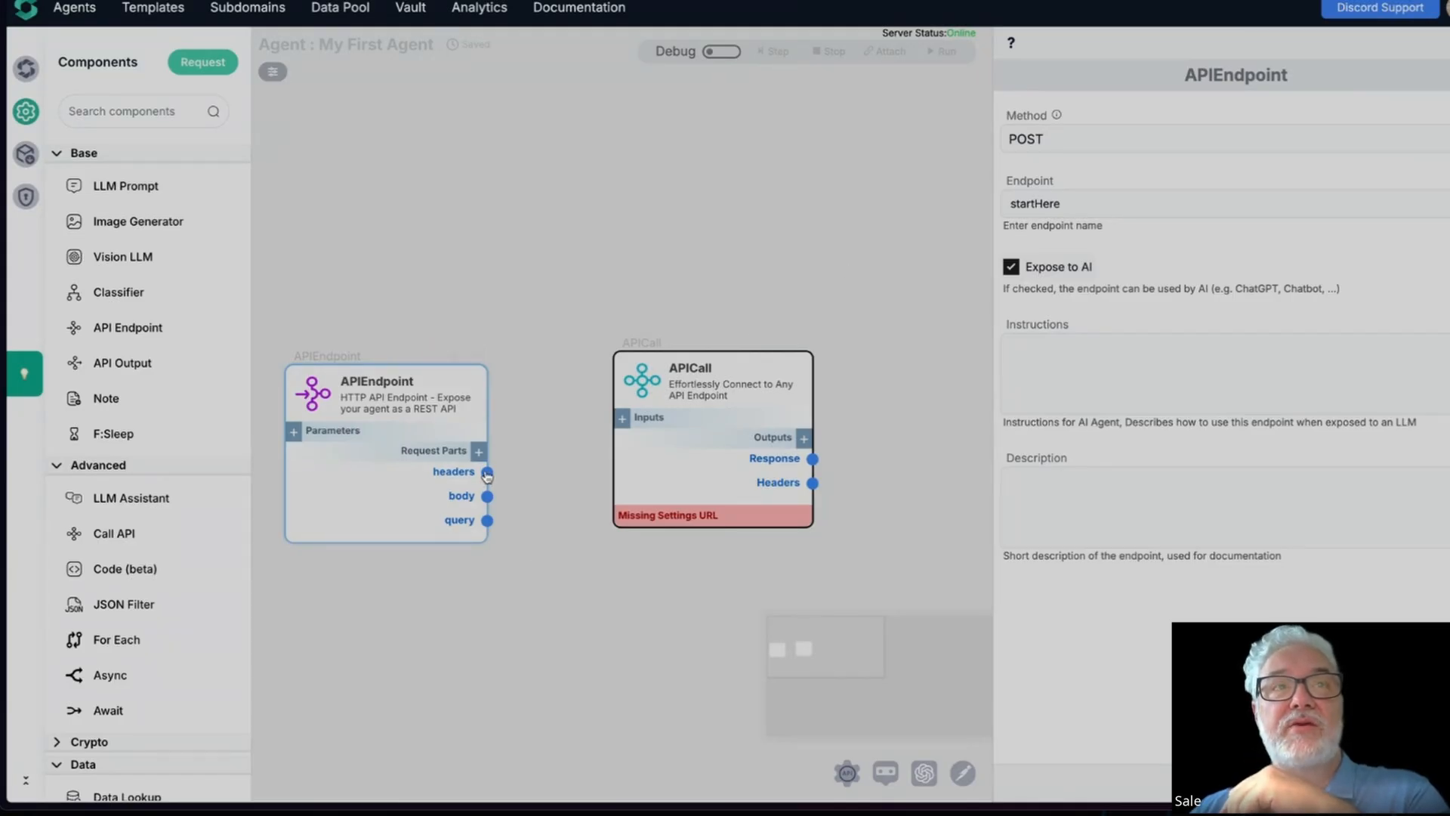
Add a parameter named myTopic with colour #2a9d8f to the APIEndpoint component and set its method to GET
click(293, 430)
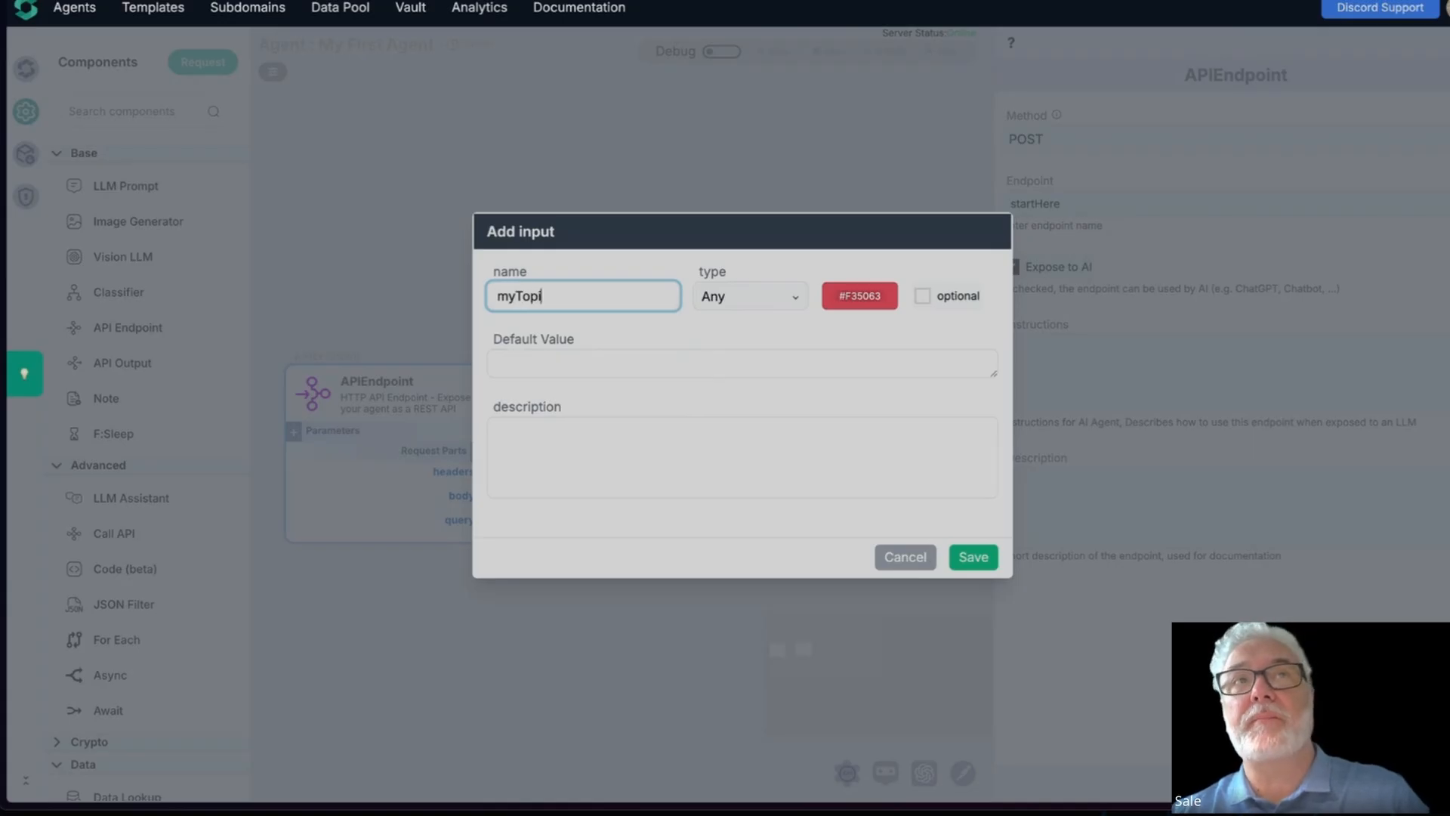
click(872, 306)
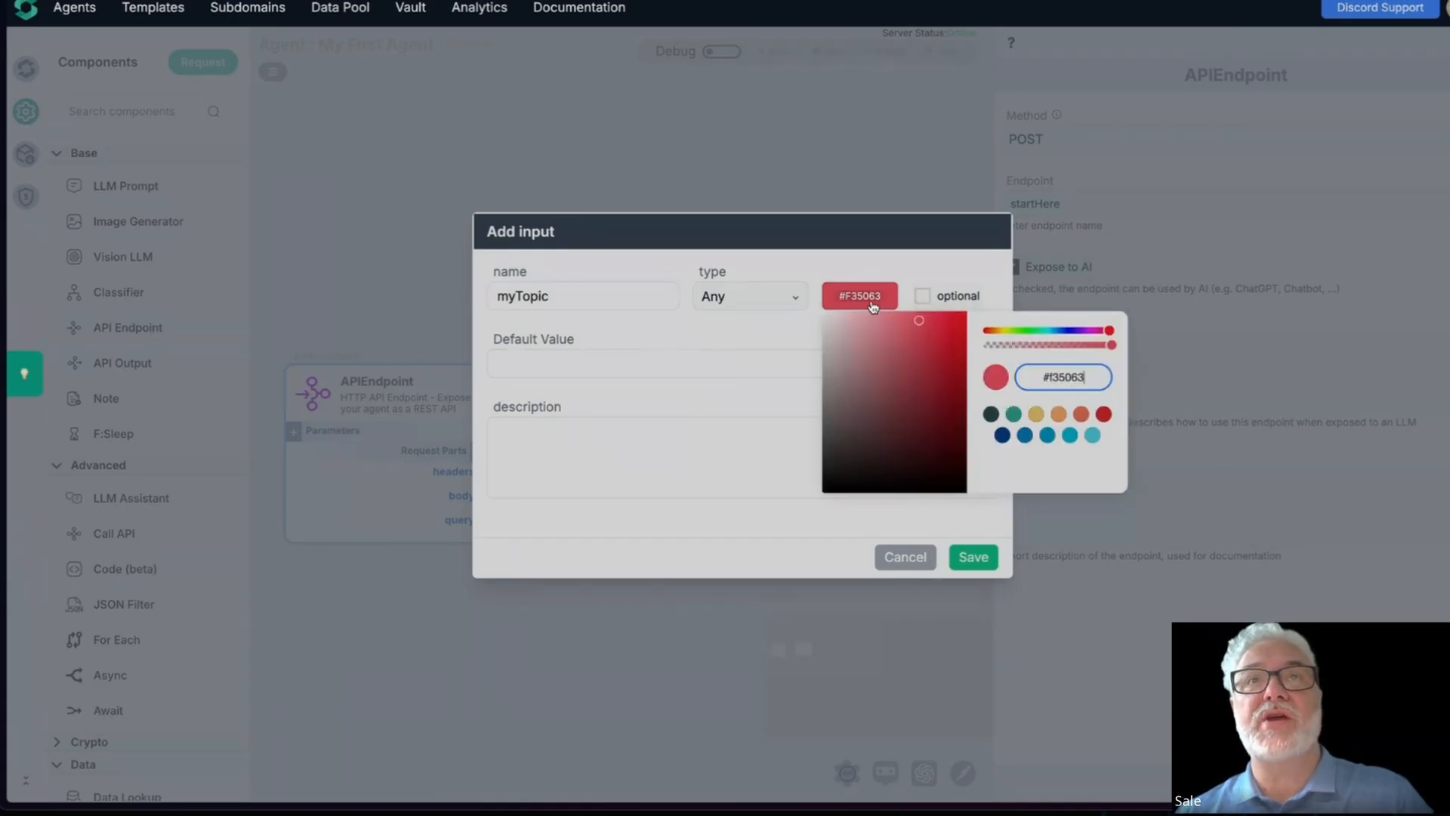
click(1016, 416)
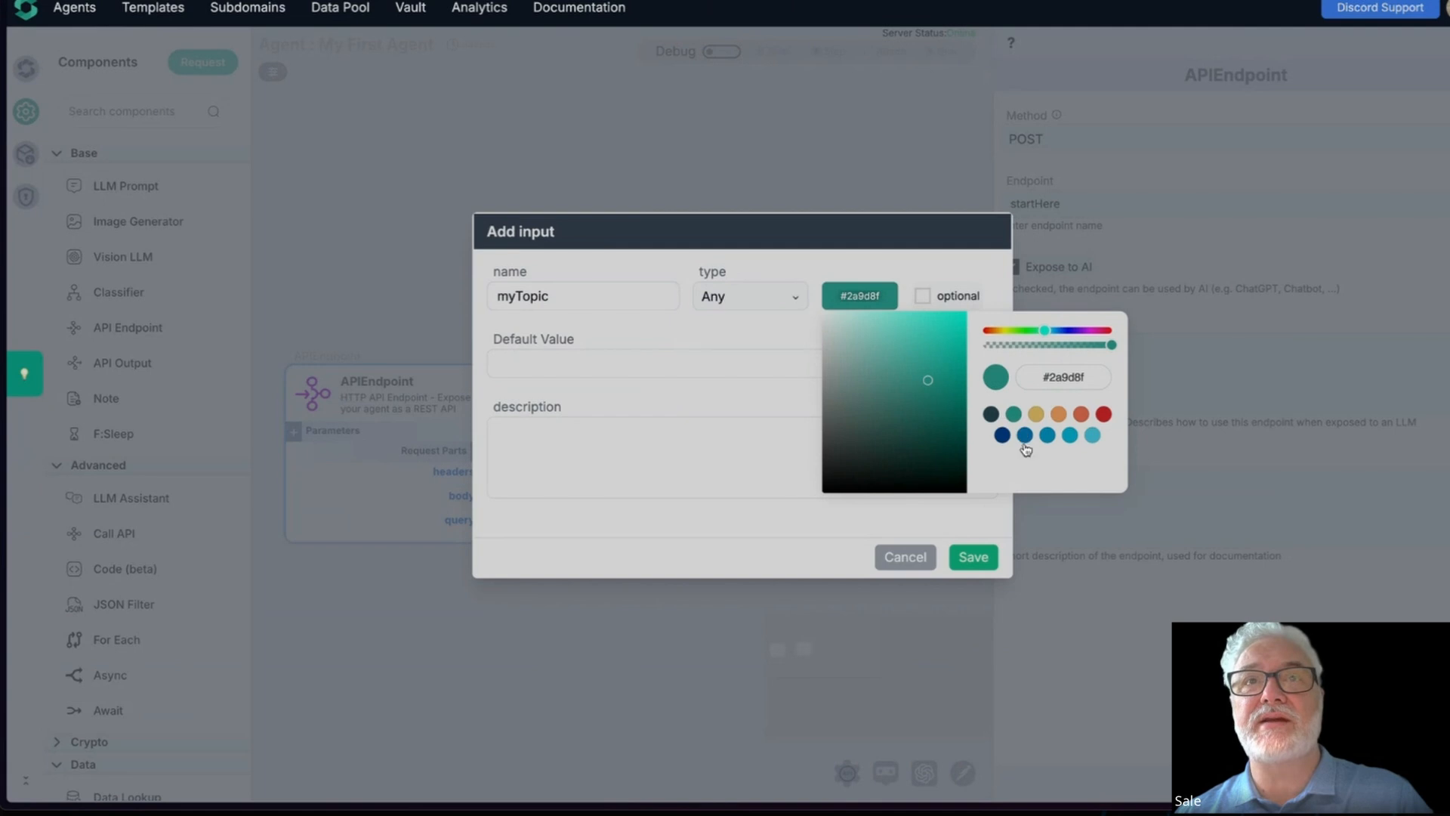
click(753, 510)
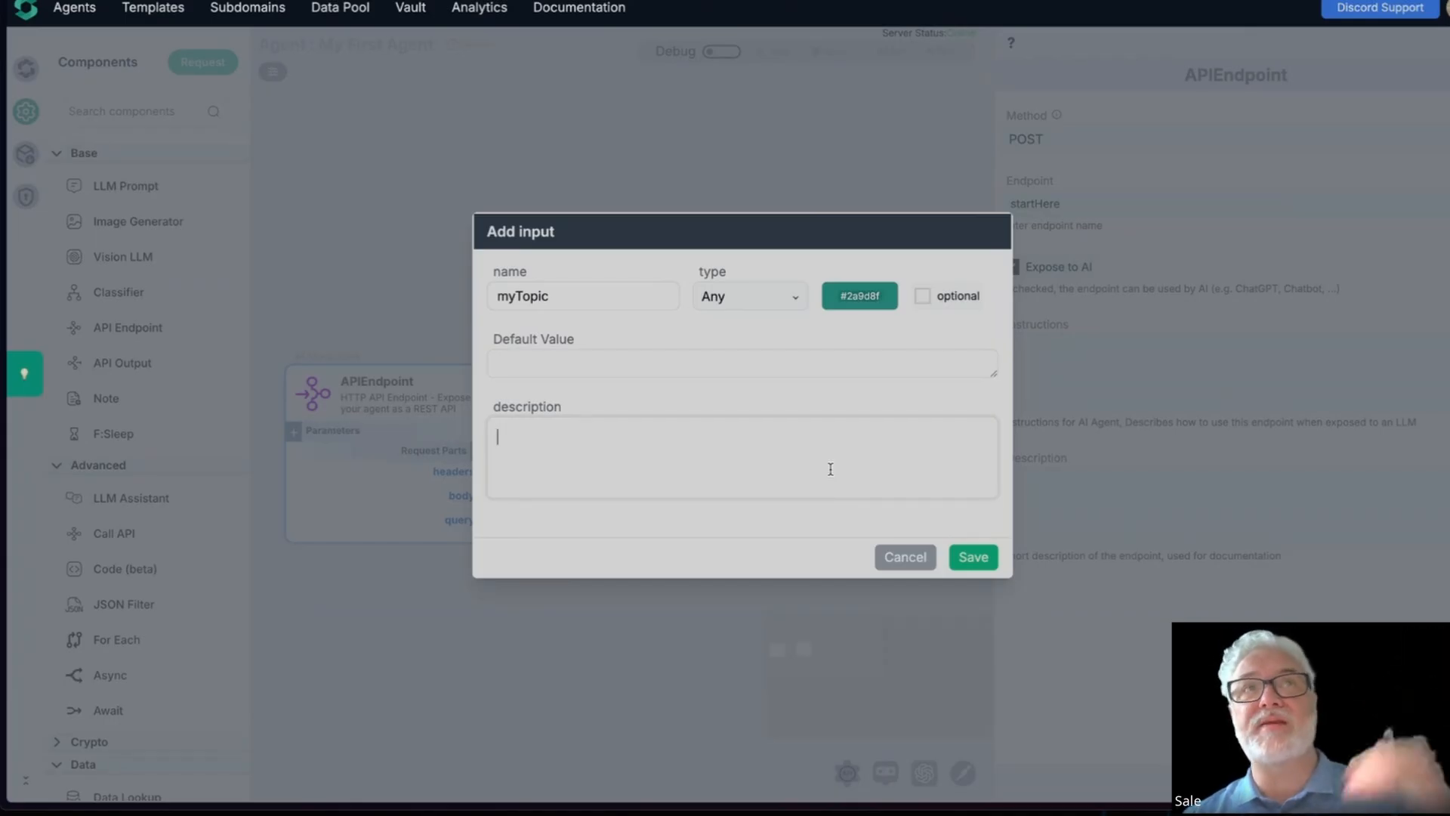
click(973, 557)
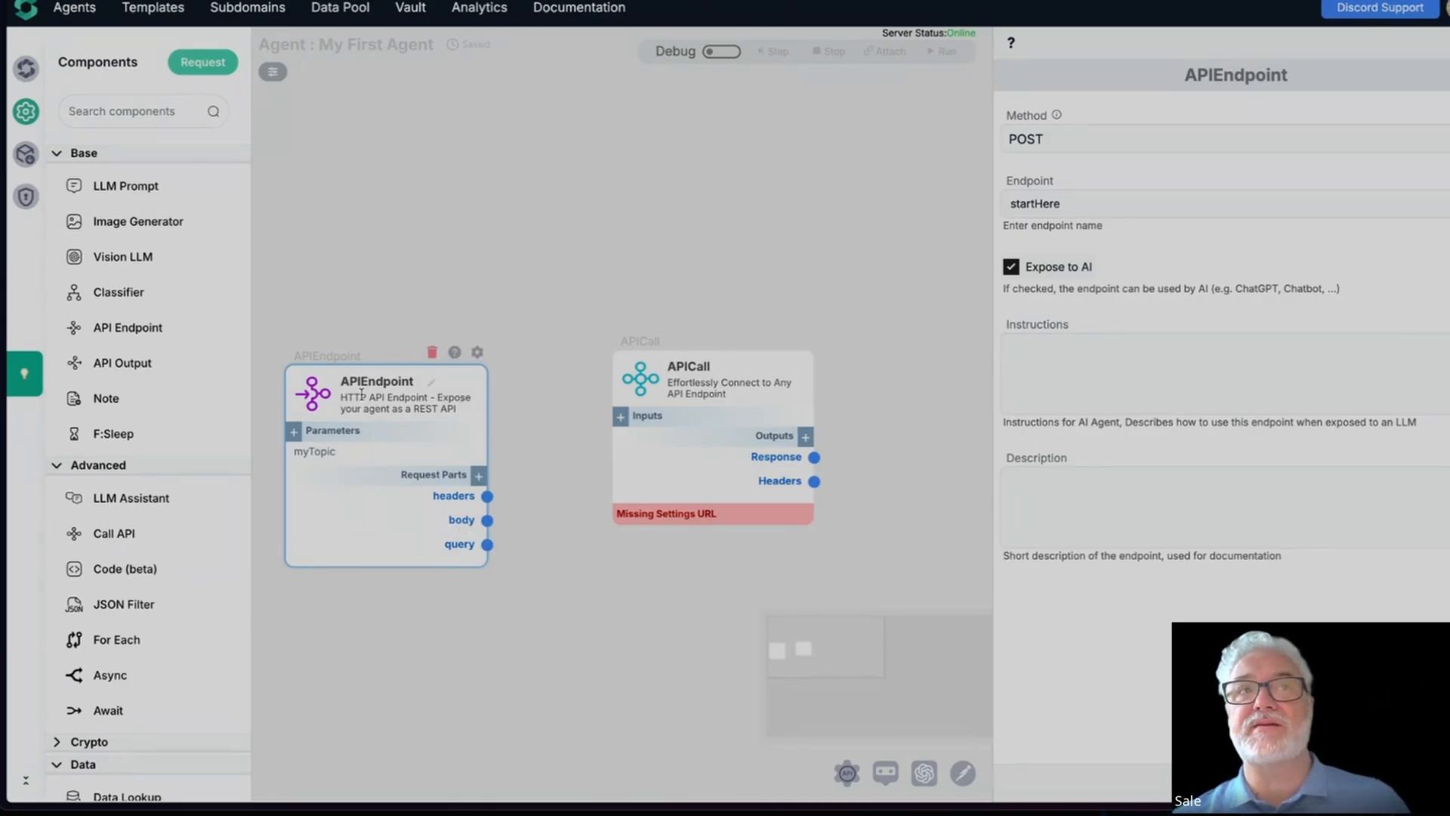
click(1315, 135)
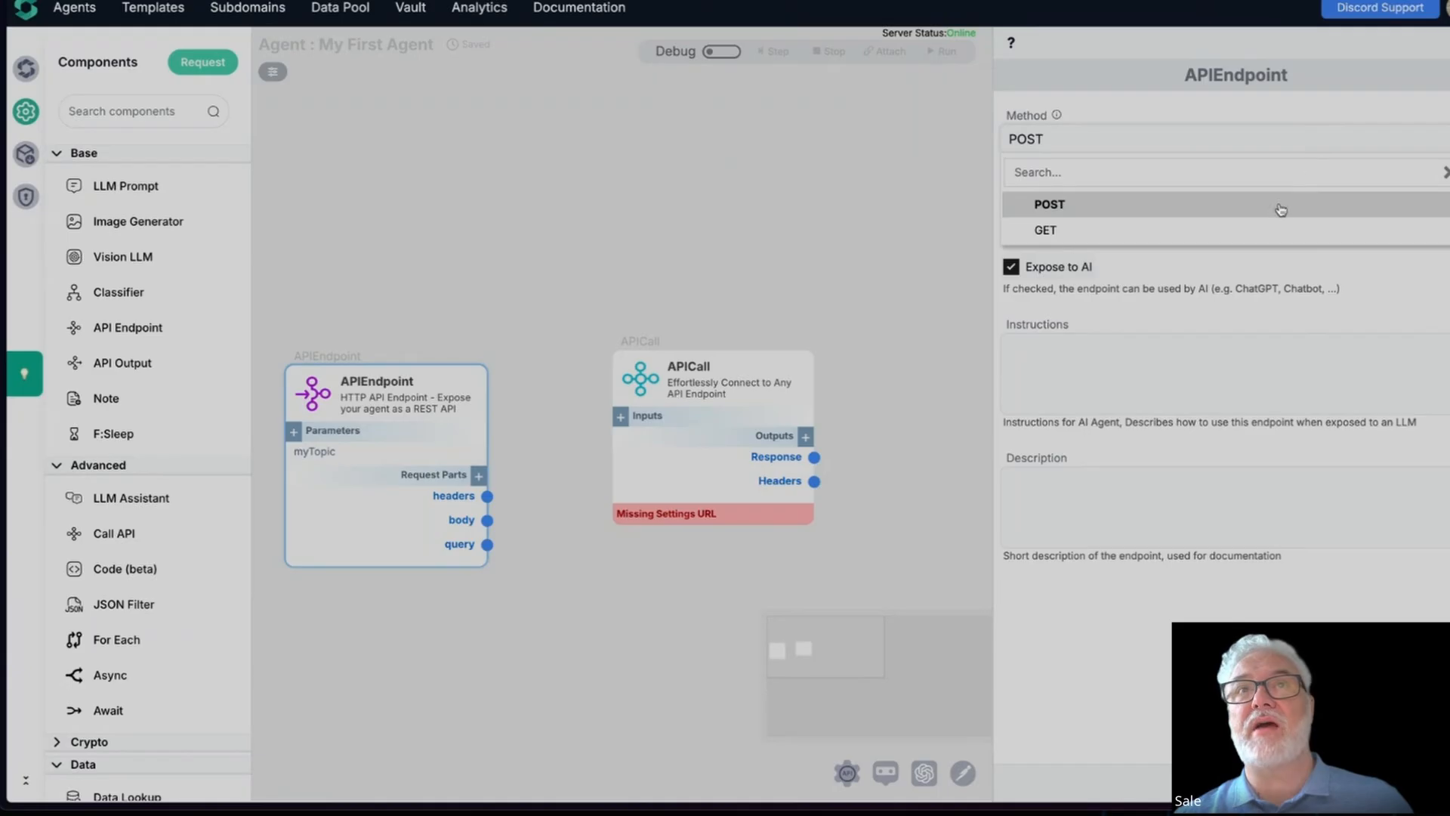
click(1273, 236)
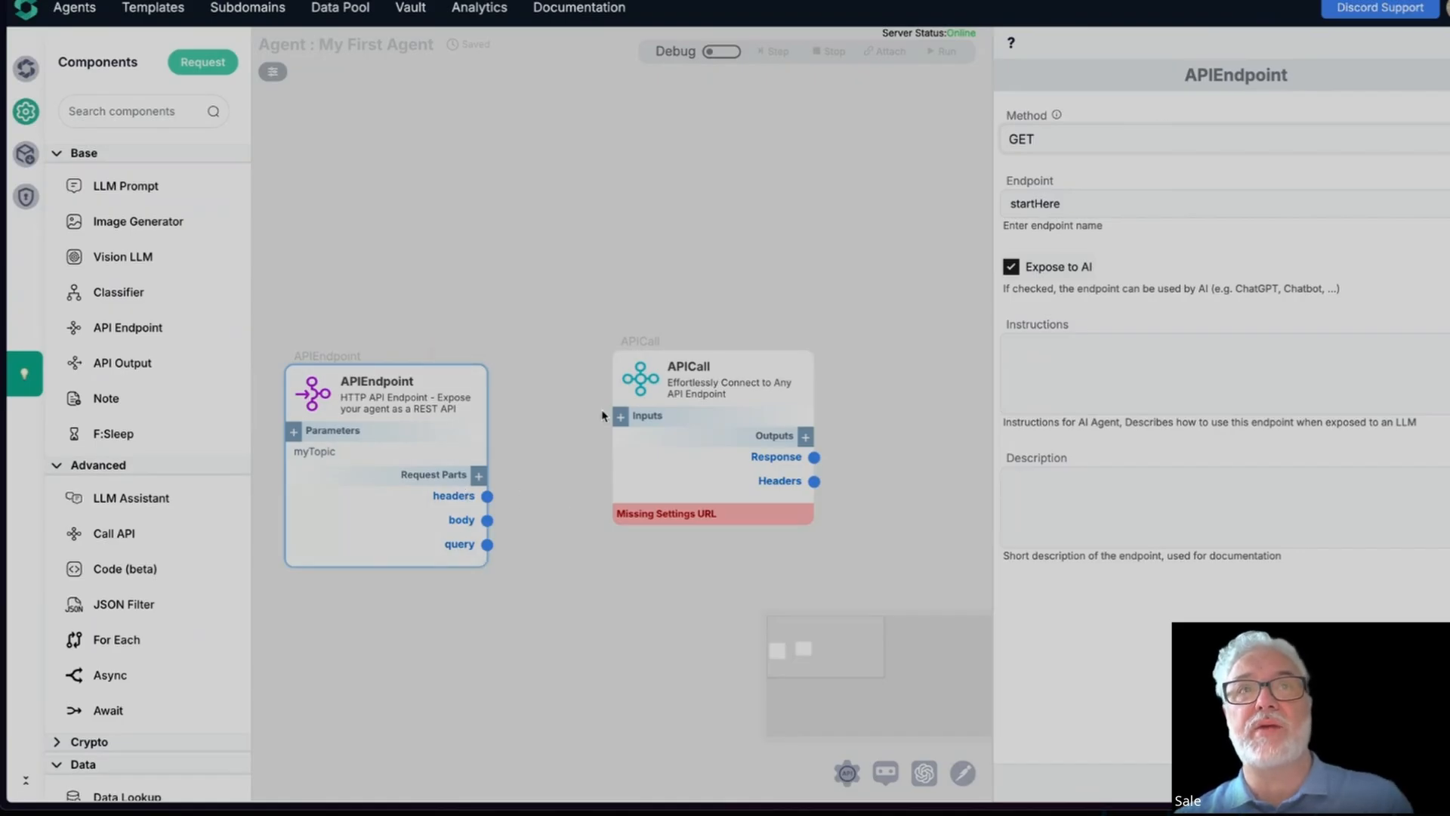
Add an input named trigger to the APICall component and connect the APIEndpoint's body output to it
click(622, 417)
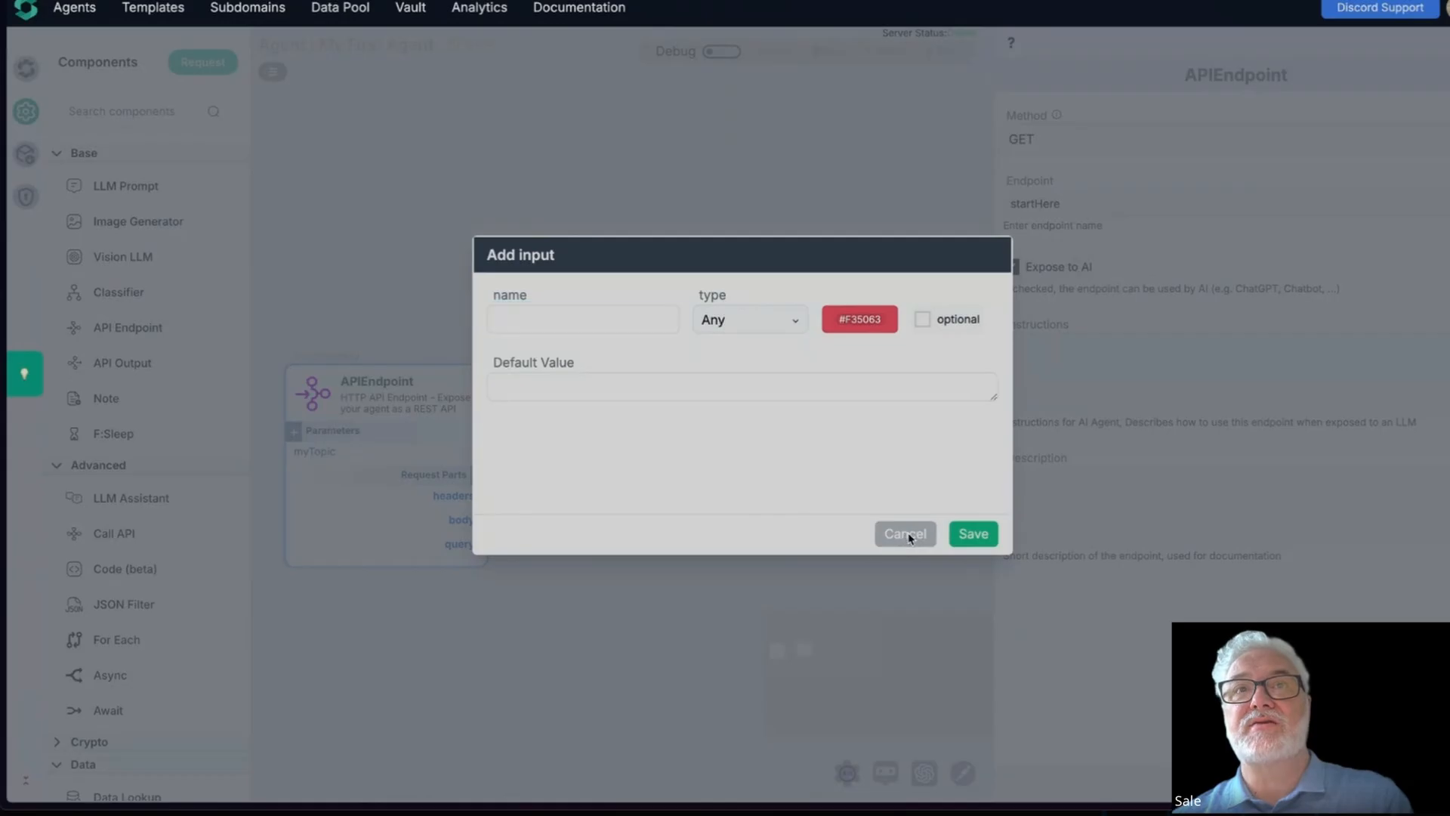
click(906, 534)
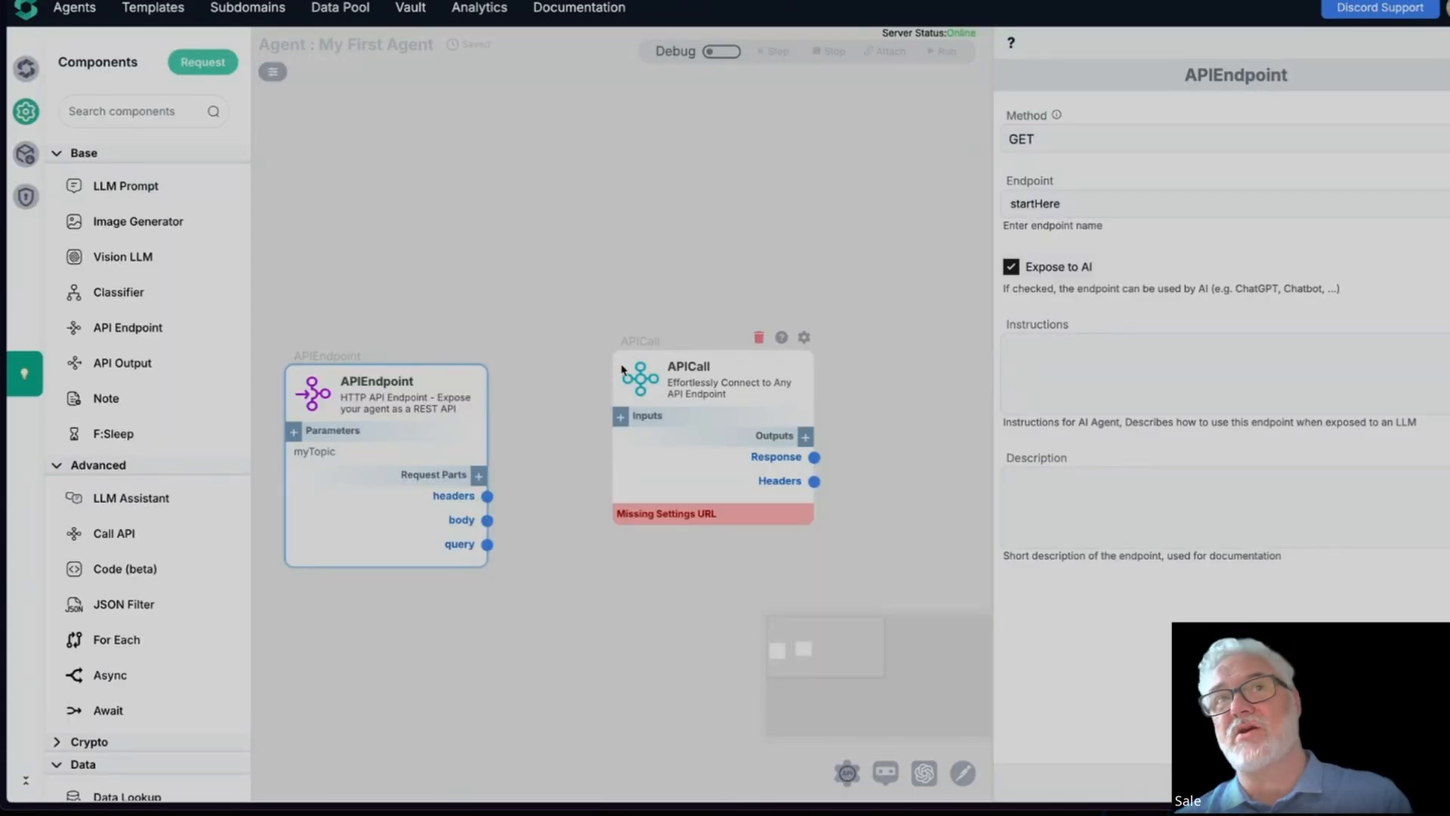
click(620, 417)
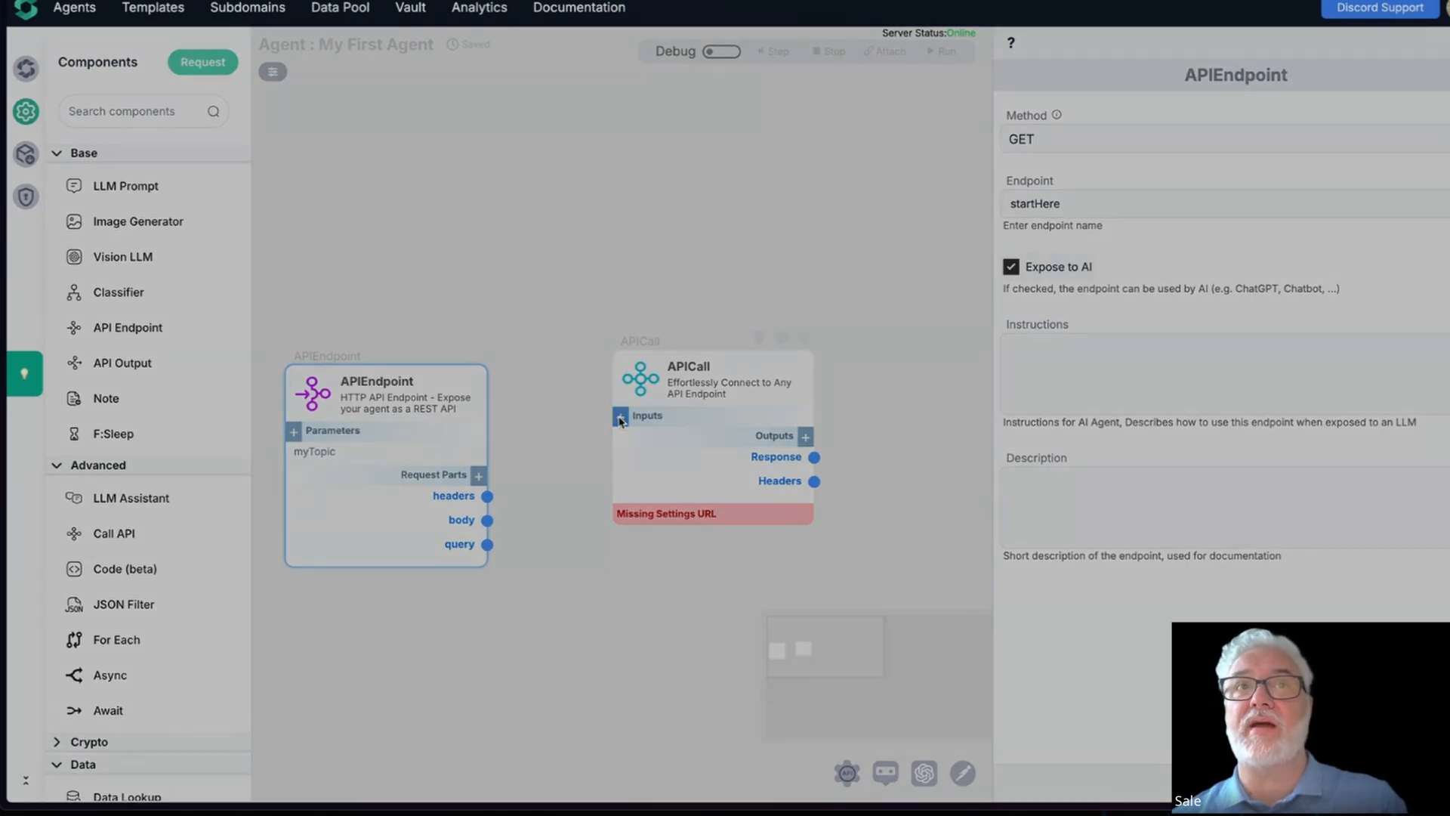
text(tri)
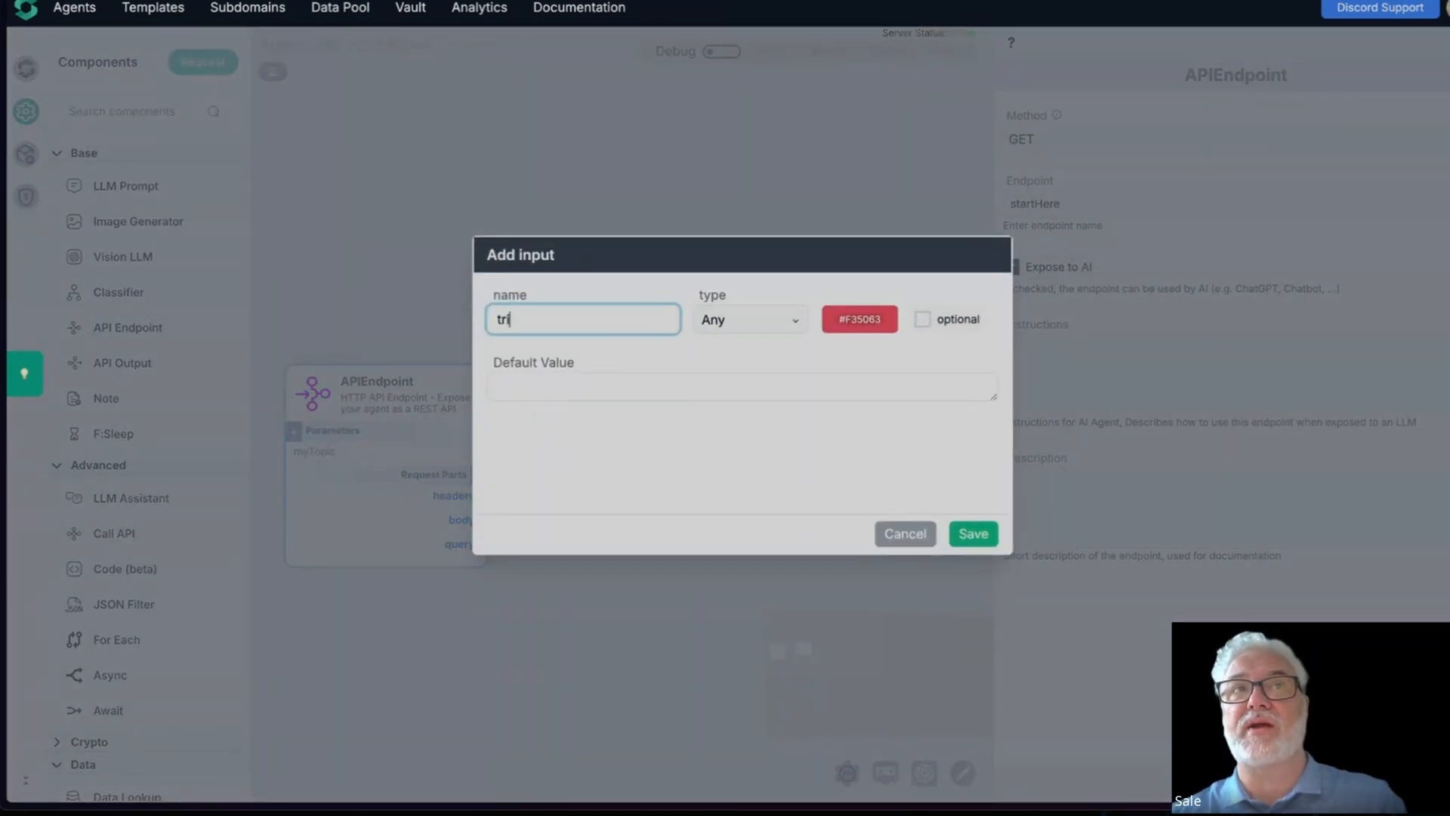
text(gger)
click(965, 534)
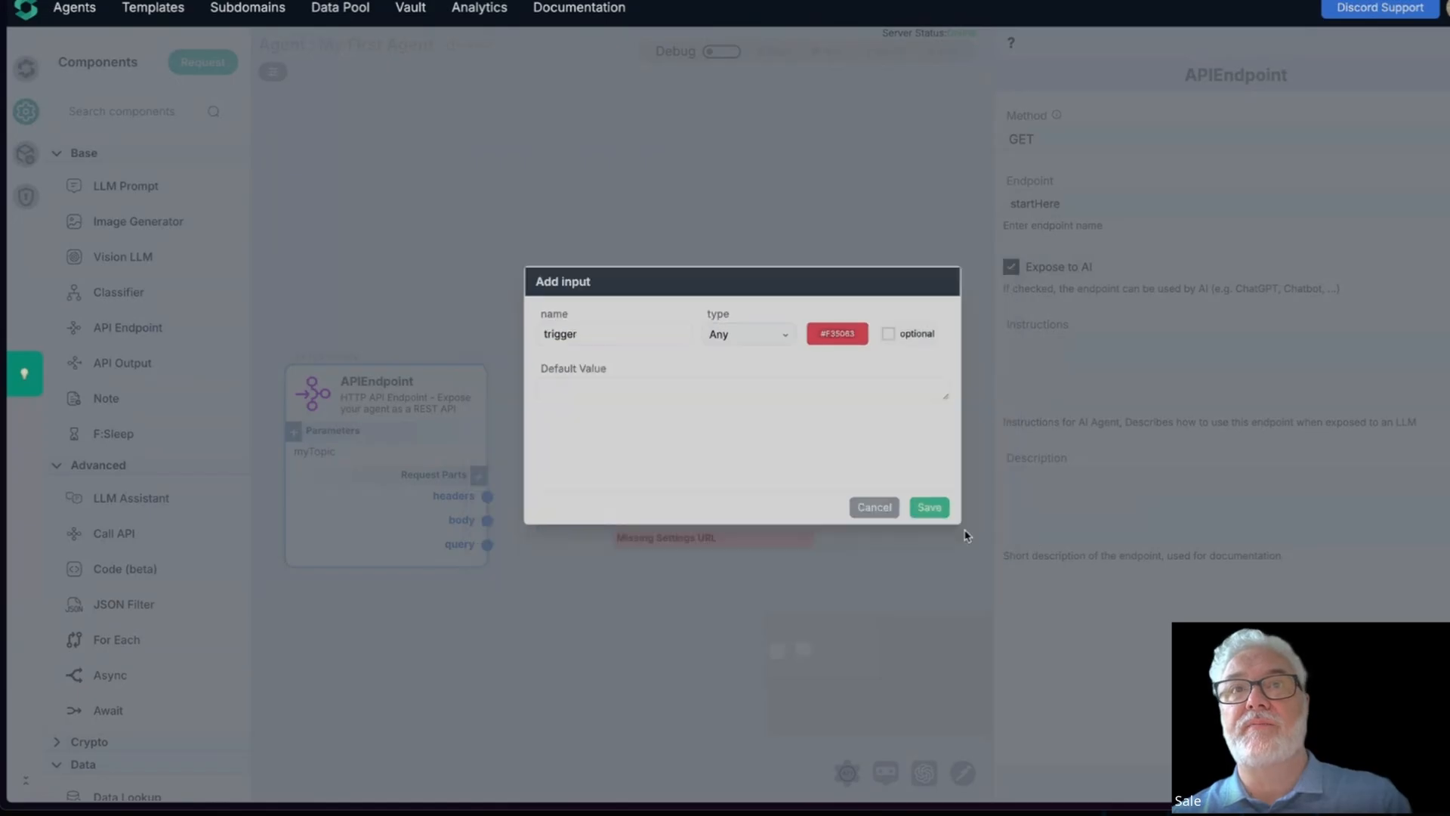
drag(487, 520, 613, 437)
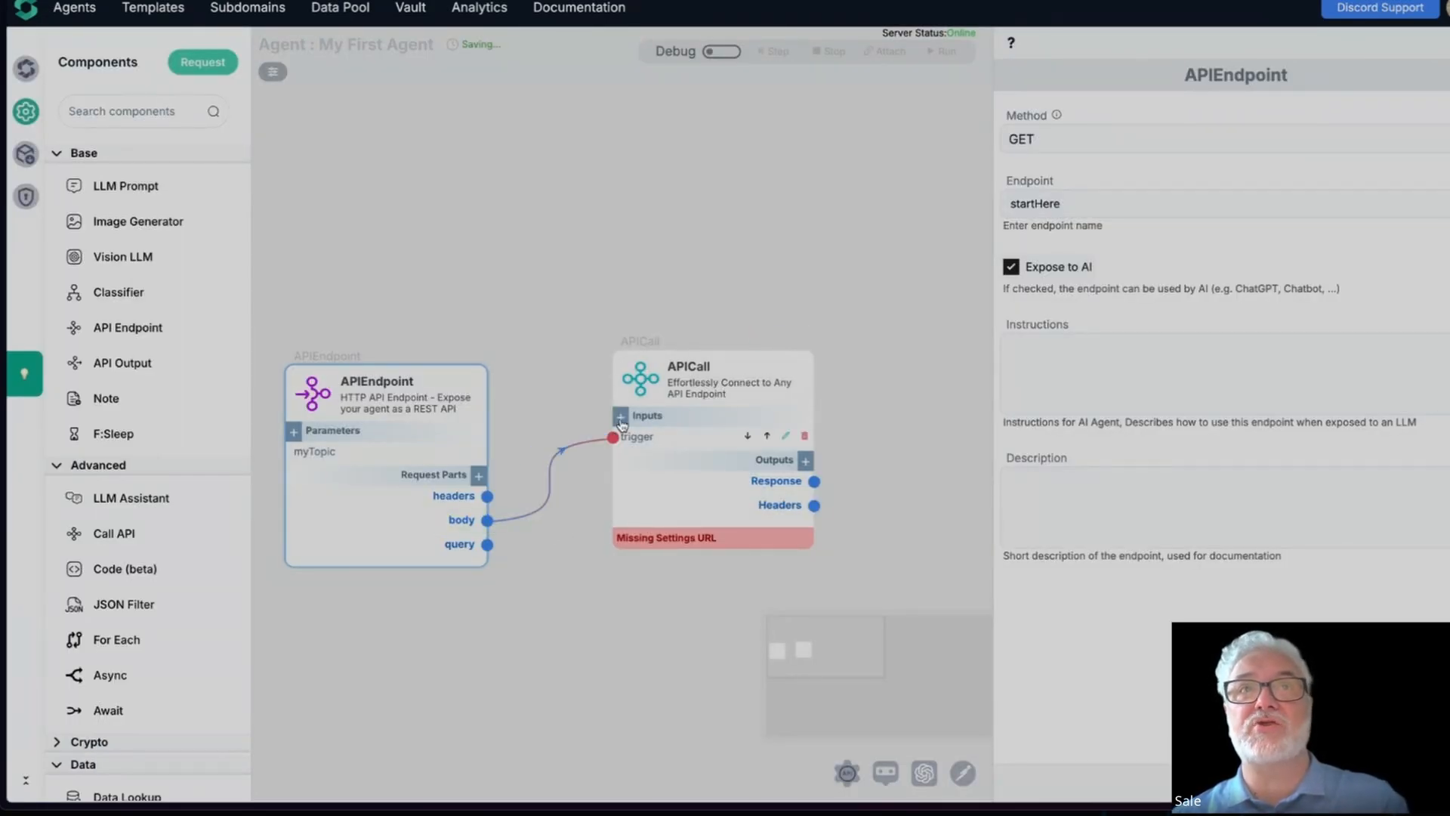
Move the APICall component up above the APIEndpoint and add an LLM Prompt component below and to the right of APICall
drag(702, 371, 684, 161)
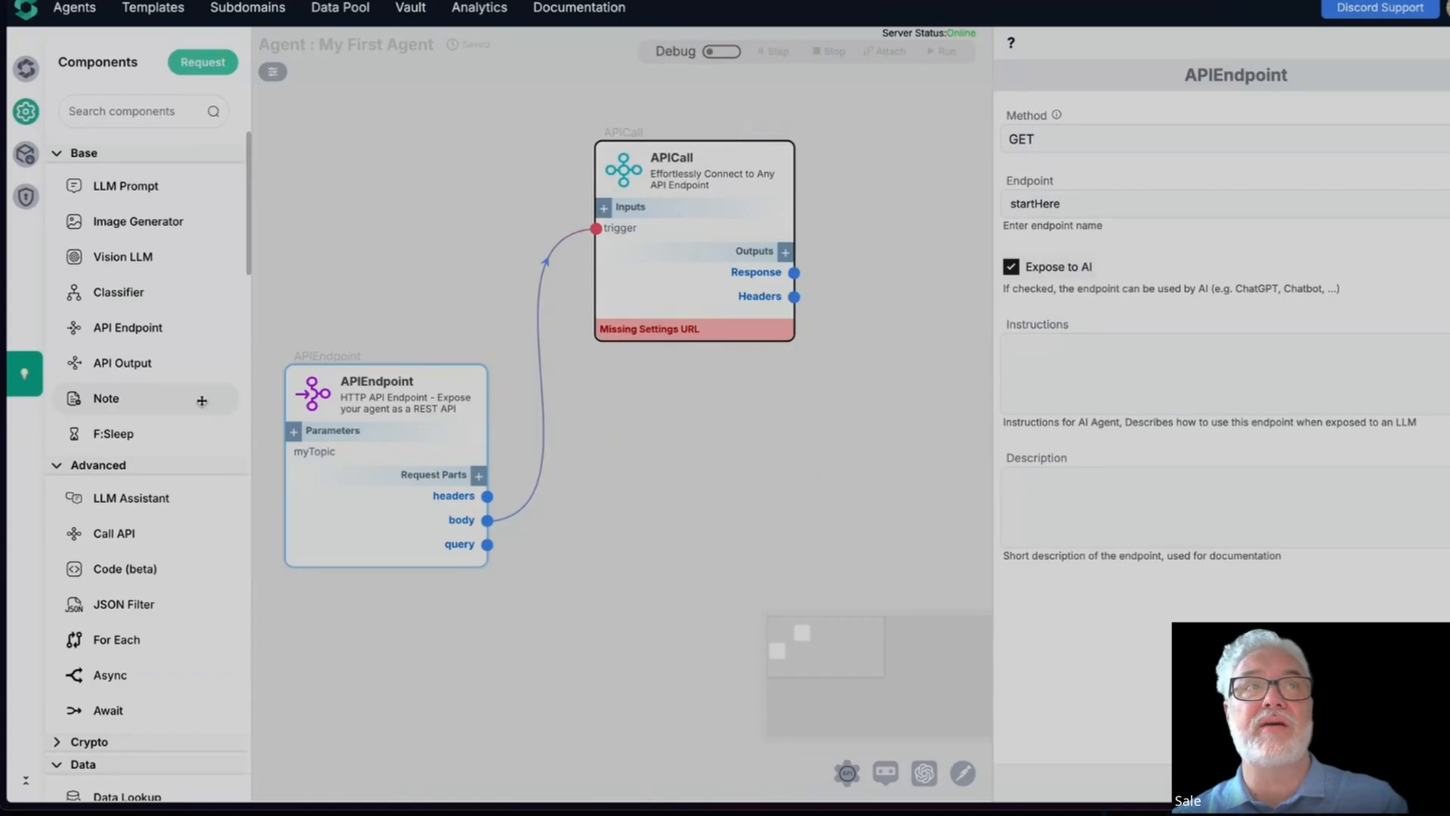
drag(120, 186, 888, 493)
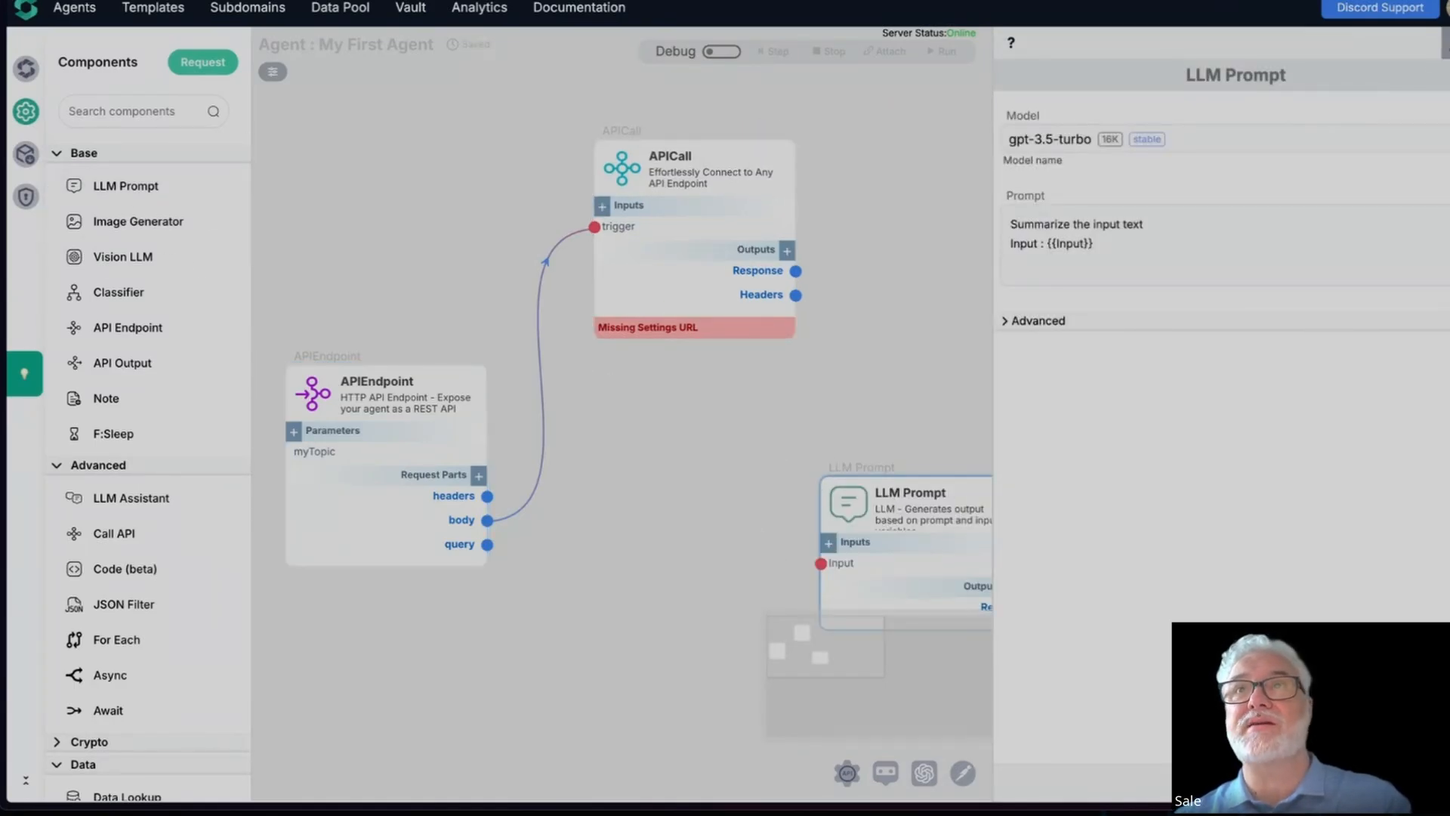
Connect the APIEndpoint's body output to the LLM Prompt's Input
click(1446, 43)
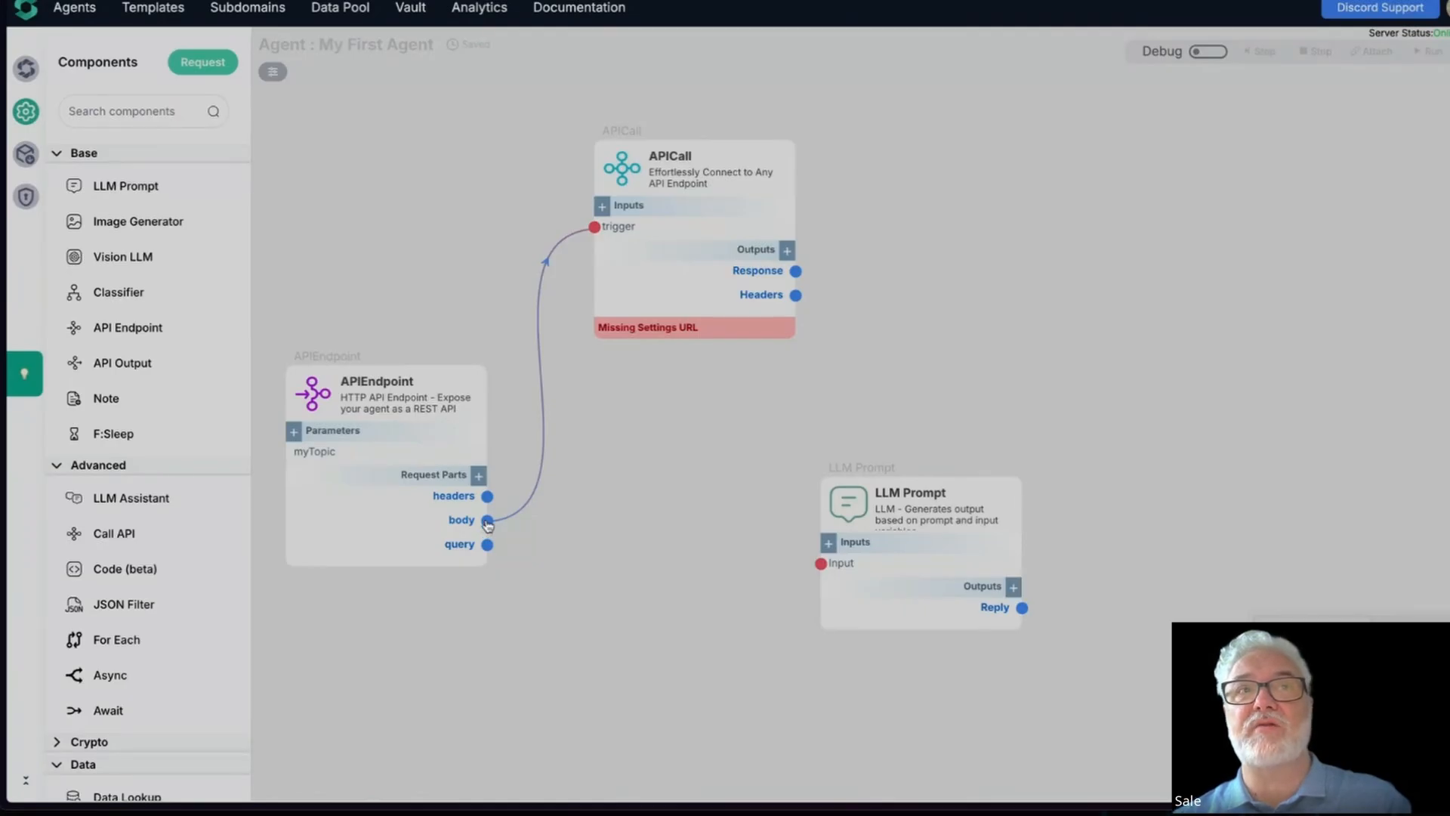
drag(487, 521, 821, 564)
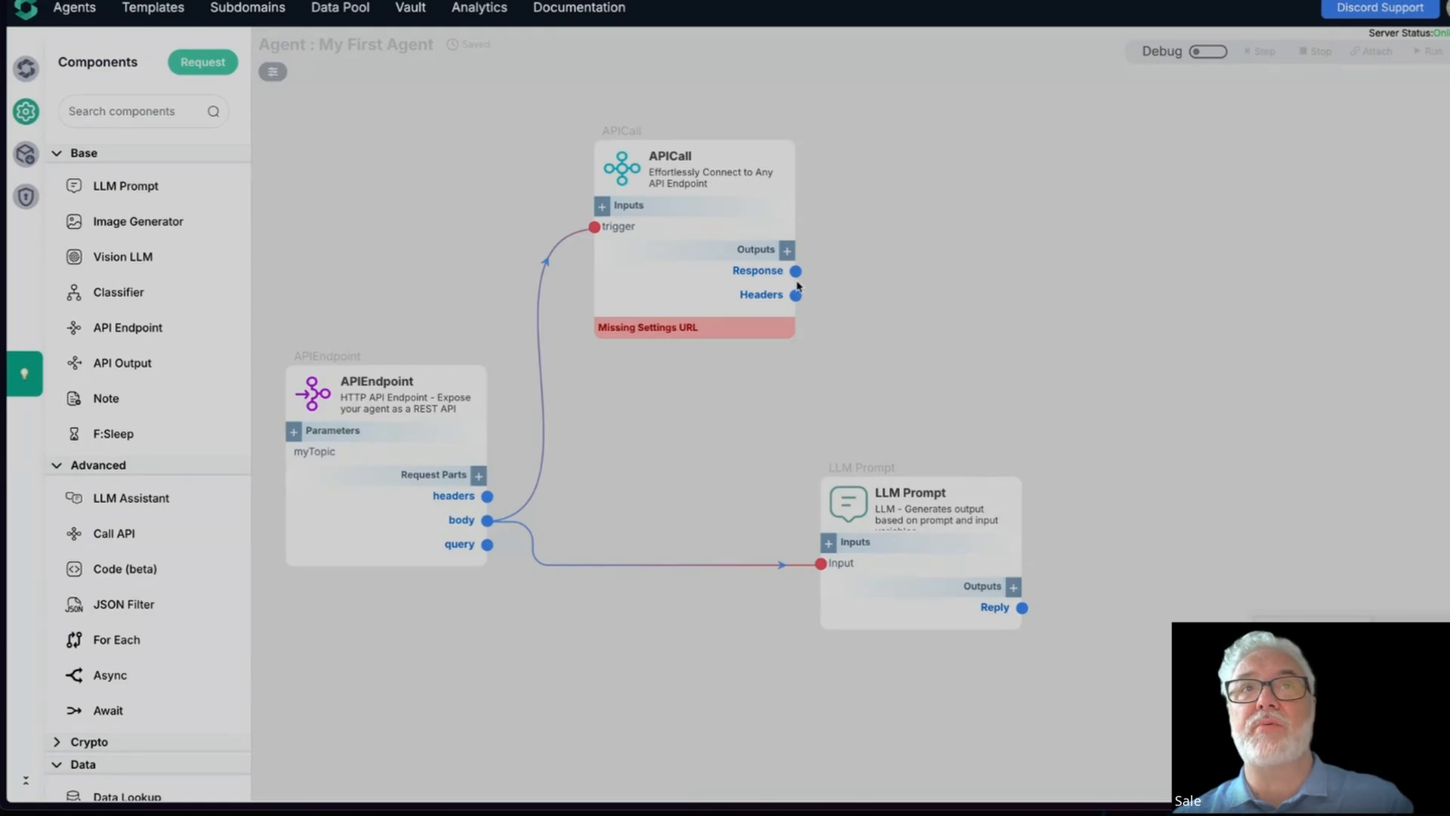
Add an input named apiData with colour #2a9d8f to the LLM Prompt and connect the APICall's Response output to it
click(829, 542)
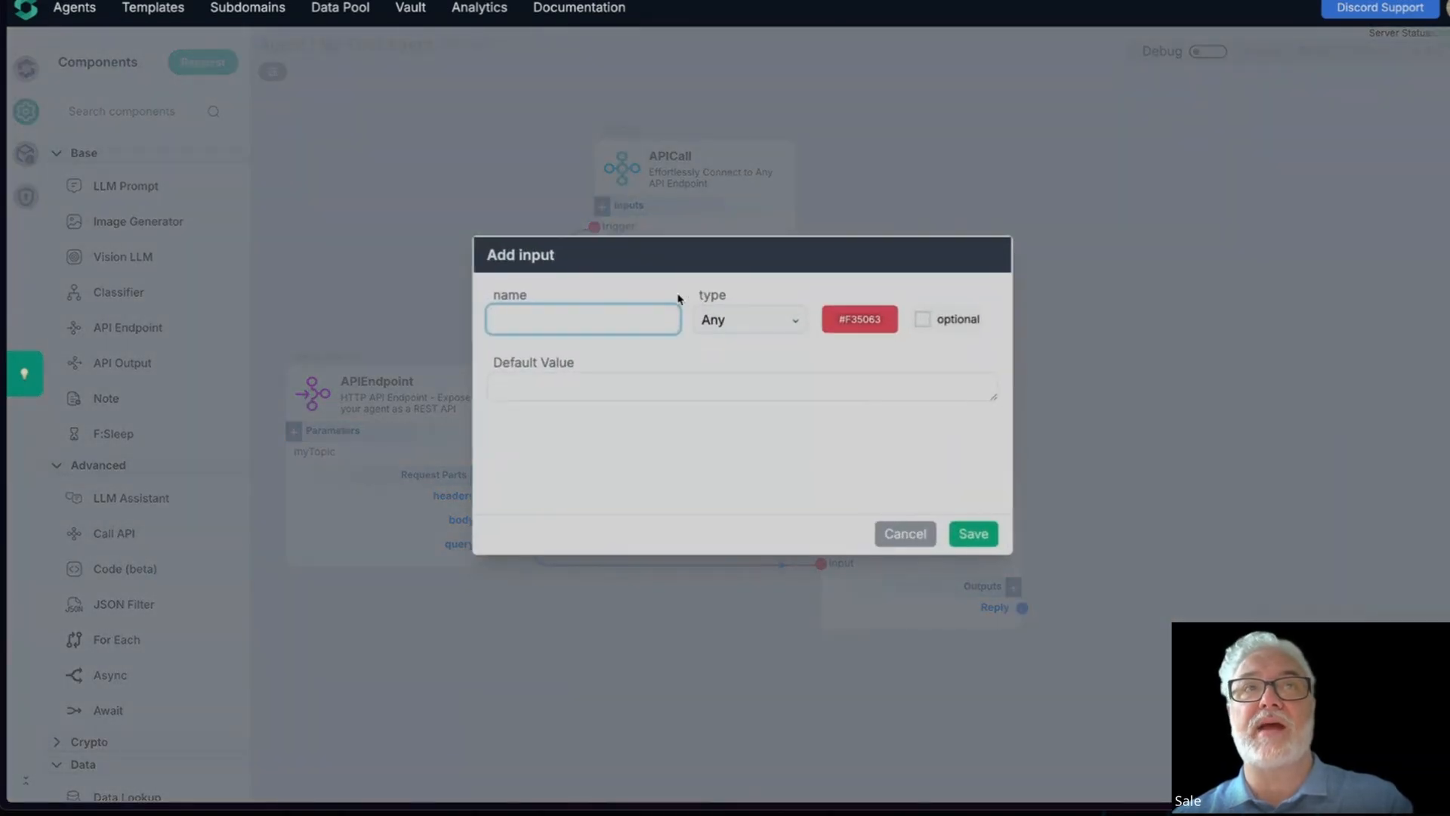
text(apidata)
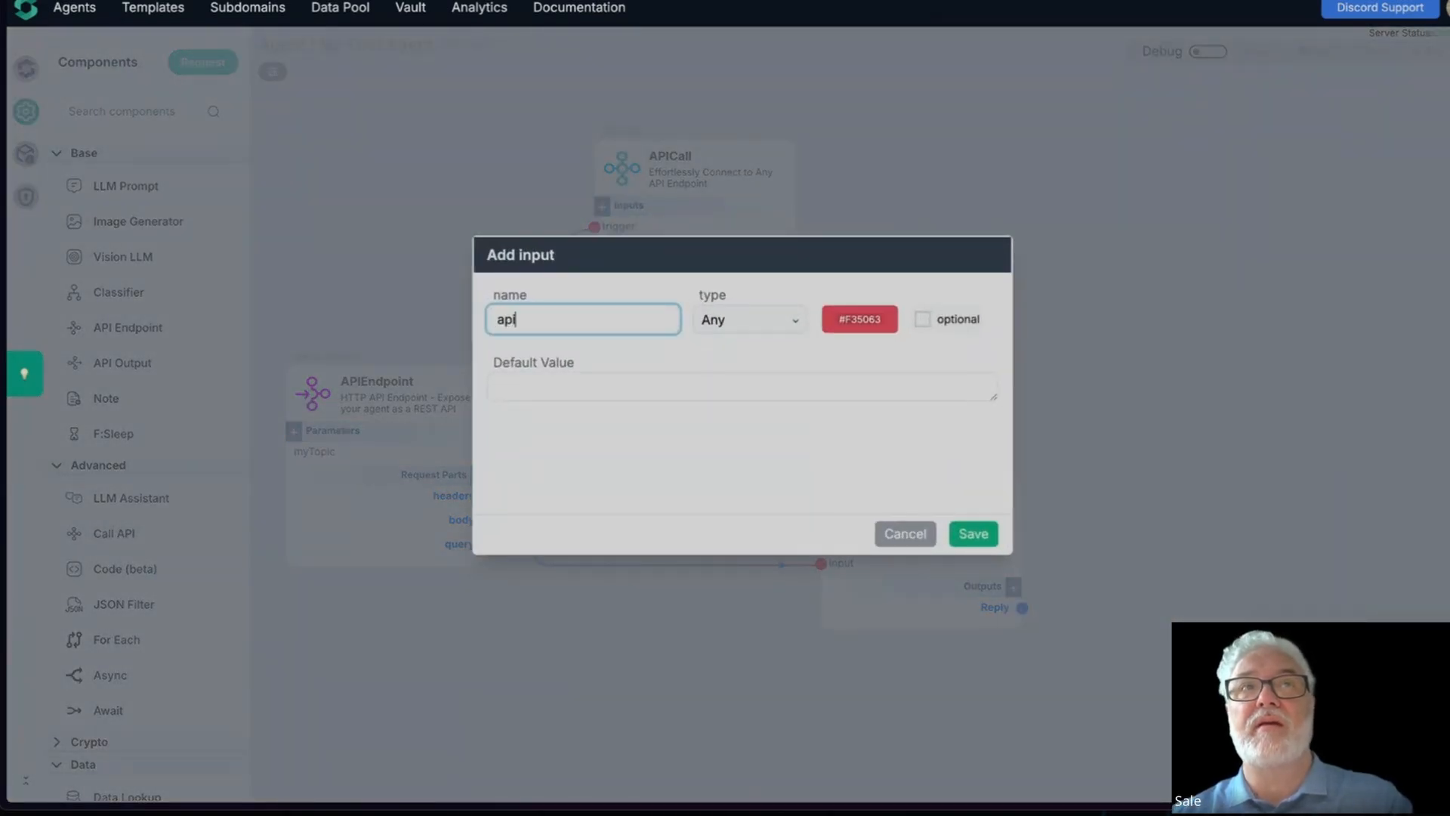
key(BackSpace)
key(BackSpace)
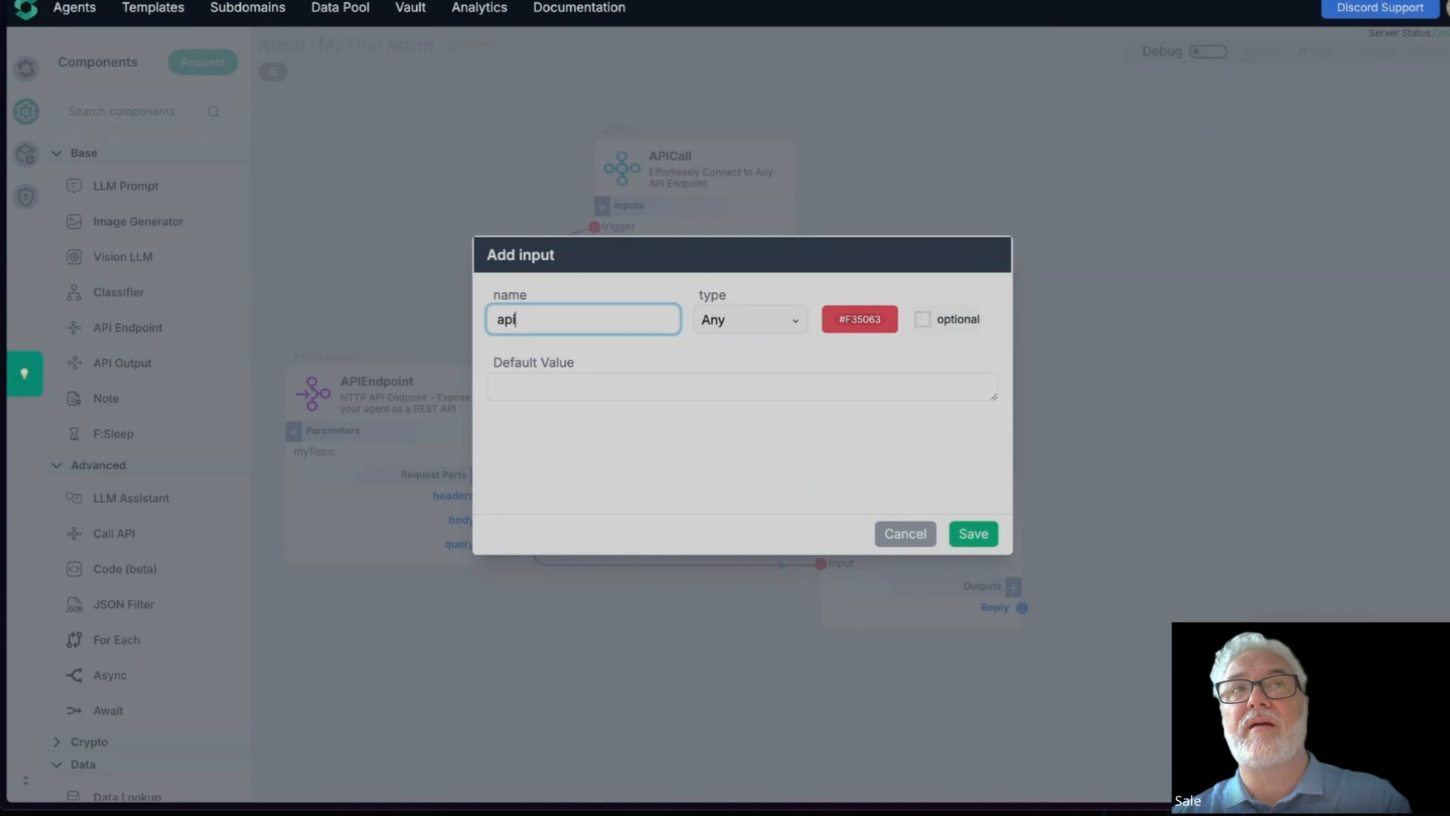
text(Data)
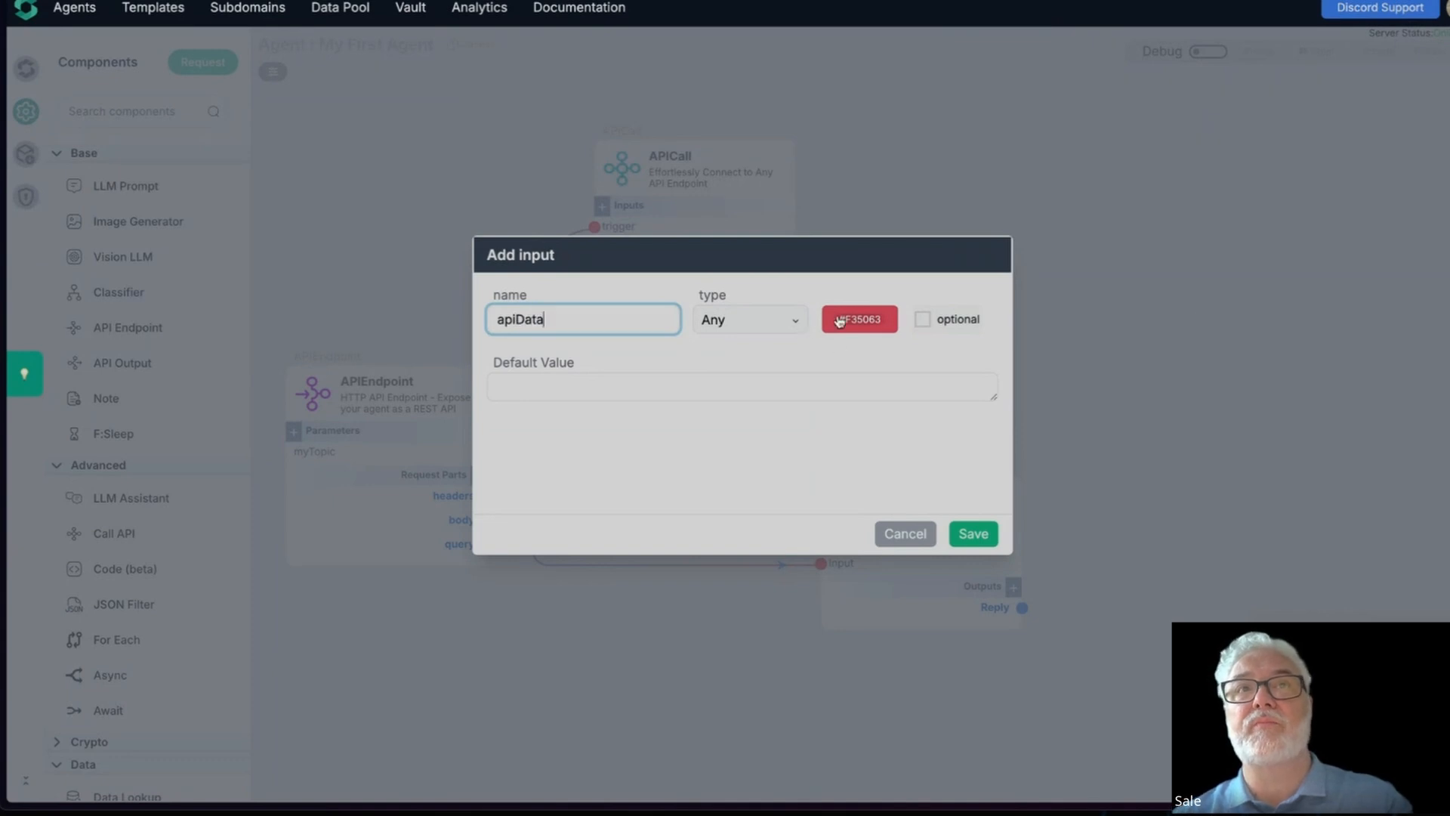
click(839, 324)
click(1012, 439)
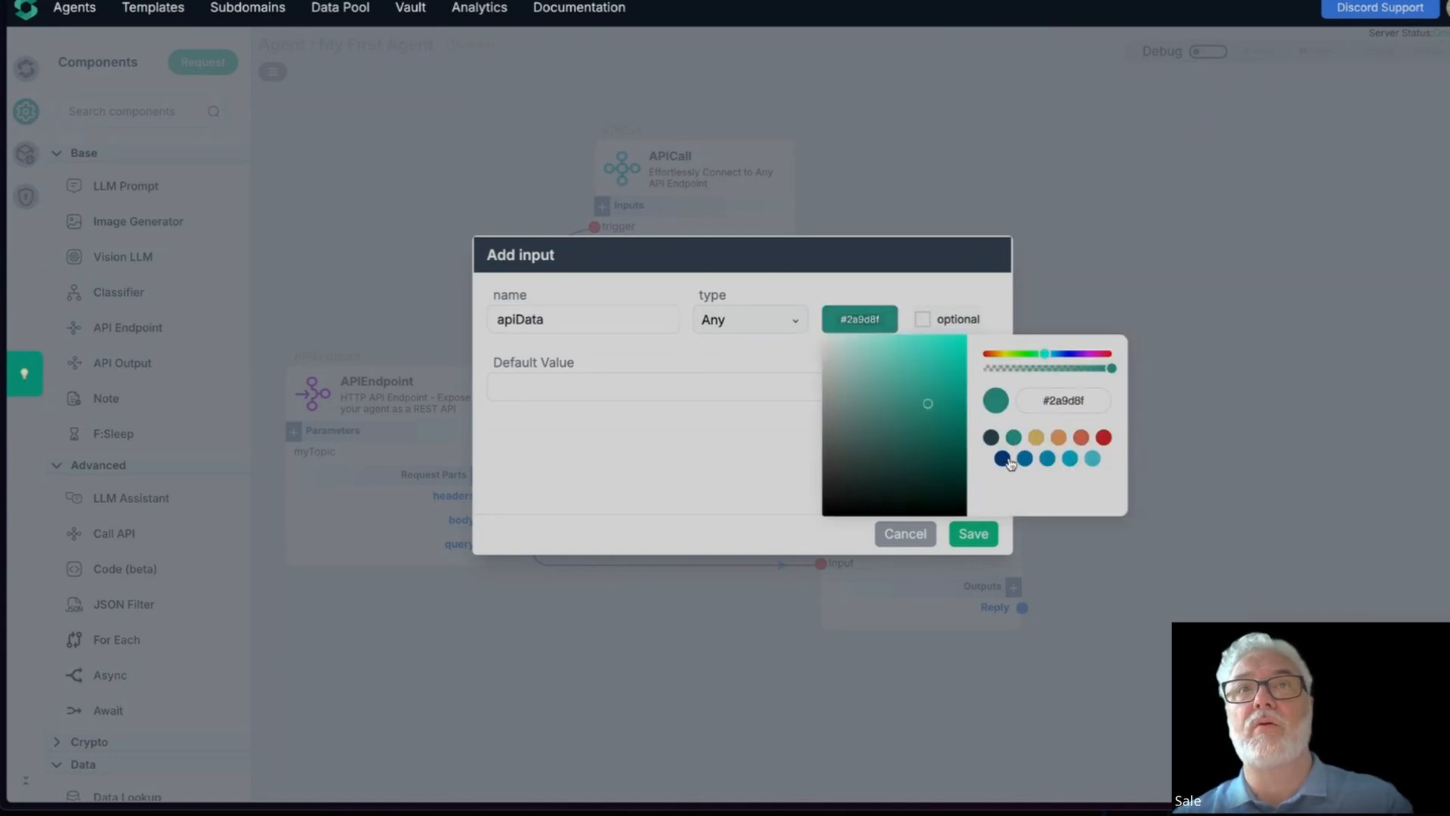
click(969, 533)
click(970, 534)
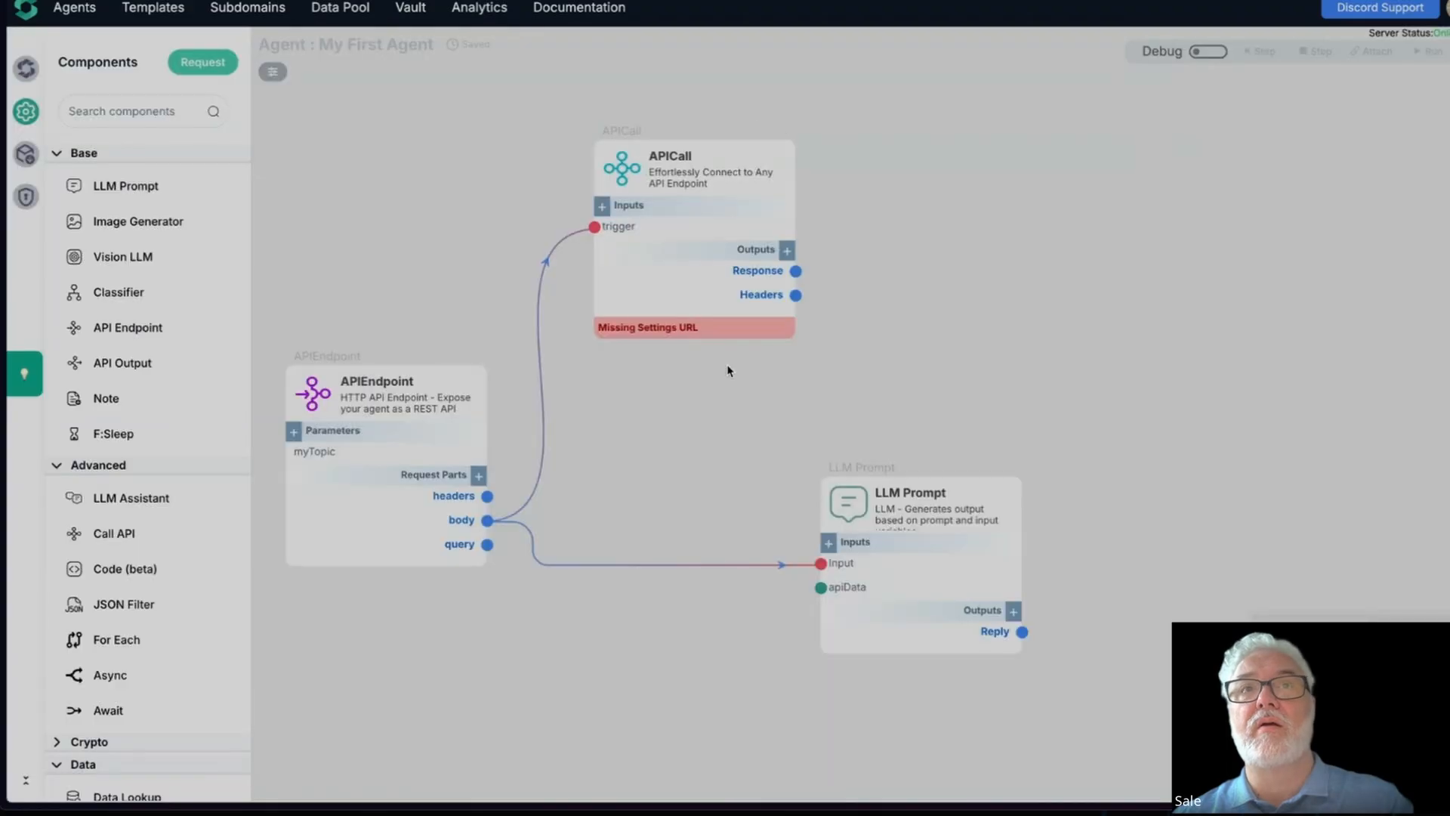
drag(796, 273, 827, 588)
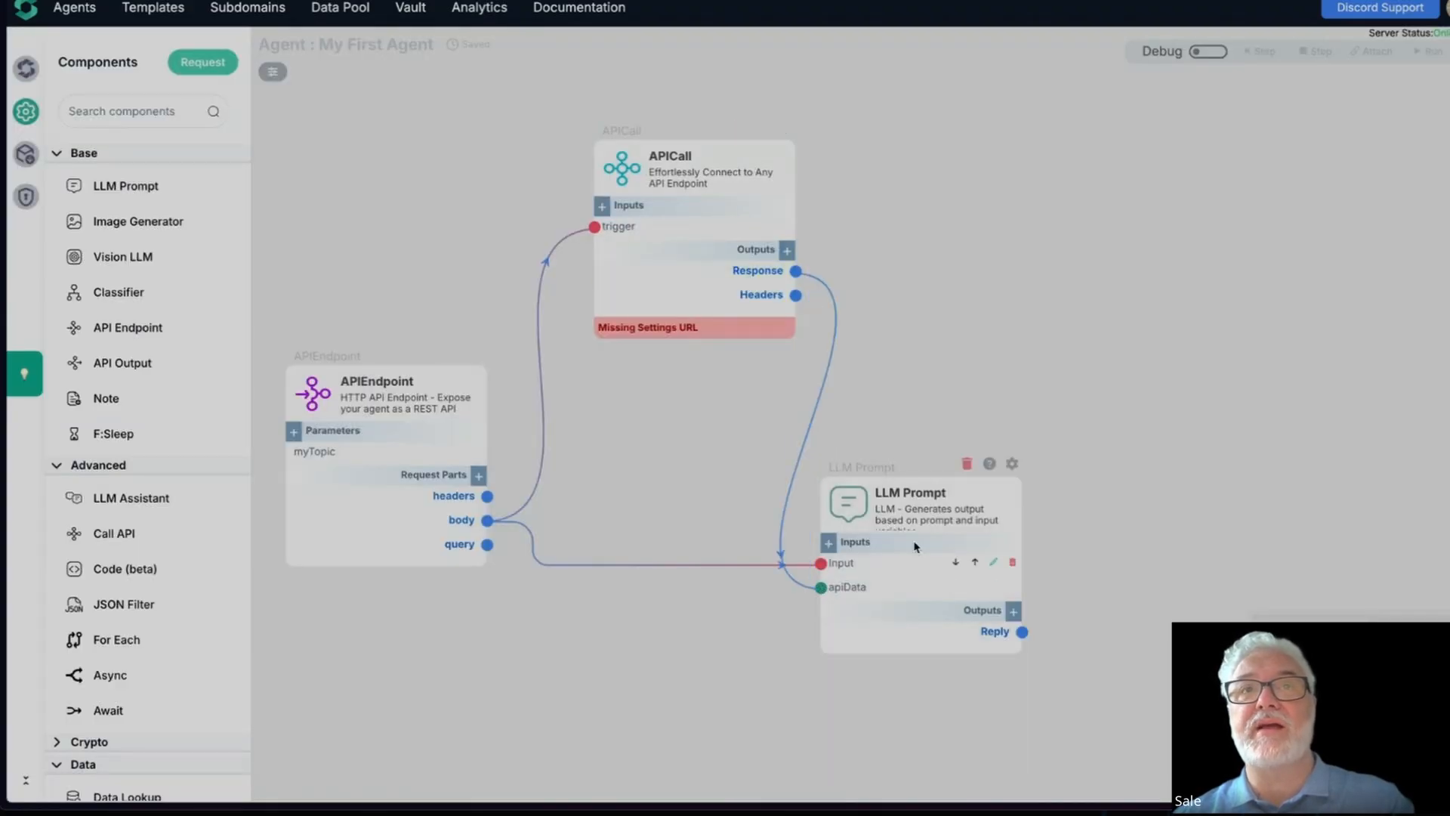
Extend the first line of the LLM Prompt's prompt to read: Summarize the input text by using the API Data "{{apiData}}"
click(1012, 460)
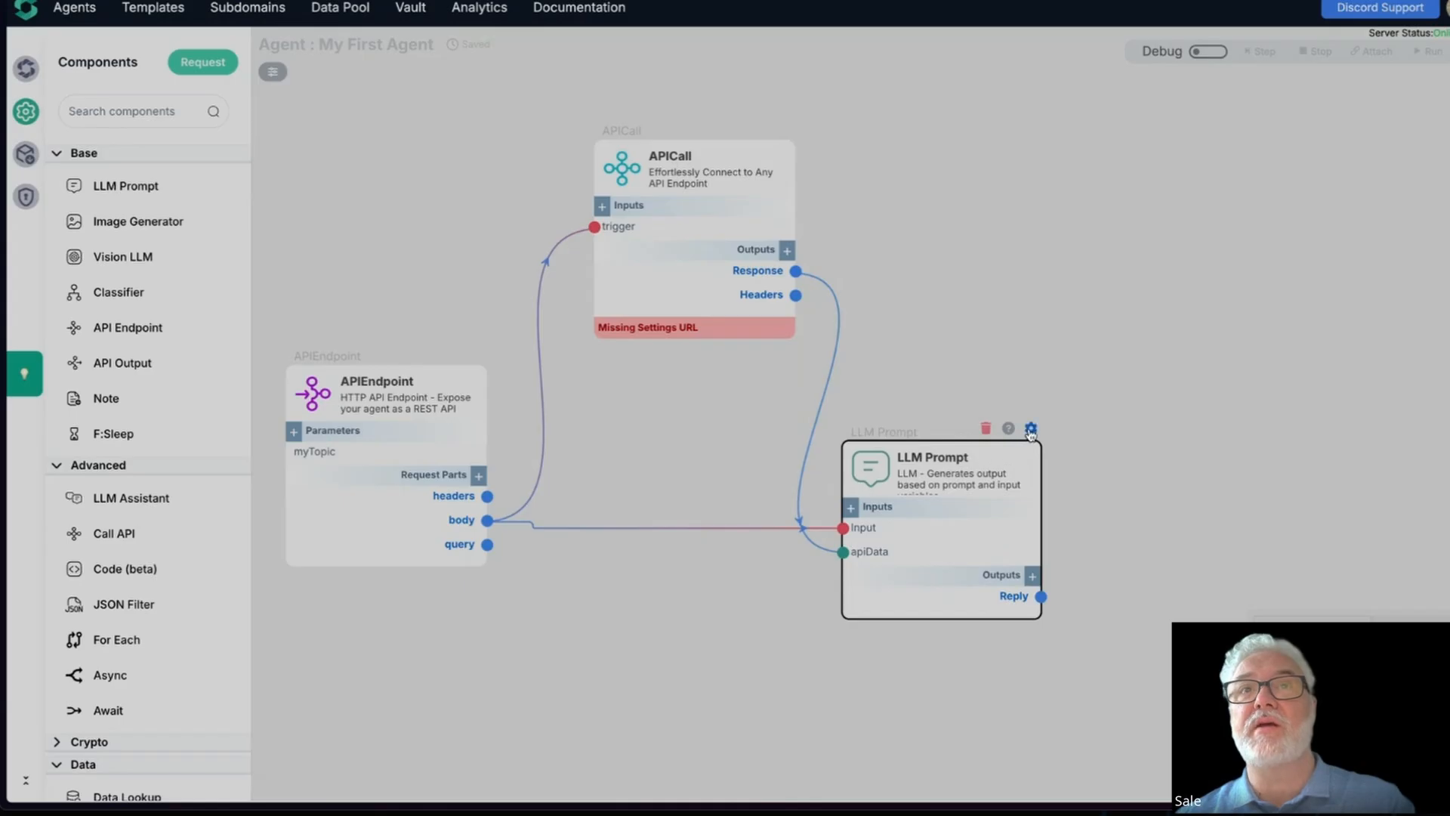
click(1136, 242)
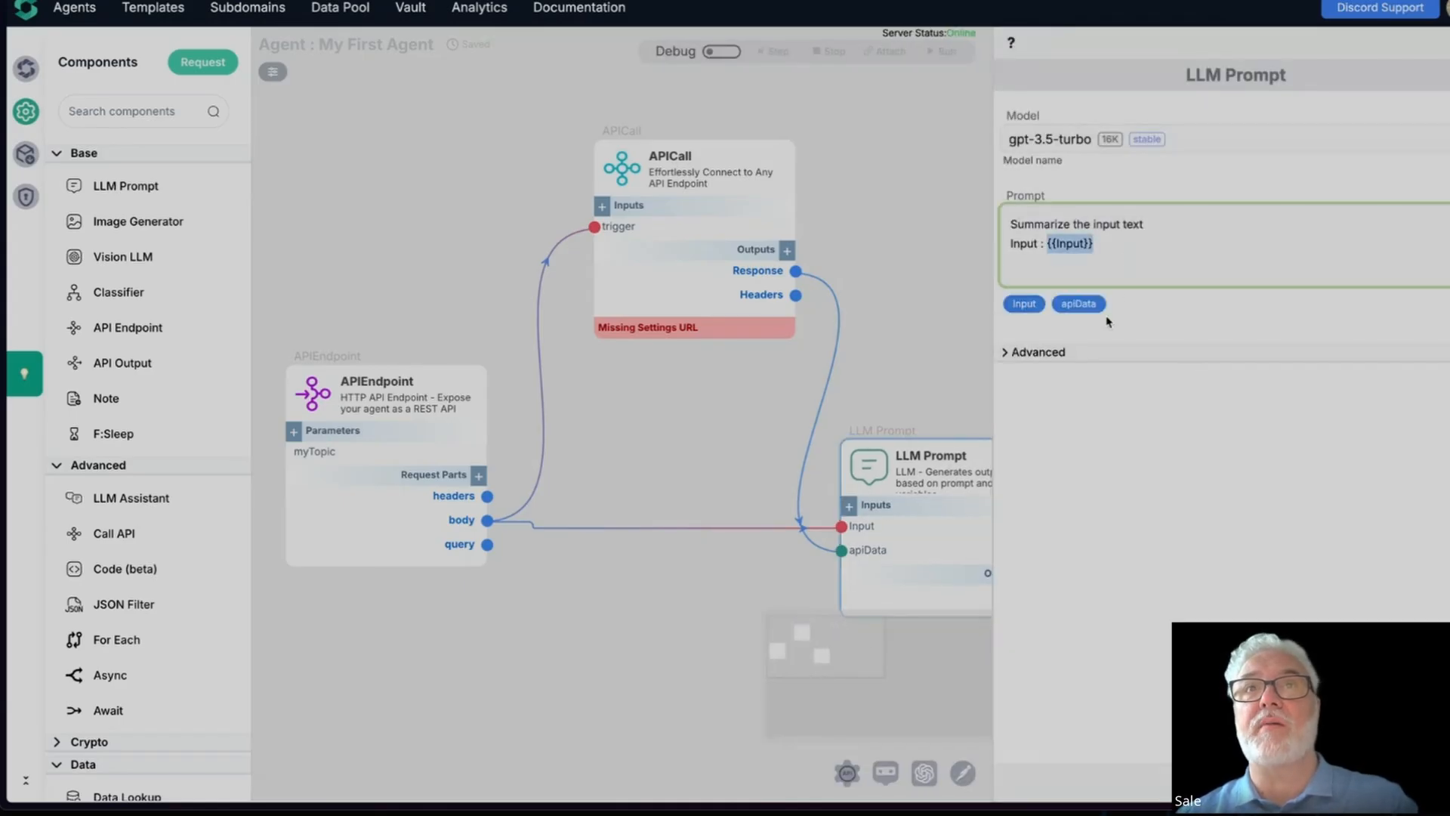
click(1129, 234)
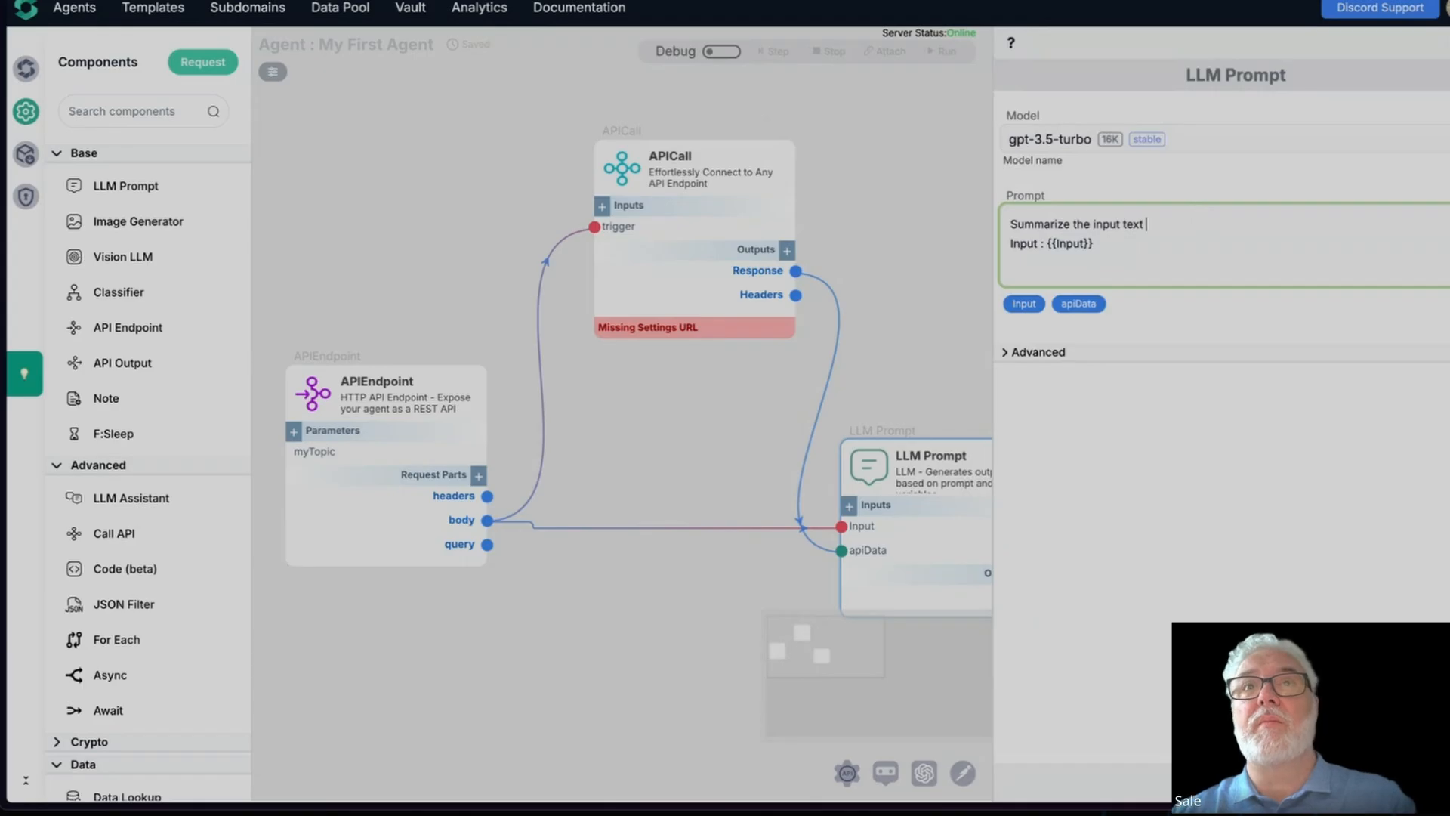
text(by useing the API)
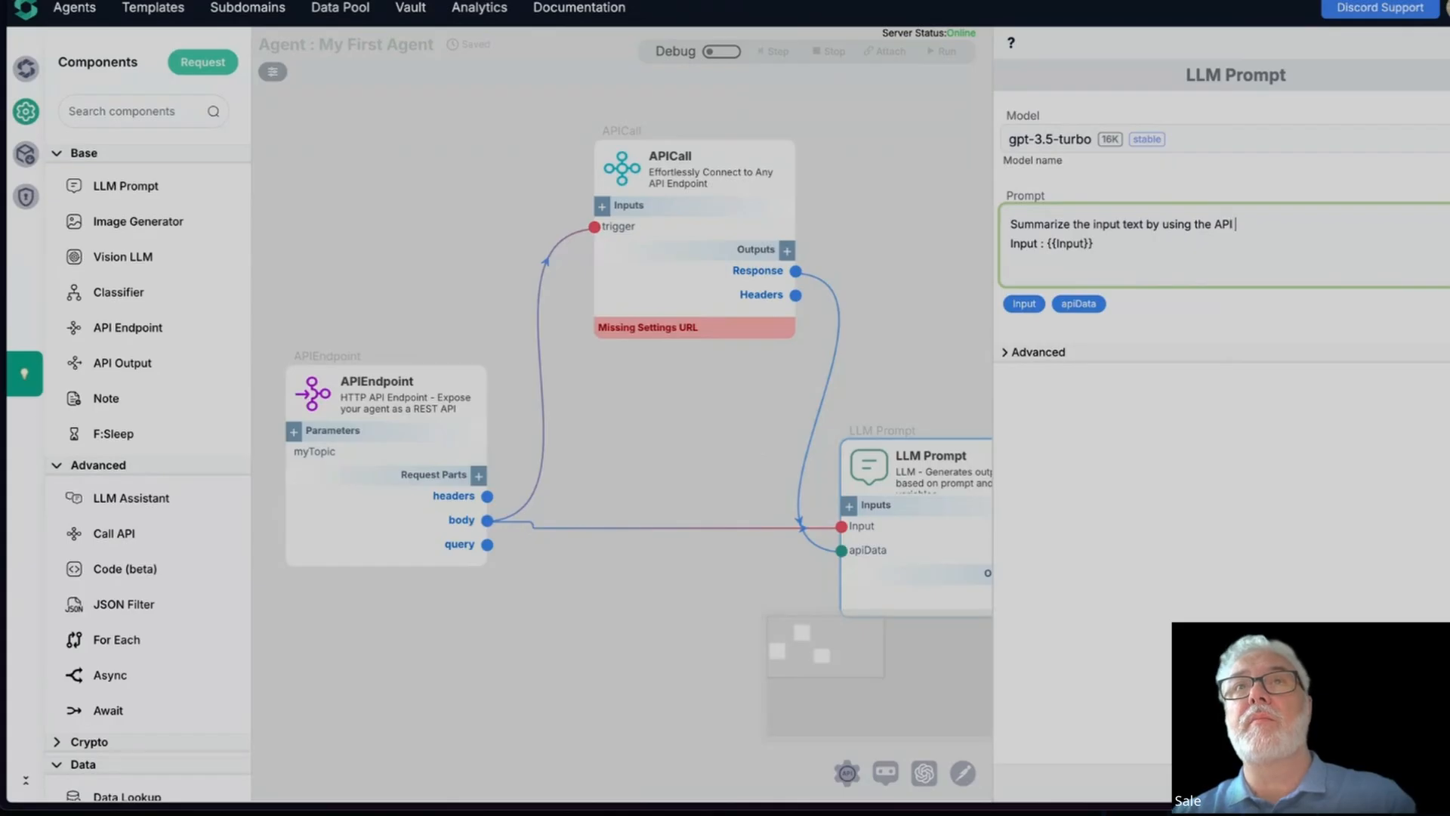
text( Date)
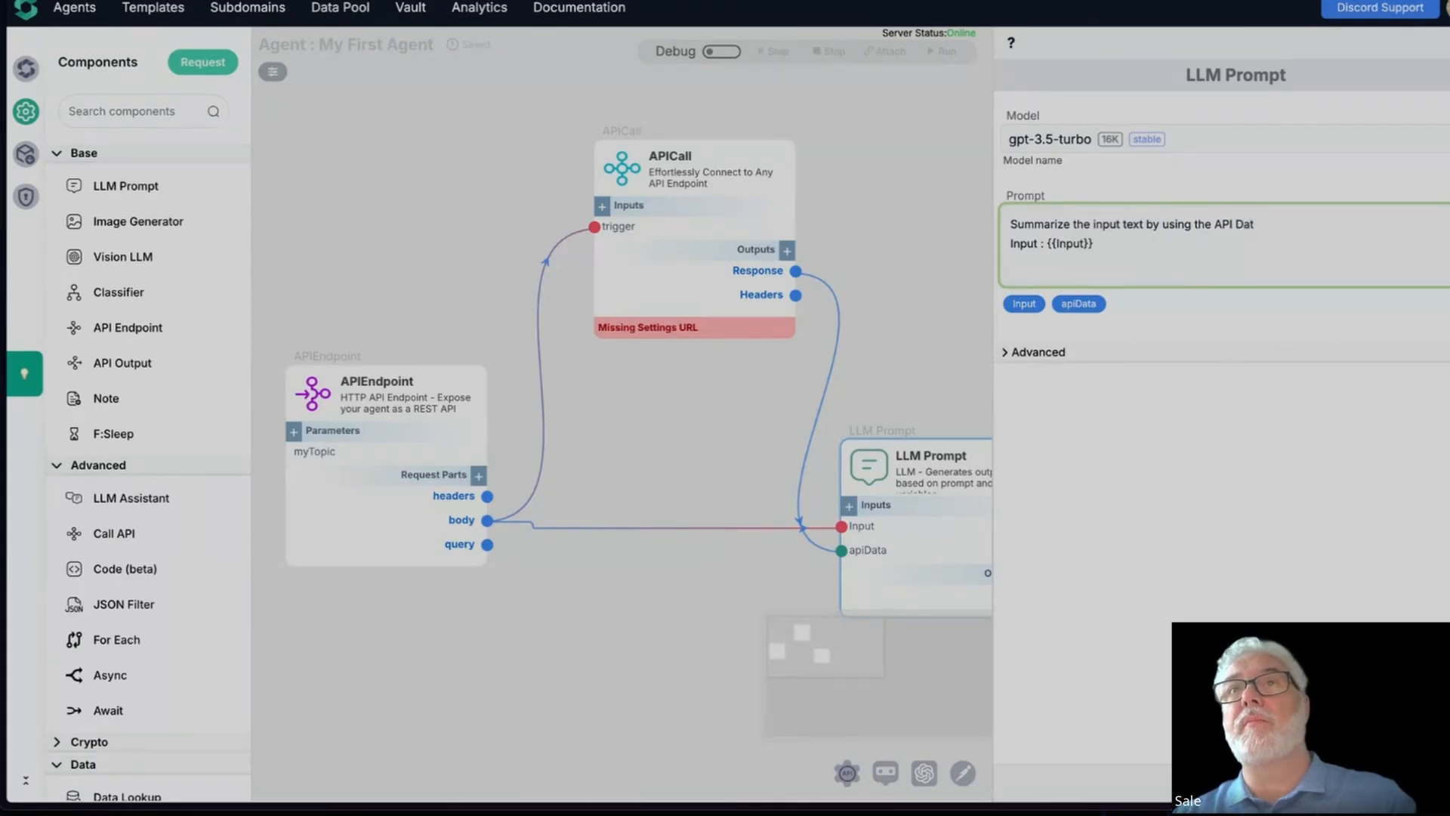
click(1075, 305)
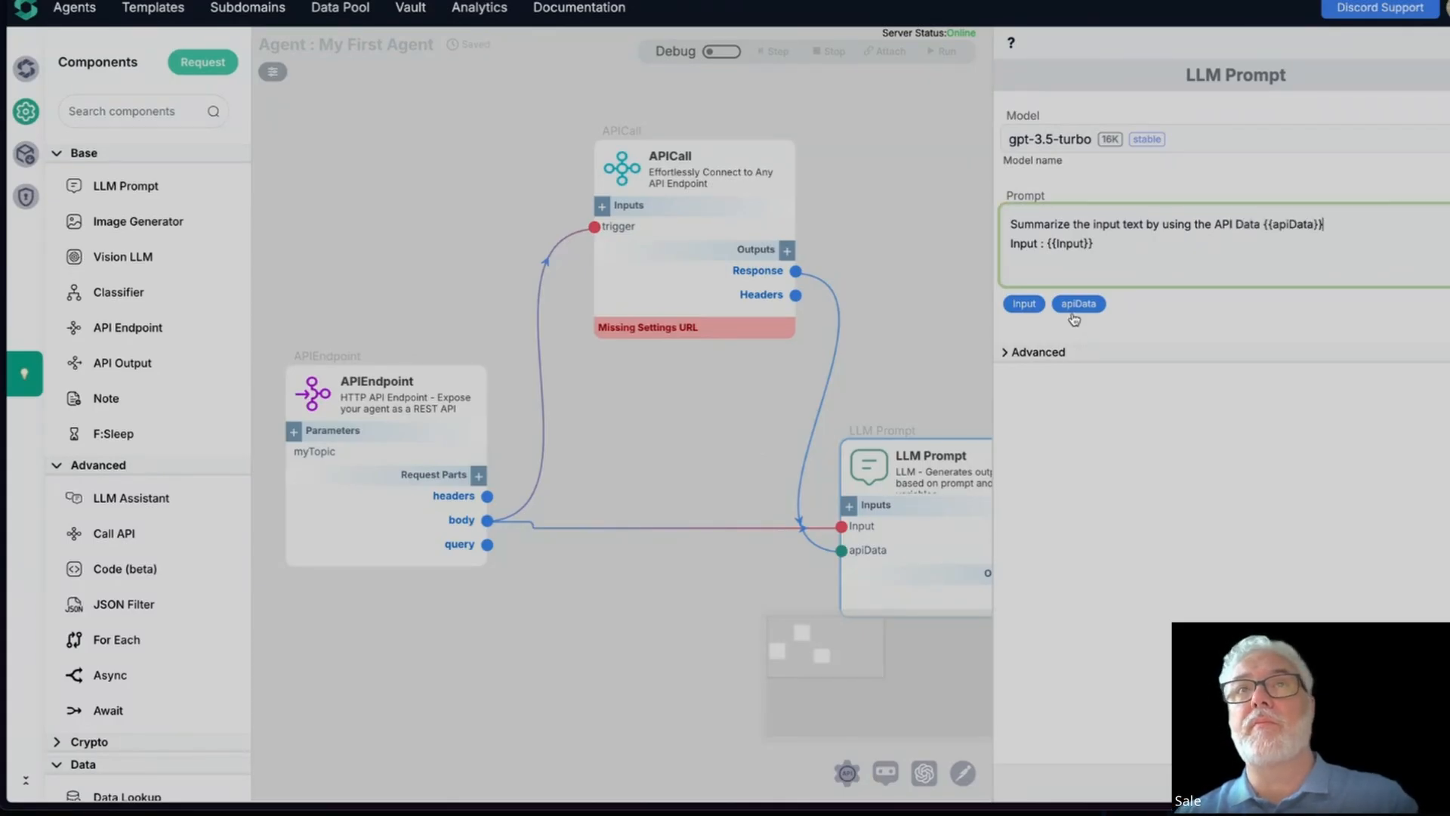
text(")
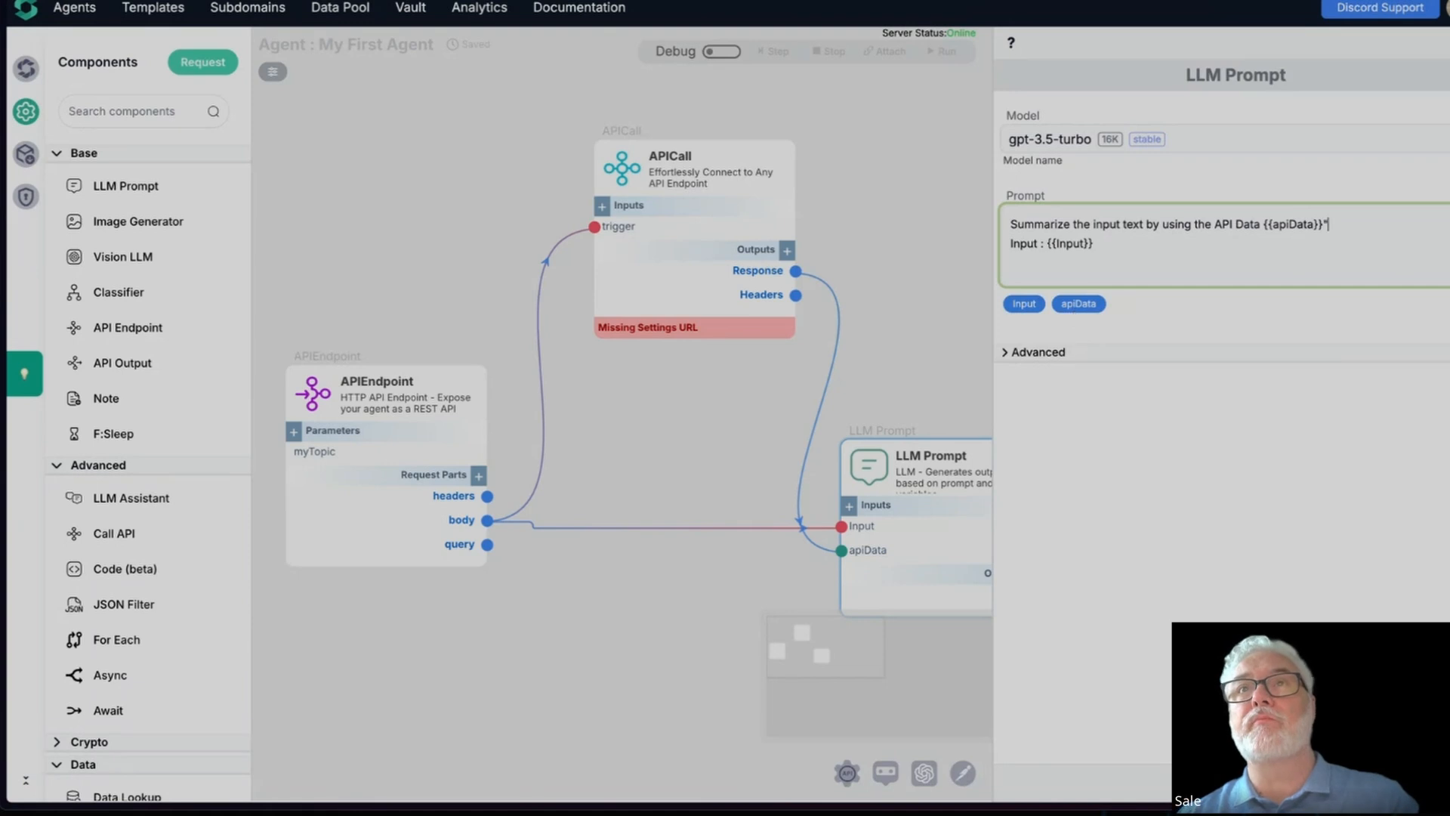
click(1264, 224)
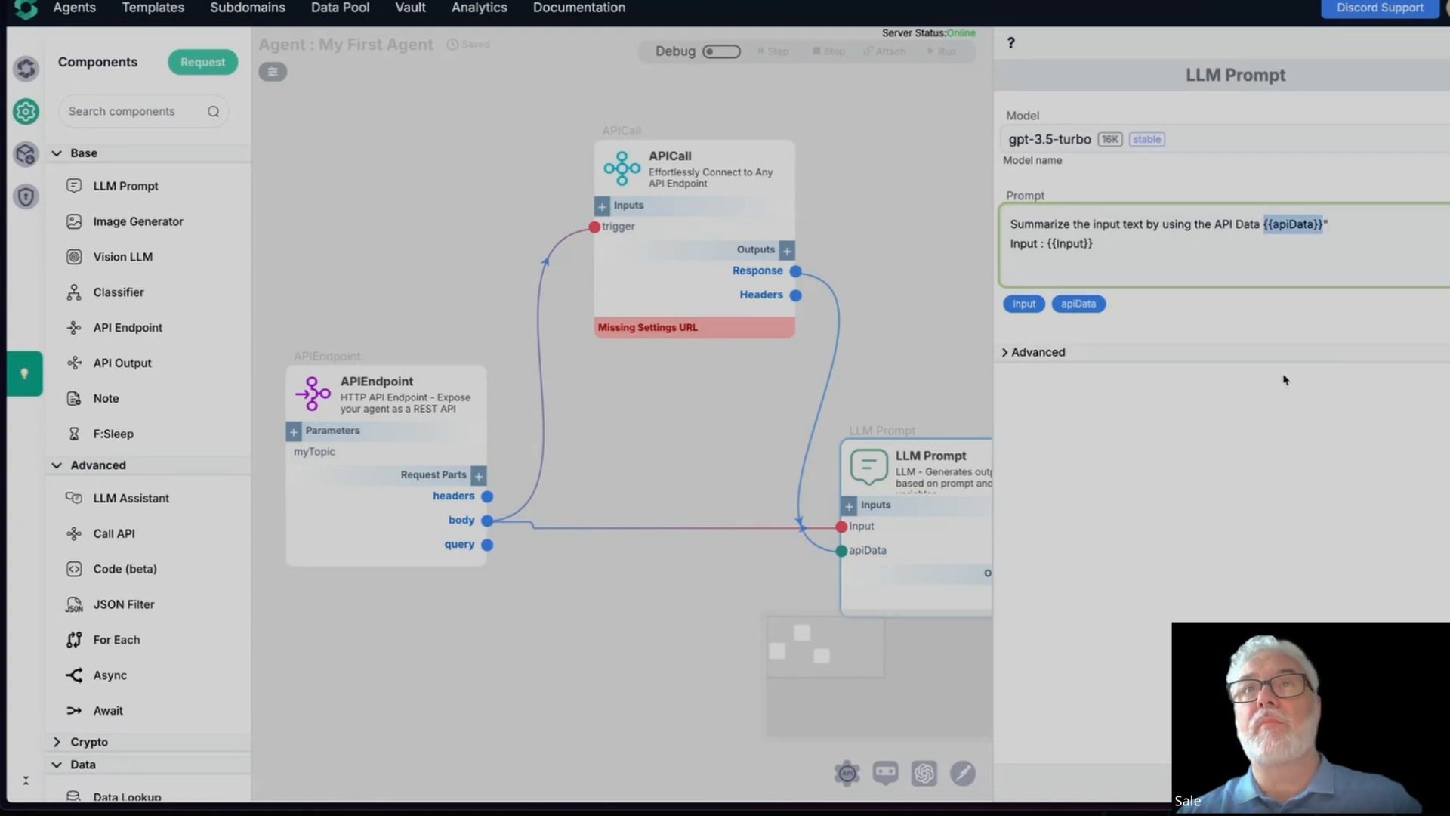
key(Left)
text(")
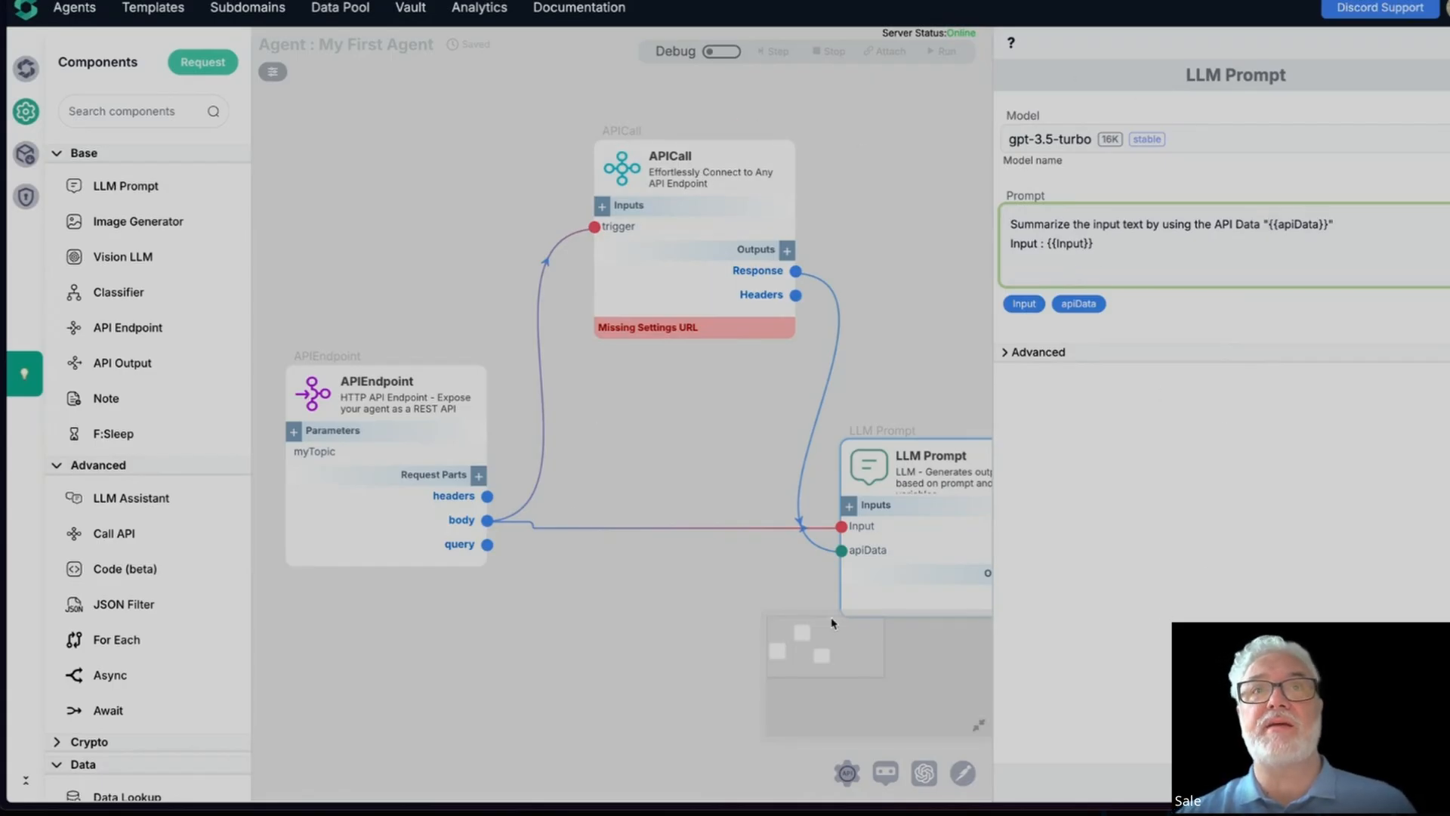
click(586, 684)
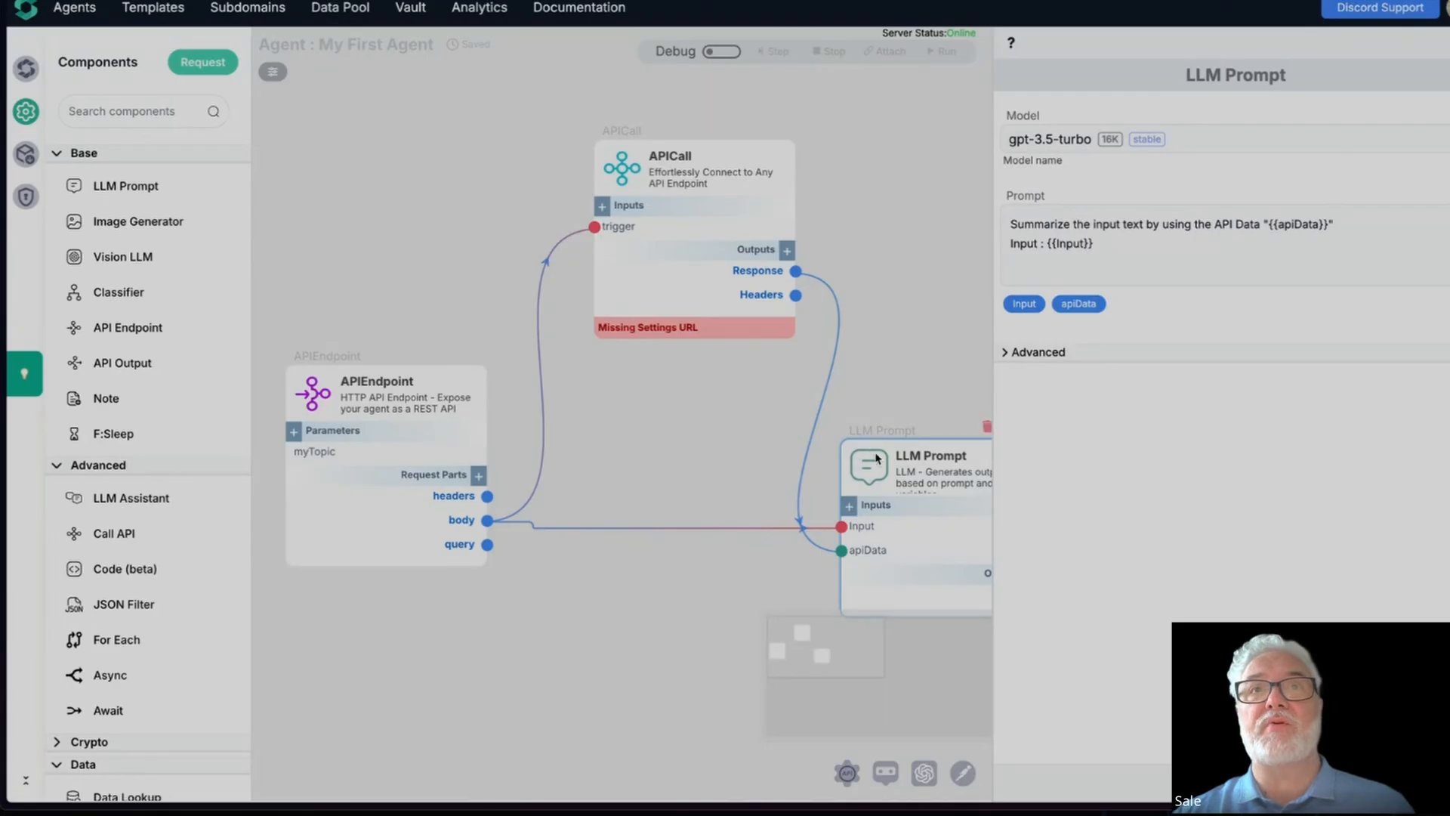
Set the APICall component's method to POST and return it to GET
click(620, 169)
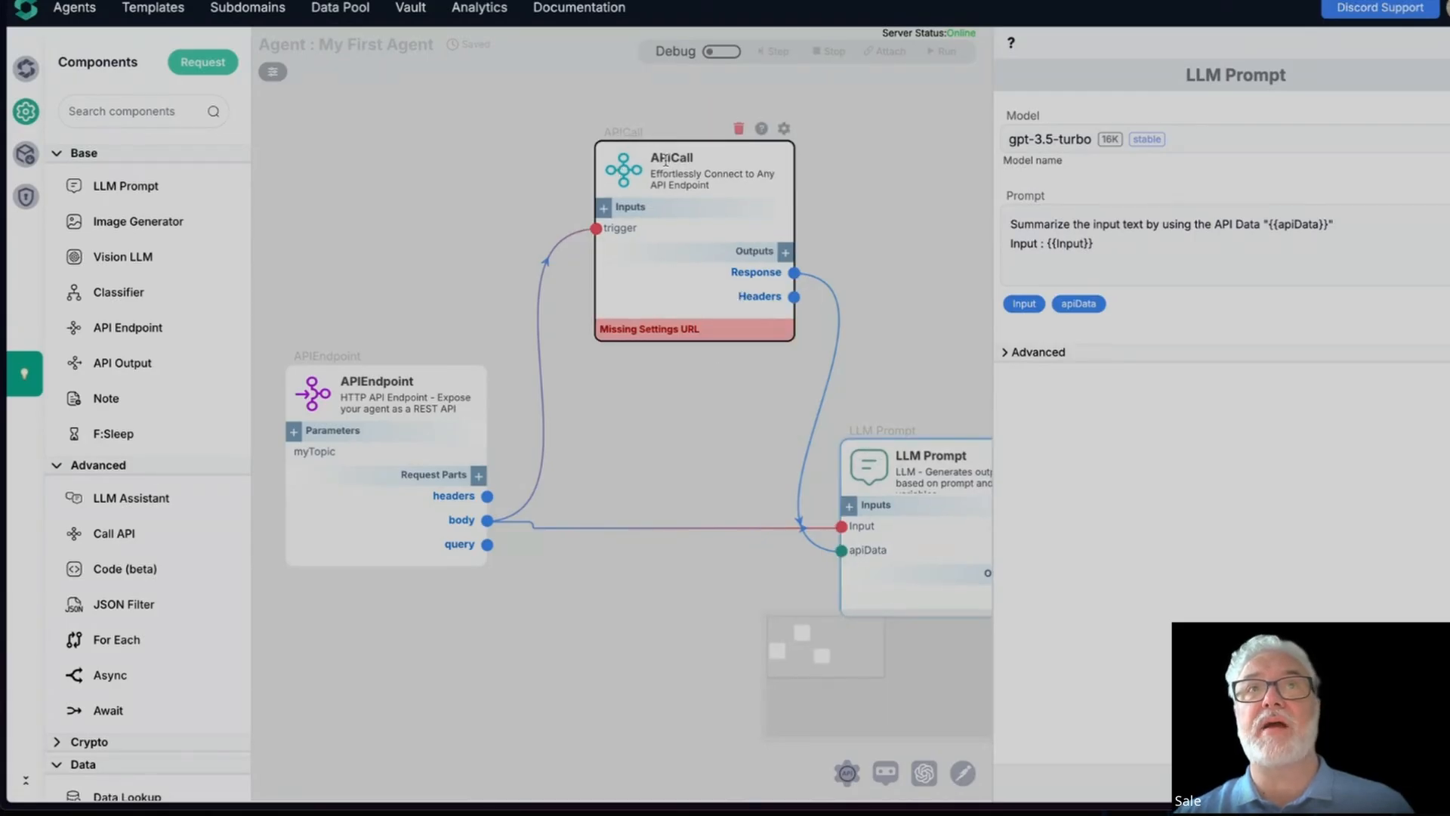
click(785, 127)
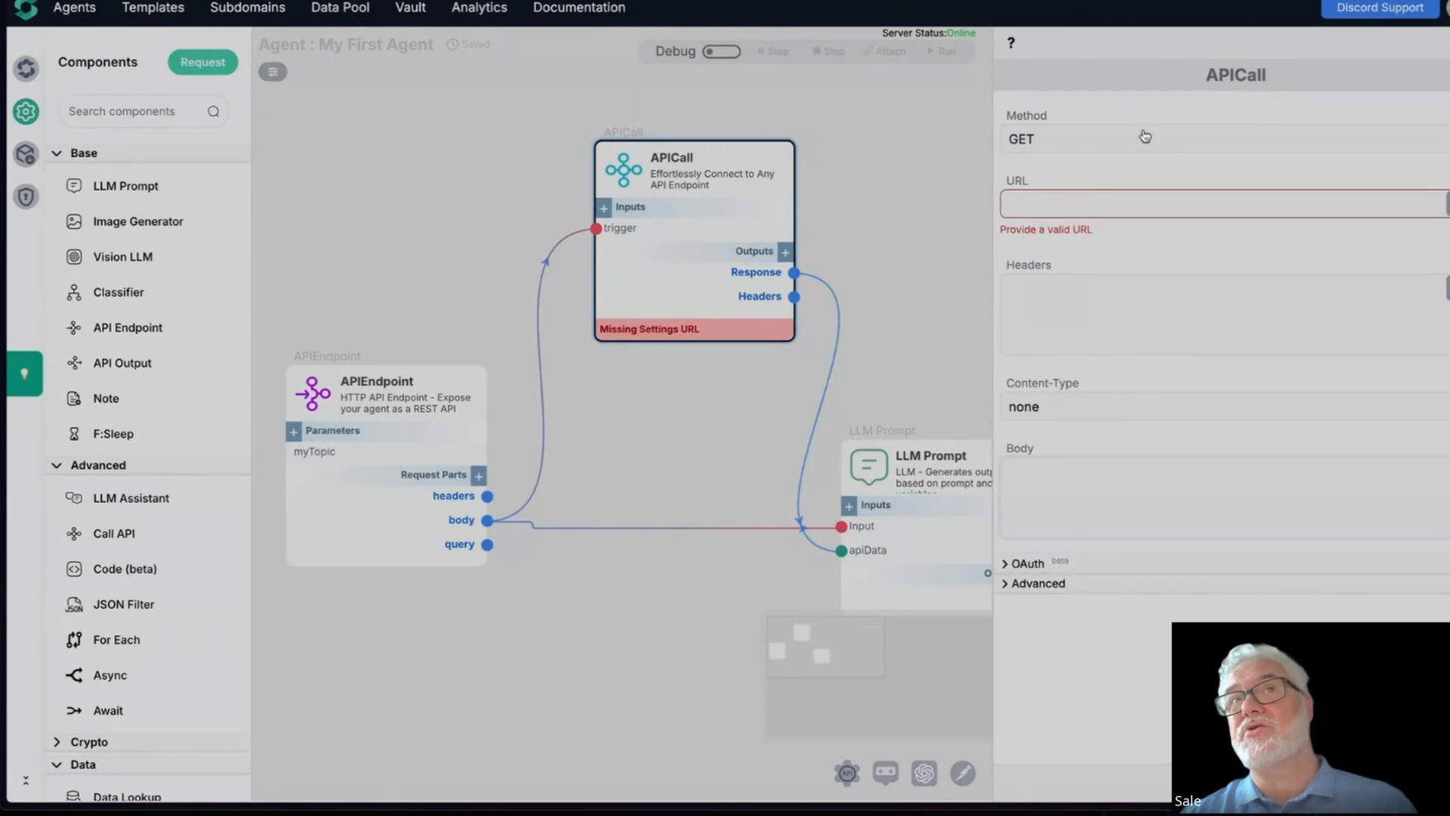
click(1145, 141)
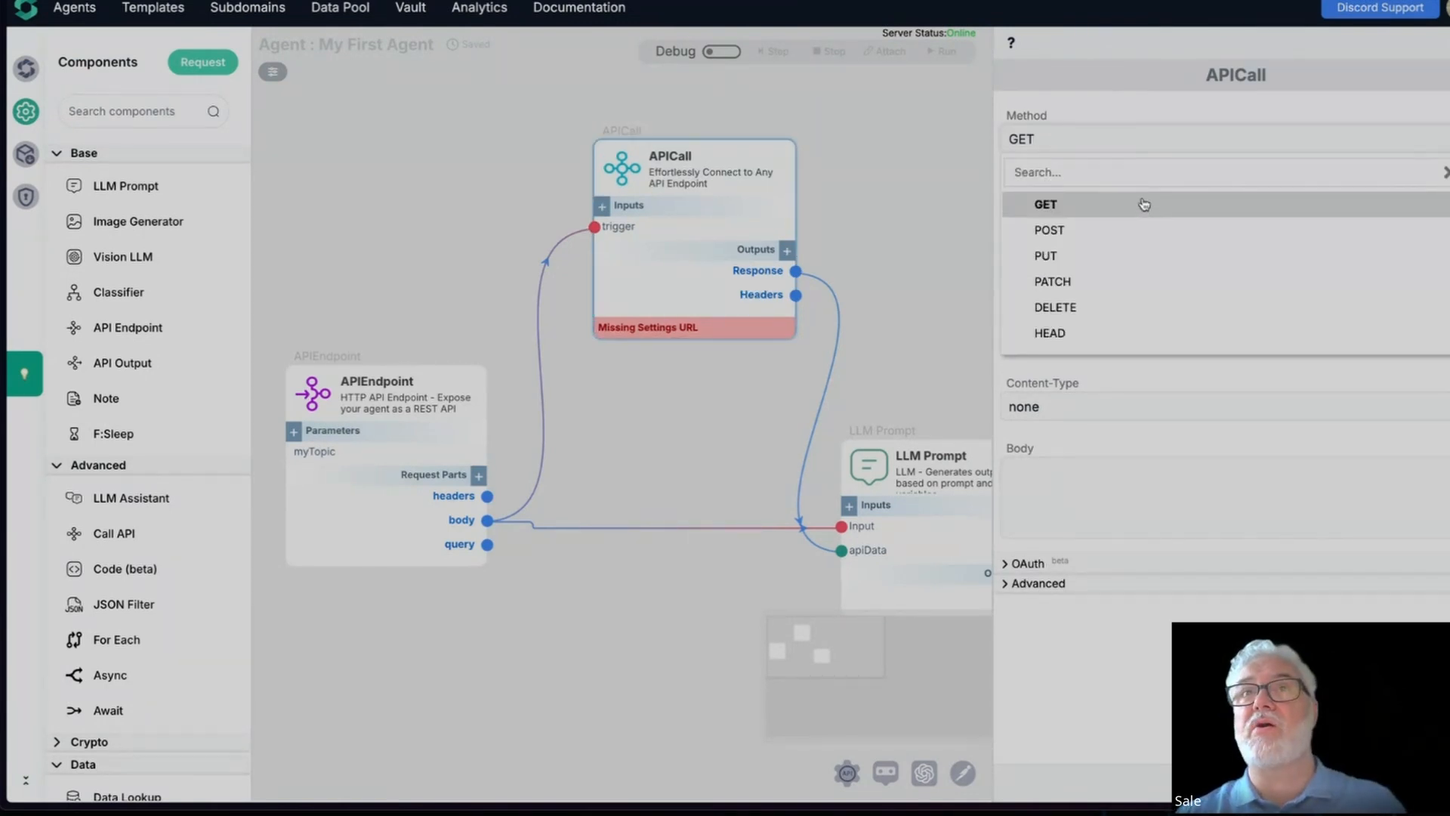
click(1132, 228)
click(1032, 204)
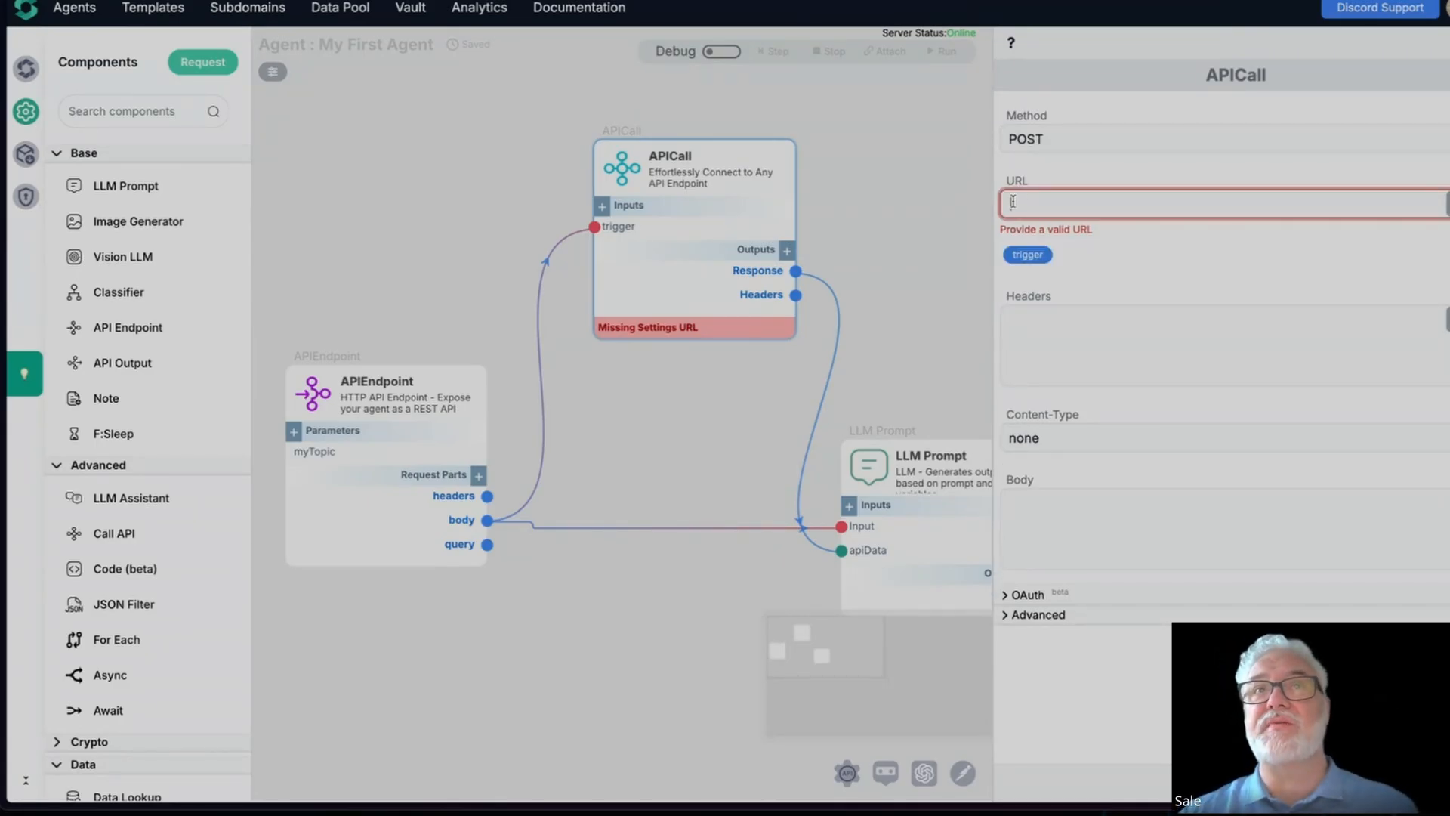
click(1027, 143)
click(1027, 201)
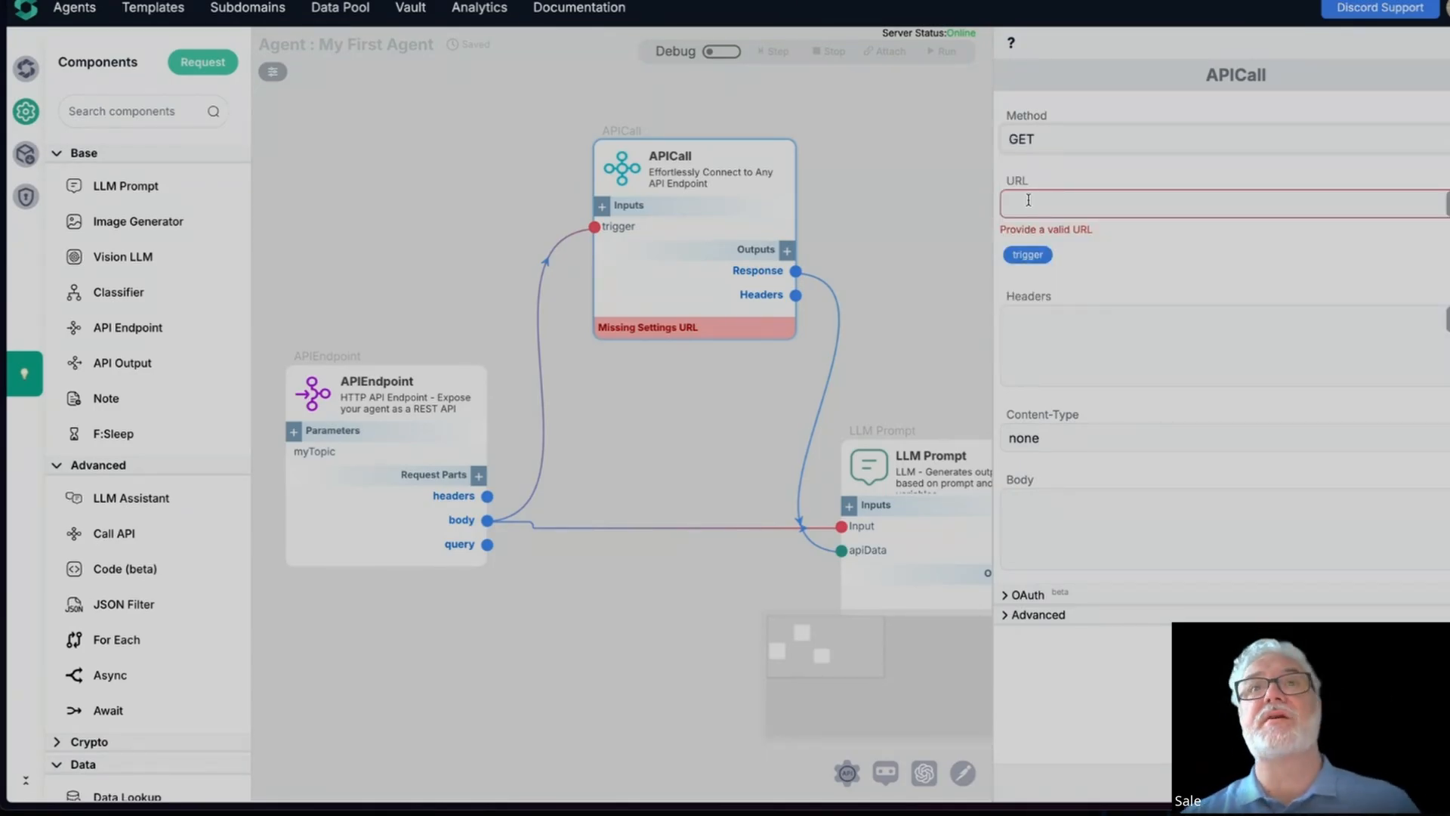
click(1013, 151)
click(910, 170)
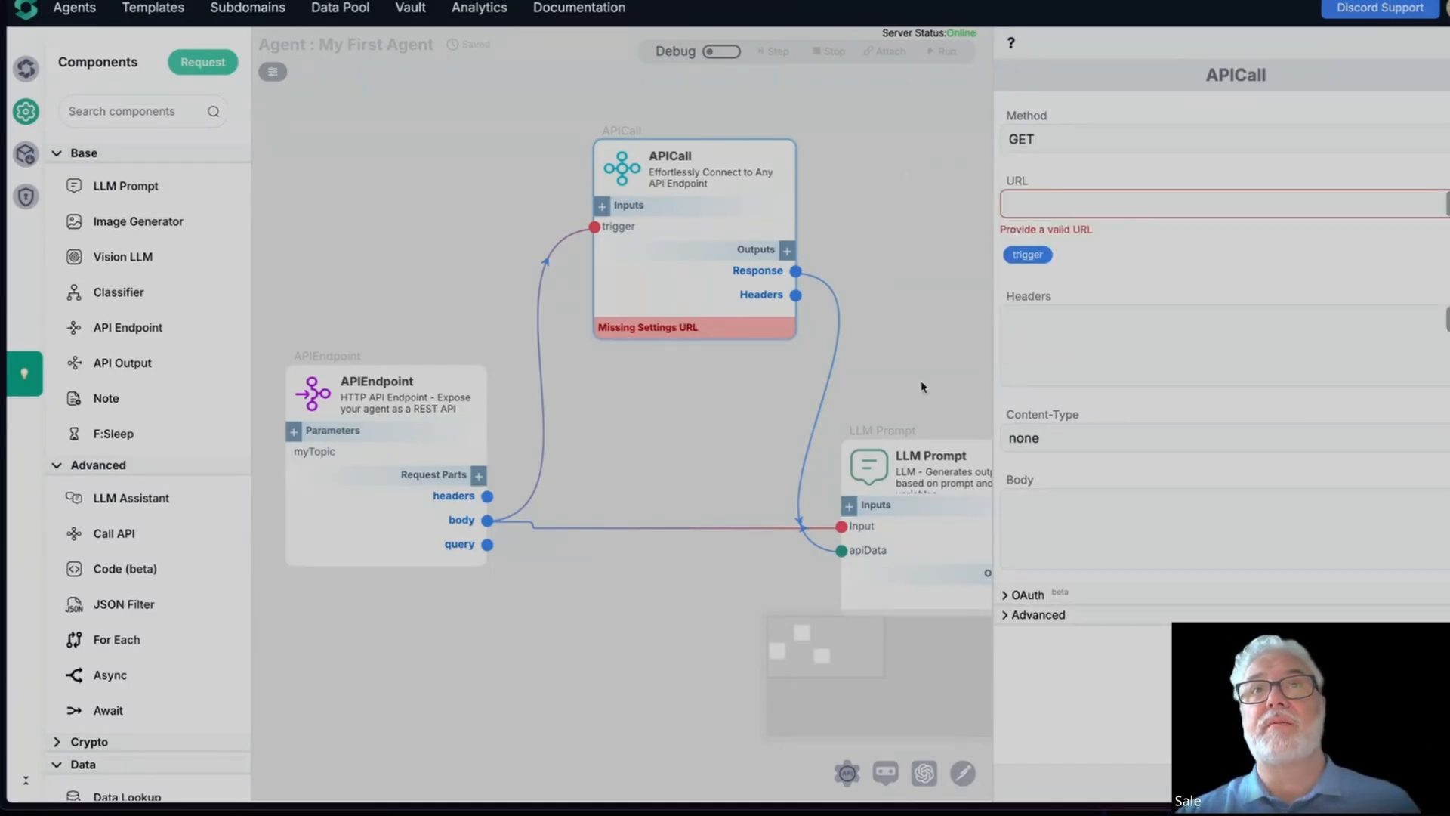
Check the method and endpoint settings of the APIEndpoint component
mouse_move(1006, 789)
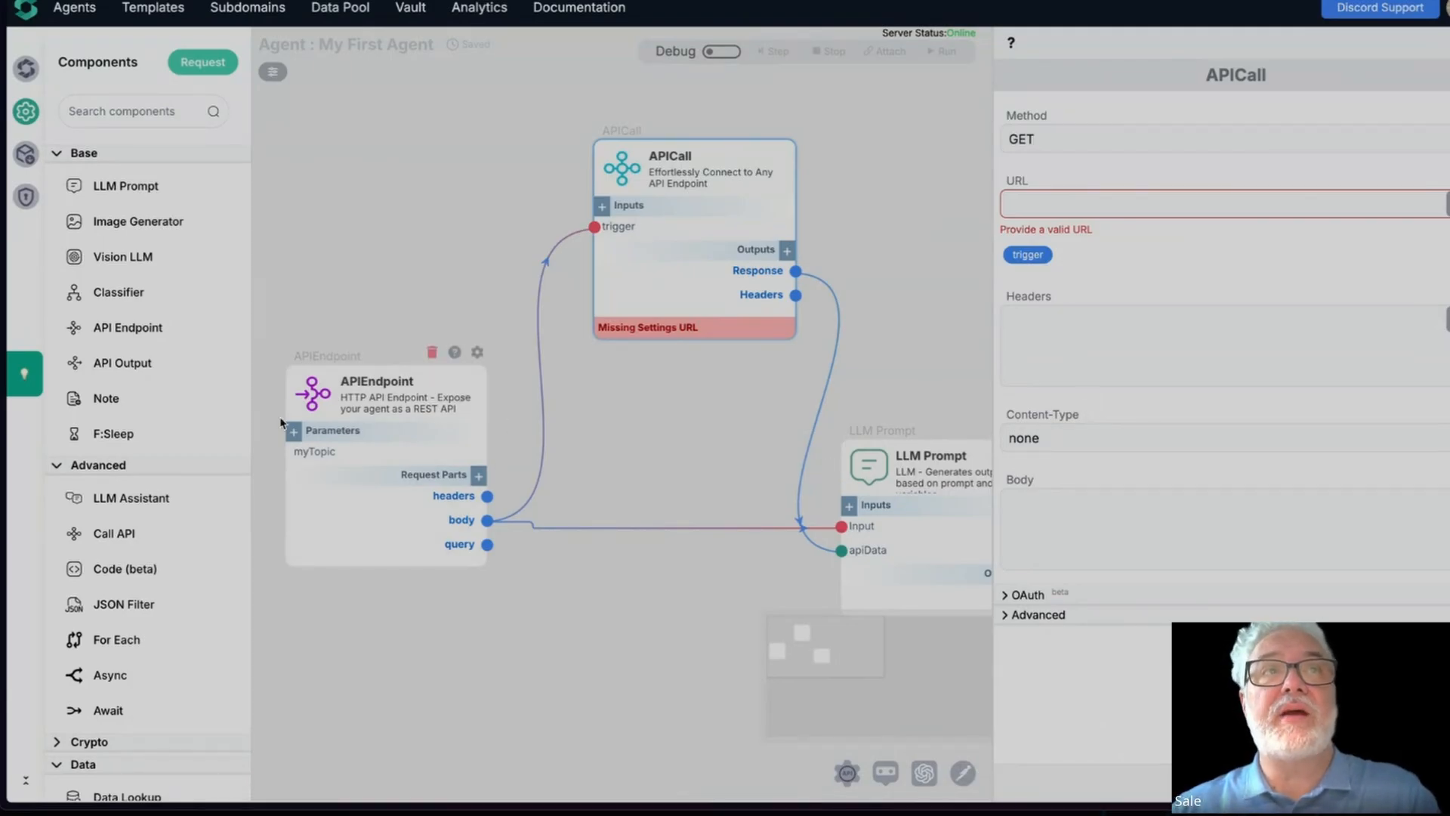
click(313, 398)
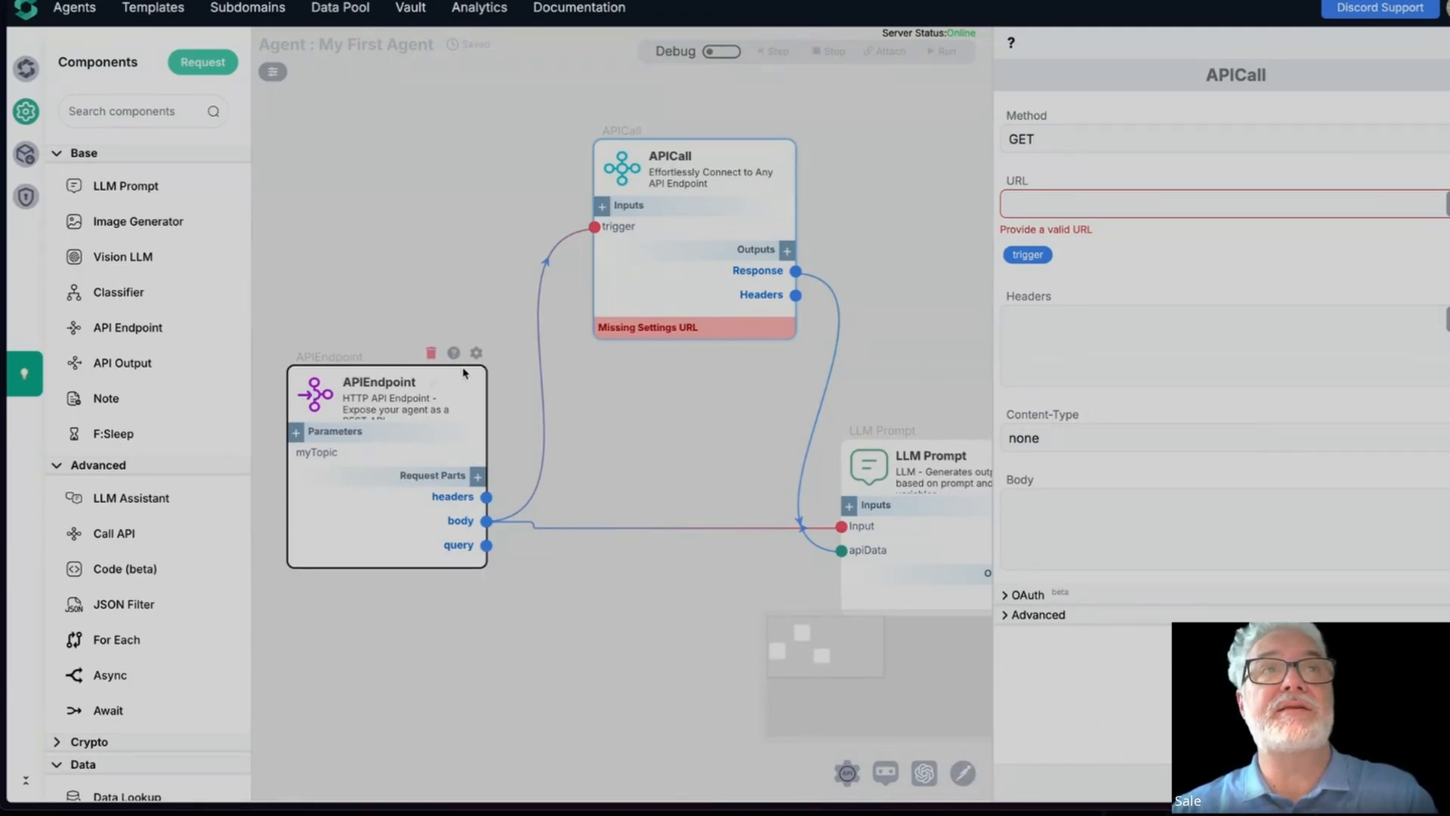
click(476, 353)
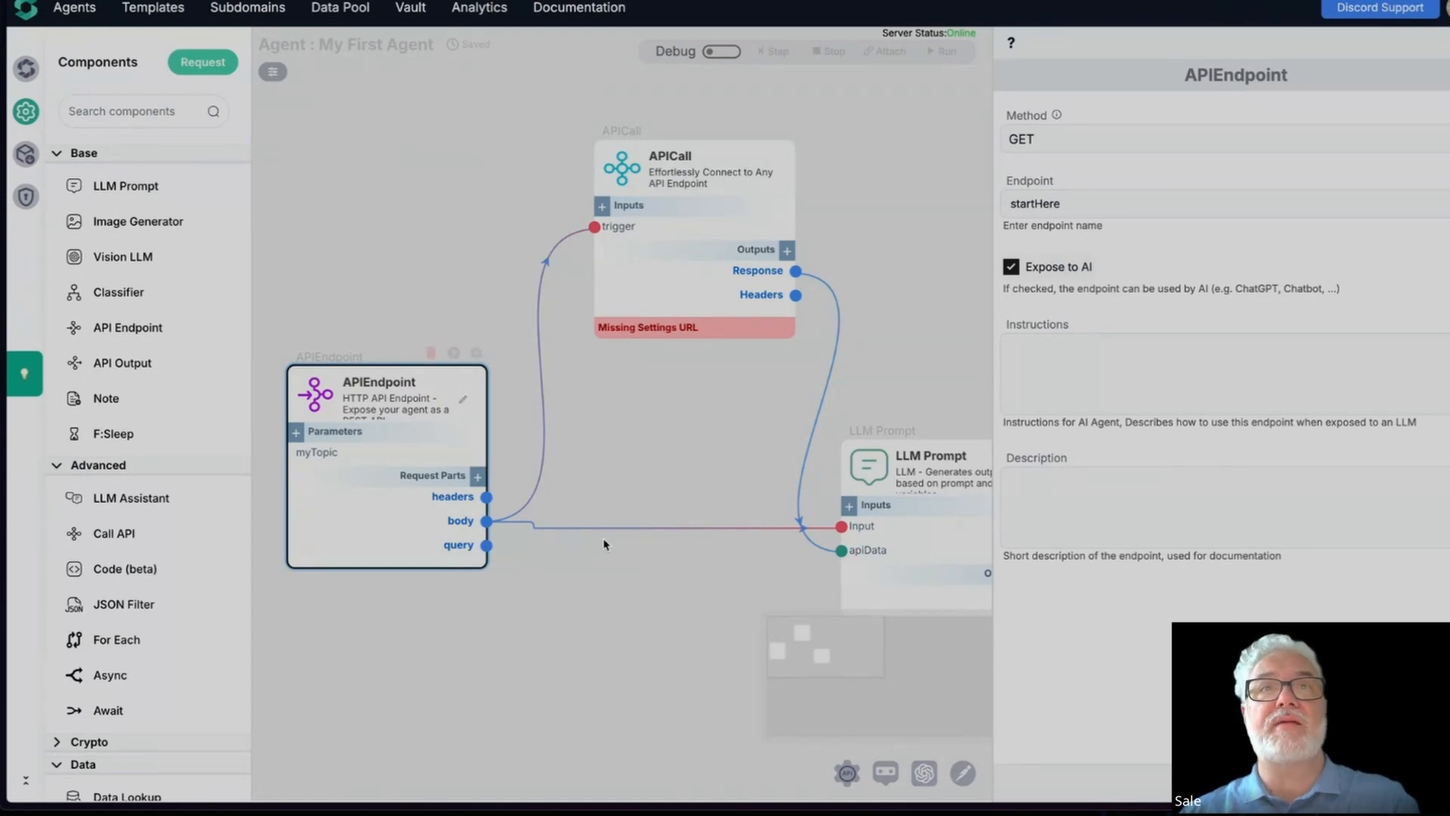
click(1447, 74)
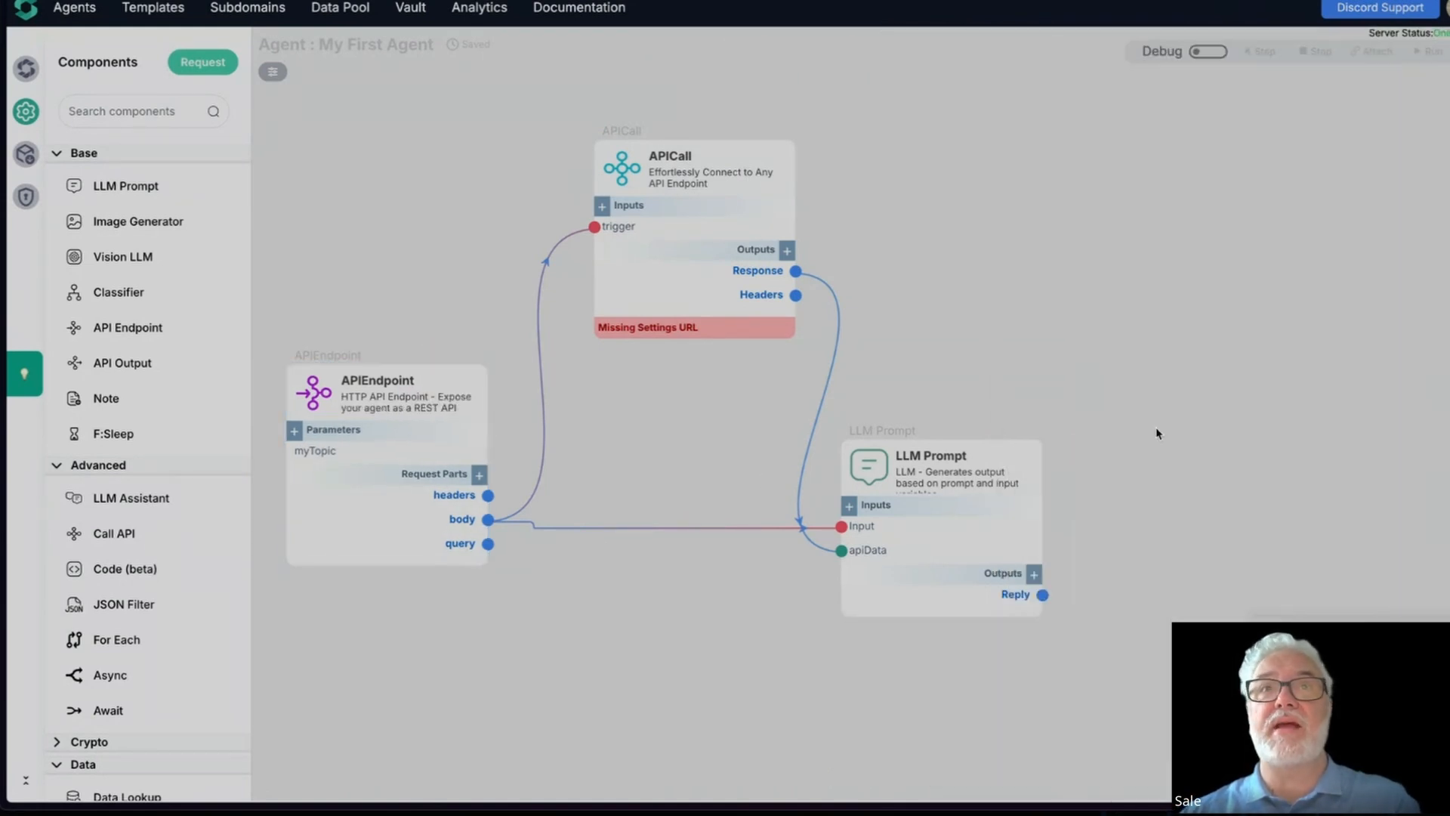
Add an API Output component on the right side of the LLM Prompt, keeping its settings as they are
drag(1099, 692, 1094, 579)
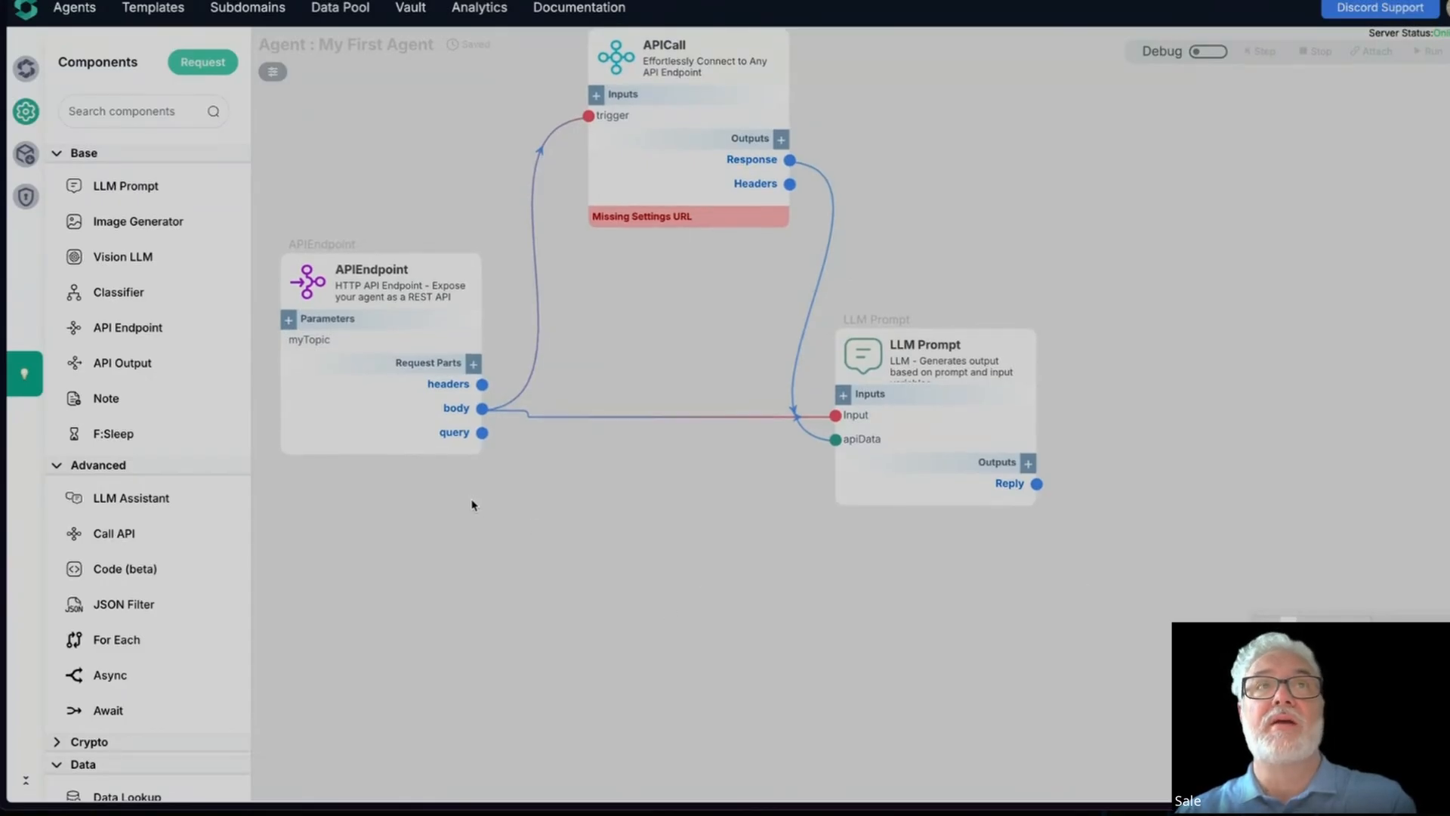
drag(475, 498, 475, 549)
drag(72, 363, 1255, 375)
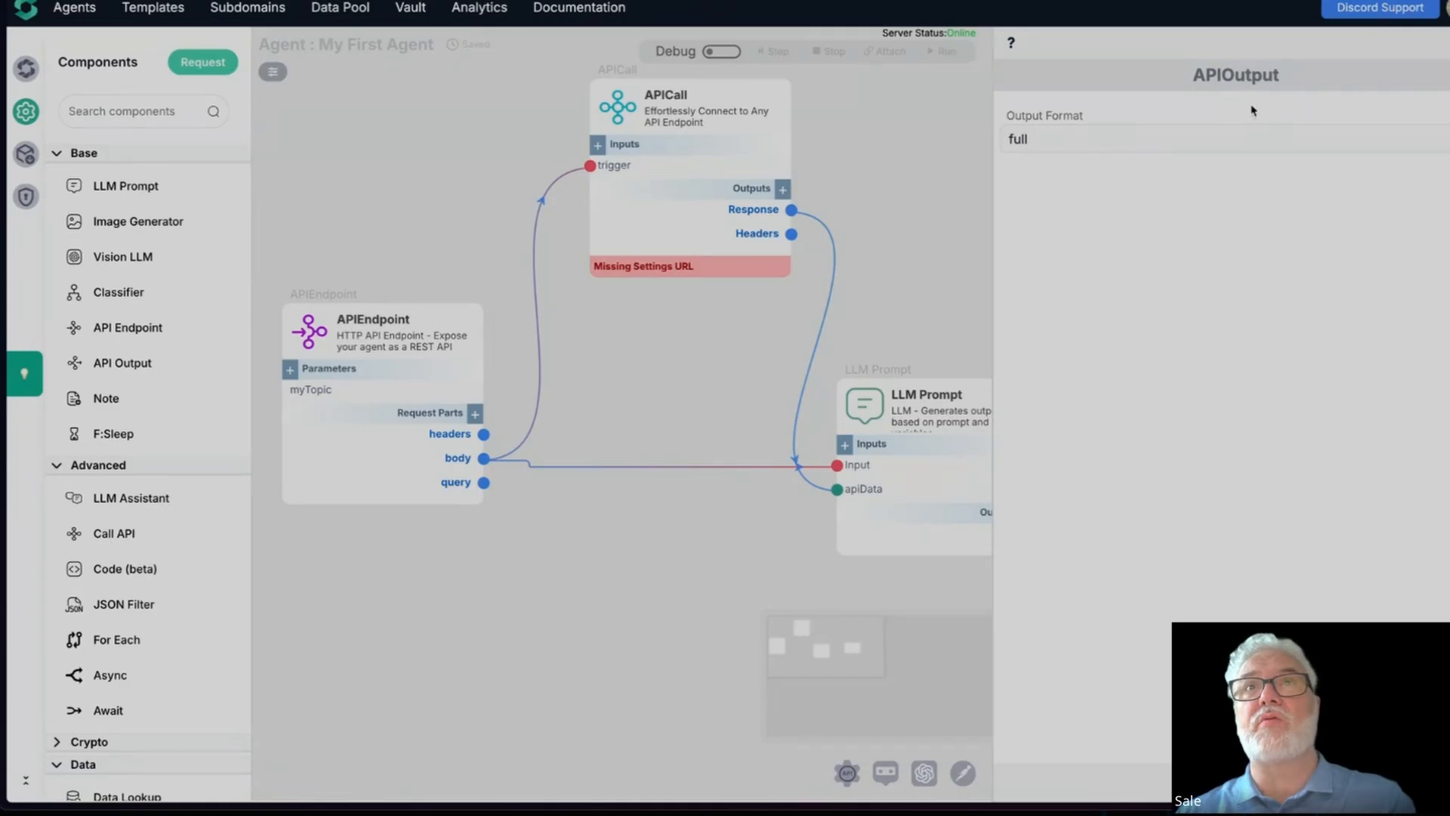
click(1445, 43)
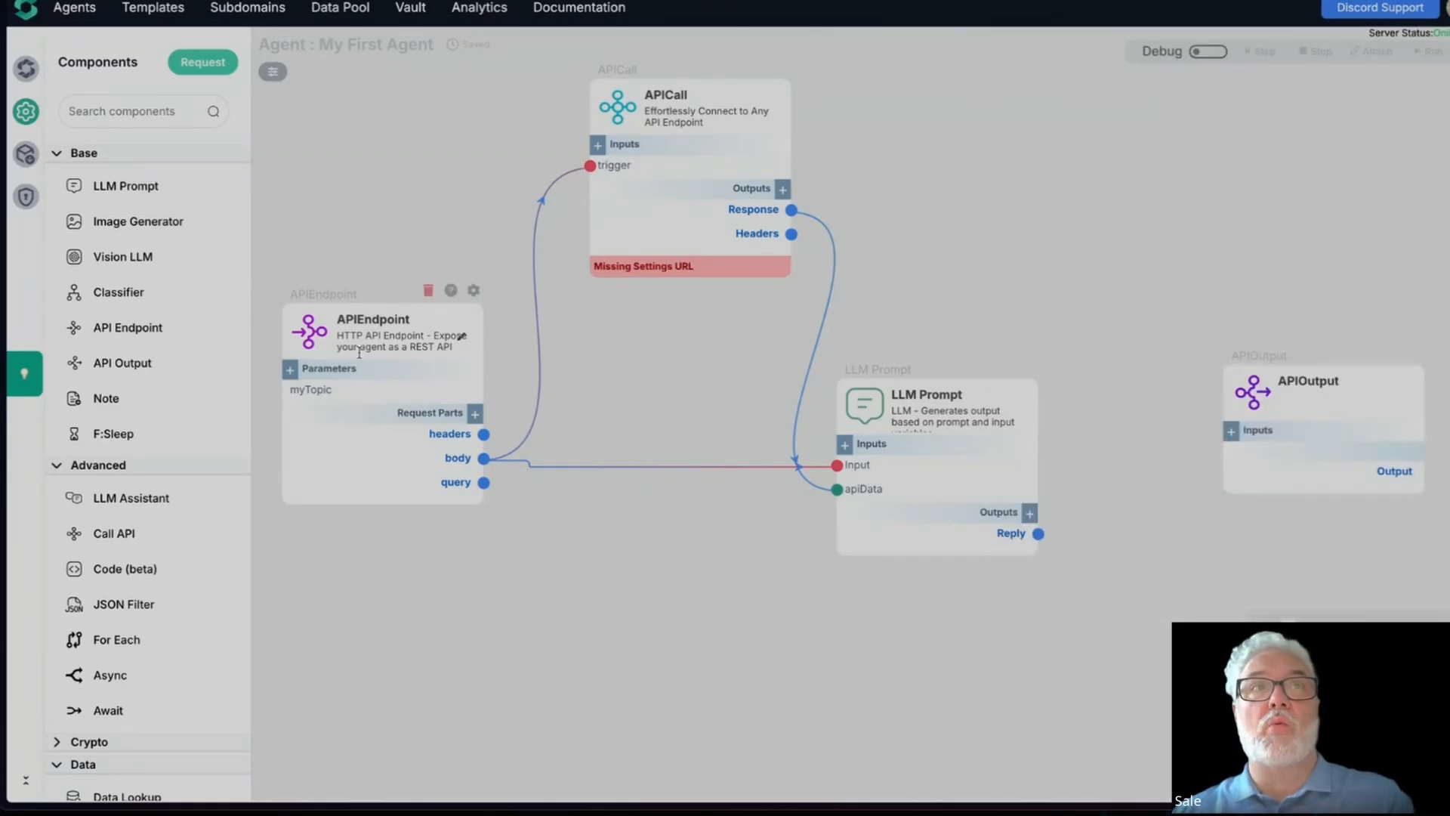
Add an input named trigger to the APIOutput component and connect the LLM Prompt's Reply output to it
click(311, 332)
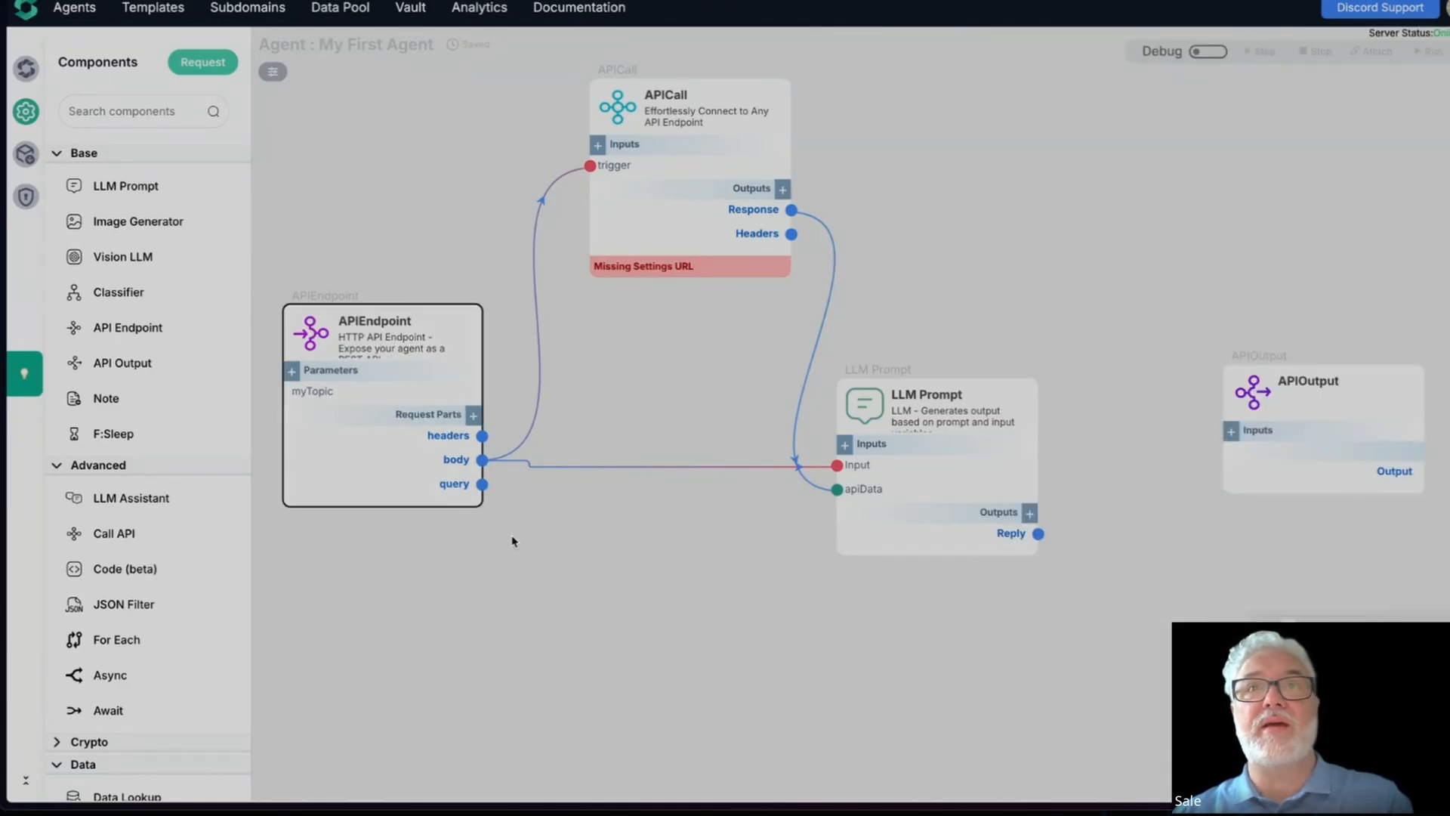
click(1253, 385)
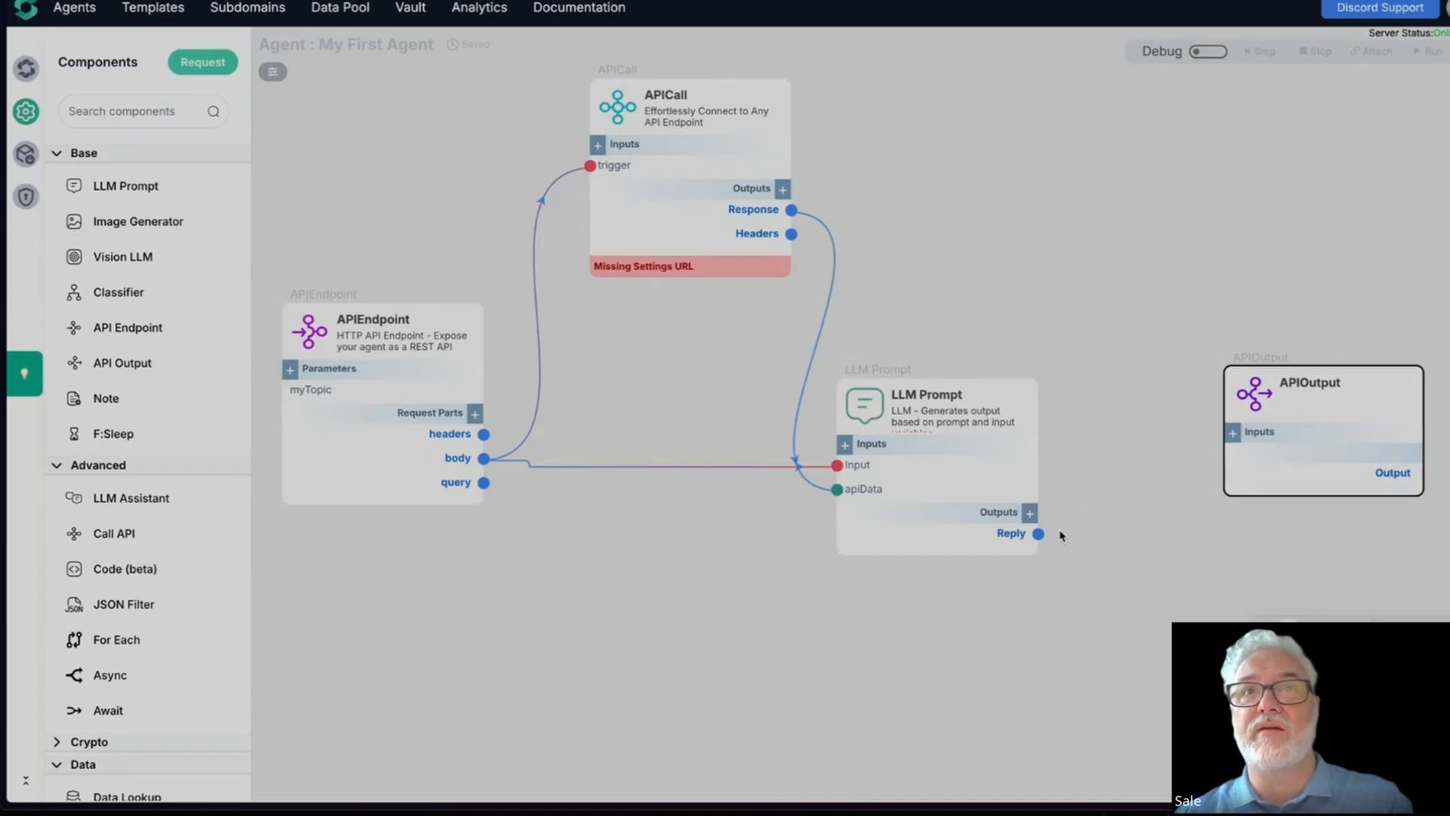
drag(1038, 533, 1281, 430)
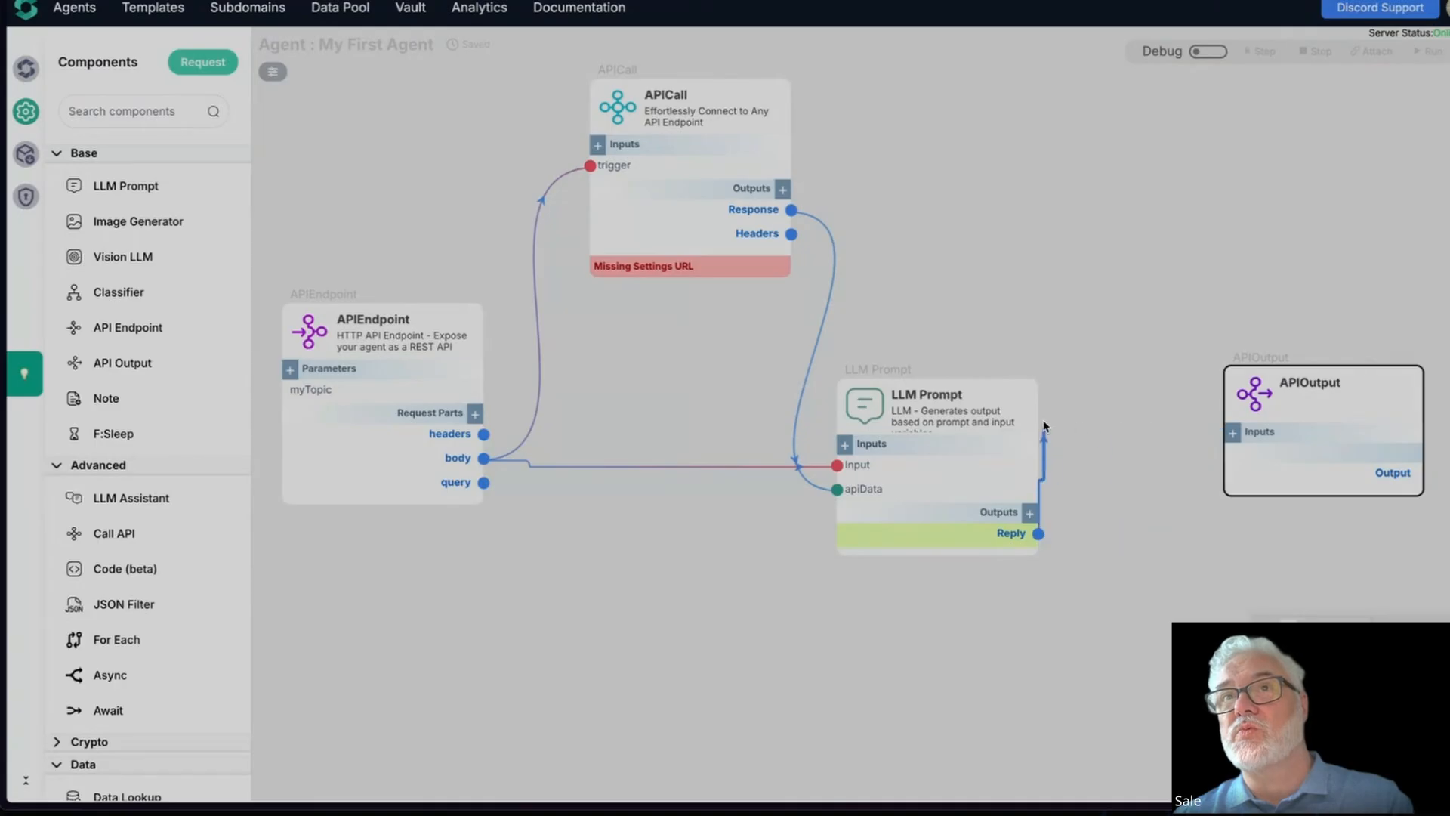
drag(1042, 420, 1115, 450)
click(1231, 434)
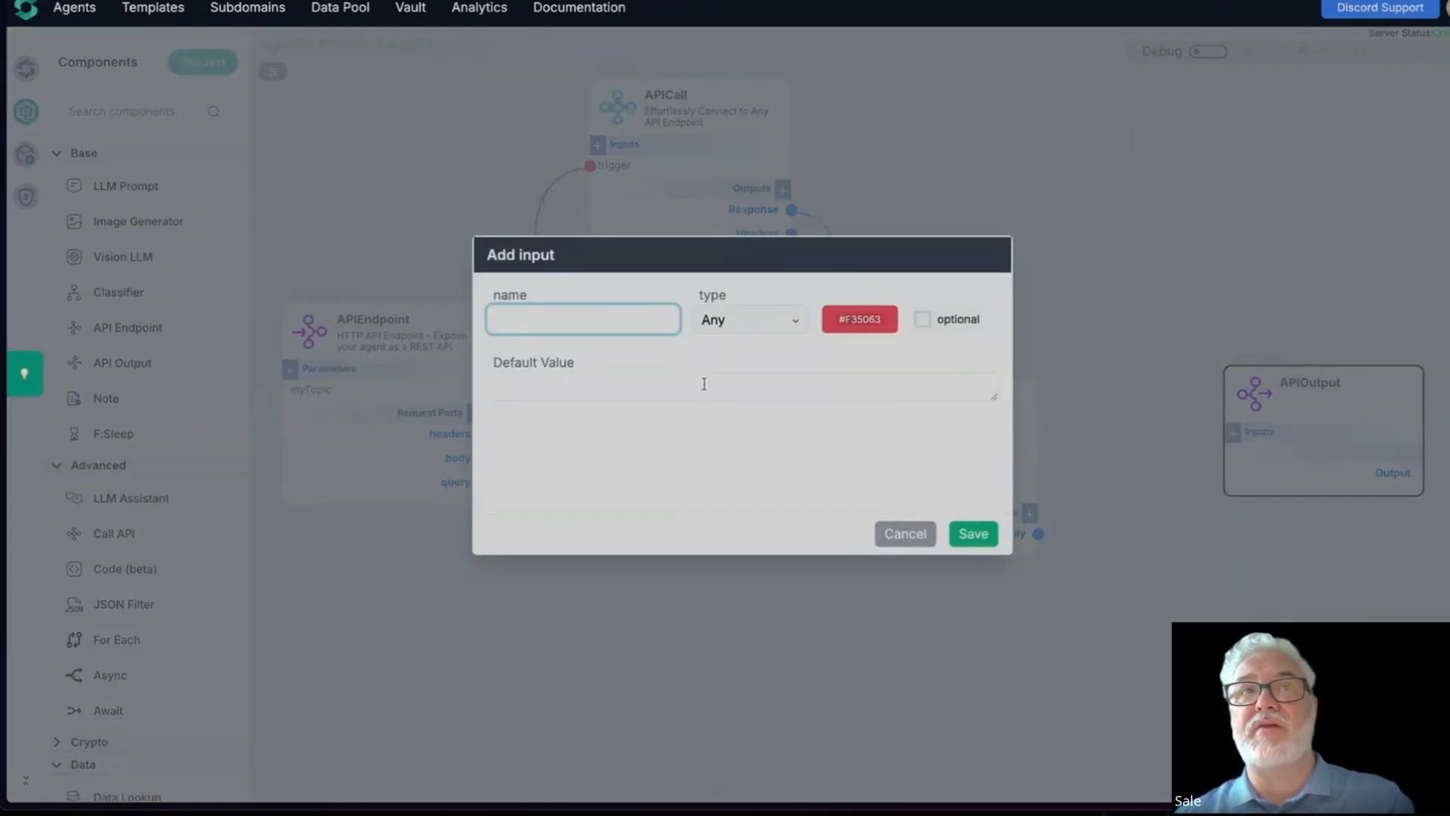
text(trigger)
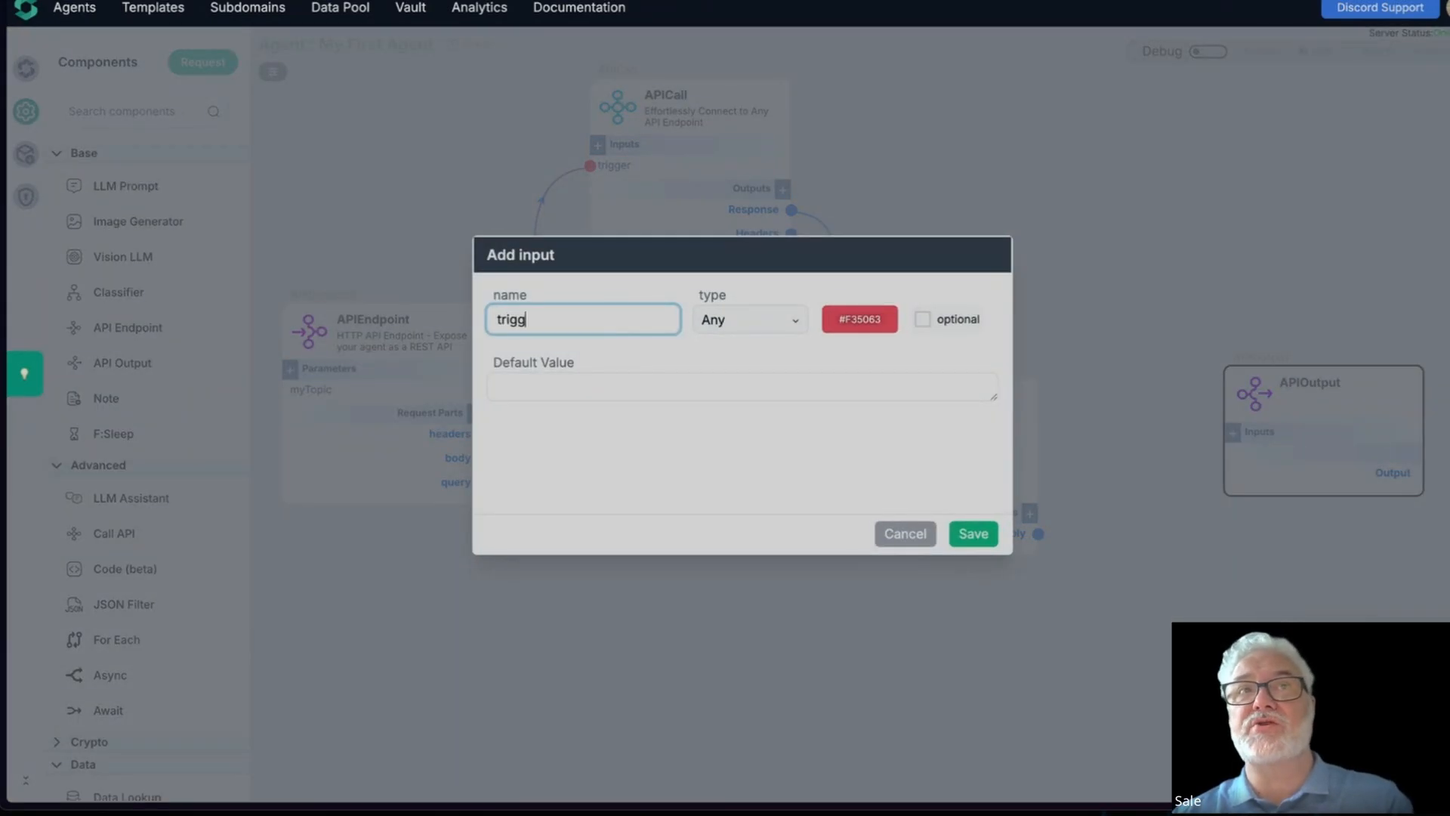
click(964, 531)
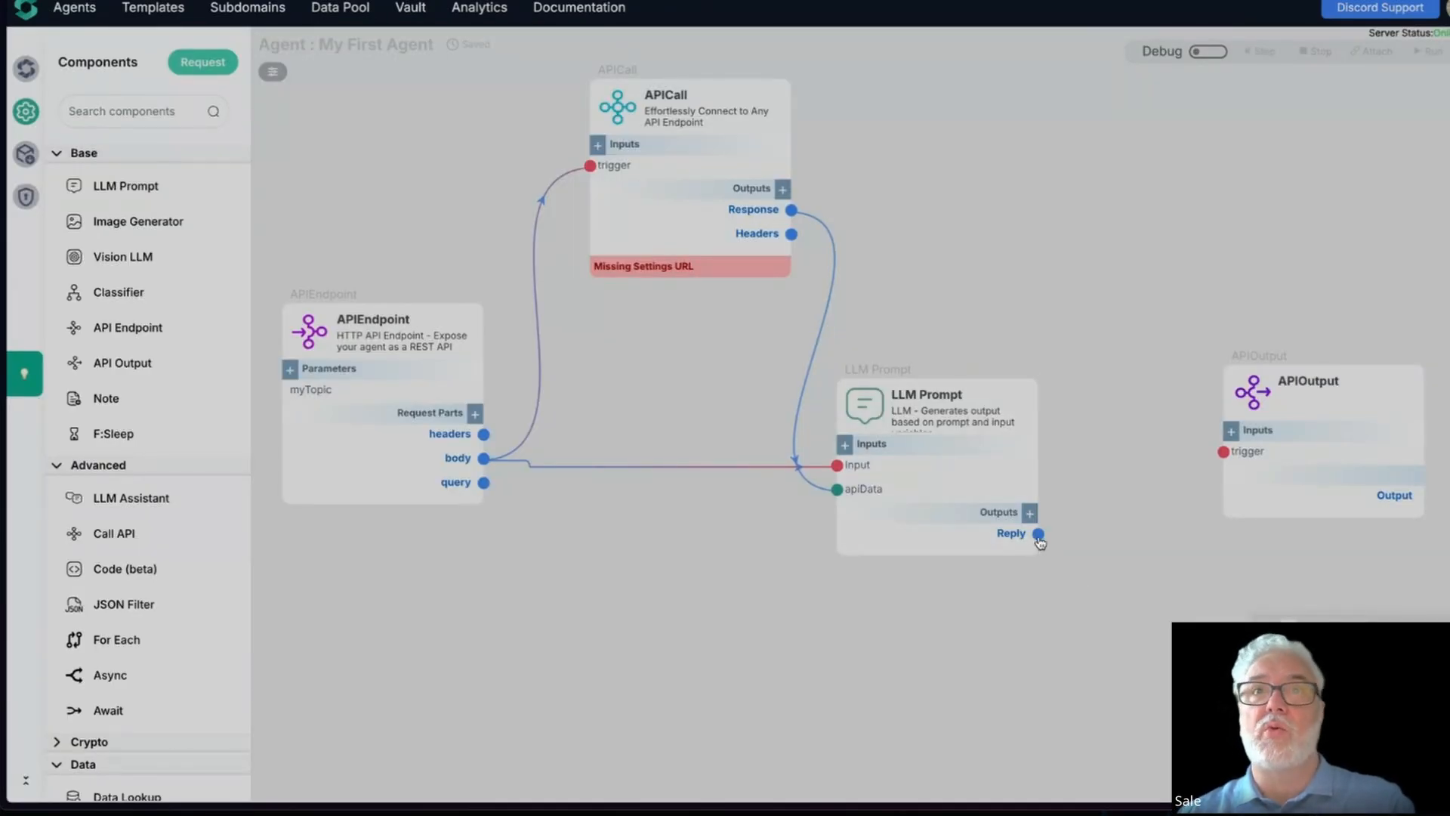
drag(1039, 534, 1225, 454)
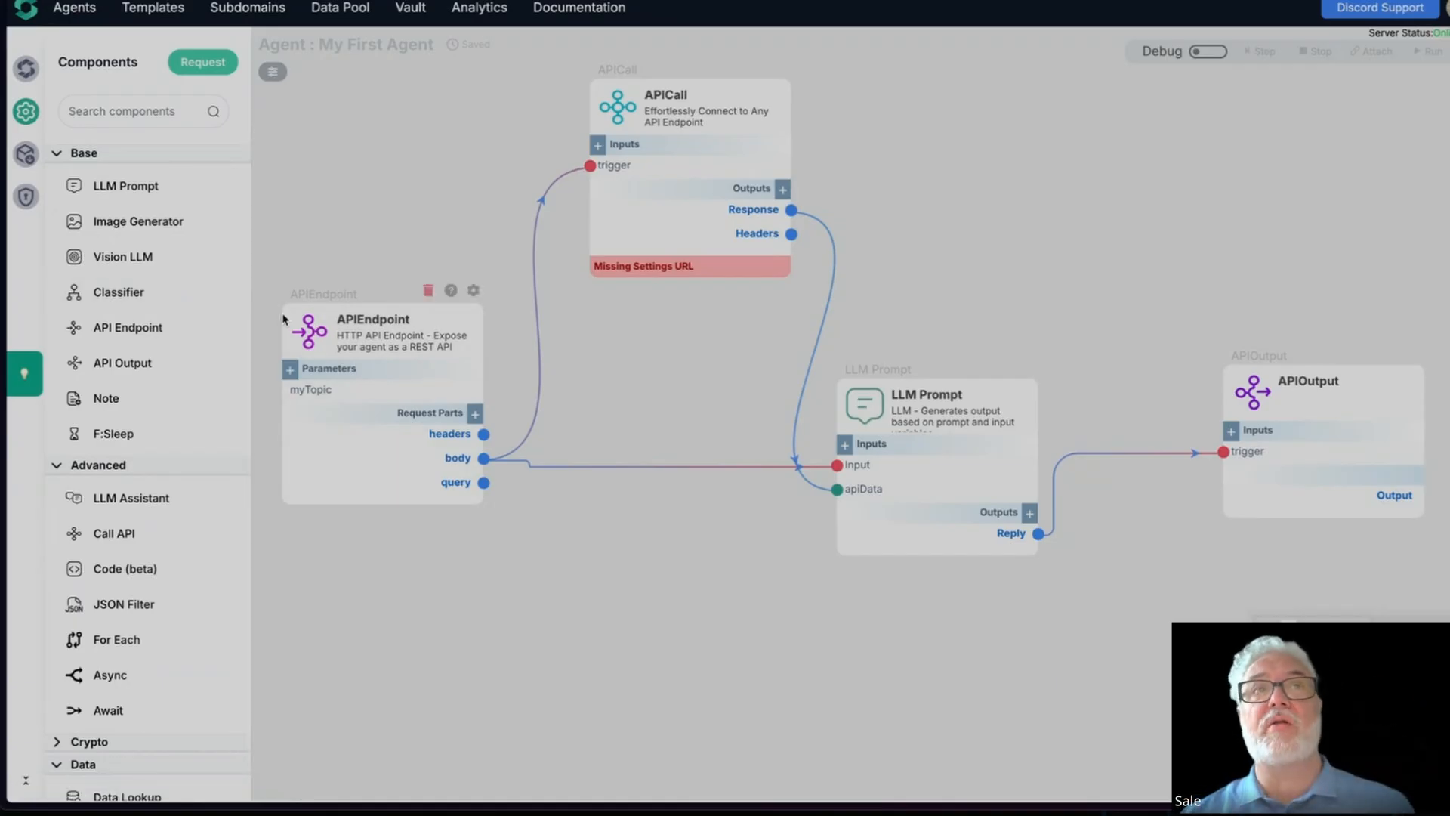
Set the APIEndpoint component's endpoint name to addAPerson
click(473, 290)
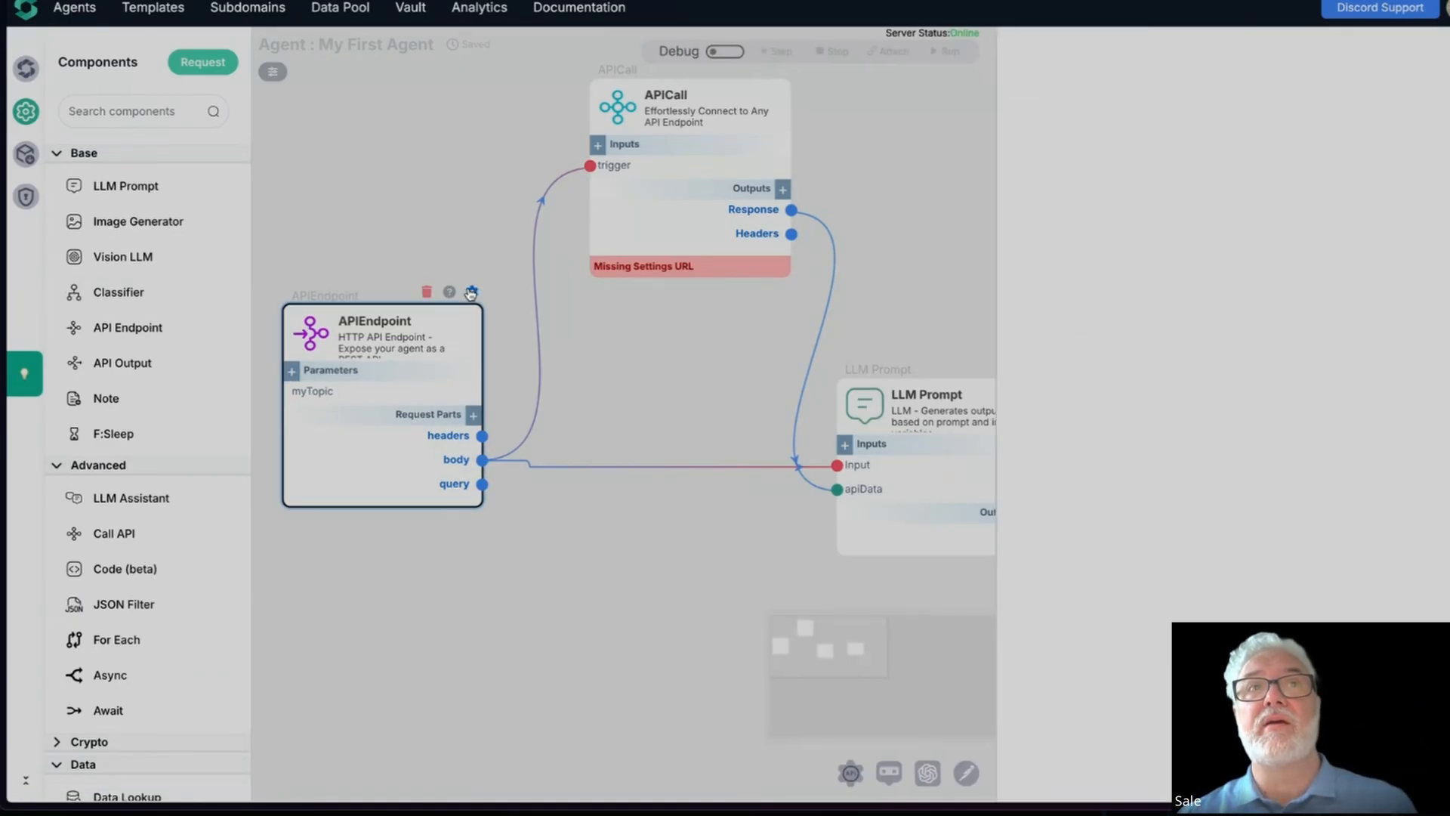
click(1113, 201)
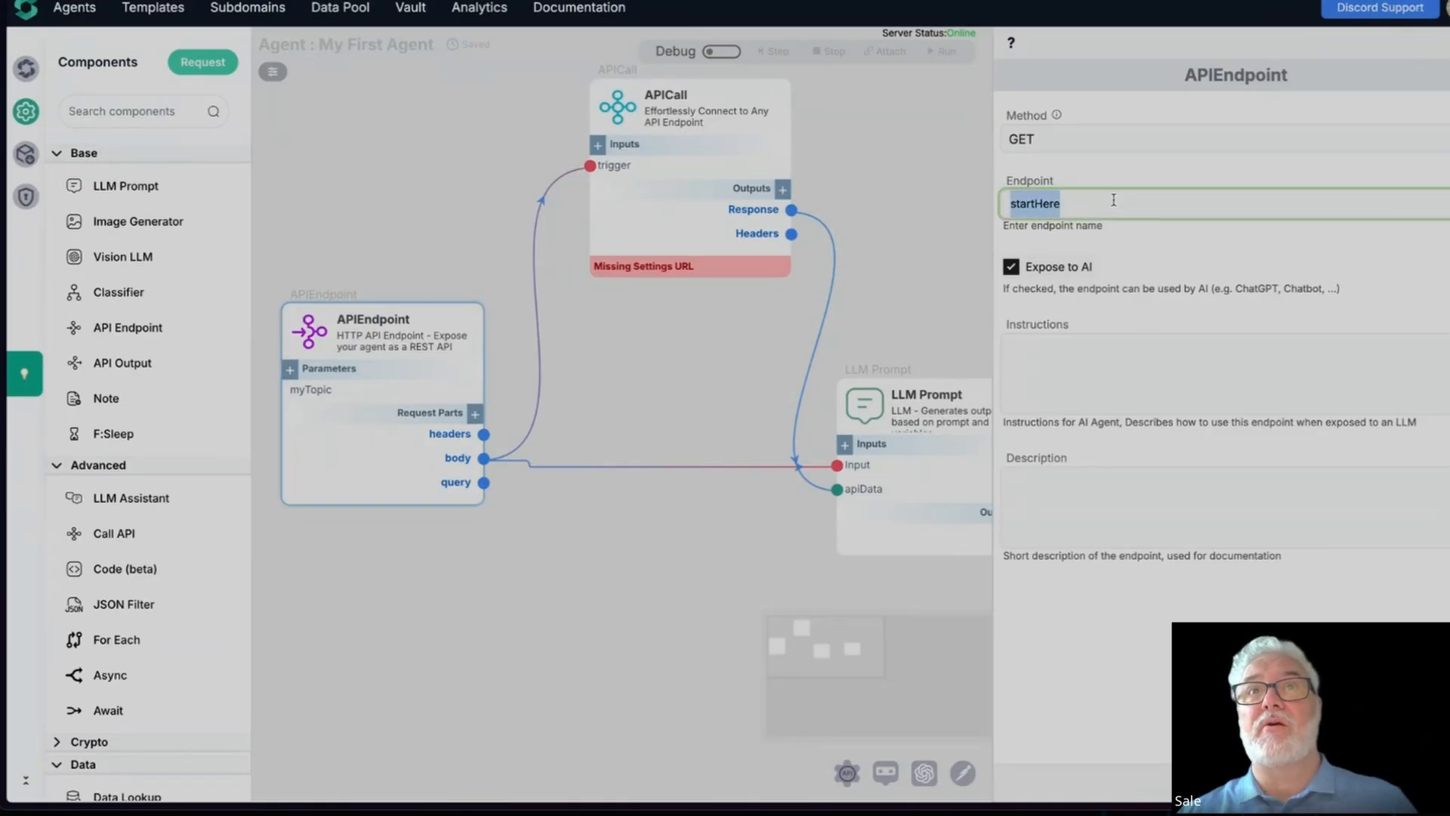
key(BackSpace)
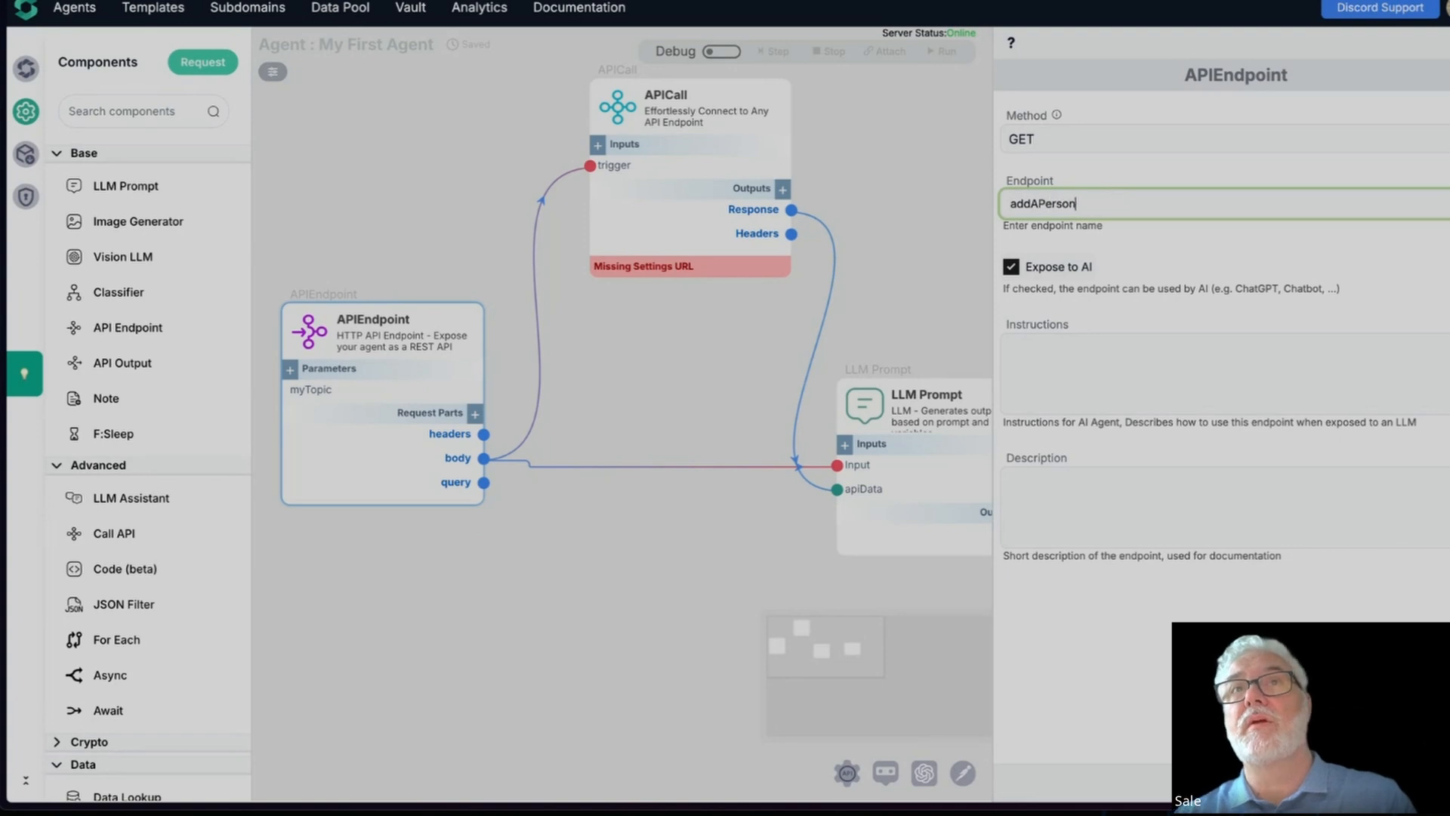
click(1447, 43)
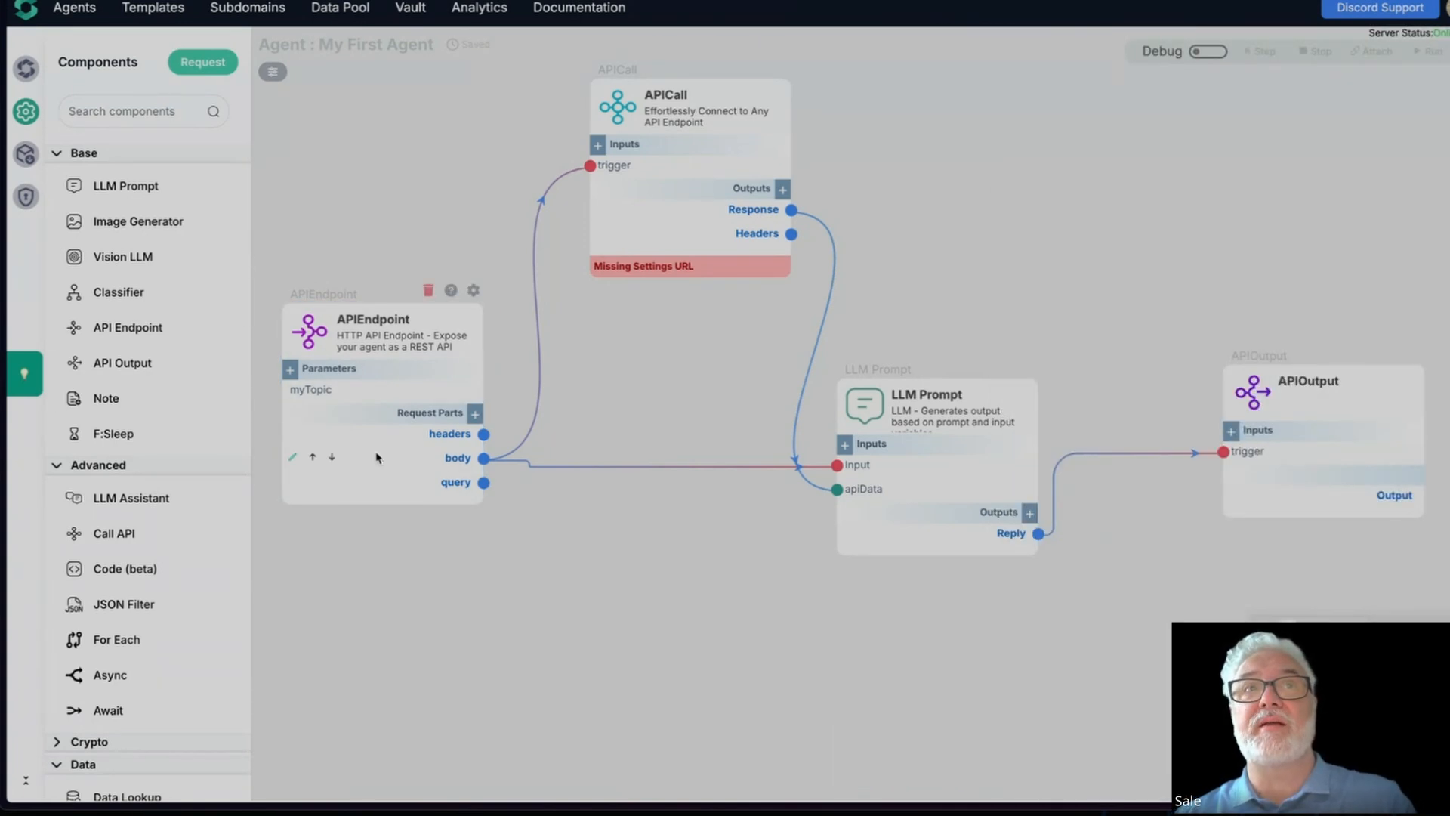
Rename the APIOutput component's trigger input to data
click(612, 113)
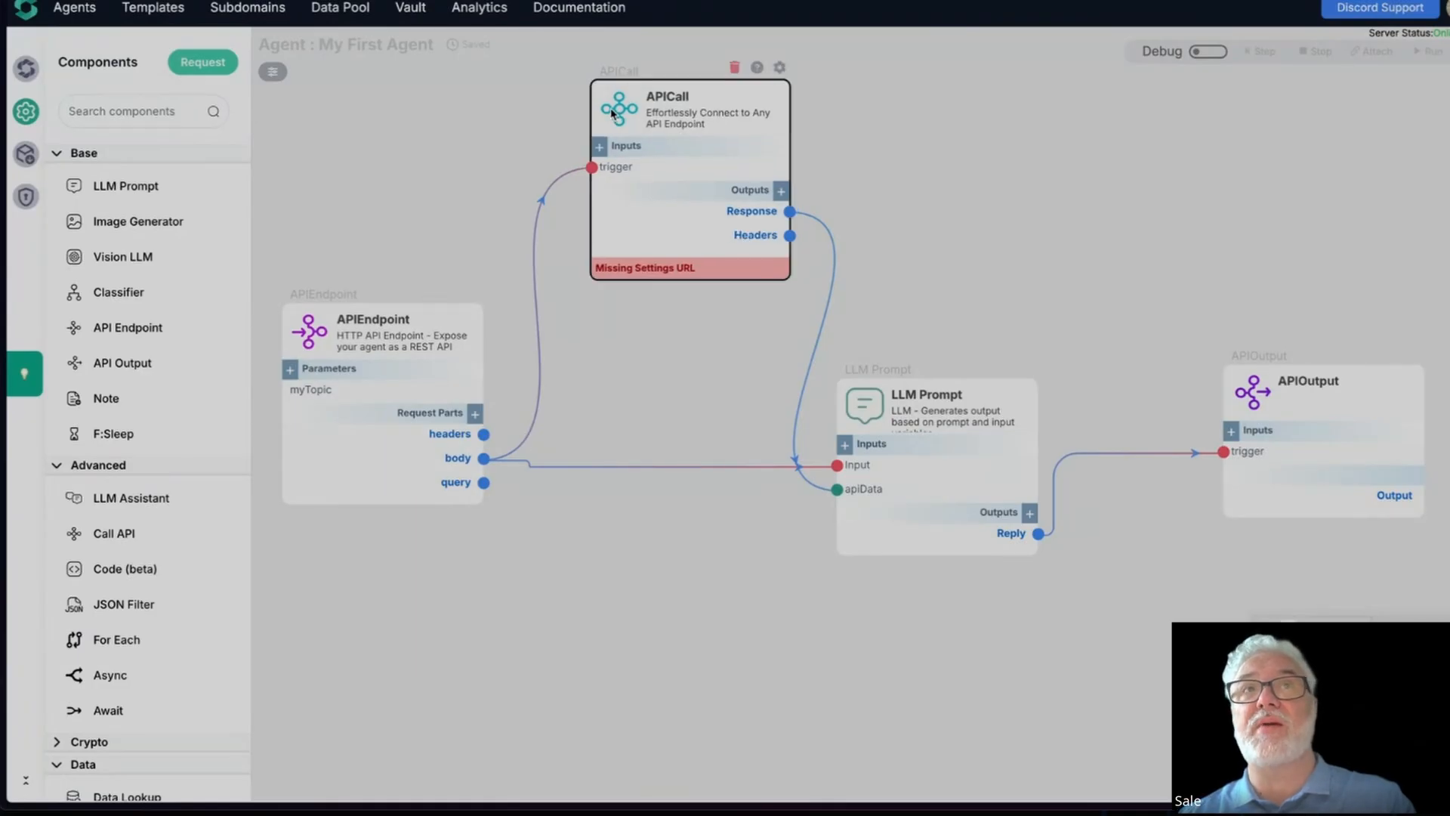
click(859, 410)
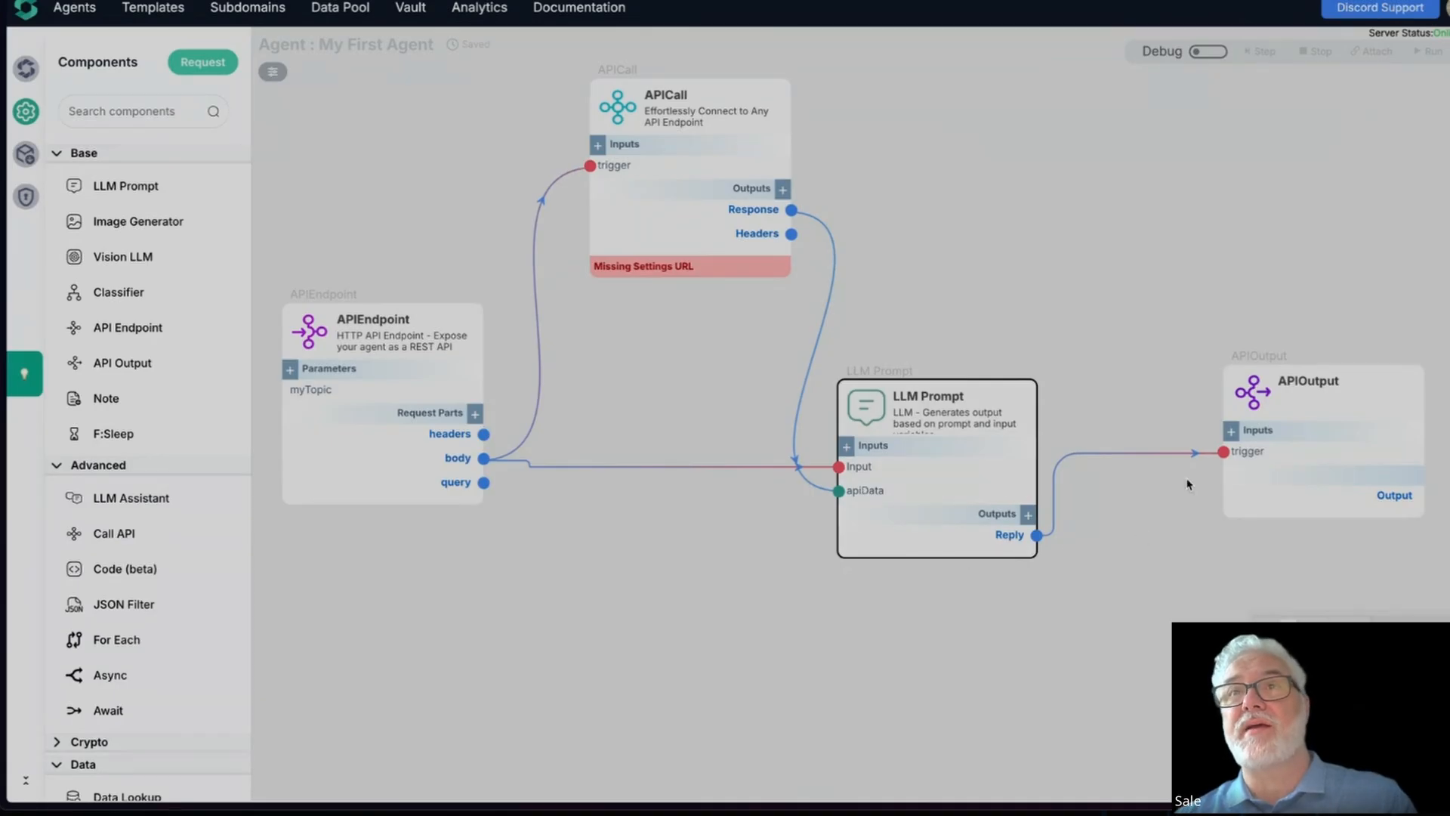
click(1239, 458)
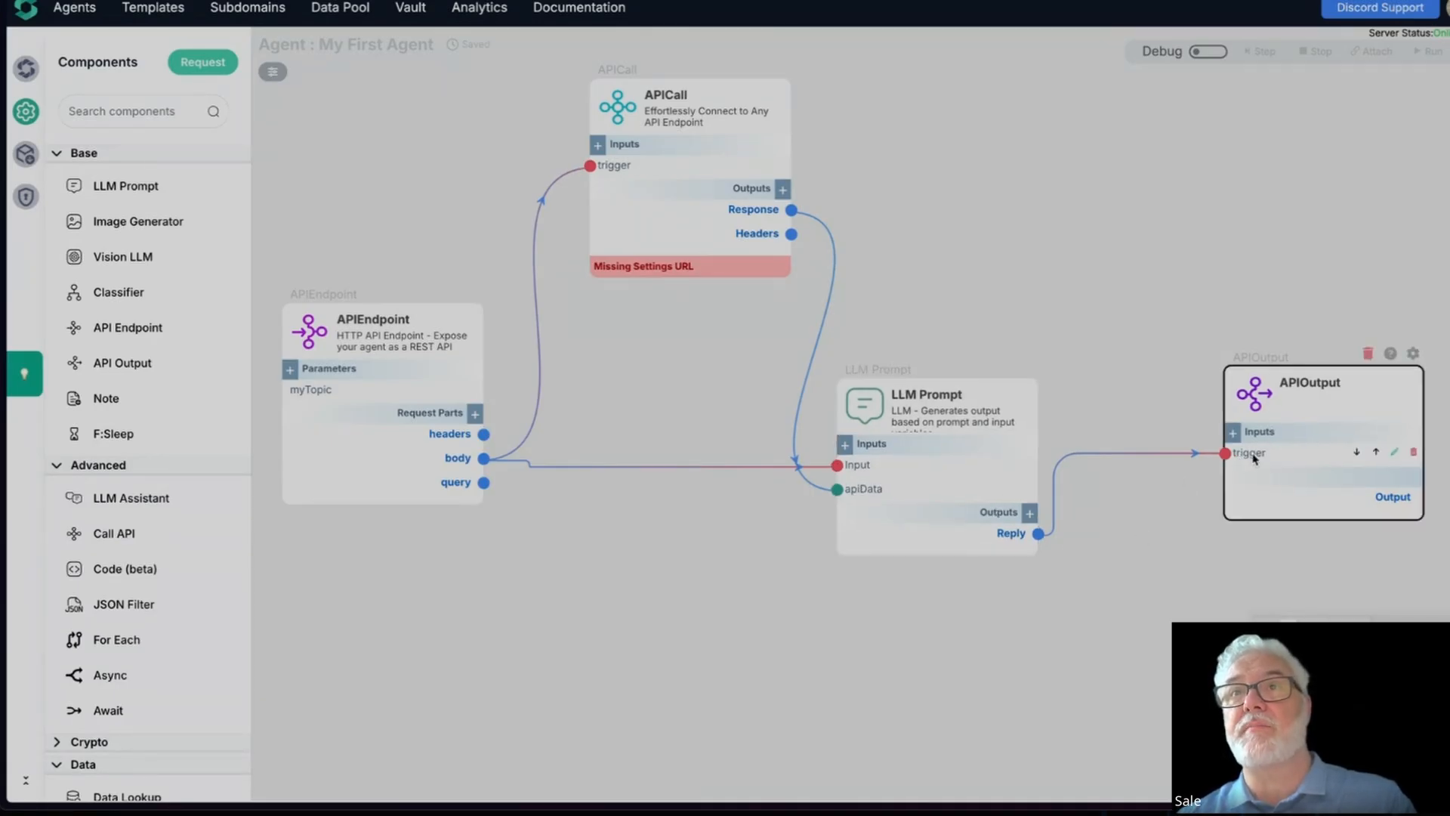
click(1394, 453)
drag(587, 329, 436, 320)
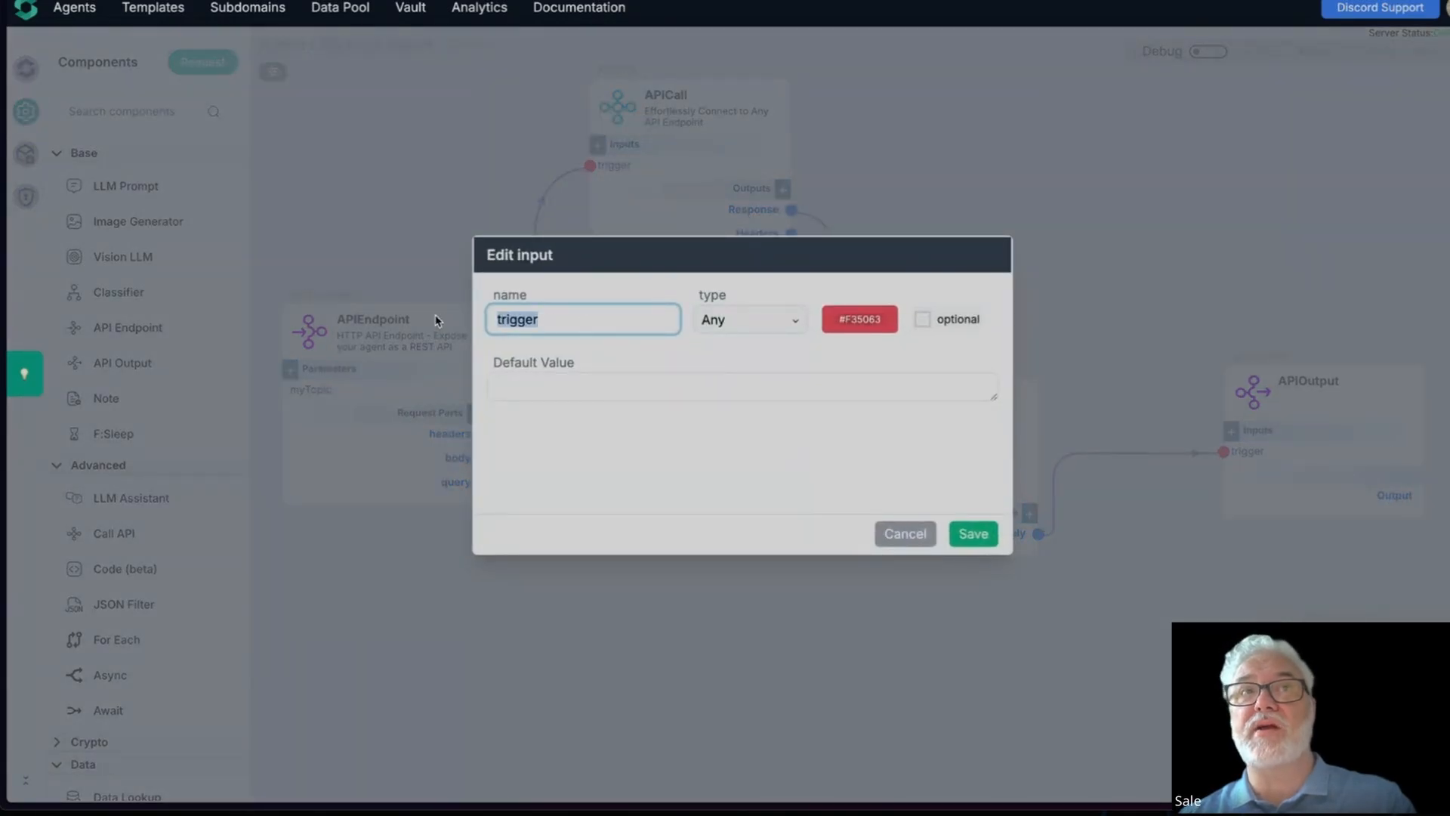
text(data)
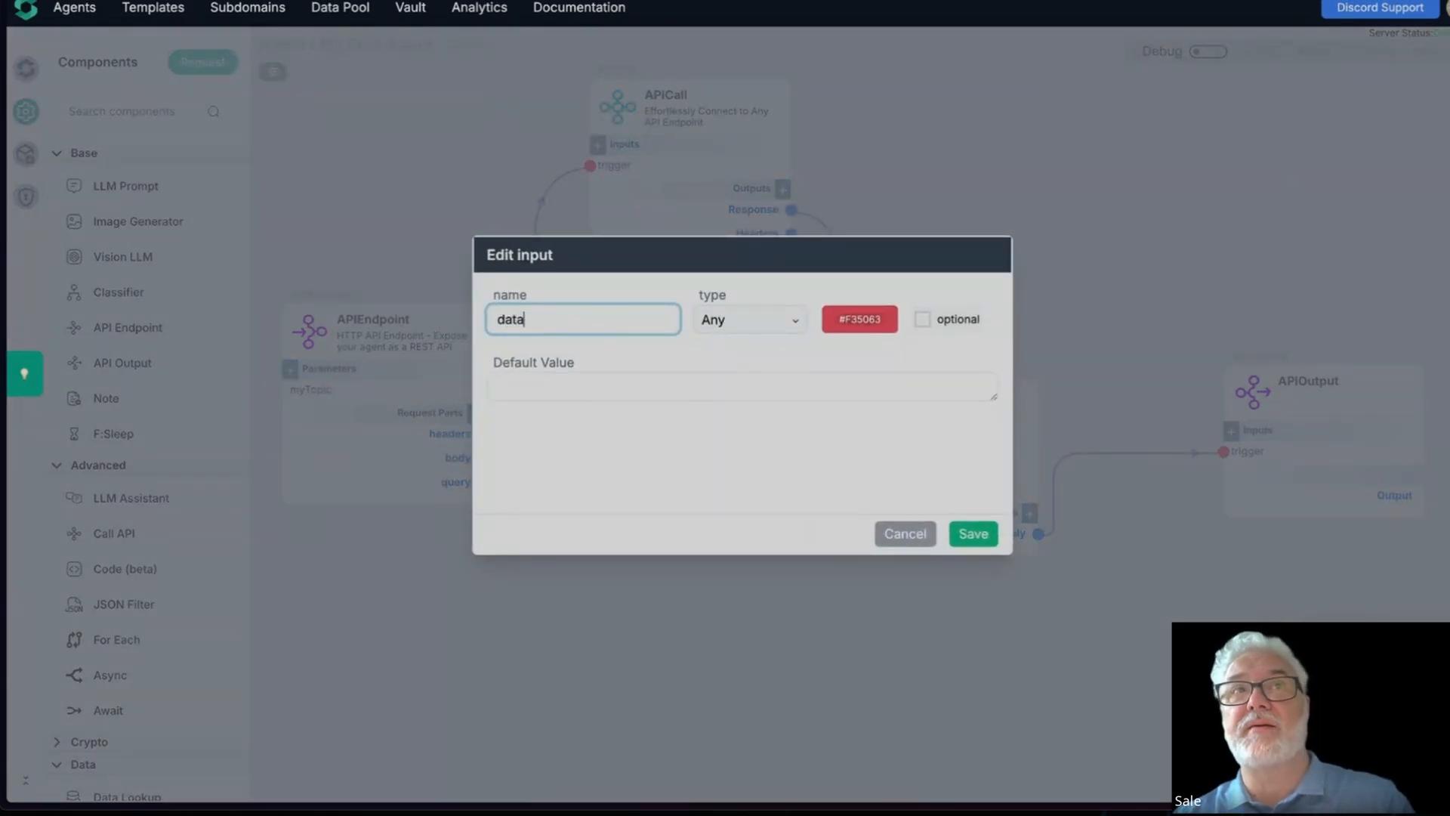
click(984, 533)
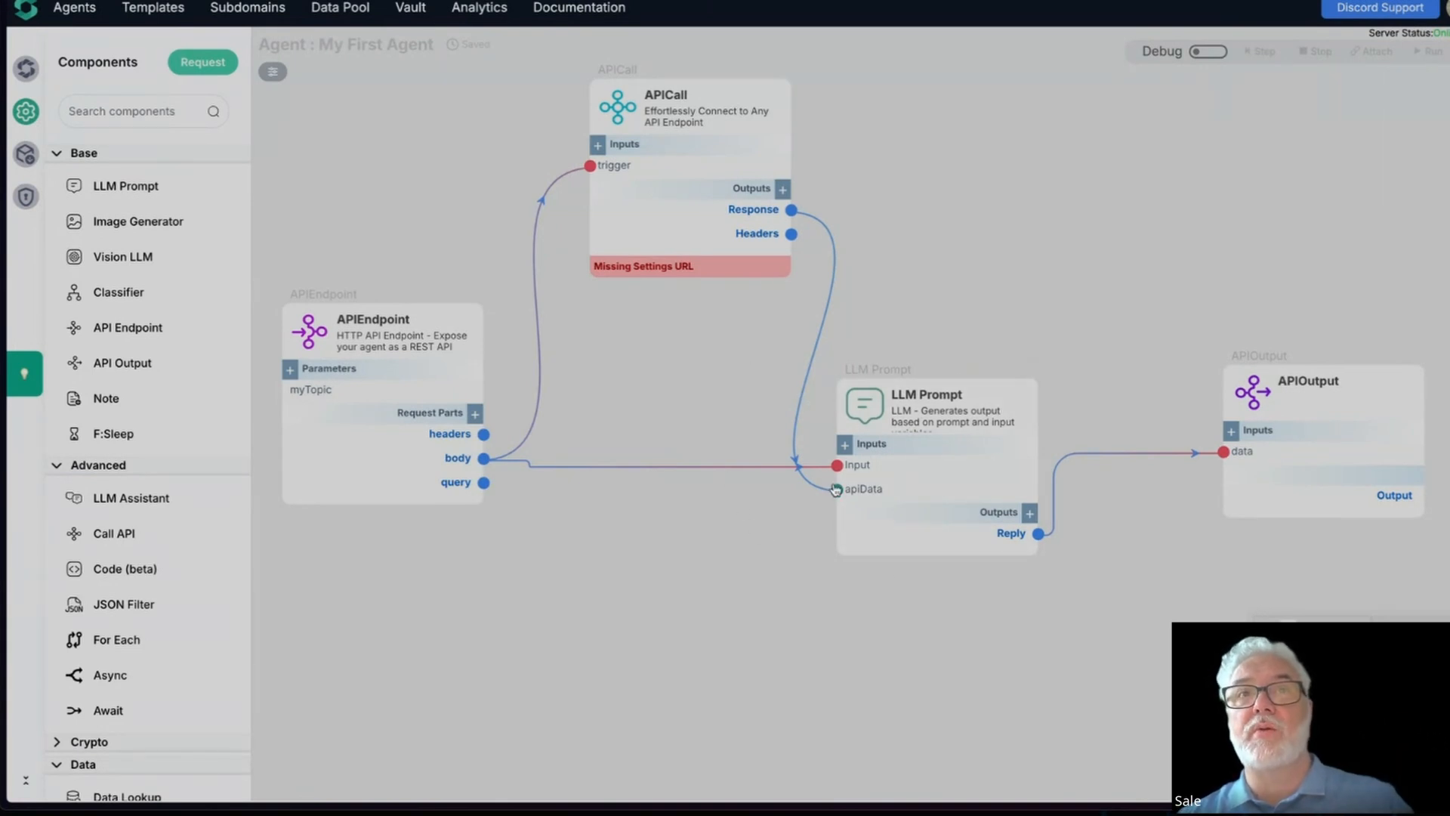
Reroute the APICall's Response connection from the LLM Prompt's apiData to the APIOutput's data input, and delete the LLM Prompt component
drag(837, 491, 1229, 455)
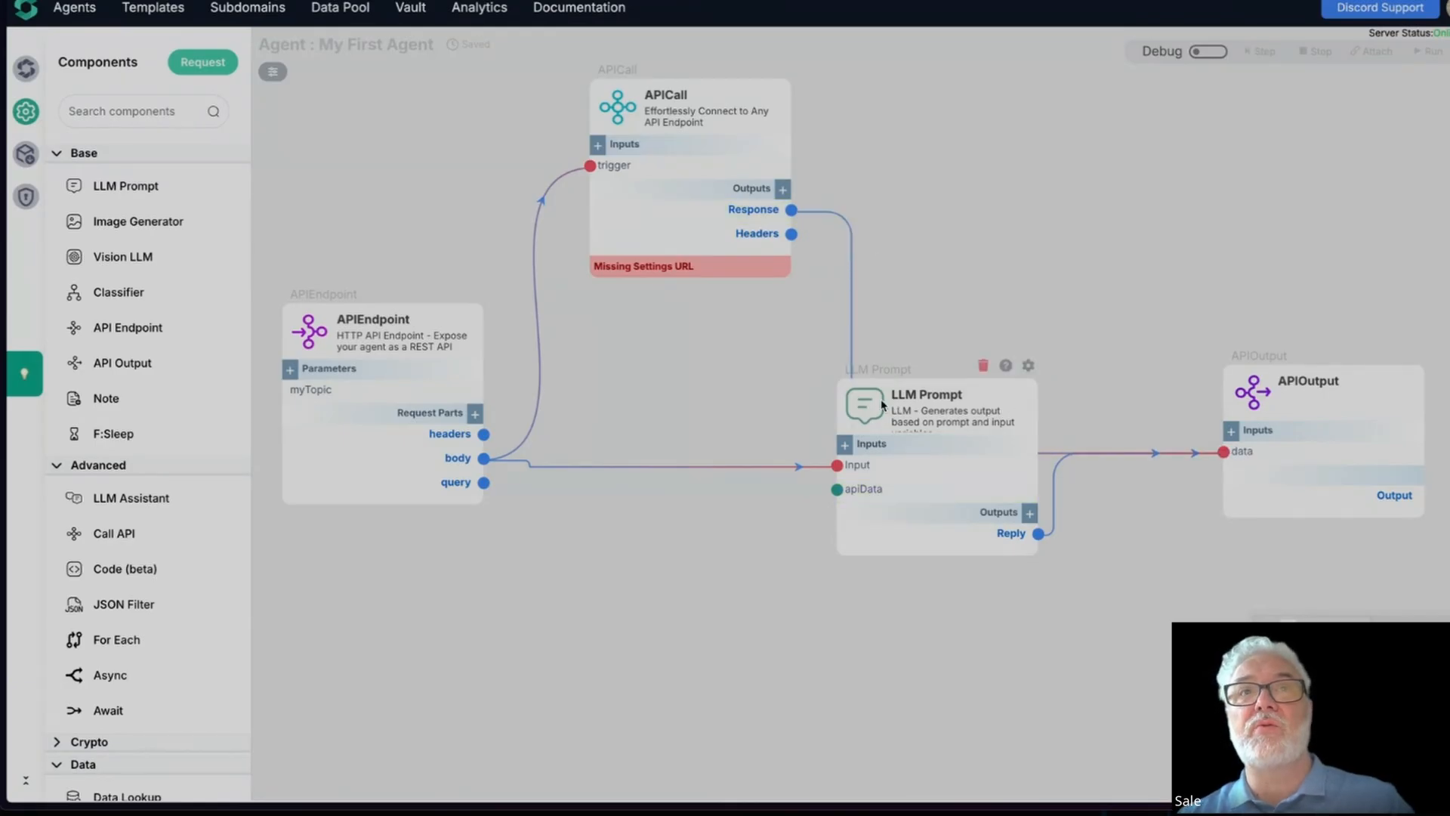
drag(882, 401, 785, 502)
click(887, 466)
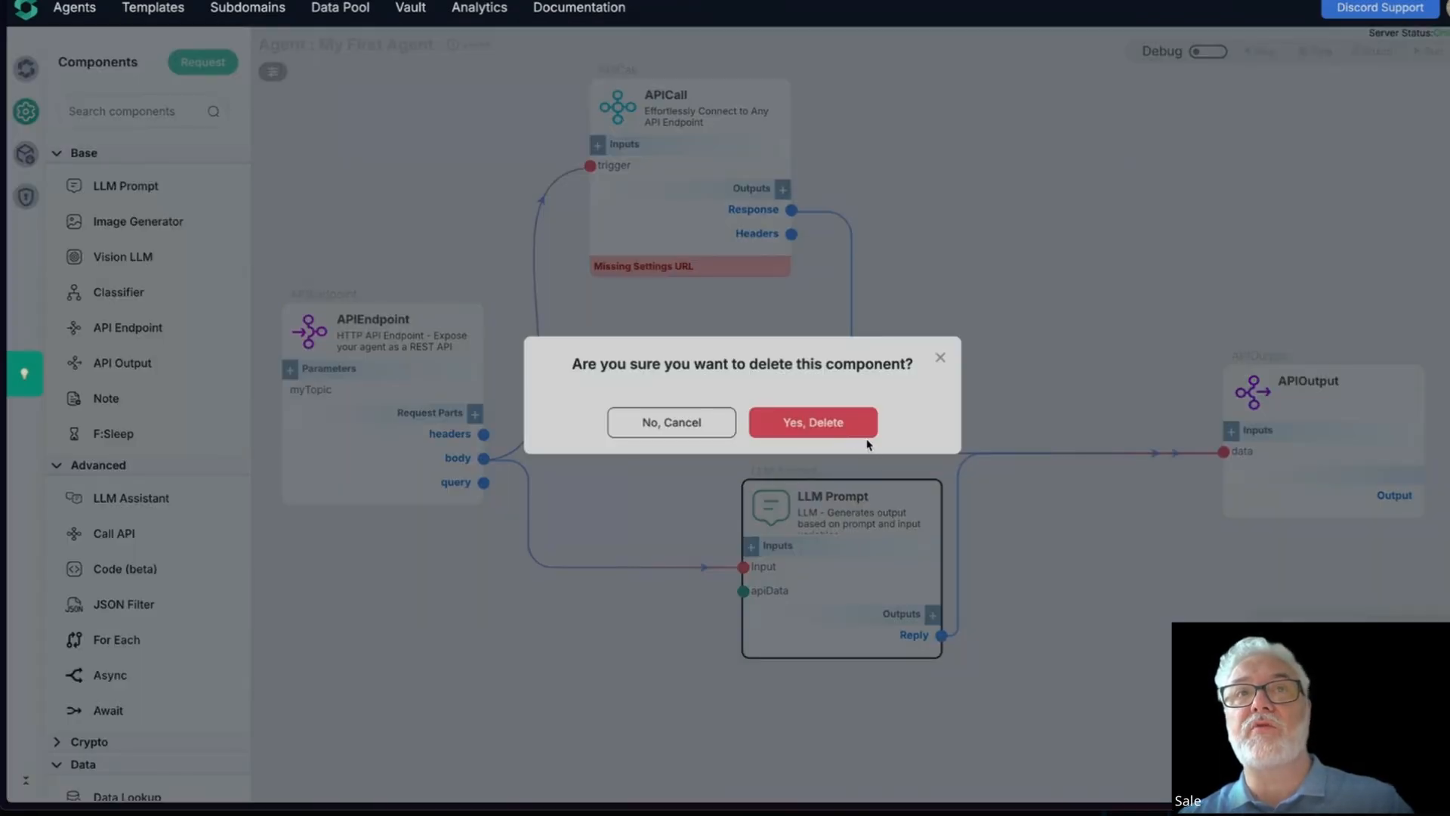
click(831, 423)
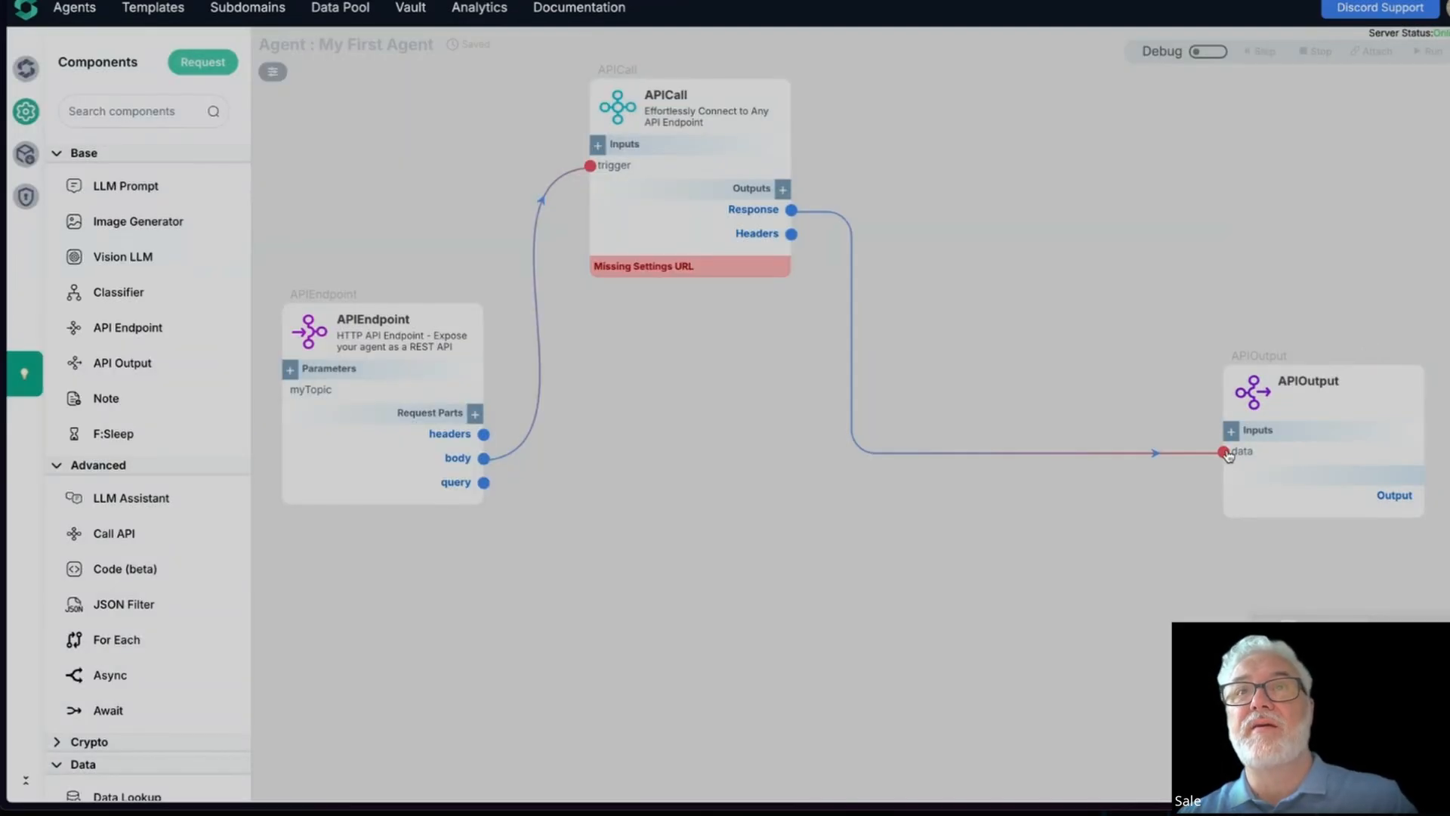
Rename the APIOutput component's data input to trigger
click(1371, 450)
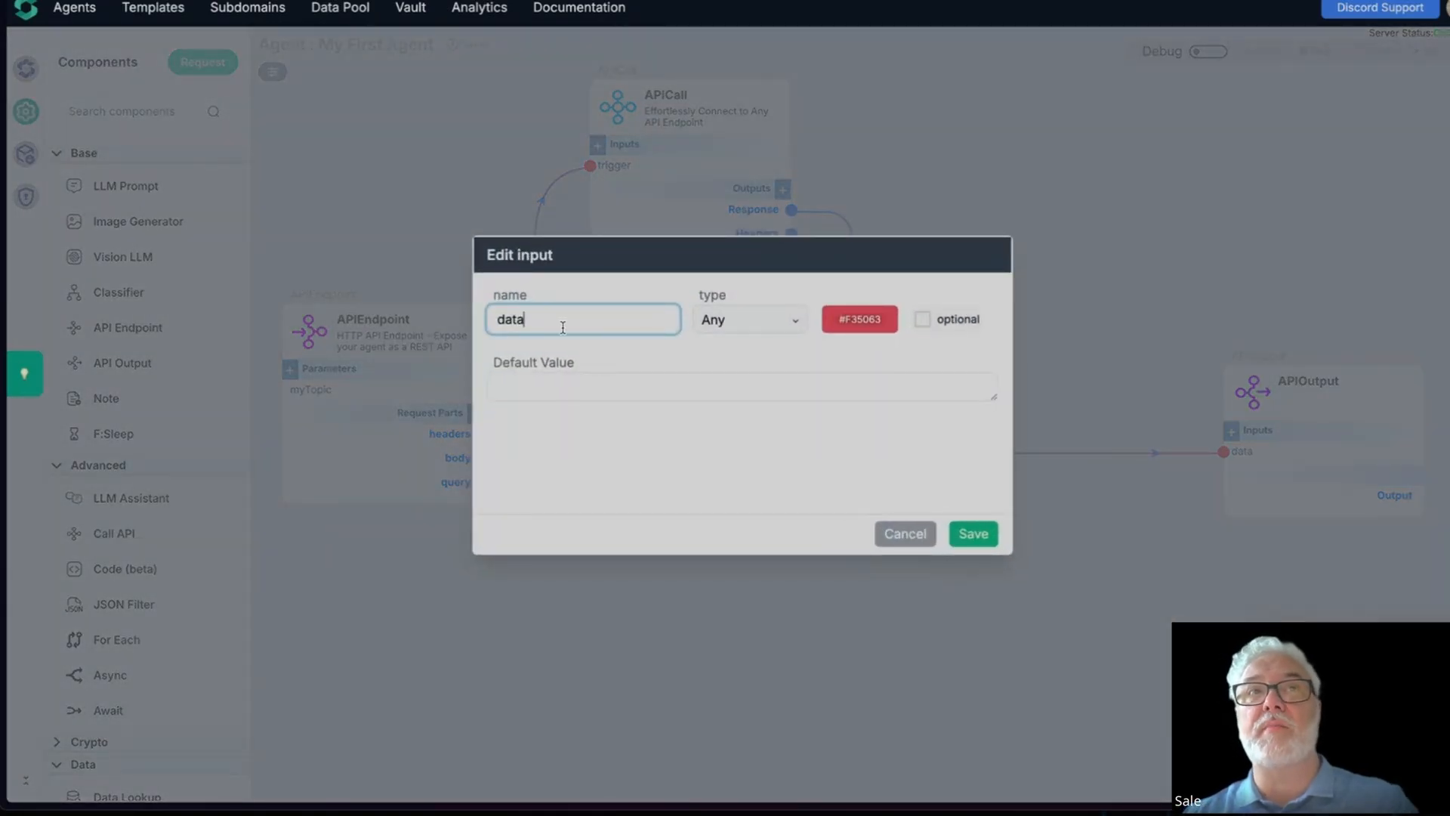
drag(563, 327, 445, 317)
text(trigger)
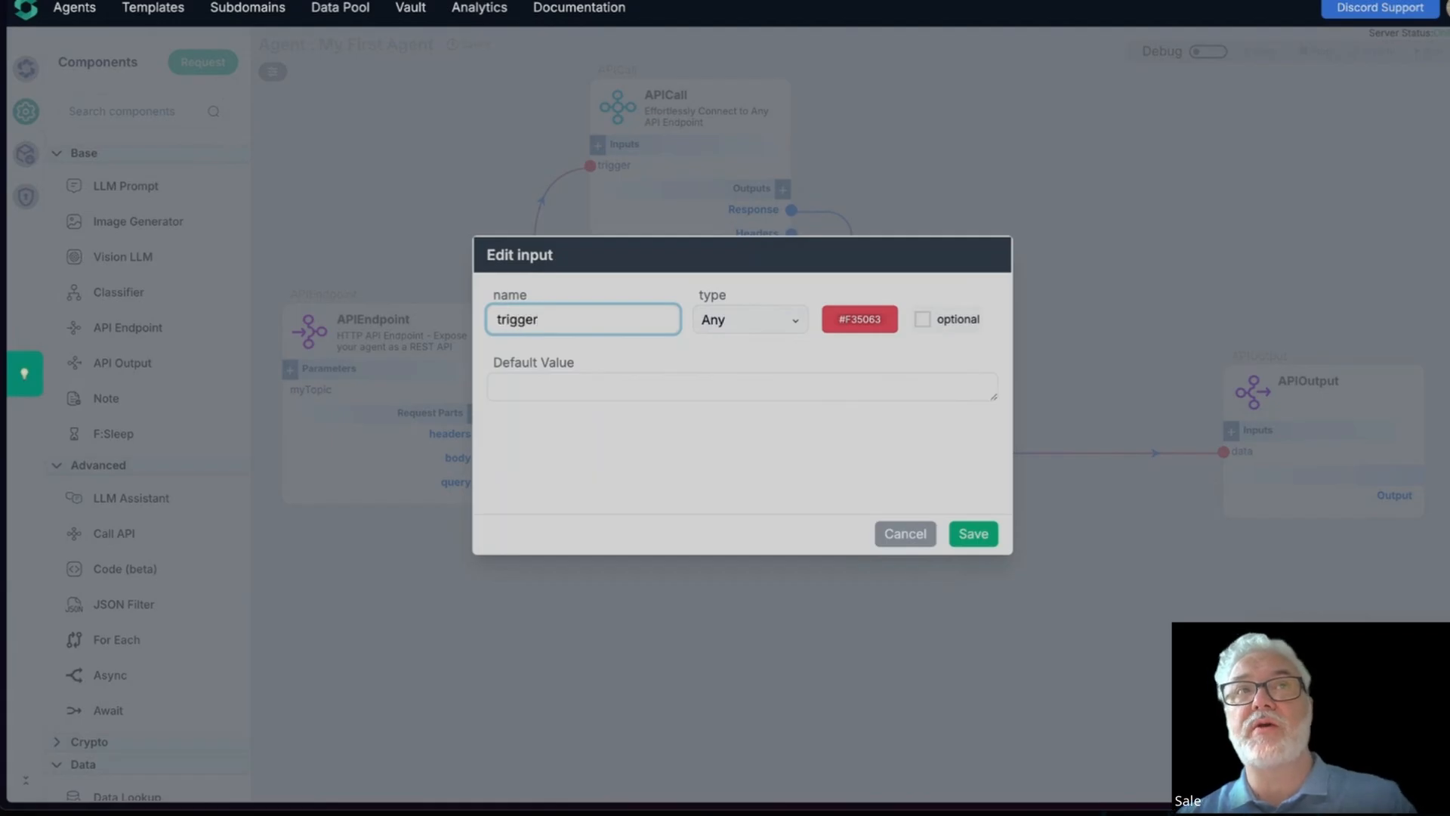
click(972, 534)
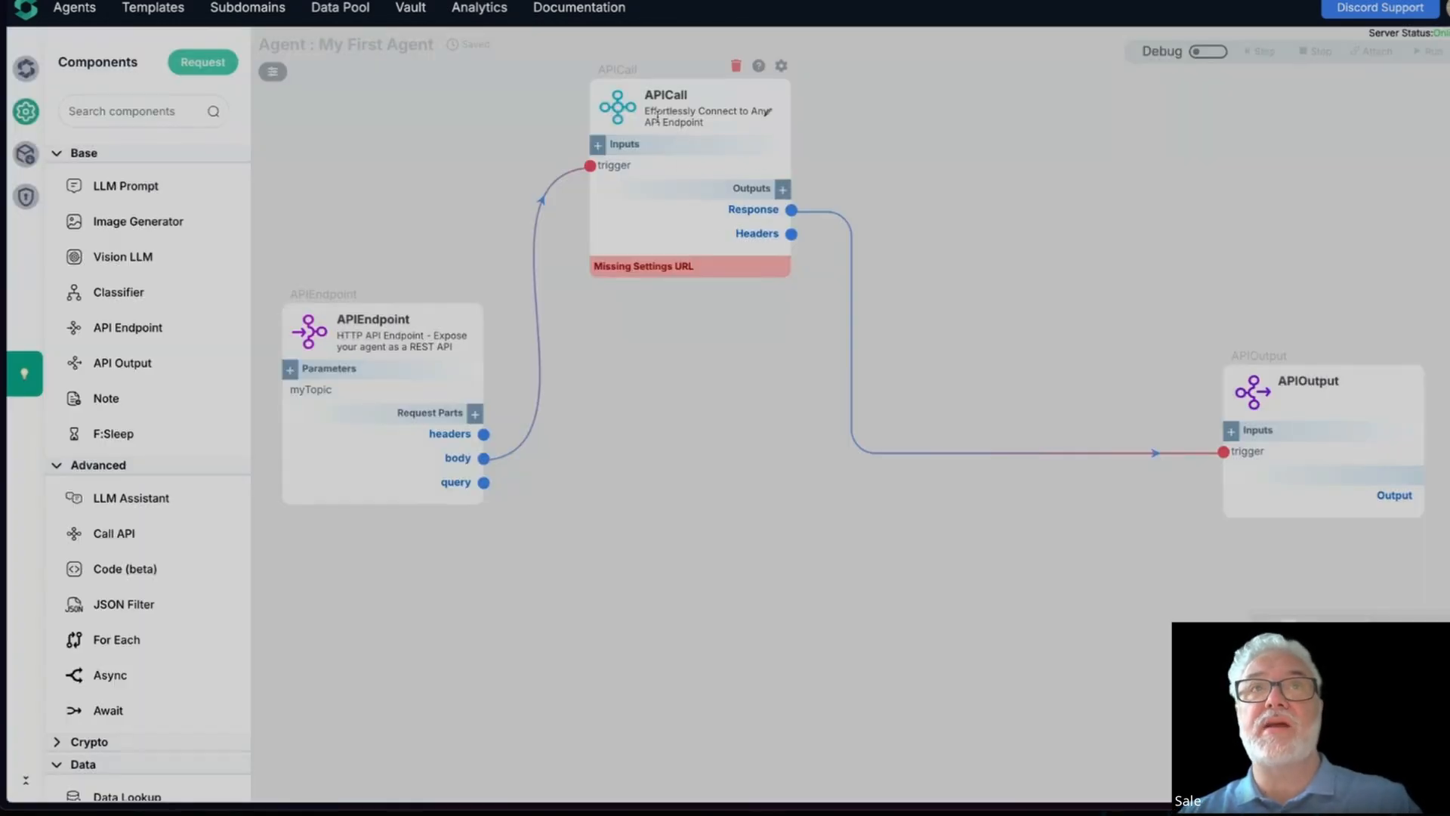
Move the APICall down between the APIEndpoint and the APIOutput, and move the APIEndpoint up above the APICall's level
drag(643, 191, 710, 422)
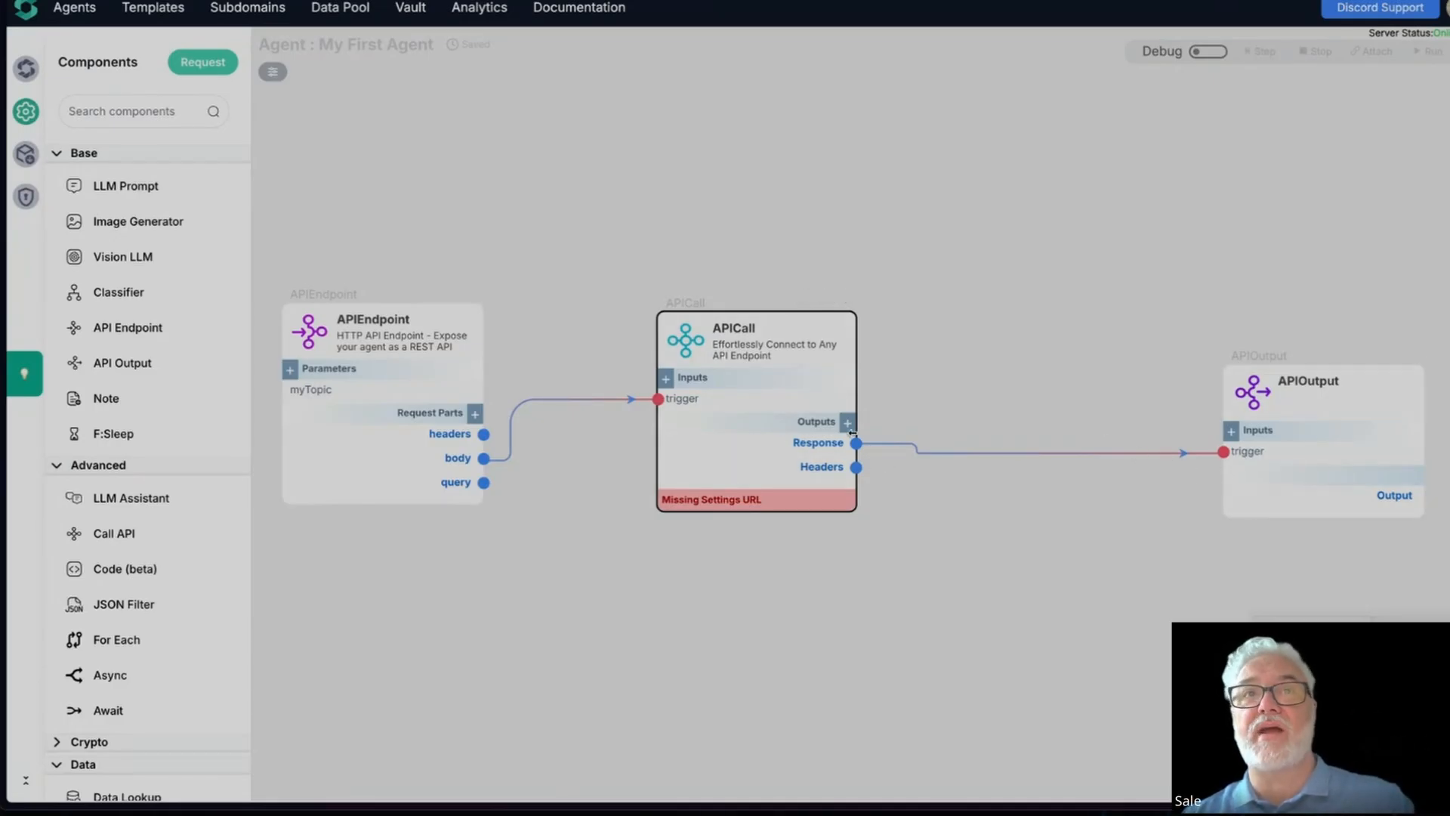
click(1246, 406)
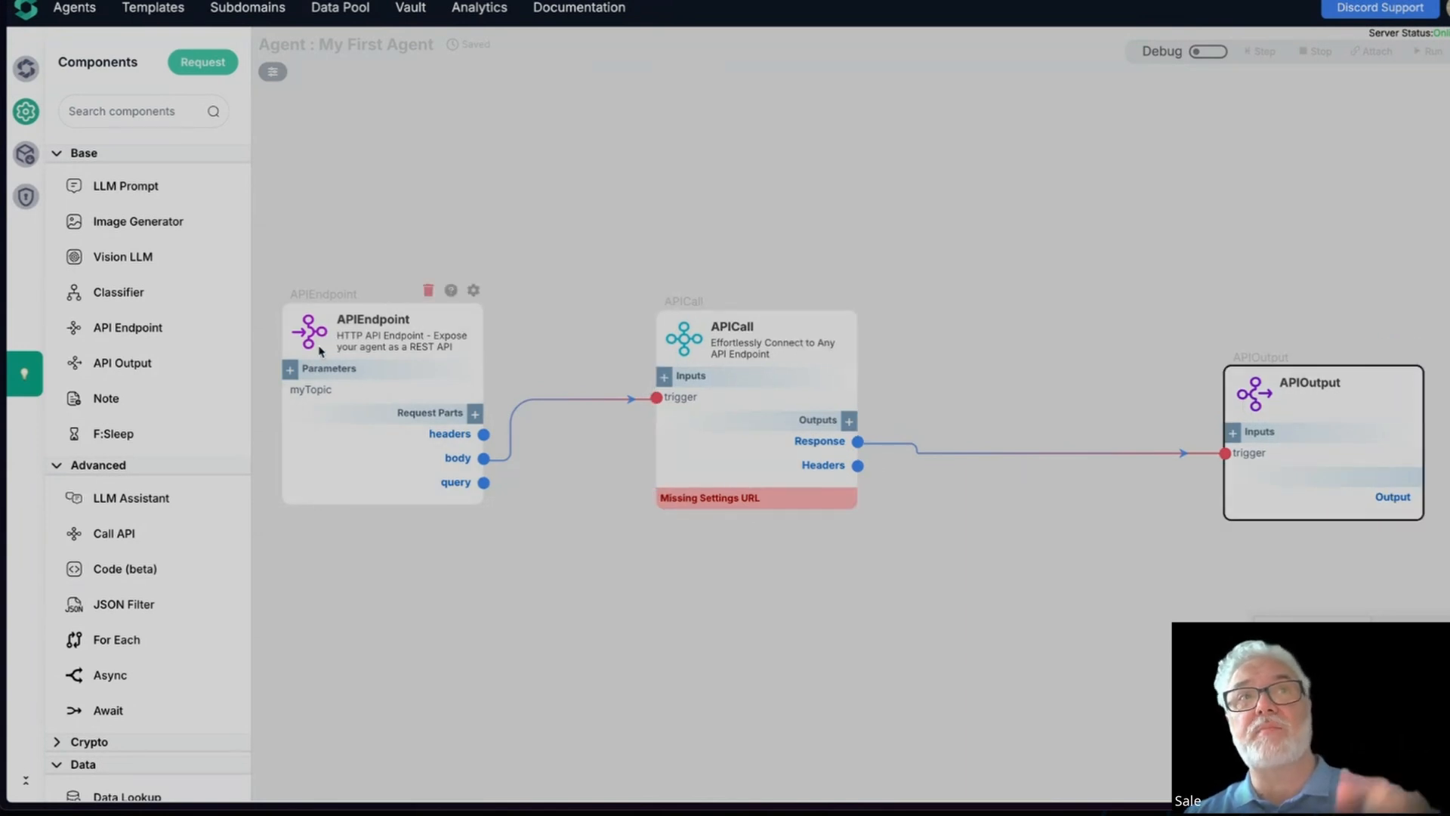
mouse_move(278, 335)
mouse_down()
mouse_move(284, 378)
mouse_move(285, 363)
mouse_up()
click(1250, 398)
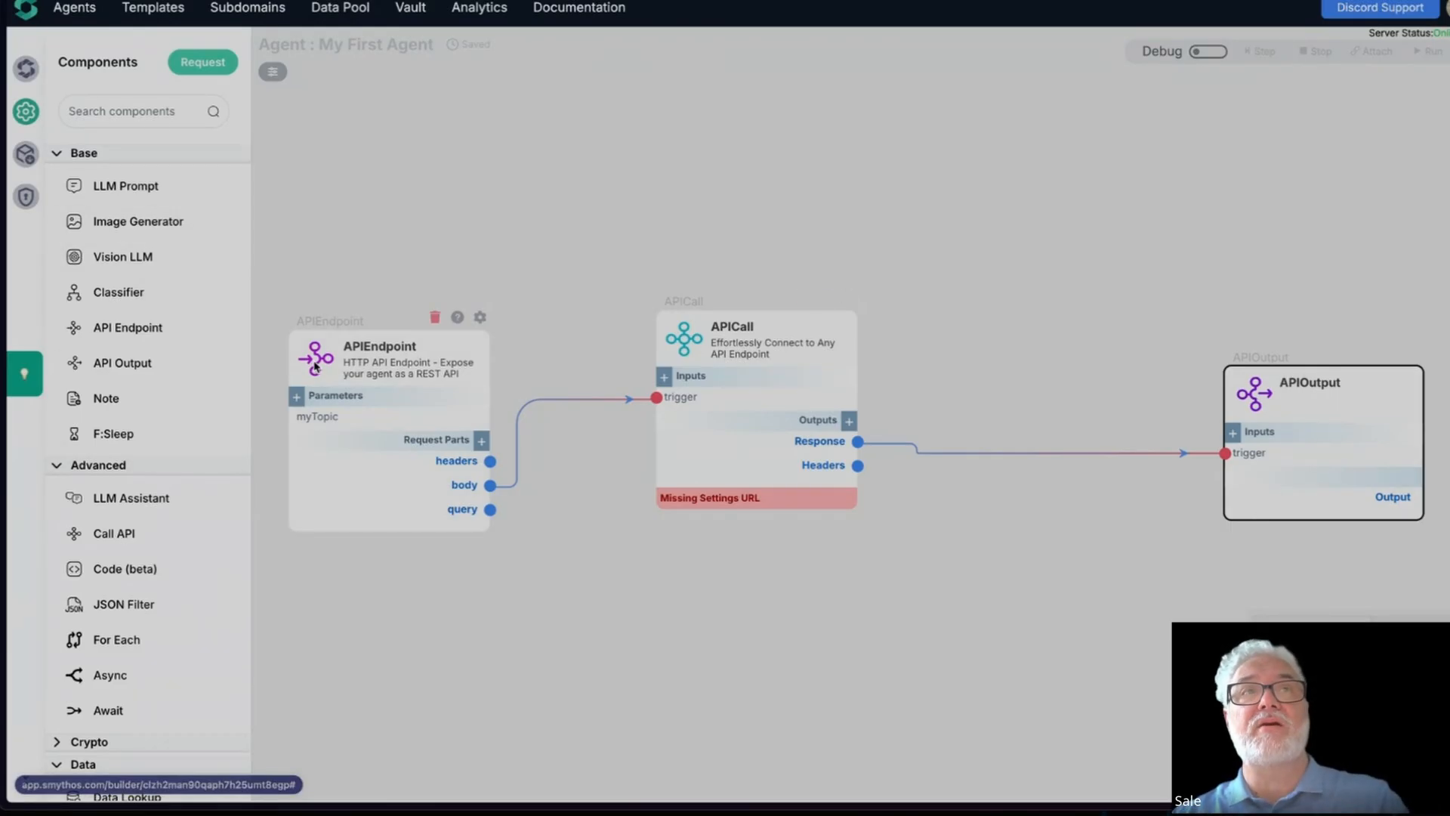
drag(314, 358, 329, 246)
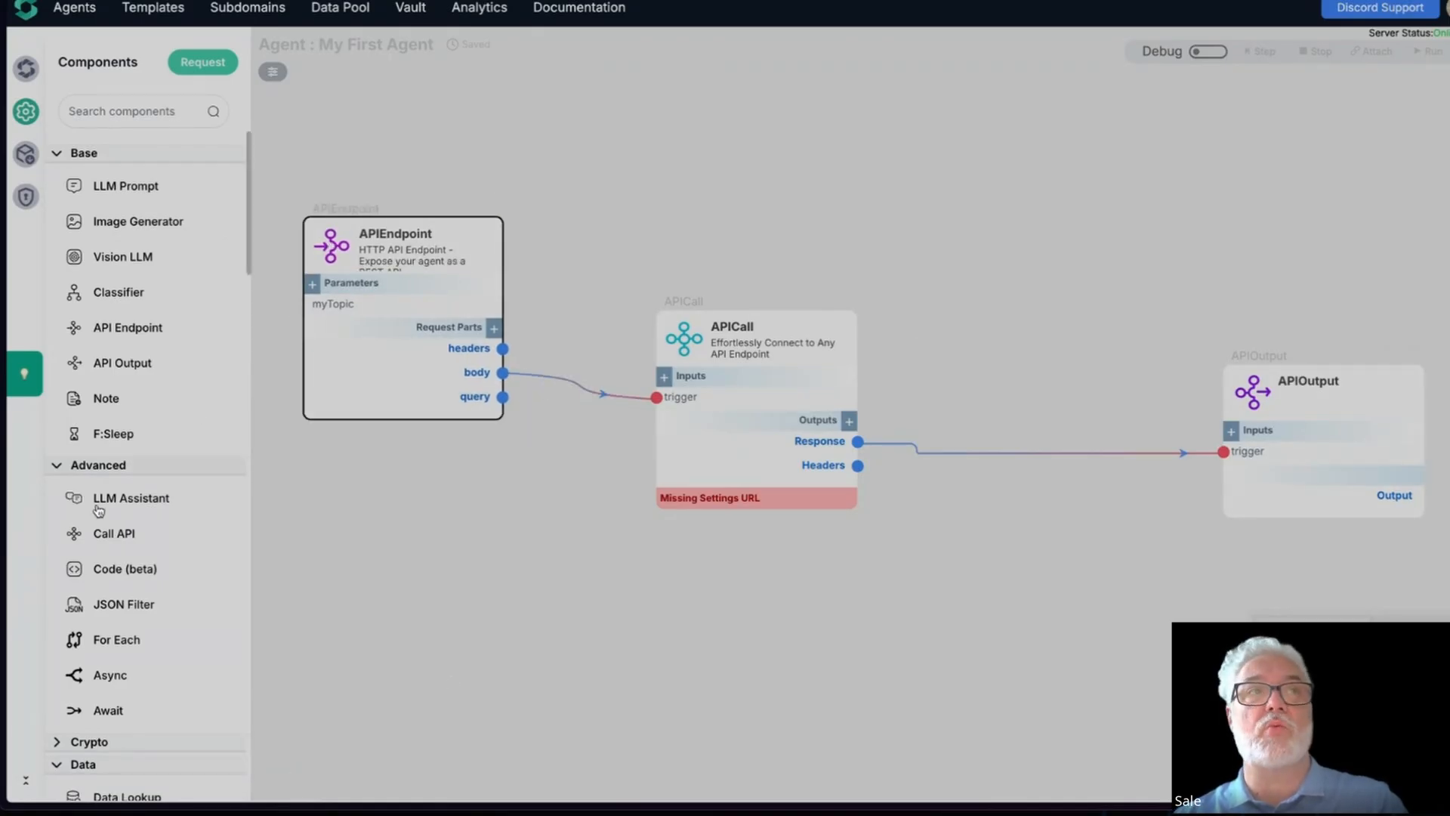
Look through the component list, from the advanced and logic components down to the last integrations
scroll(157, 639, down, 14)
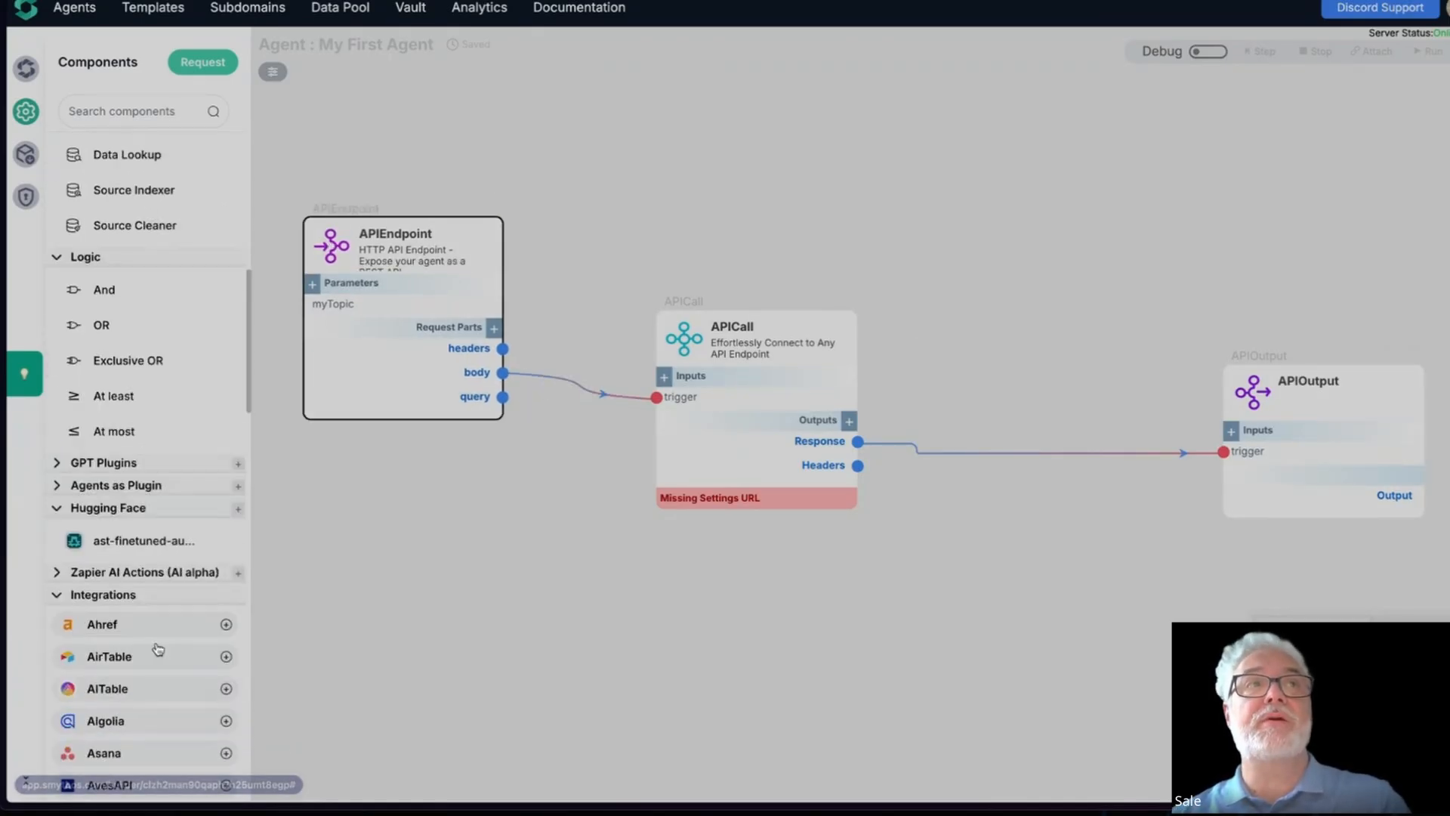
scroll(157, 639, down, 4)
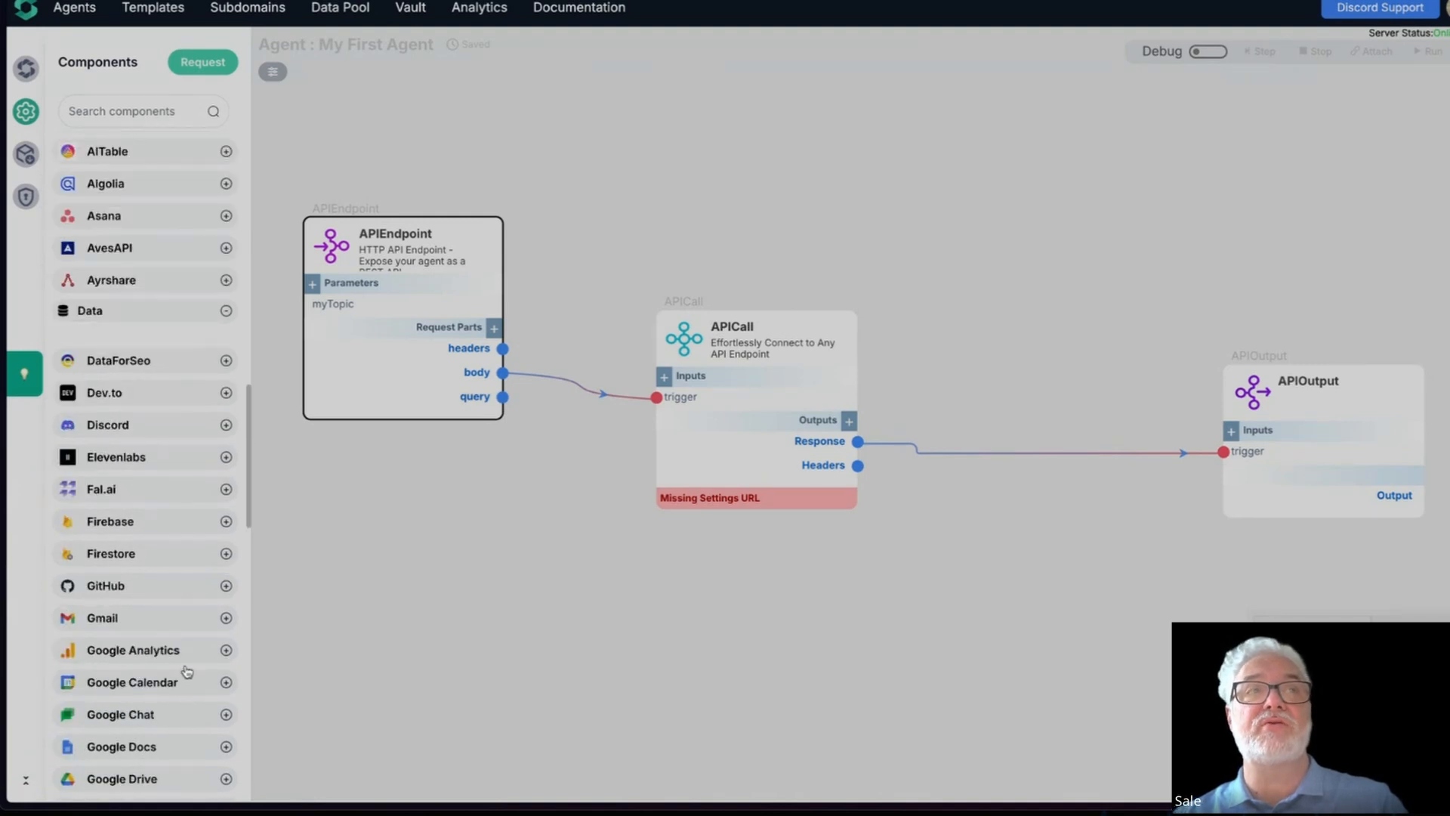
scroll(166, 730, down, 15)
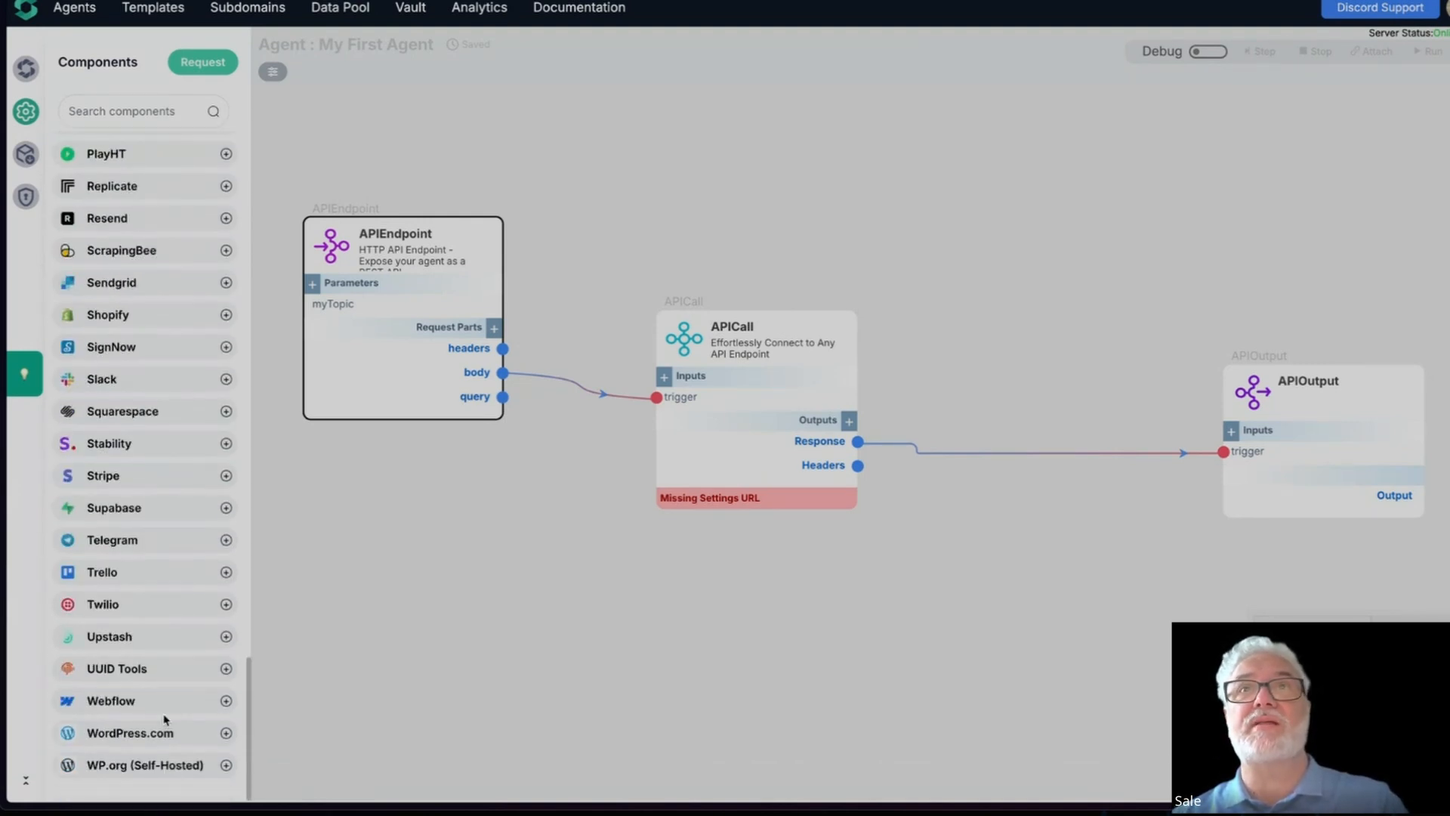
click(579, 663)
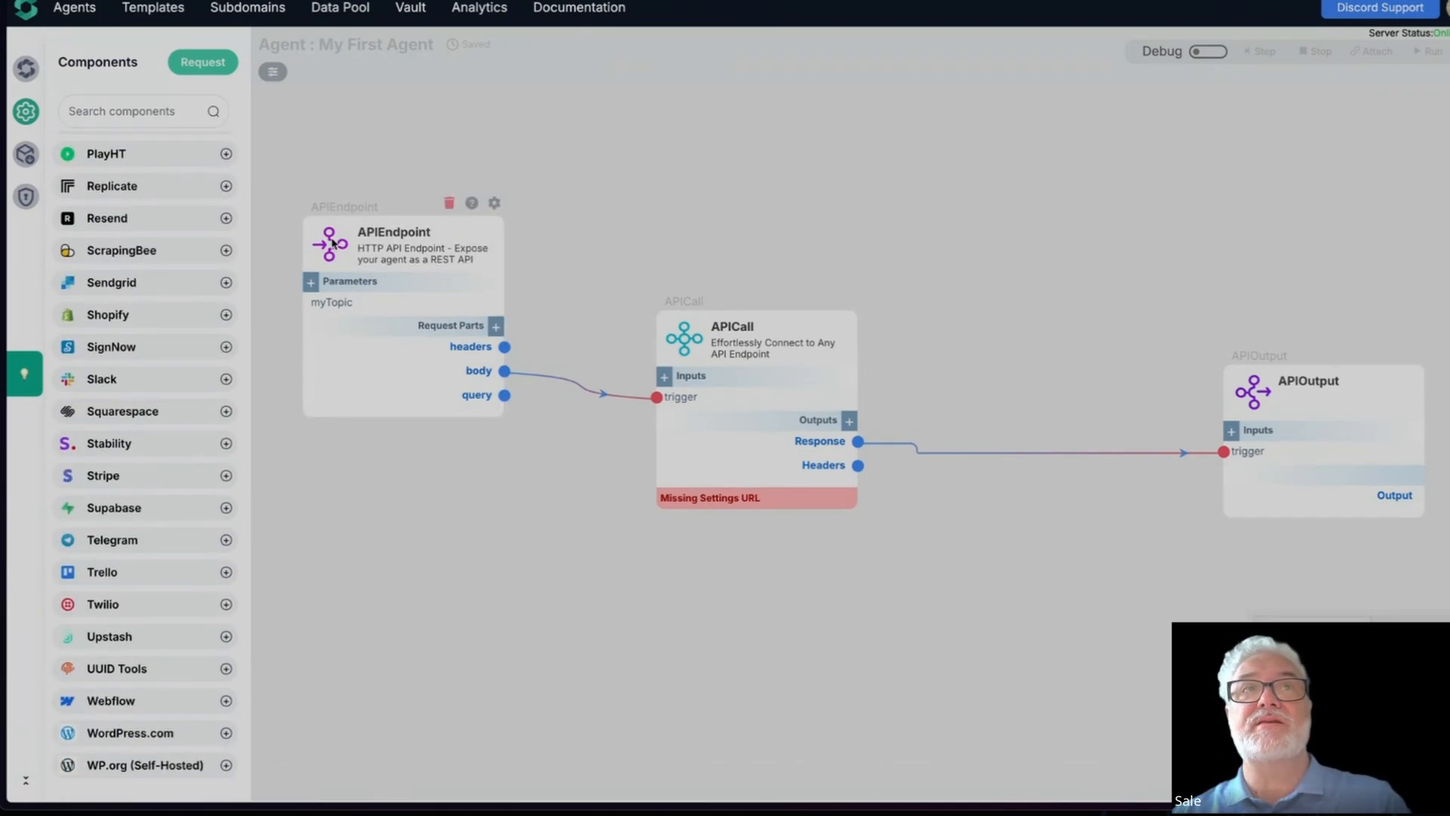
Move the APIEndpoint and APIOutput up near the canvas's upper edge, and raise the APICall so its trigger lines up with the endpoint's body output
drag(333, 241, 327, 168)
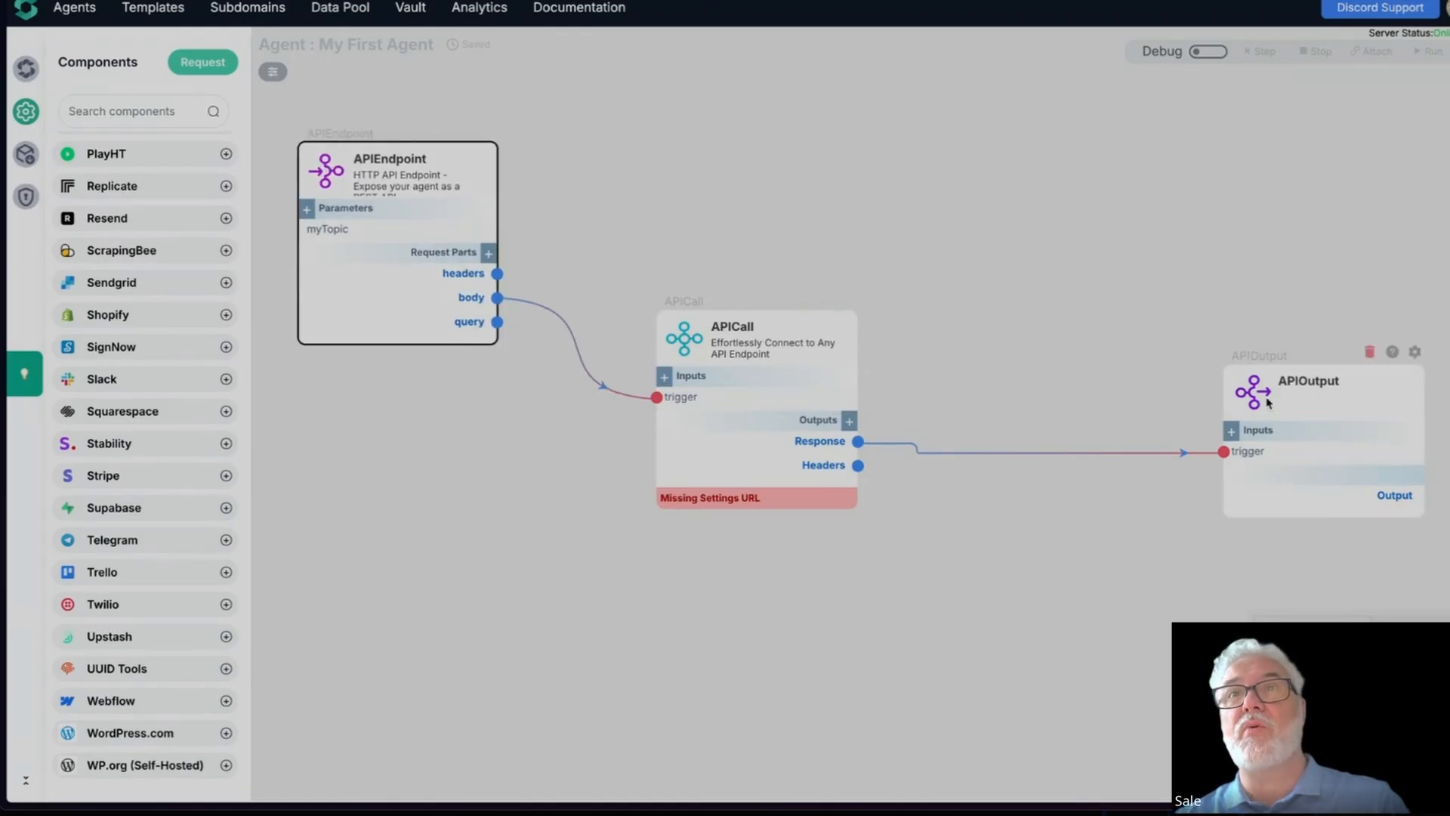
drag(1251, 393, 1277, 149)
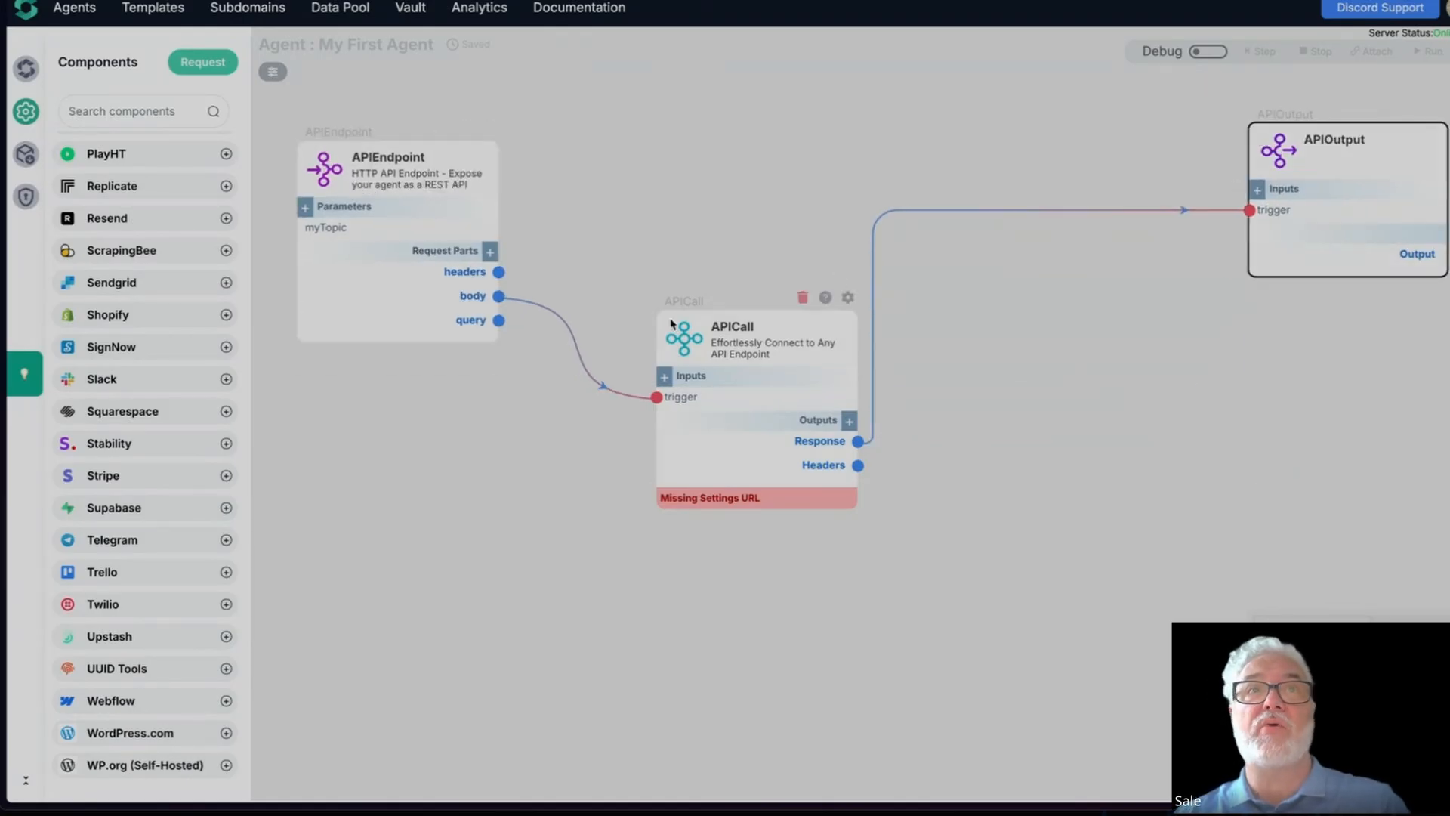
drag(678, 346, 694, 278)
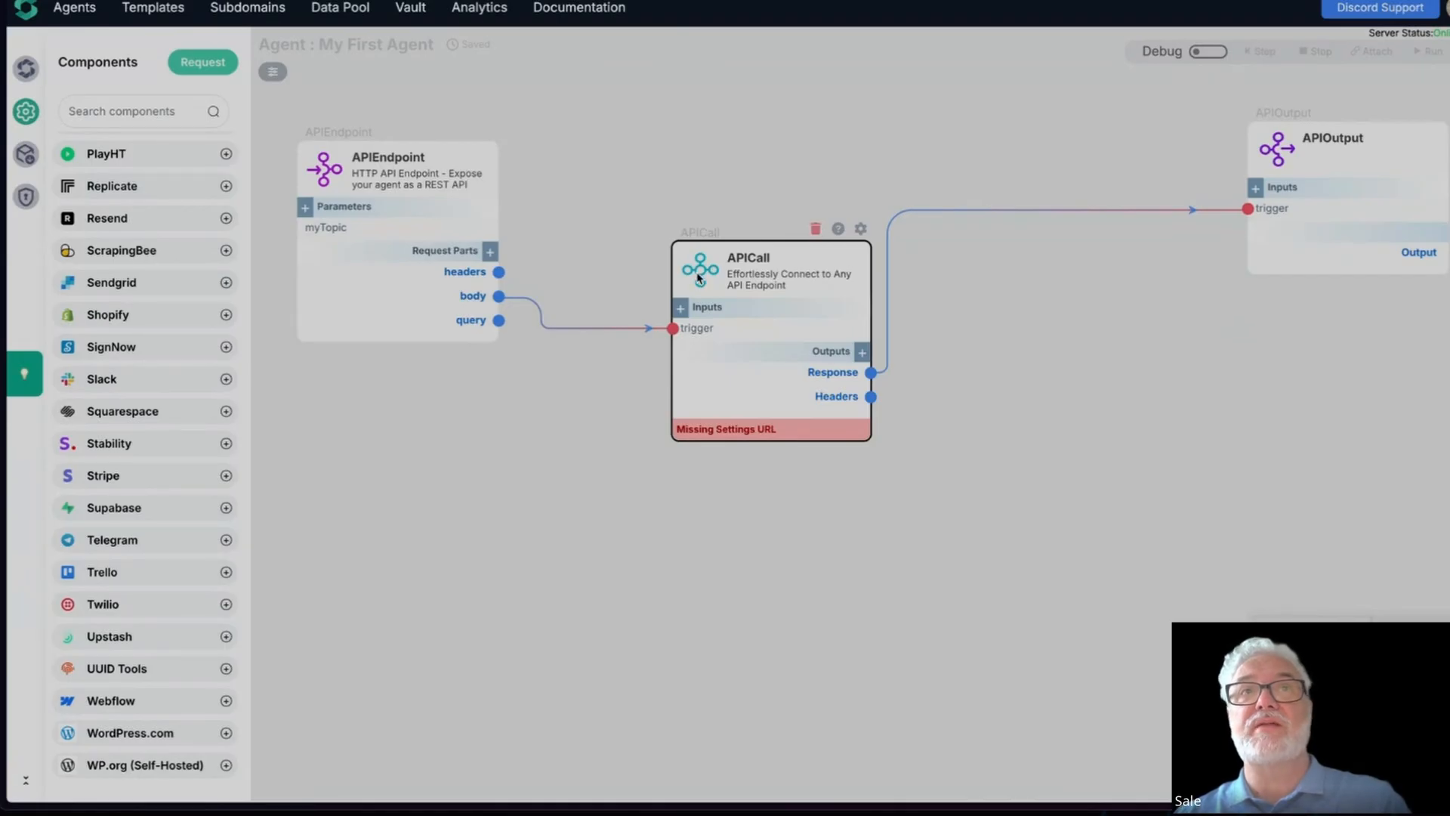
drag(702, 274, 712, 241)
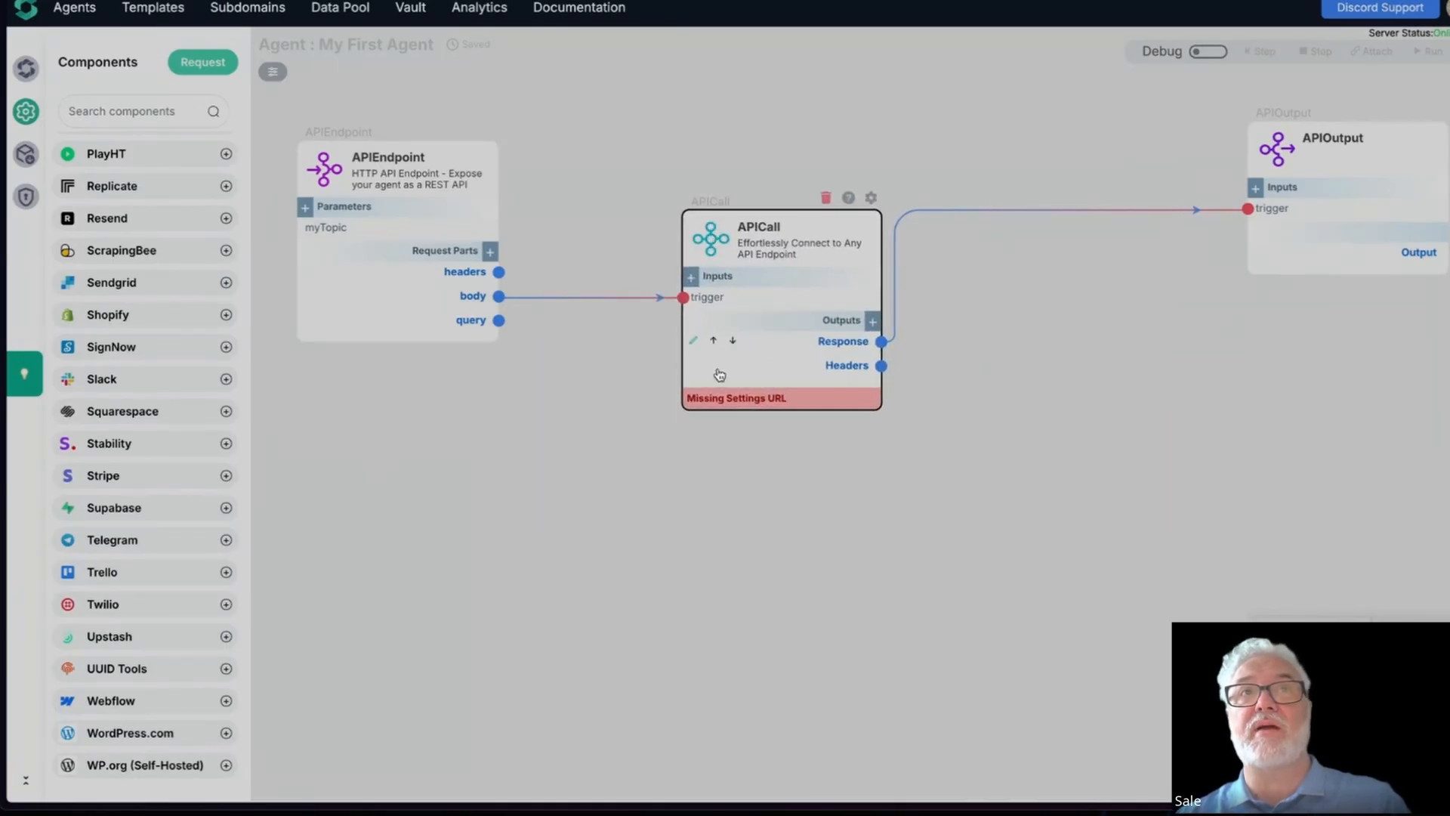
Add the Discord integration's Send Message component to the canvas below the APICall
click(723, 515)
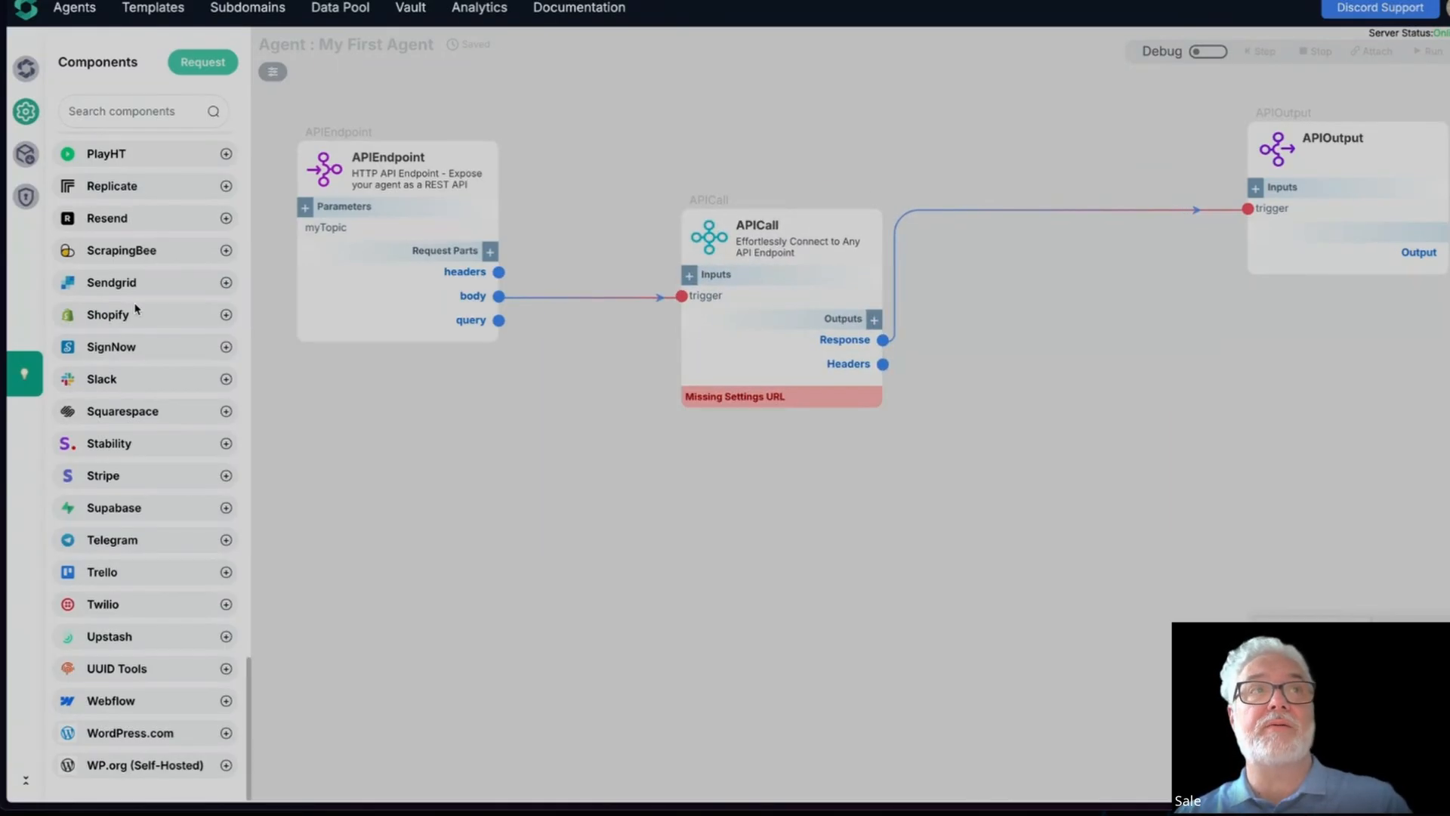
scroll(149, 499, up, 3)
scroll(149, 499, up, 12)
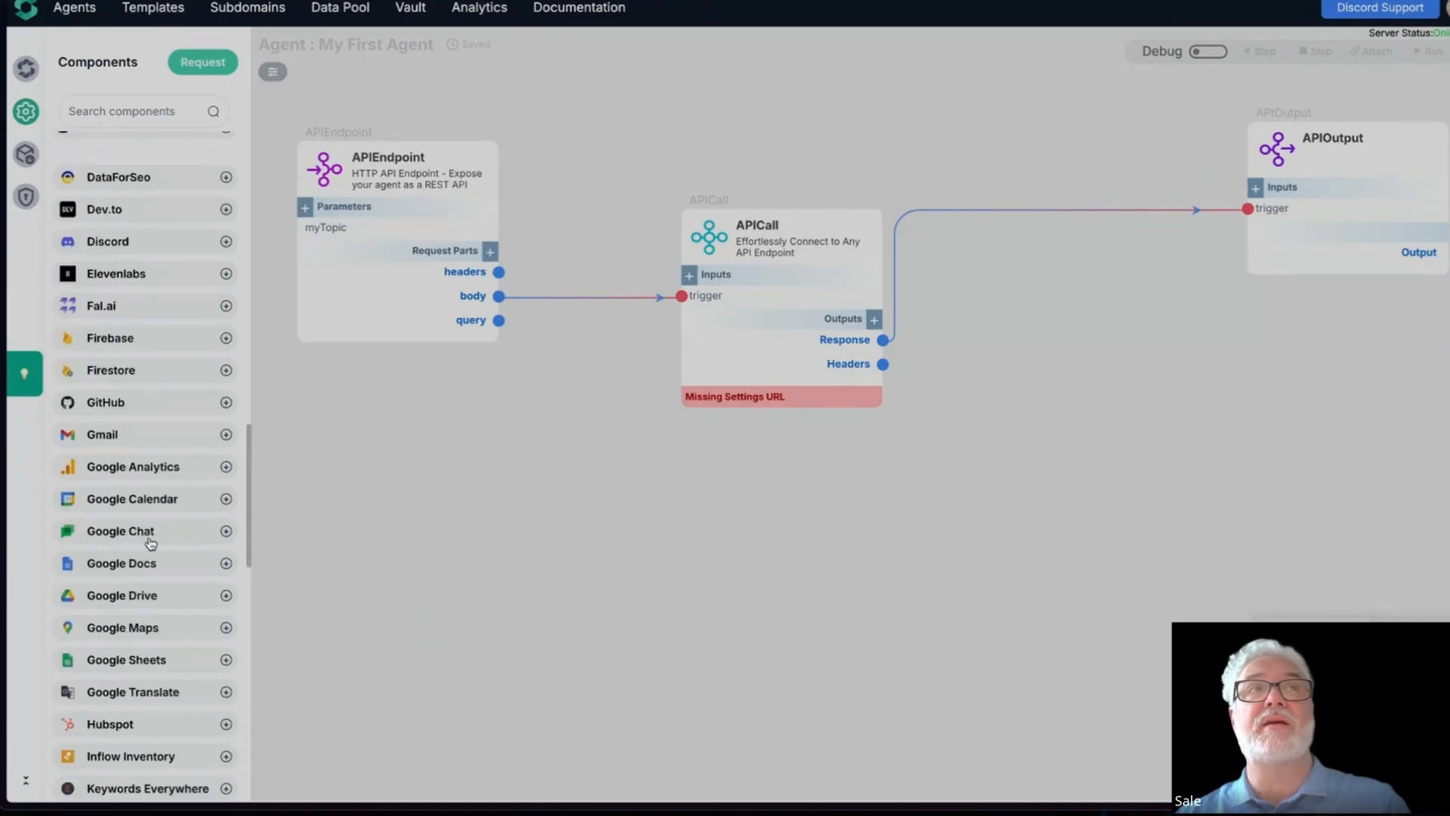
scroll(151, 542, up, 1)
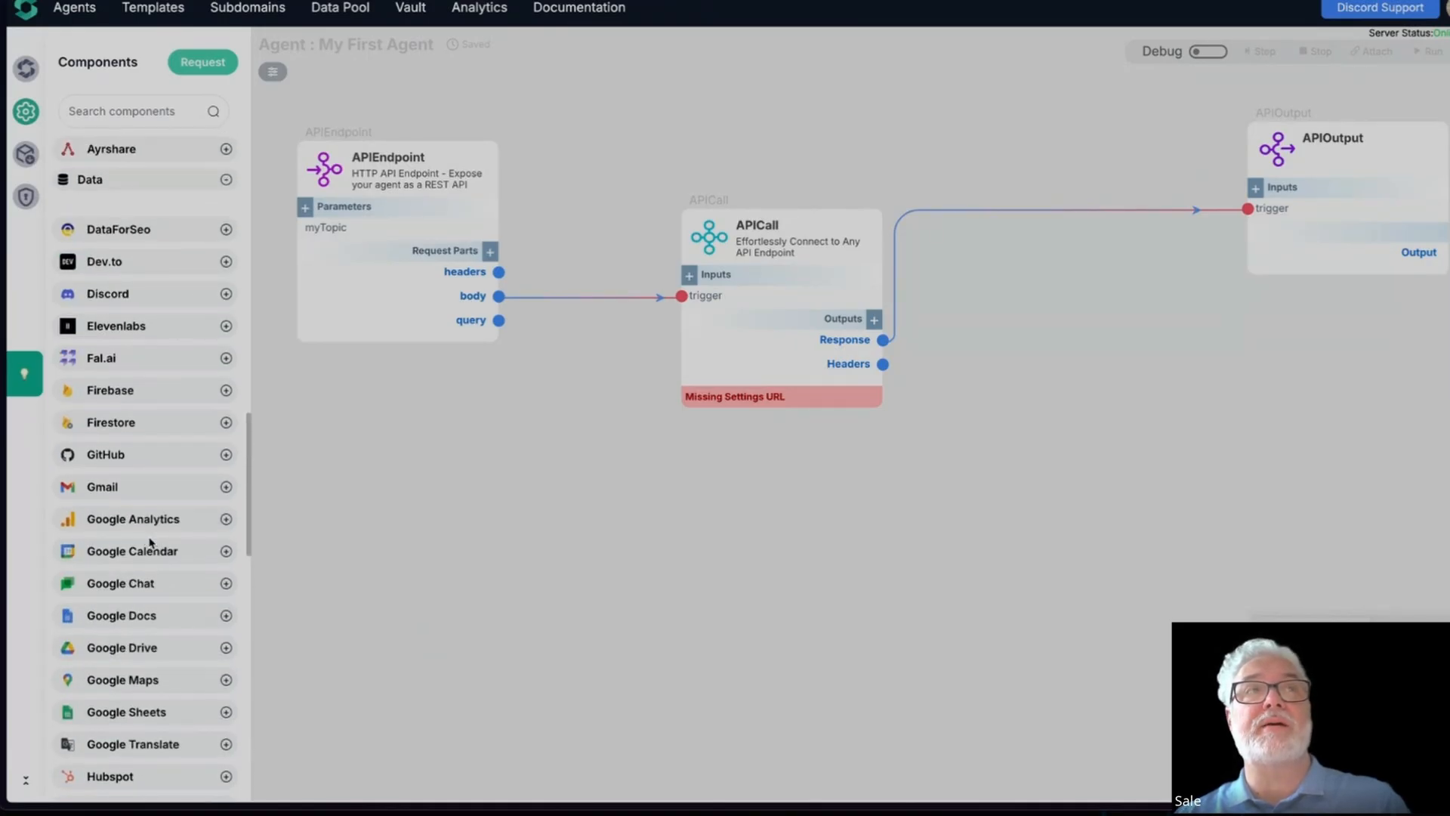
click(108, 299)
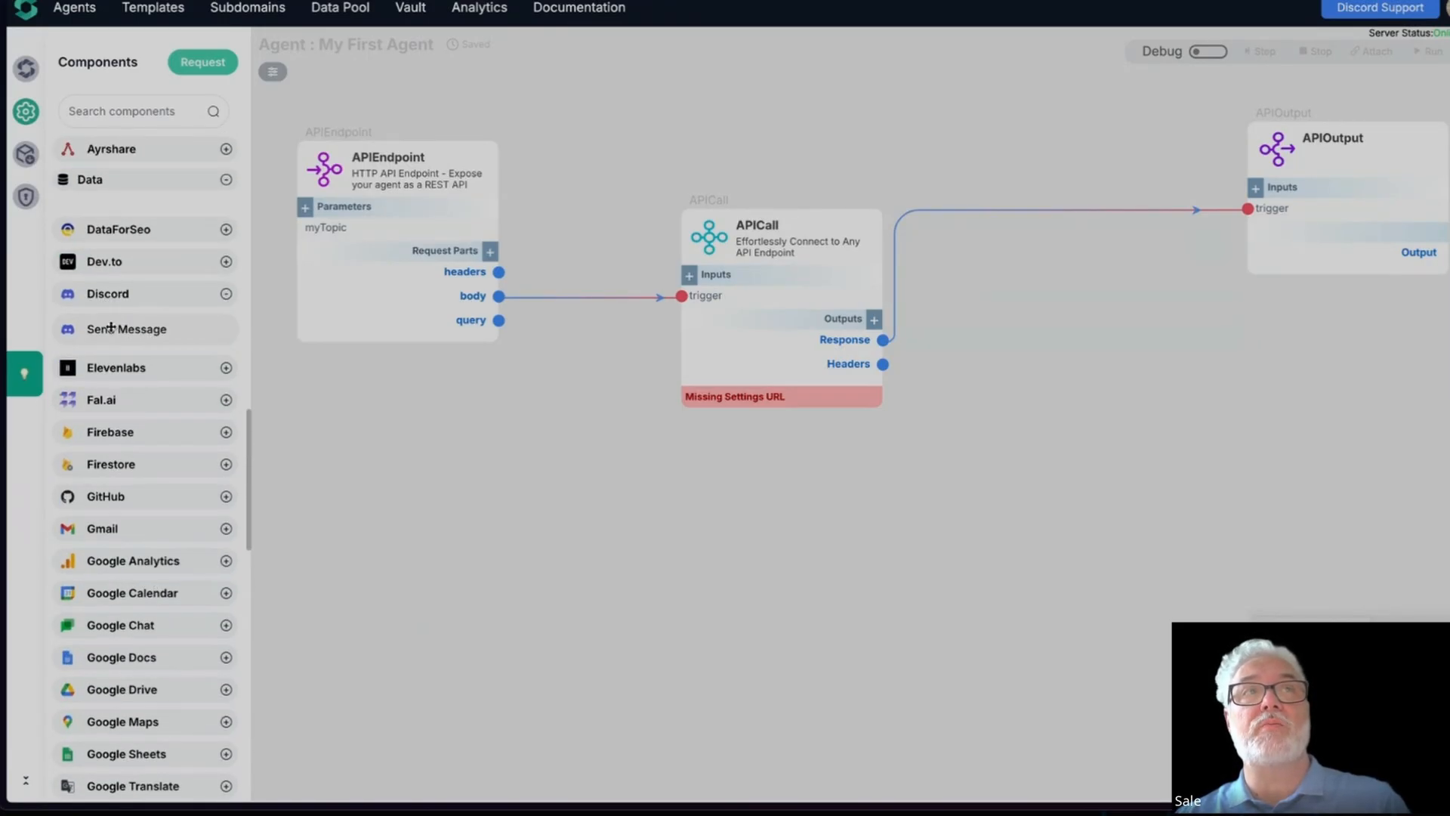
drag(108, 330, 692, 471)
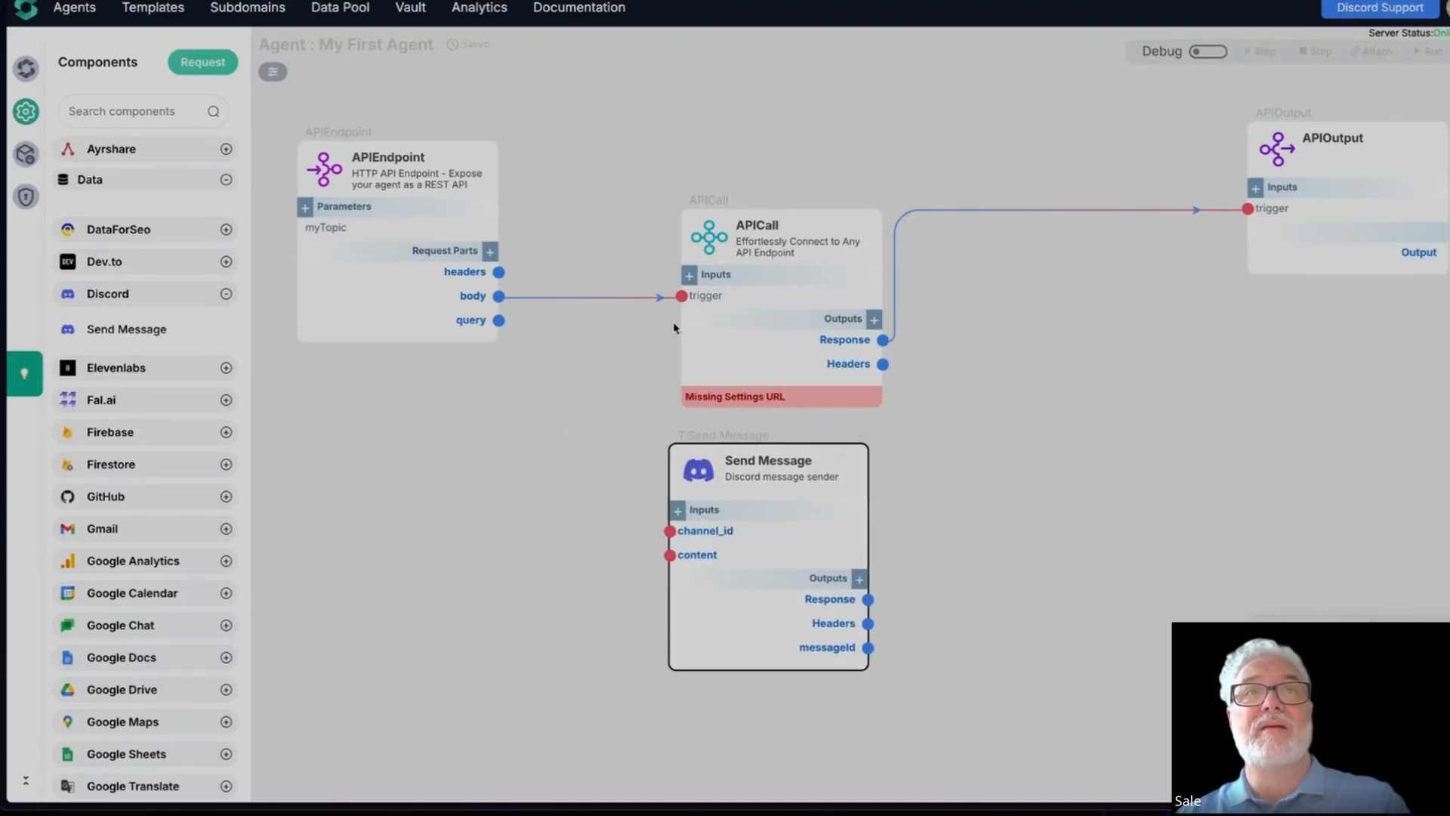
Reroute the APIEndpoint's body connection to Send Message's content input, and connect Send Message's Response to the APIOutput's trigger
drag(681, 296, 670, 555)
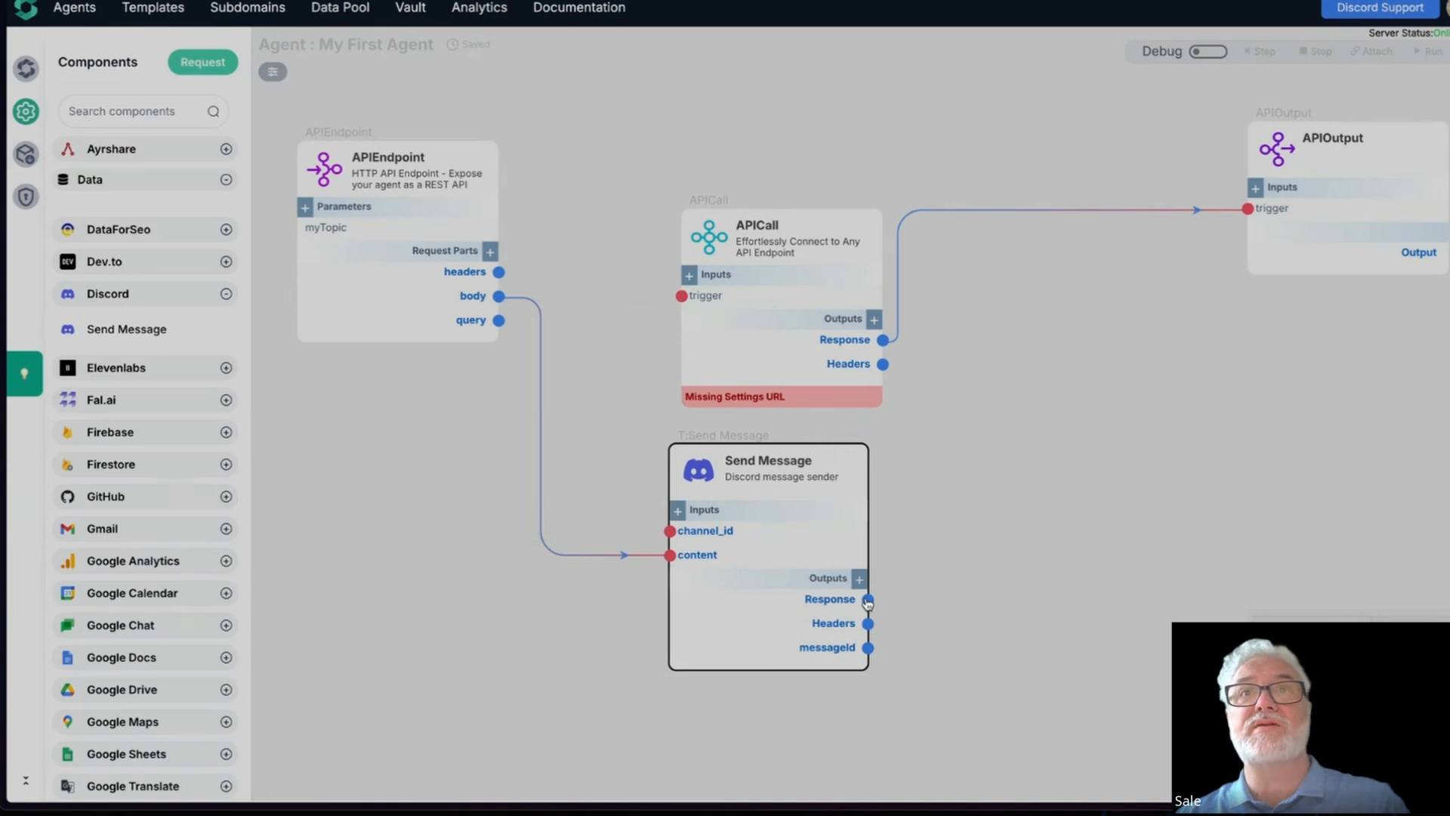
drag(868, 600, 1250, 211)
mouse_move(891, 211)
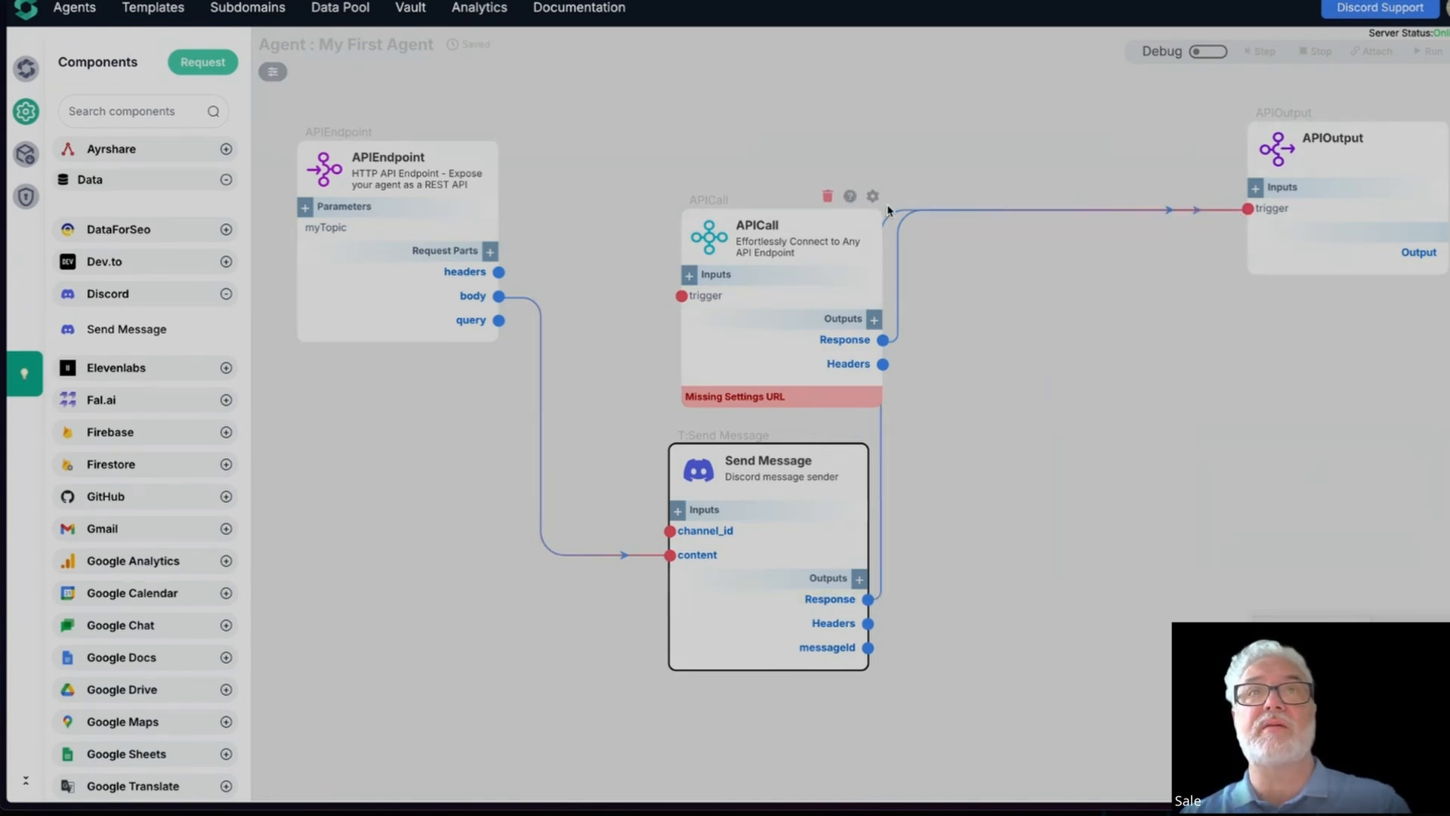
Delete the APICall component and move Send Message up between the APIEndpoint and the APIOutput
click(825, 198)
click(817, 420)
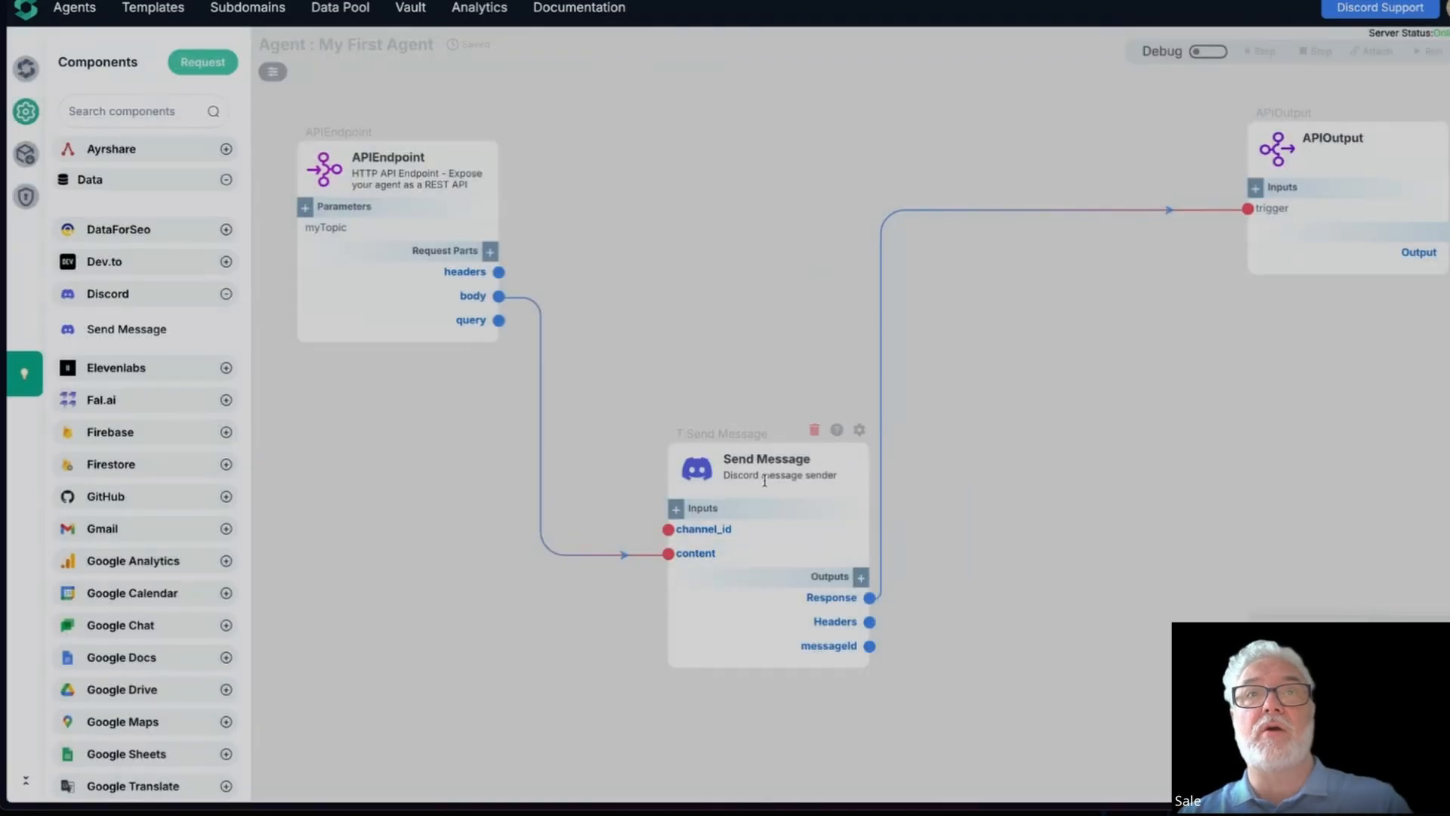
drag(693, 471, 713, 106)
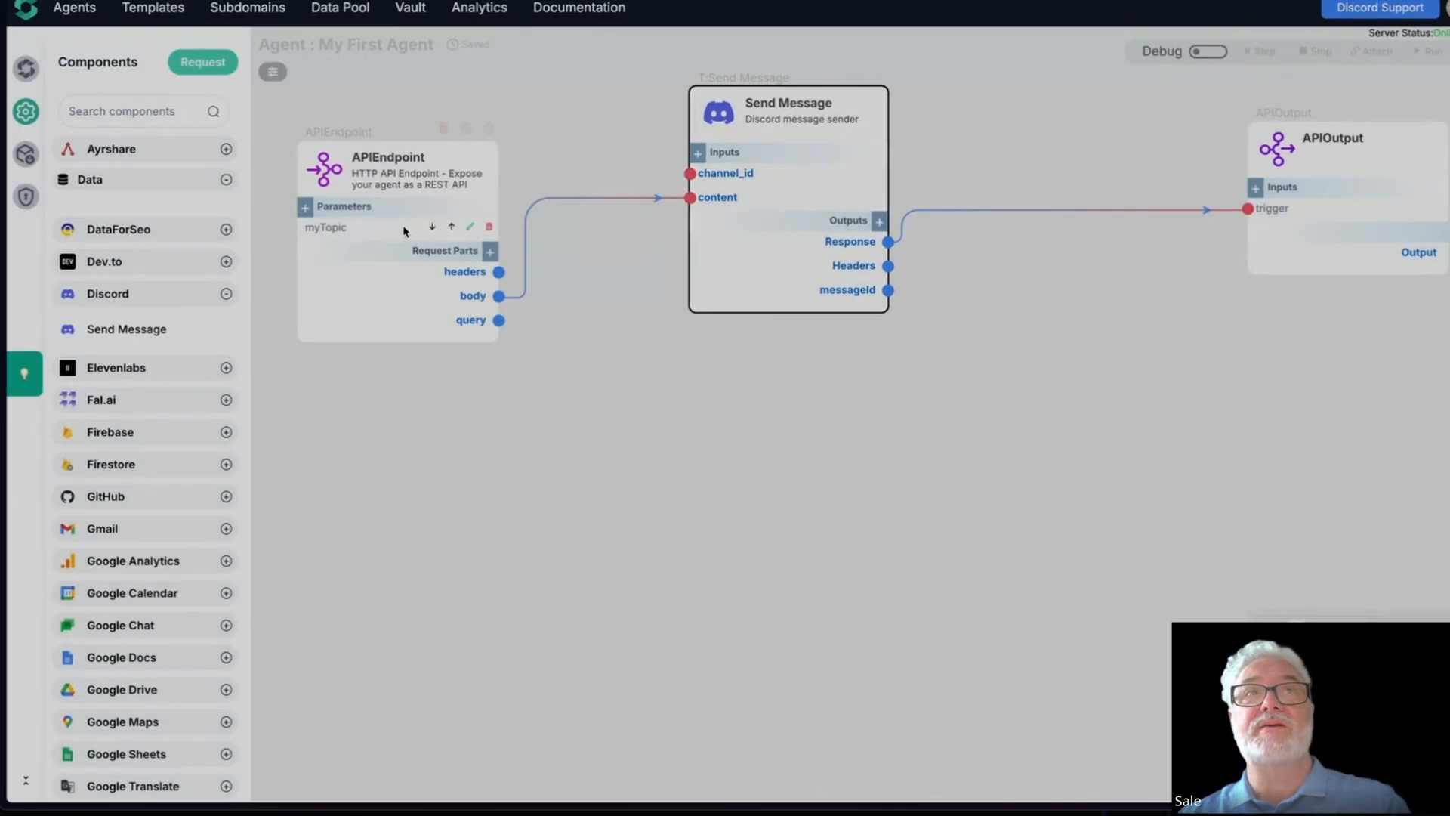
Move the APIOutput closer to Send Message and slightly lower on the canvas
click(327, 172)
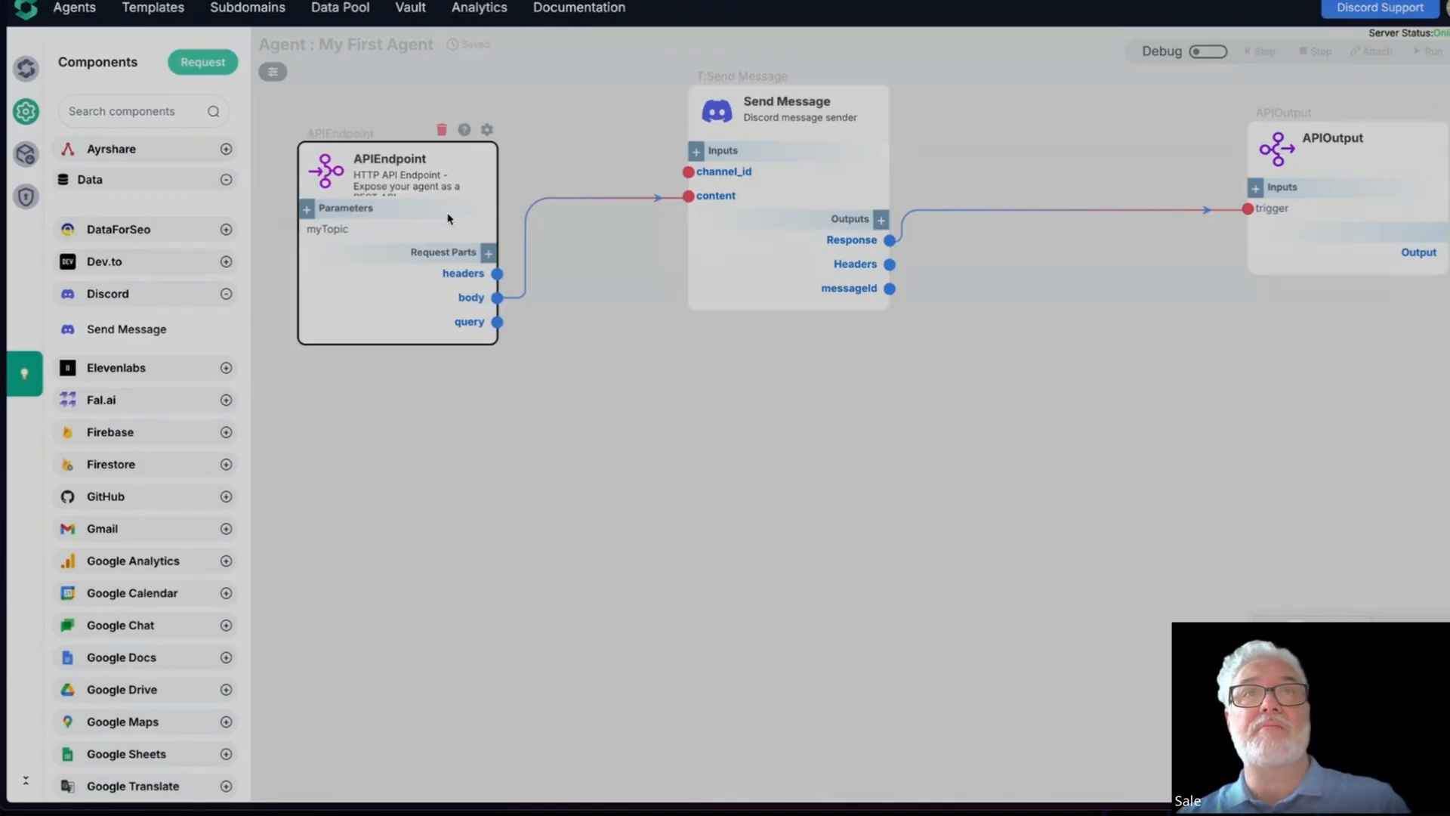
click(710, 119)
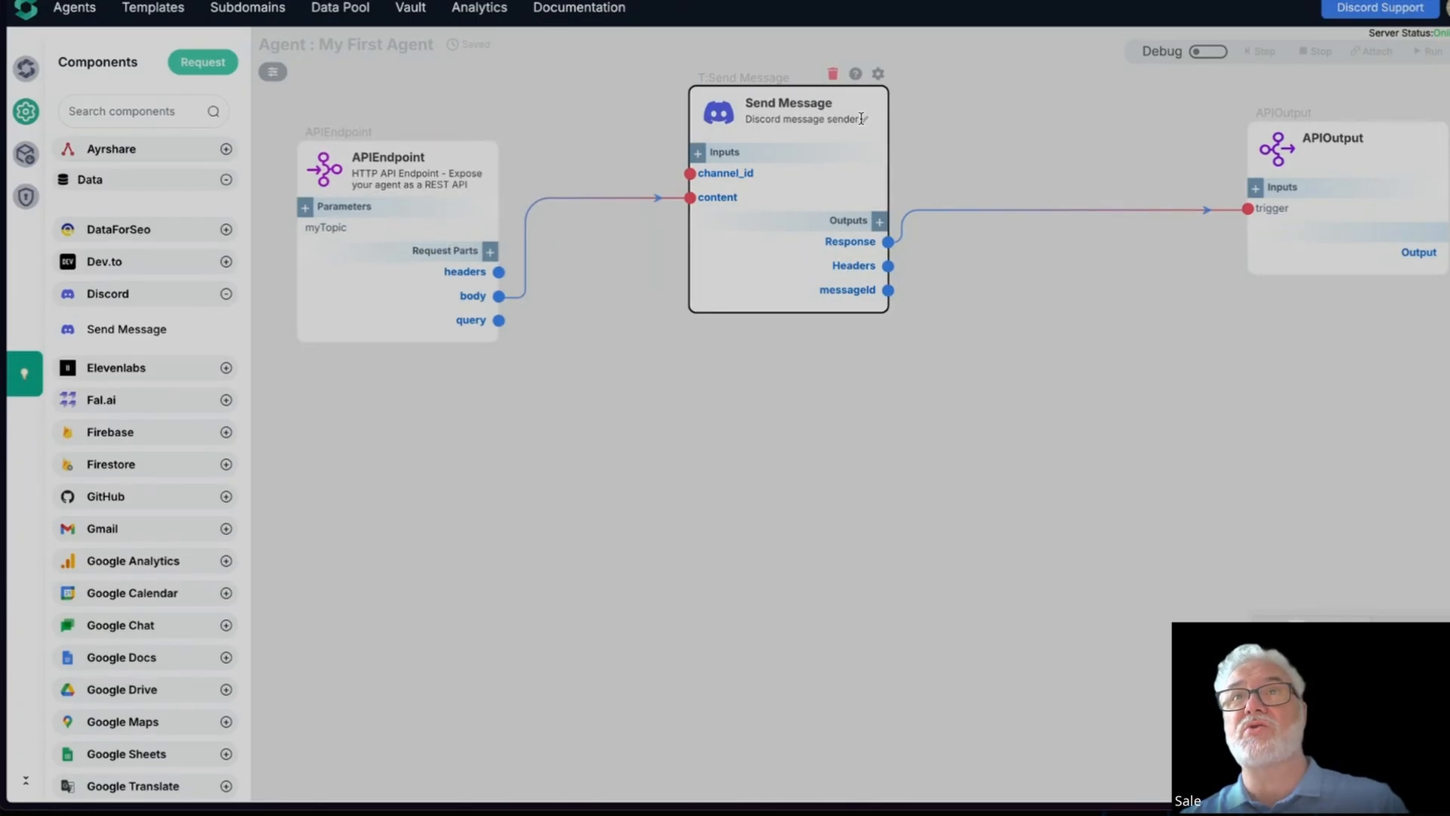
drag(1280, 148, 1088, 188)
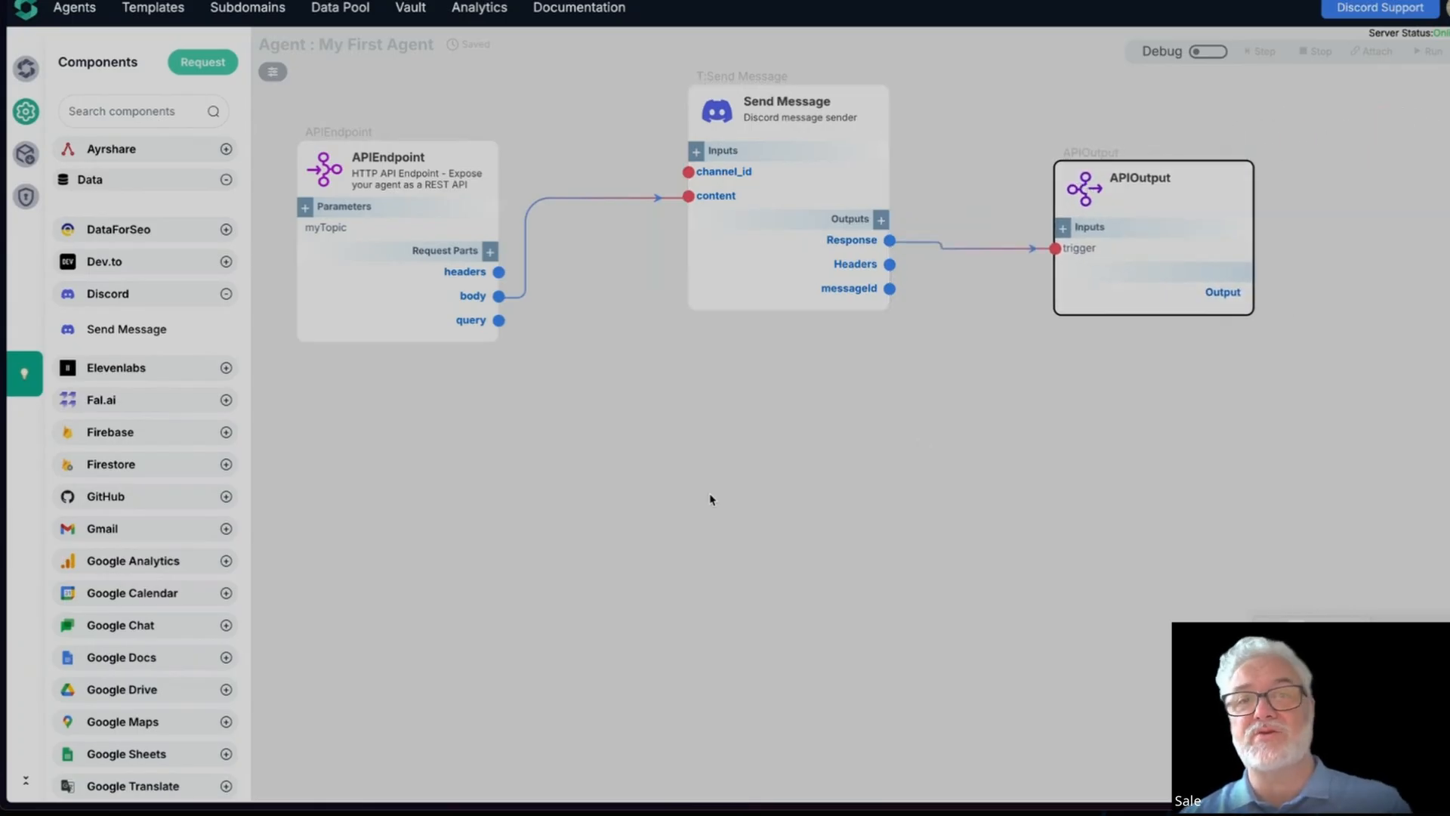
click(703, 514)
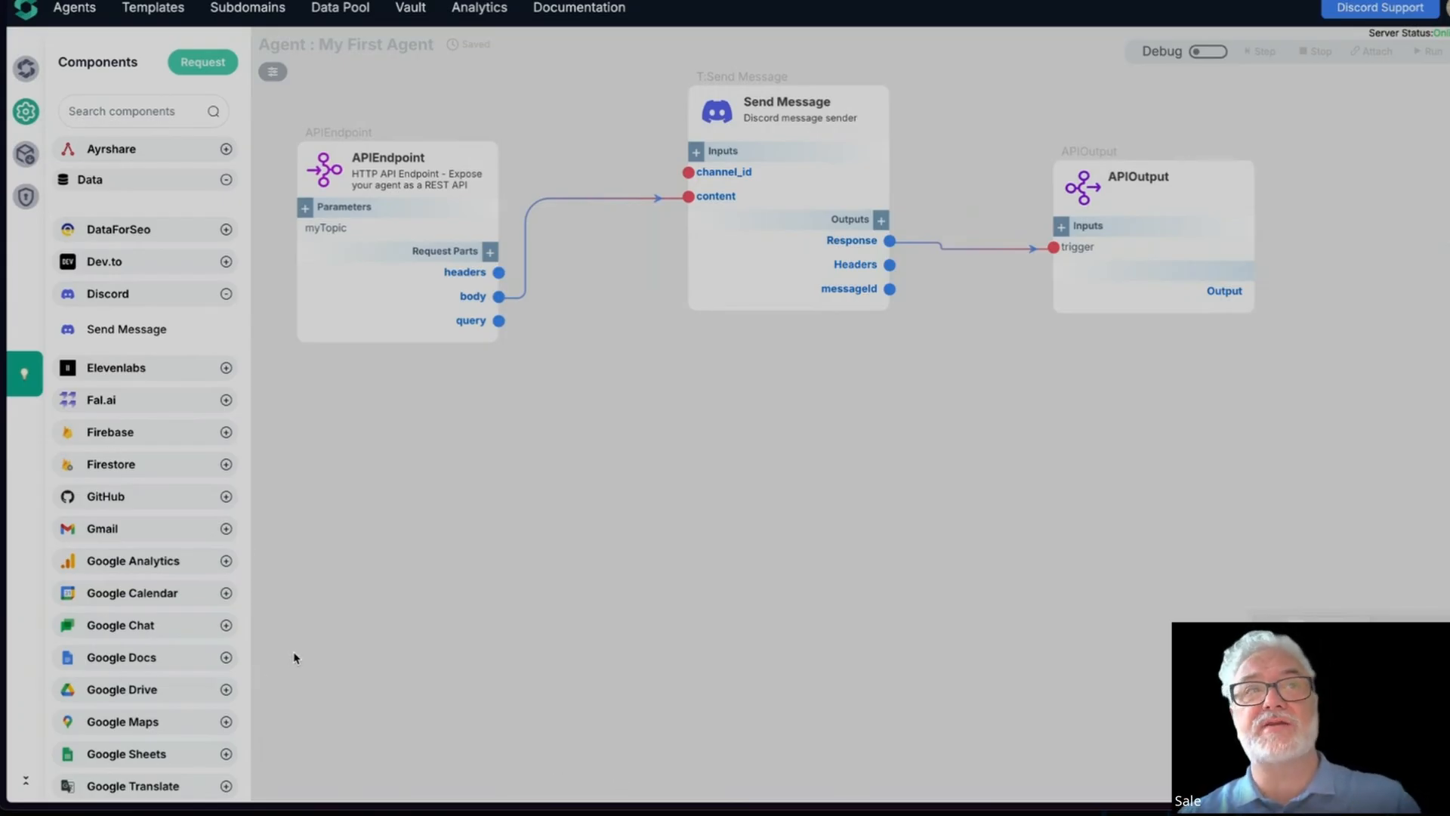
Look through the available integrations, including the individual actions offered for Microsoft Teams and Microsoft Calendar
scroll(144, 689, down, 10)
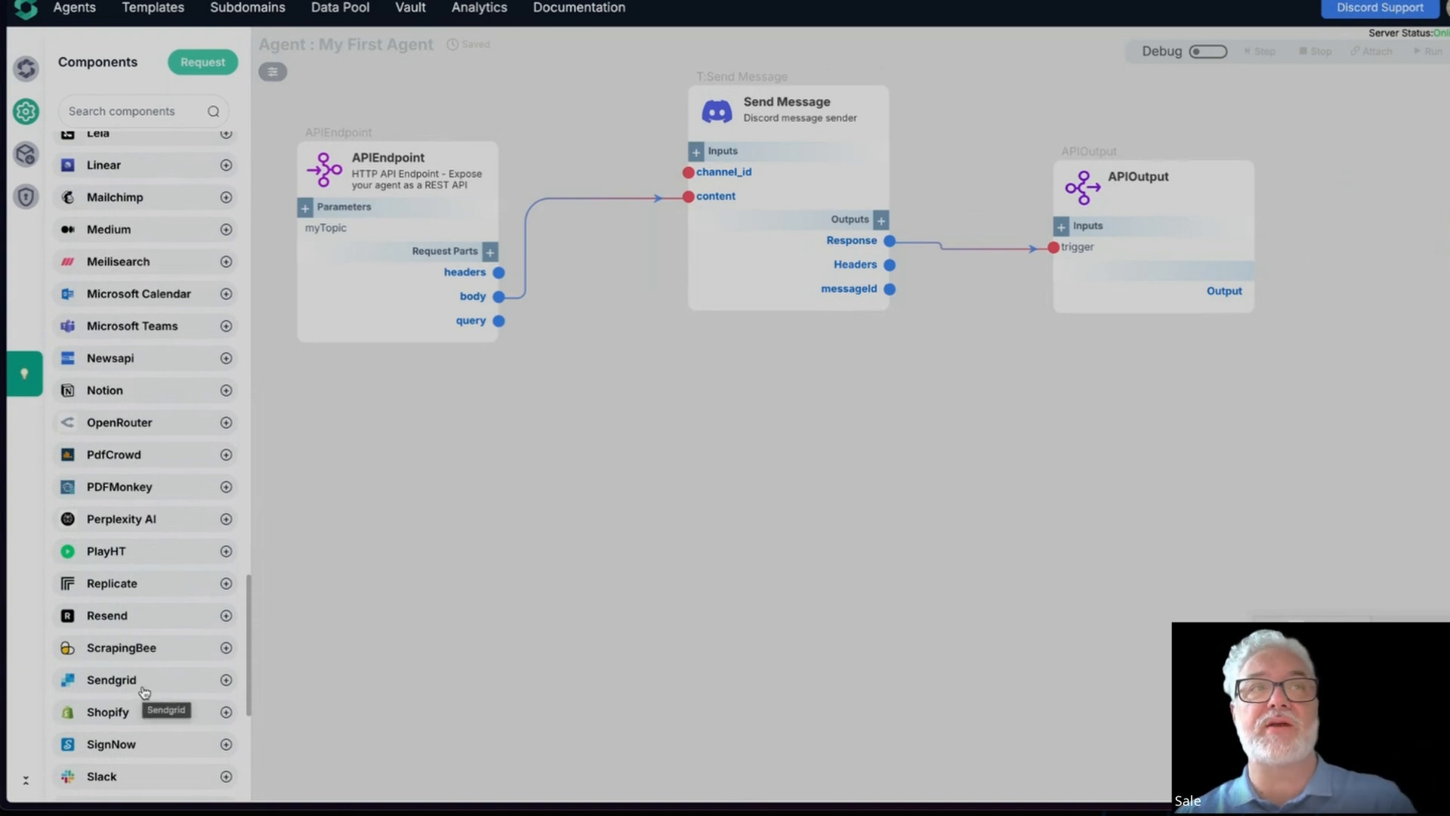
scroll(144, 690, down, 3)
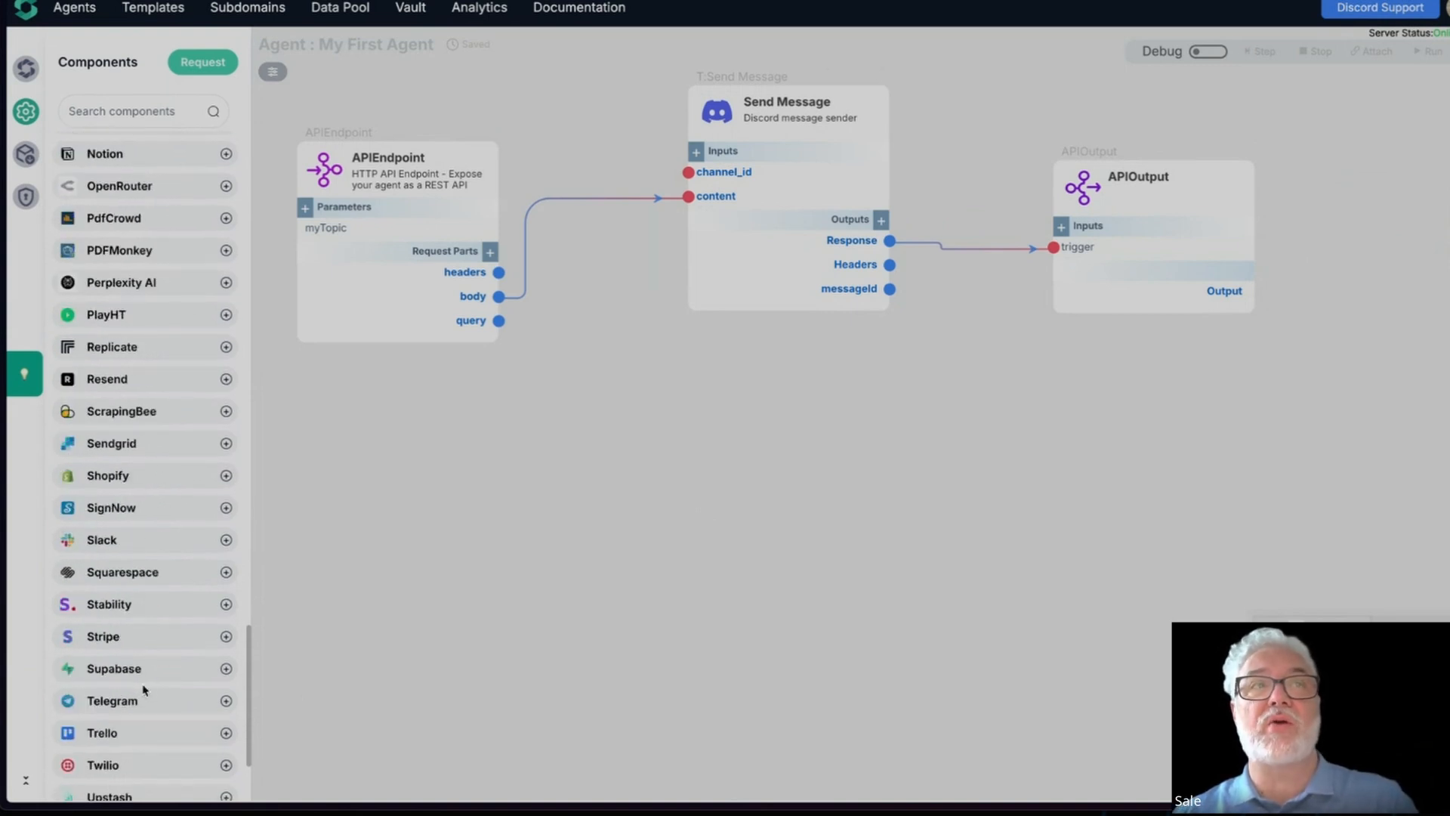
click(121, 759)
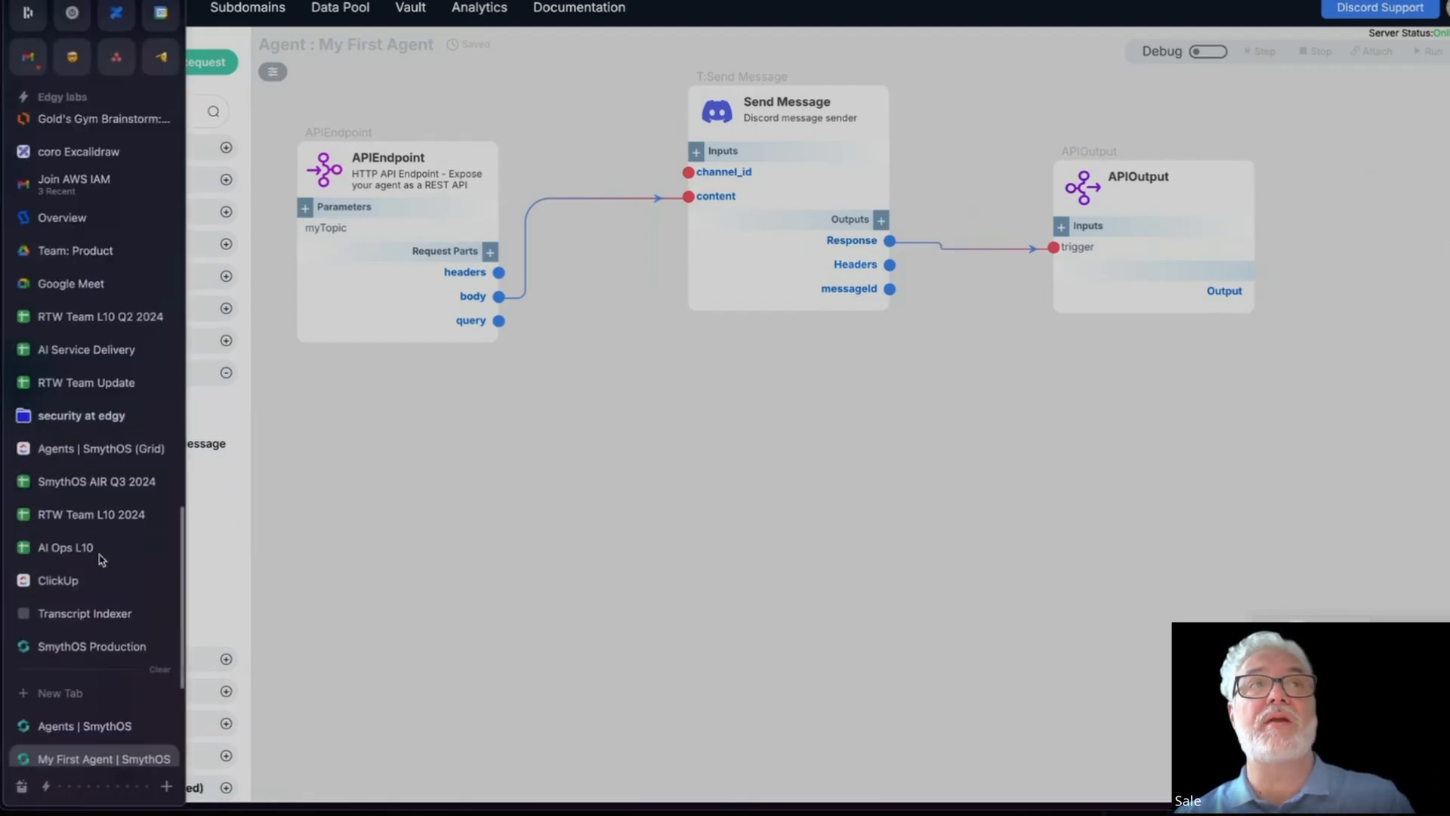
scroll(201, 537, up, 10)
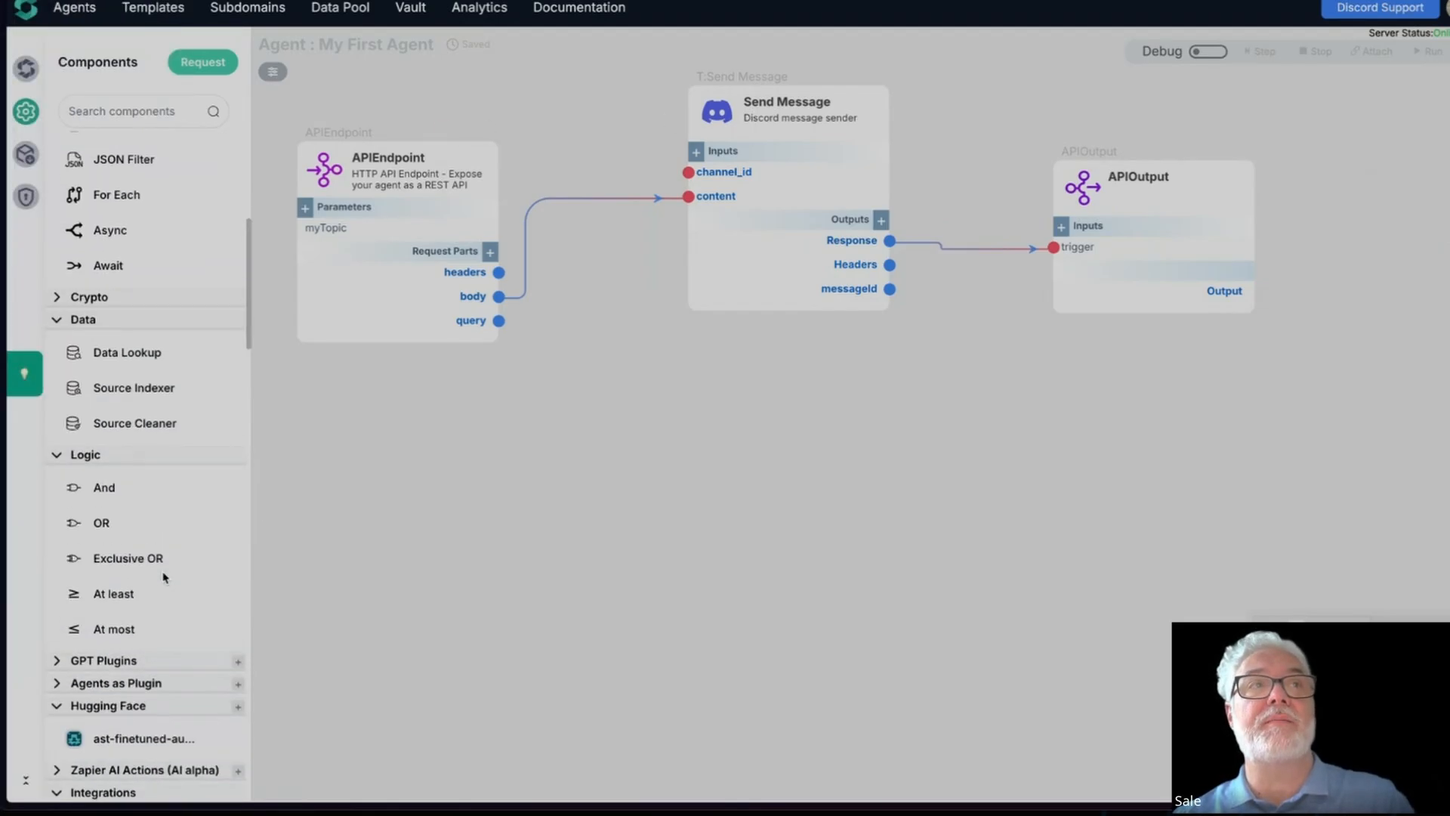
scroll(164, 573, down, 5)
scroll(163, 573, down, 5)
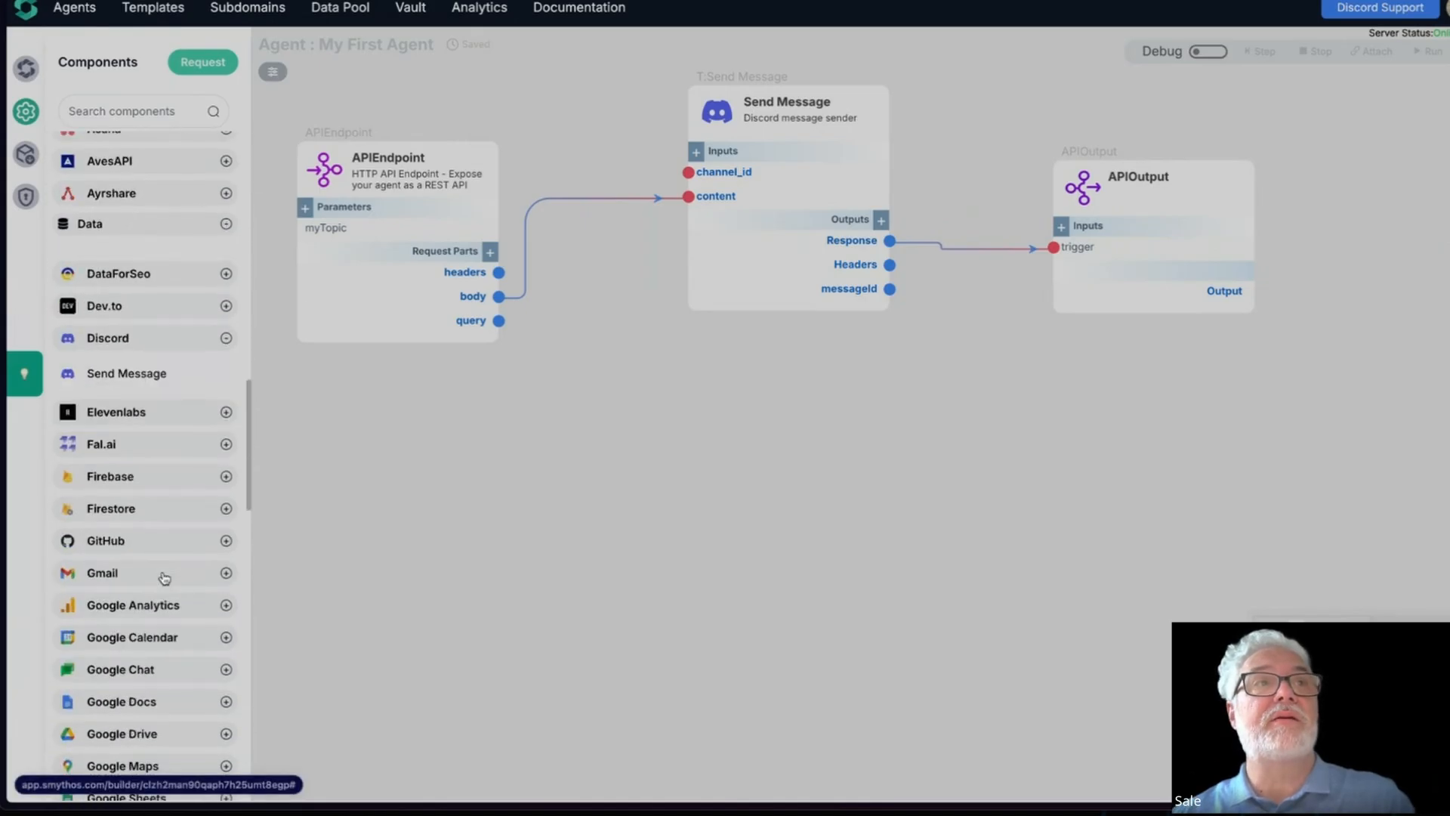
scroll(164, 579, down, 7)
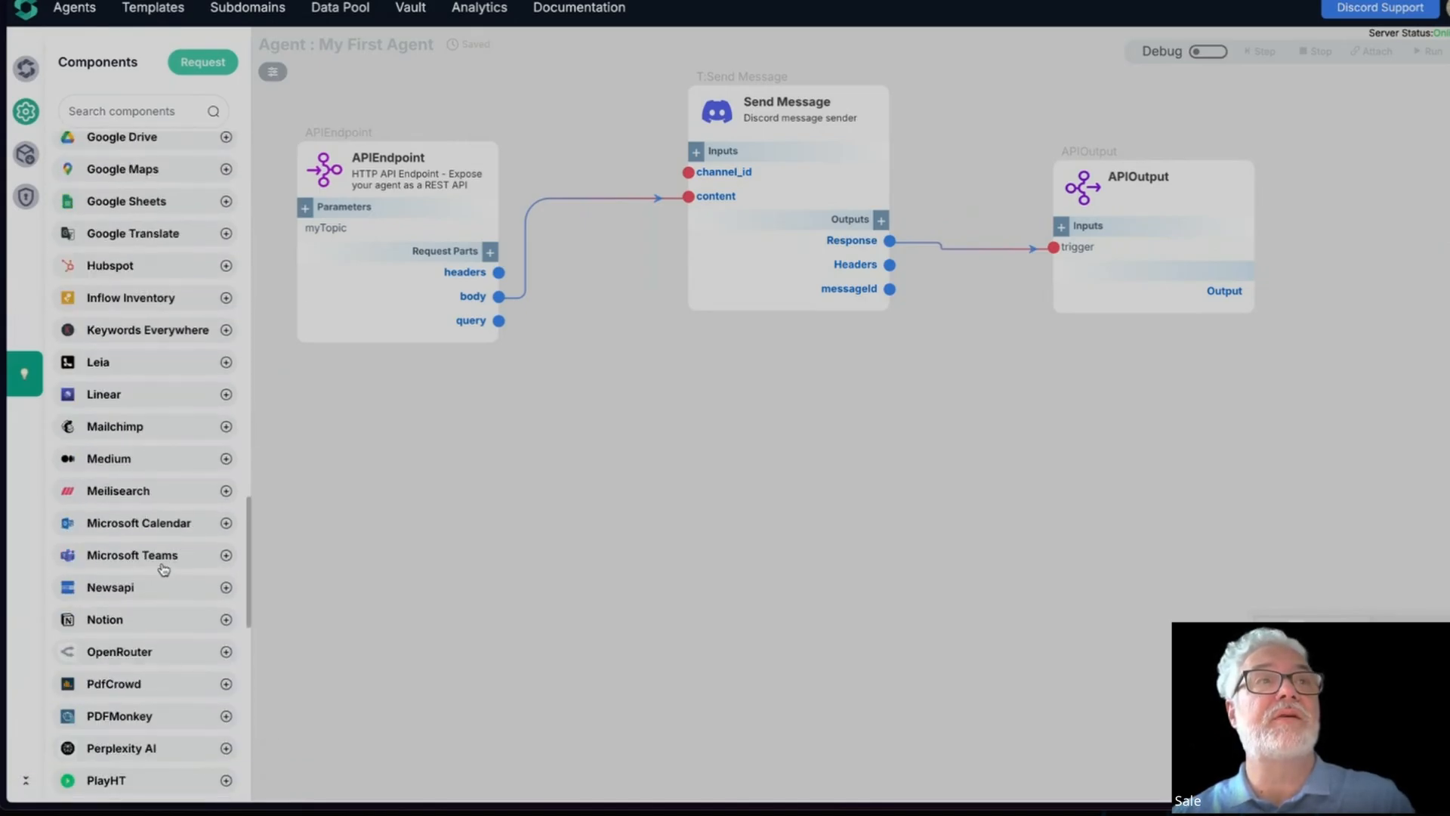
click(151, 559)
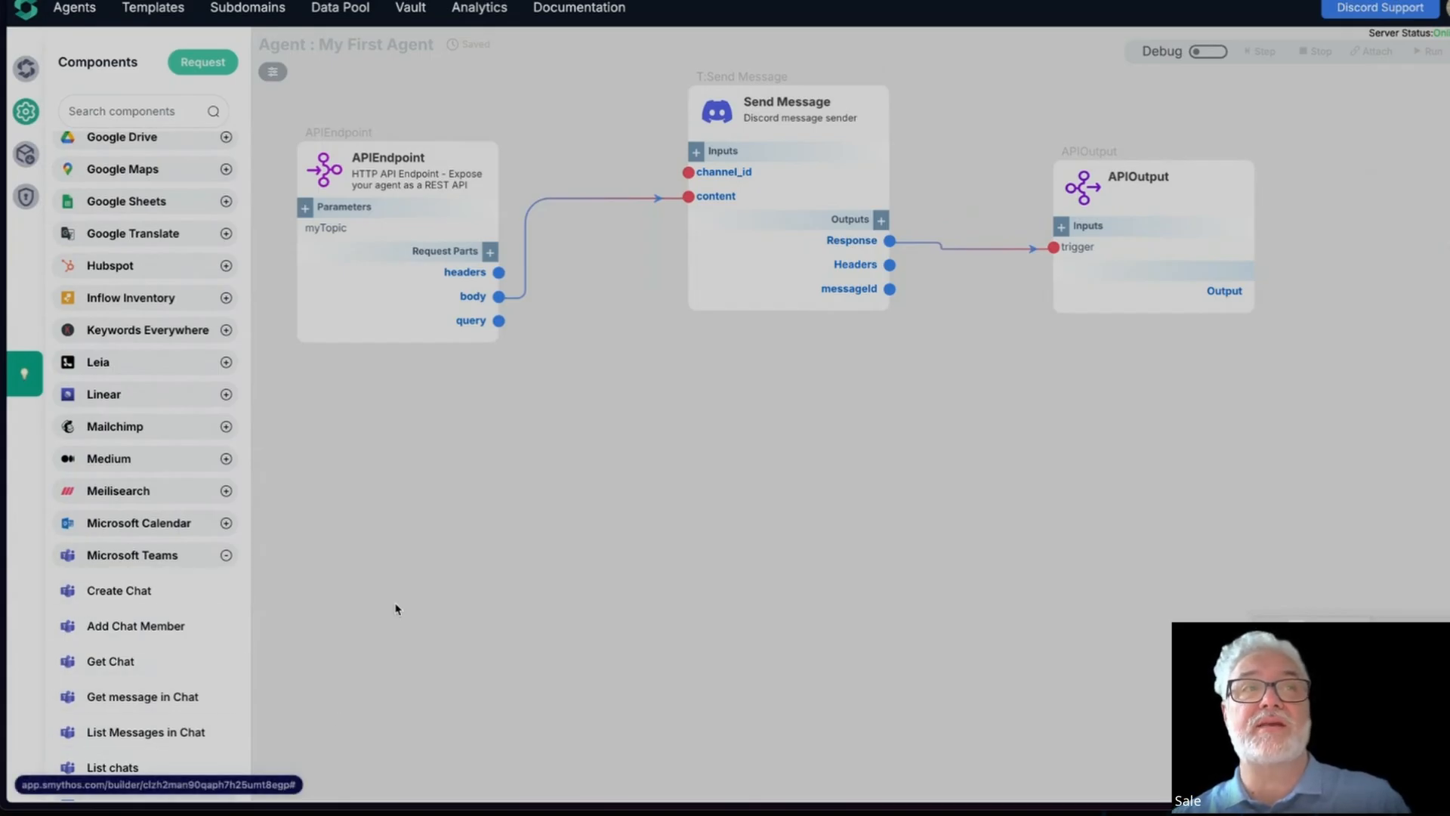
click(163, 559)
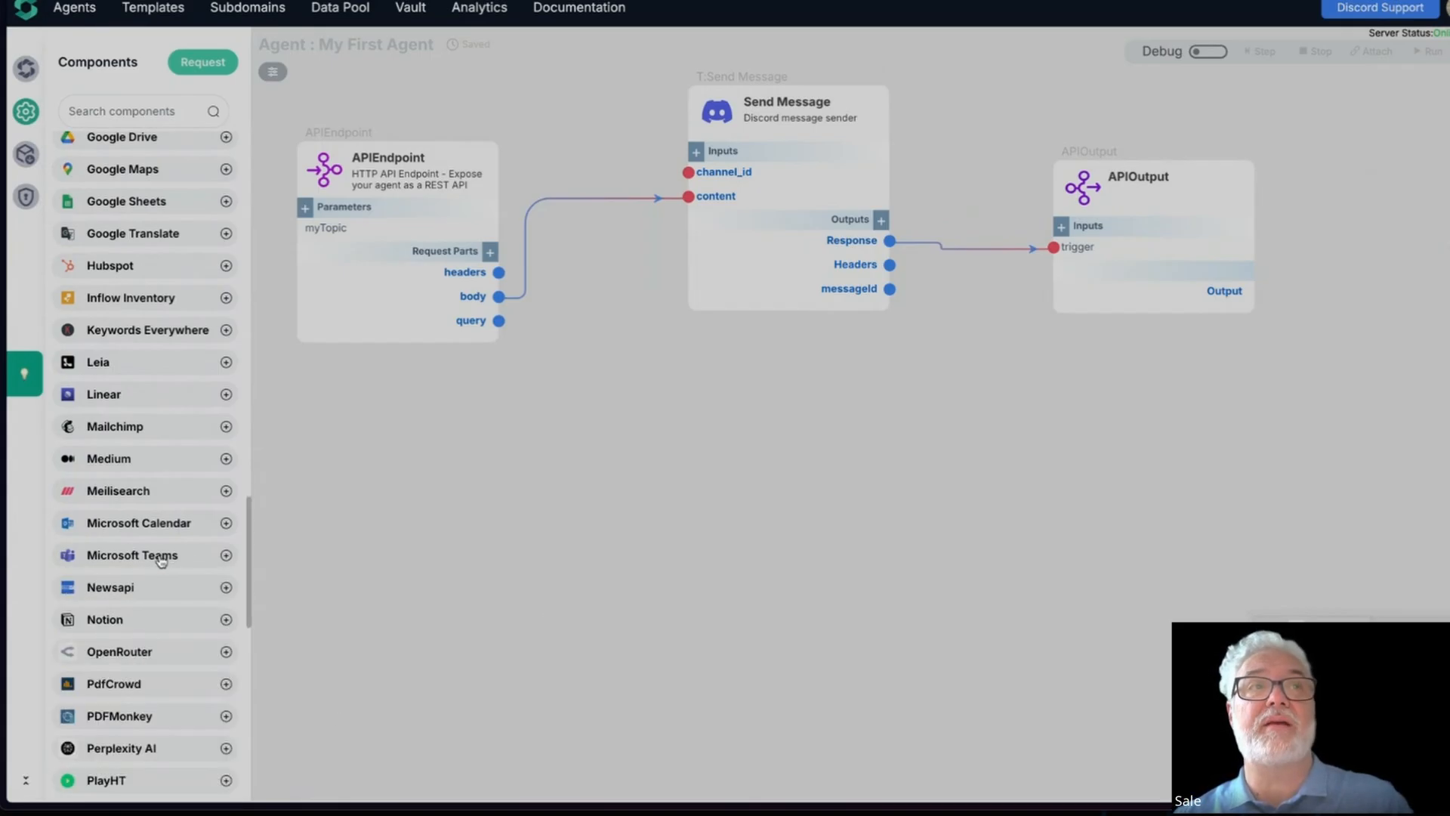
click(117, 525)
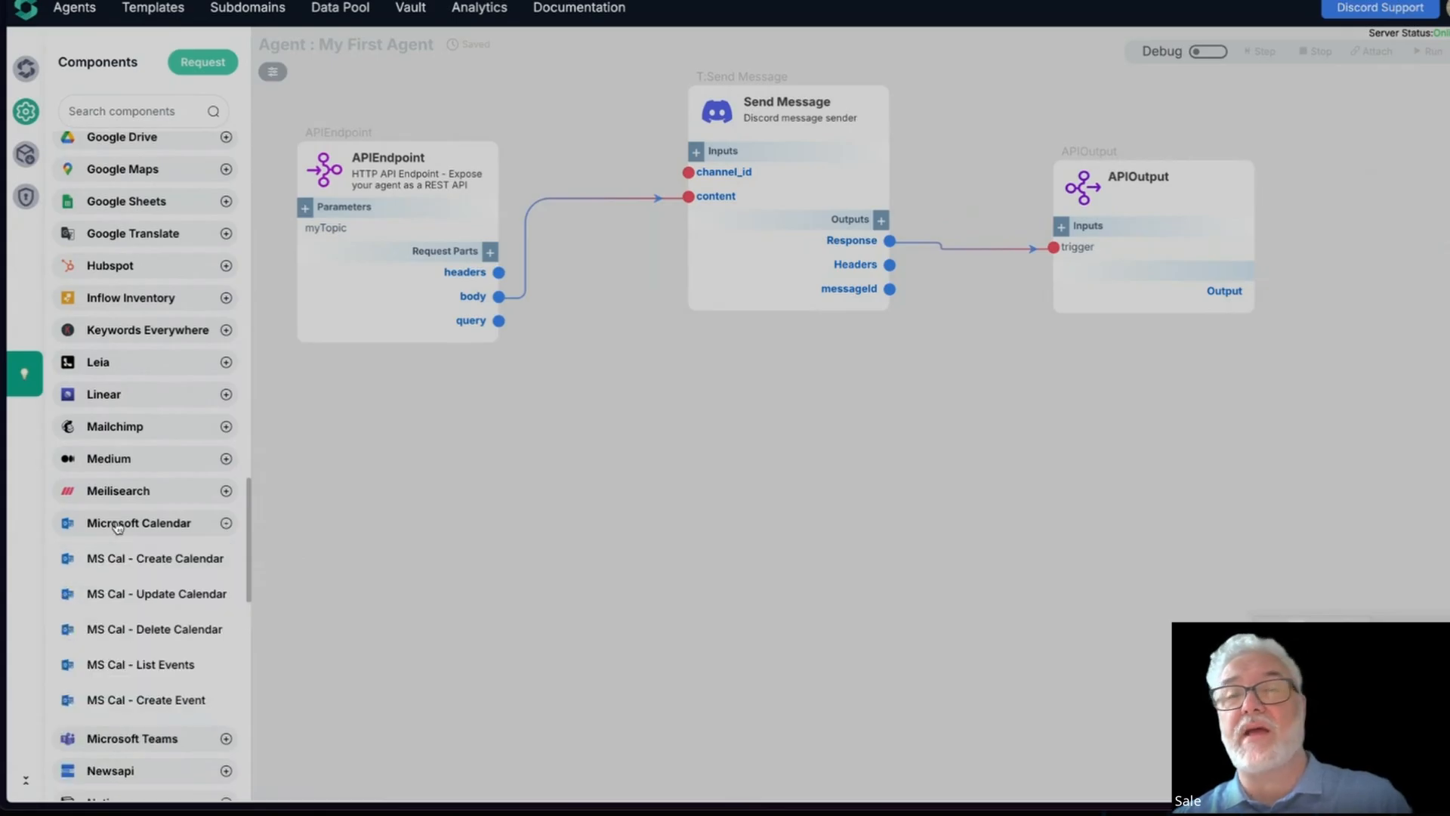
click(117, 525)
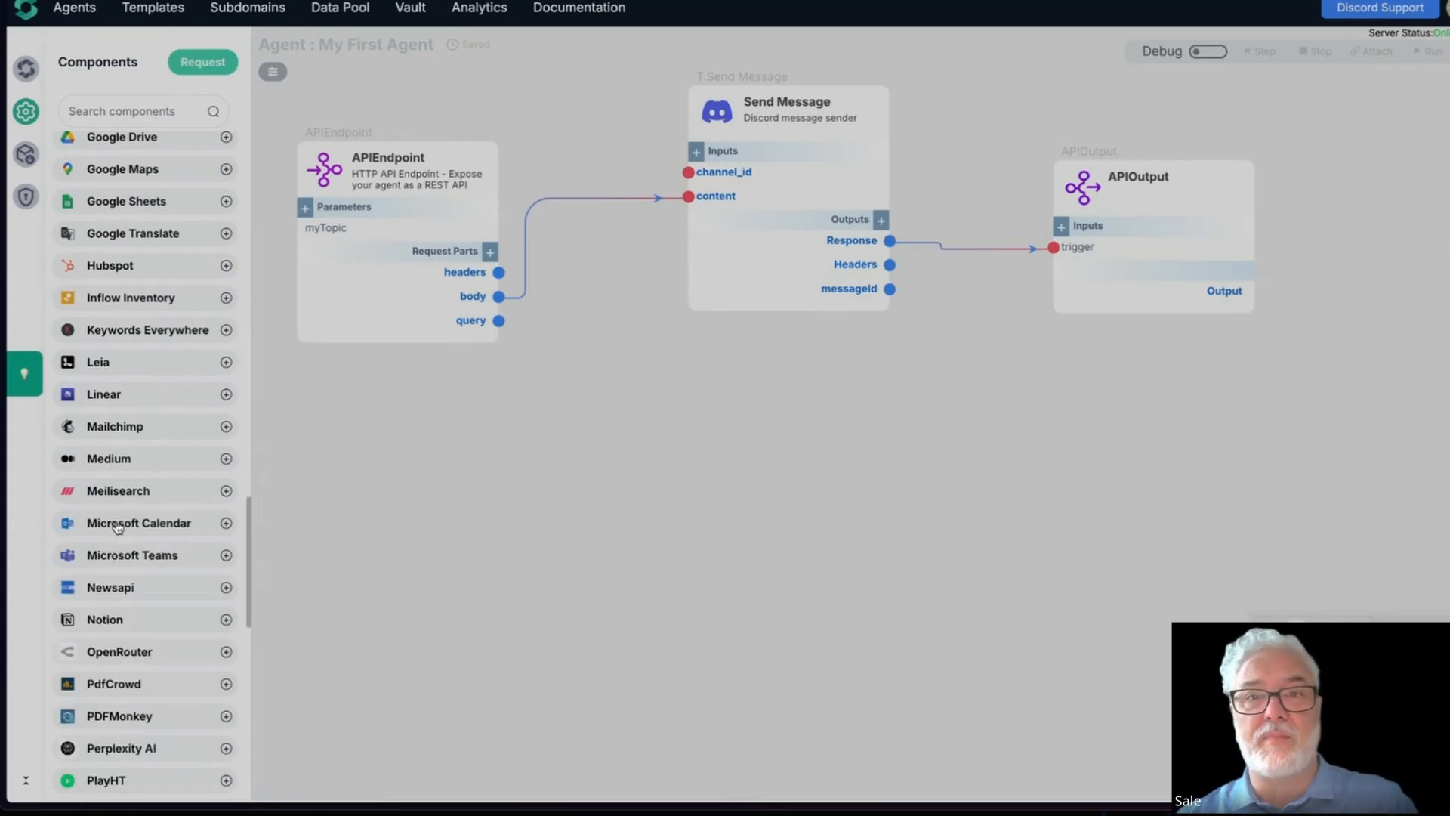
scroll(139, 654, down, 3)
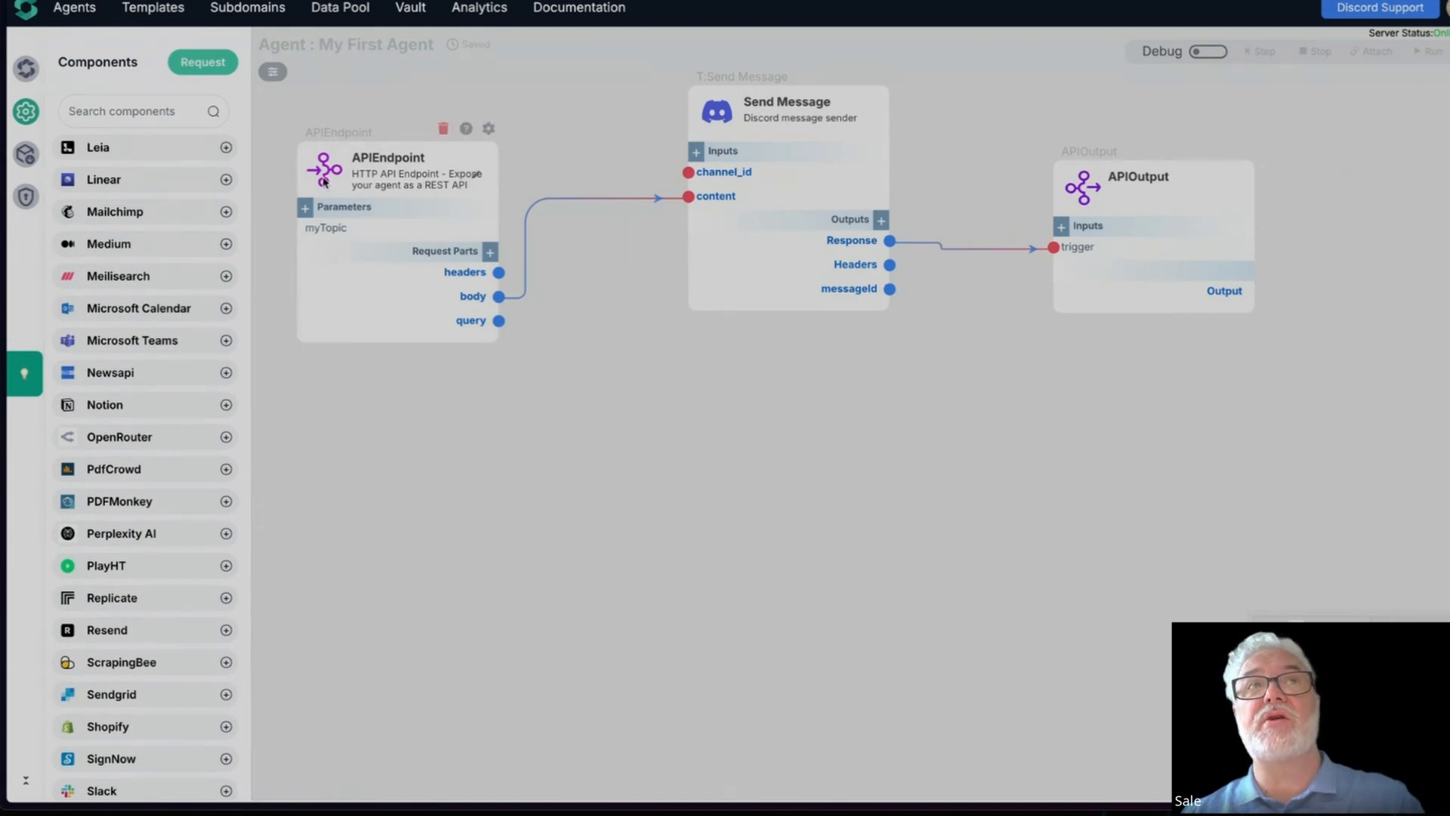
Move the APIEndpoint and the APIOutput down so that Send Message sits higher than both
mouse_move(331, 129)
mouse_down()
mouse_move(318, 240)
mouse_move(310, 147)
mouse_move(329, 126)
mouse_up()
drag(1082, 188, 1094, 351)
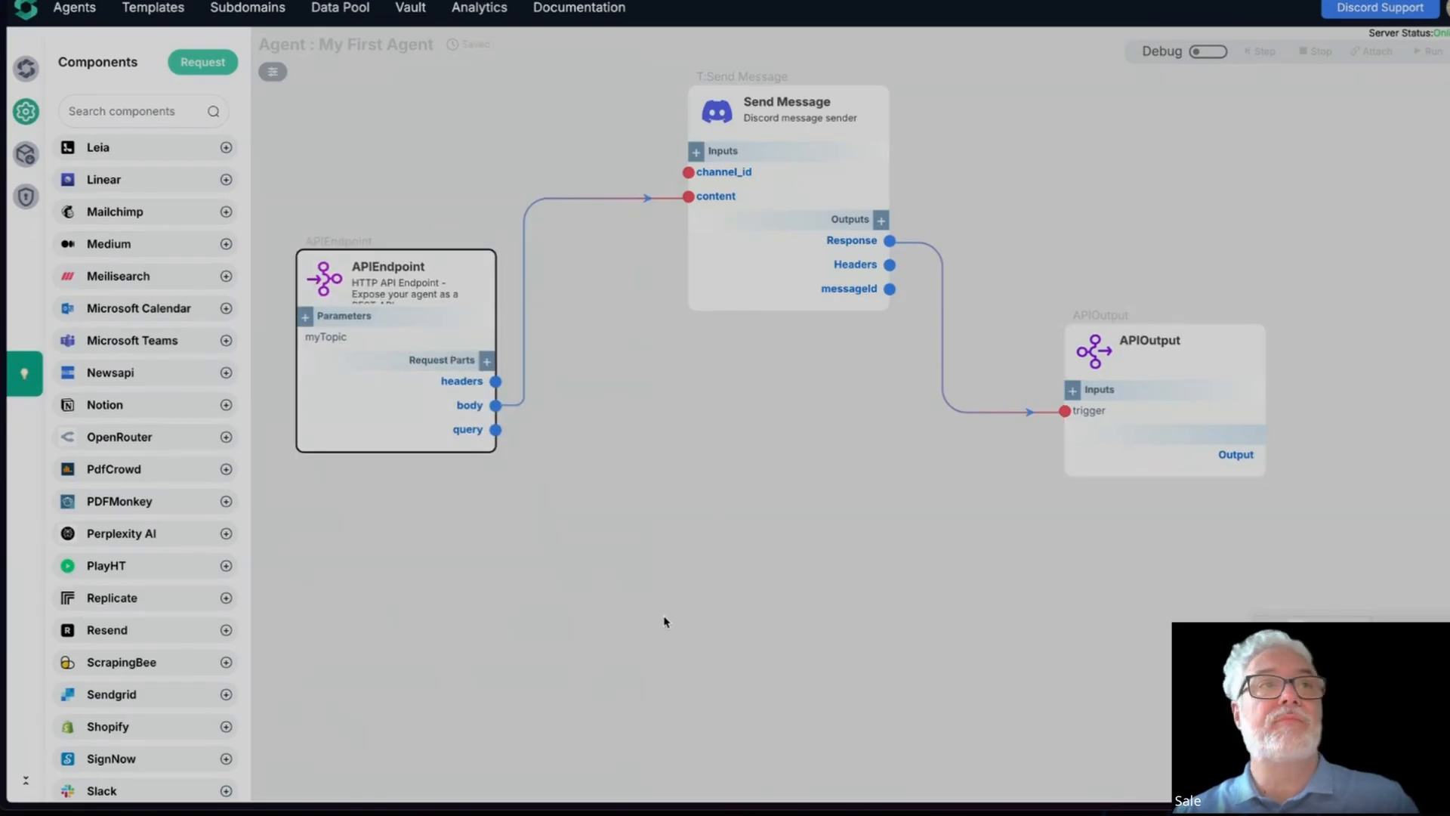
scroll(206, 714, down, 10)
scroll(207, 716, up, 3)
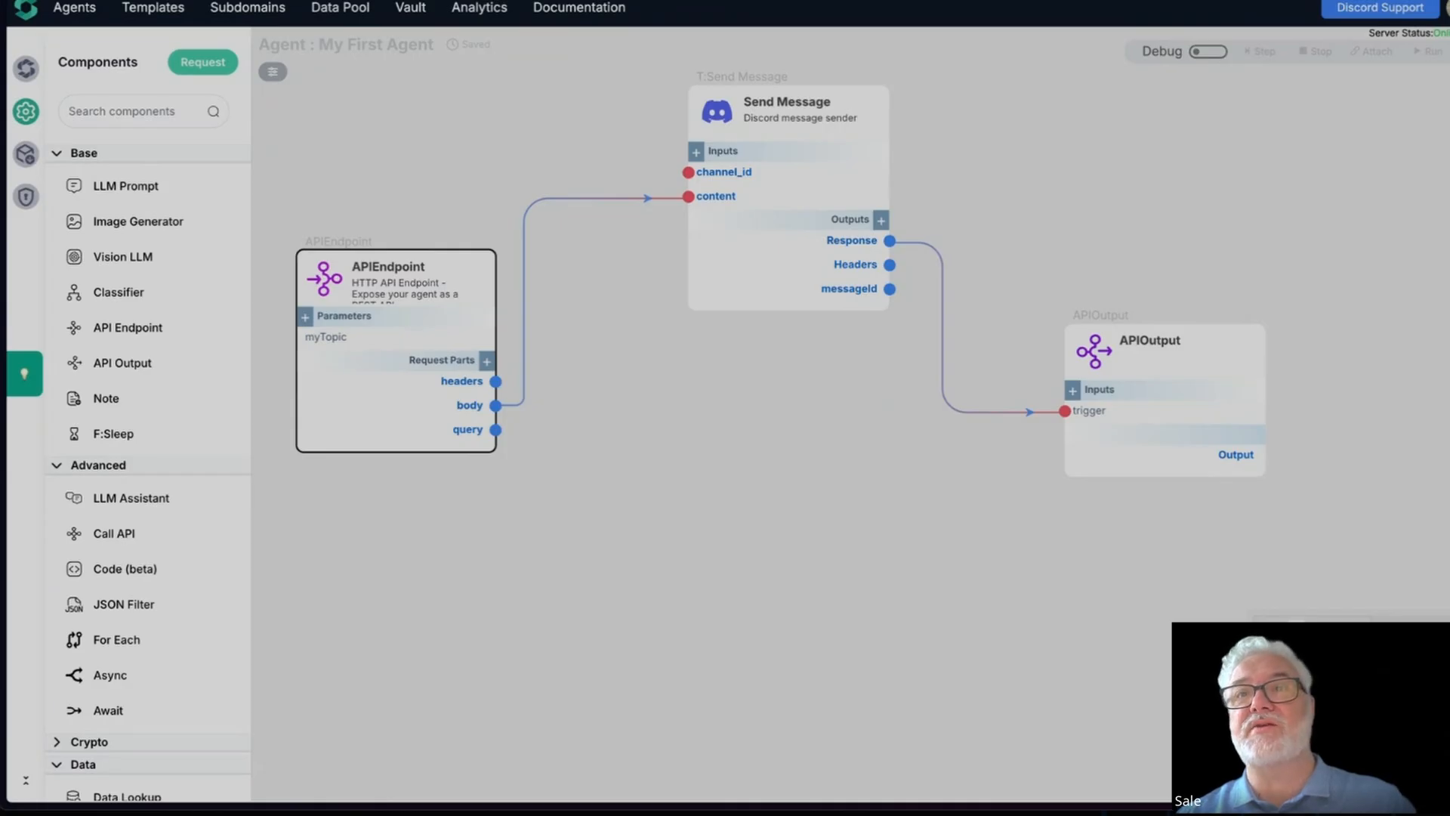
Open the agent's chat, ask it a question about Generative AI, and read through its reply
click(1372, 773)
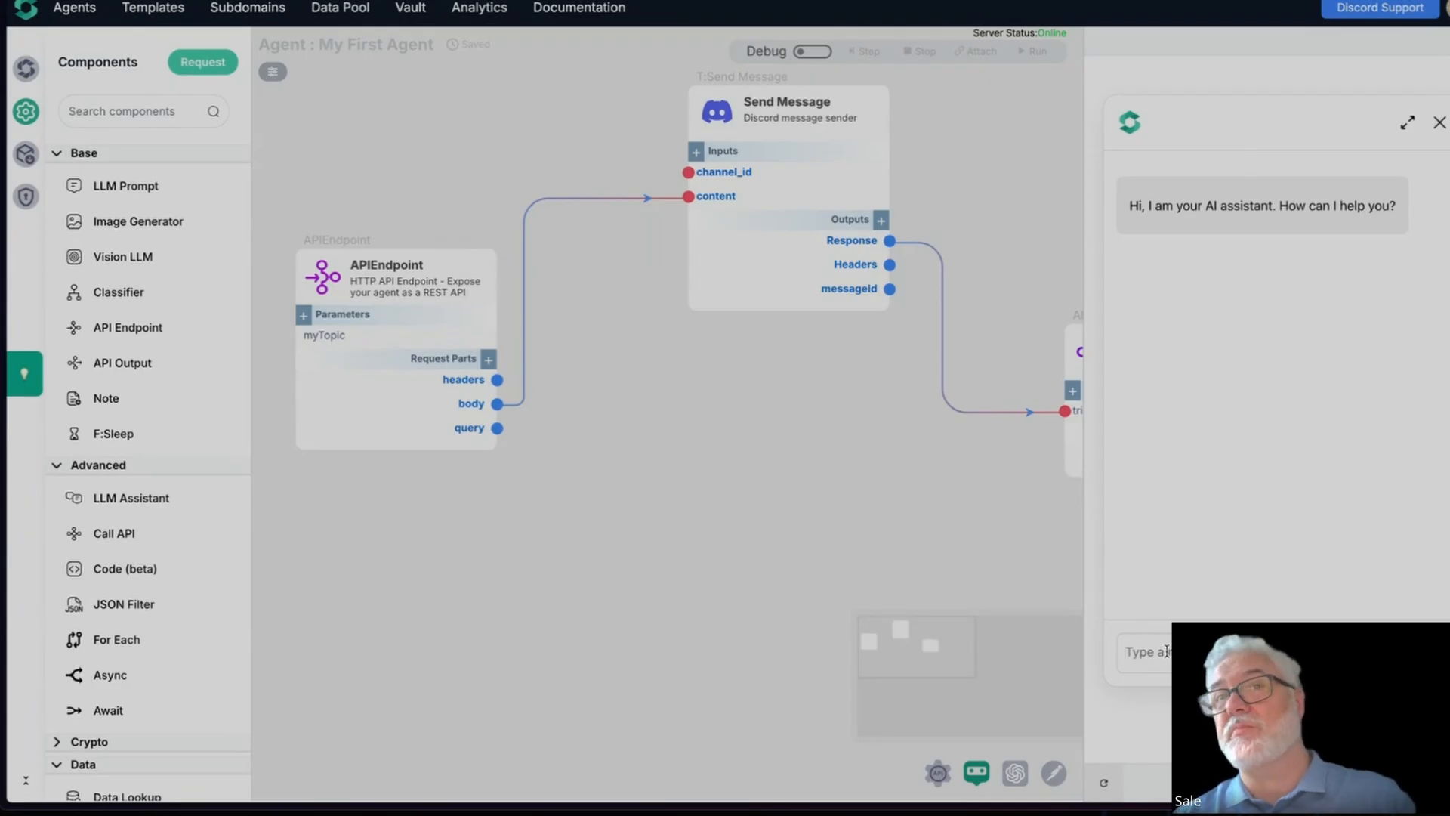
click(1127, 651)
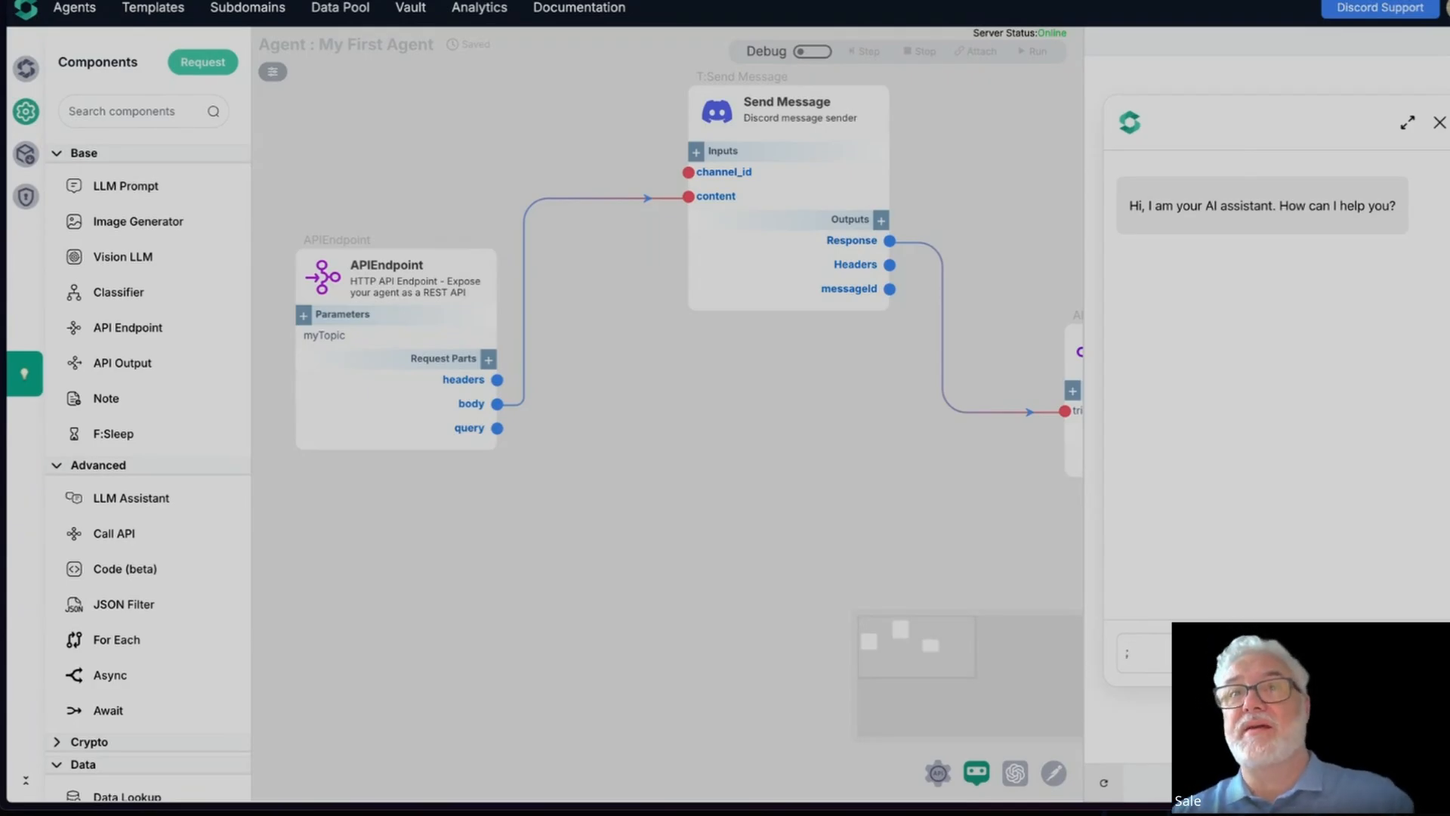
key(BackSpace)
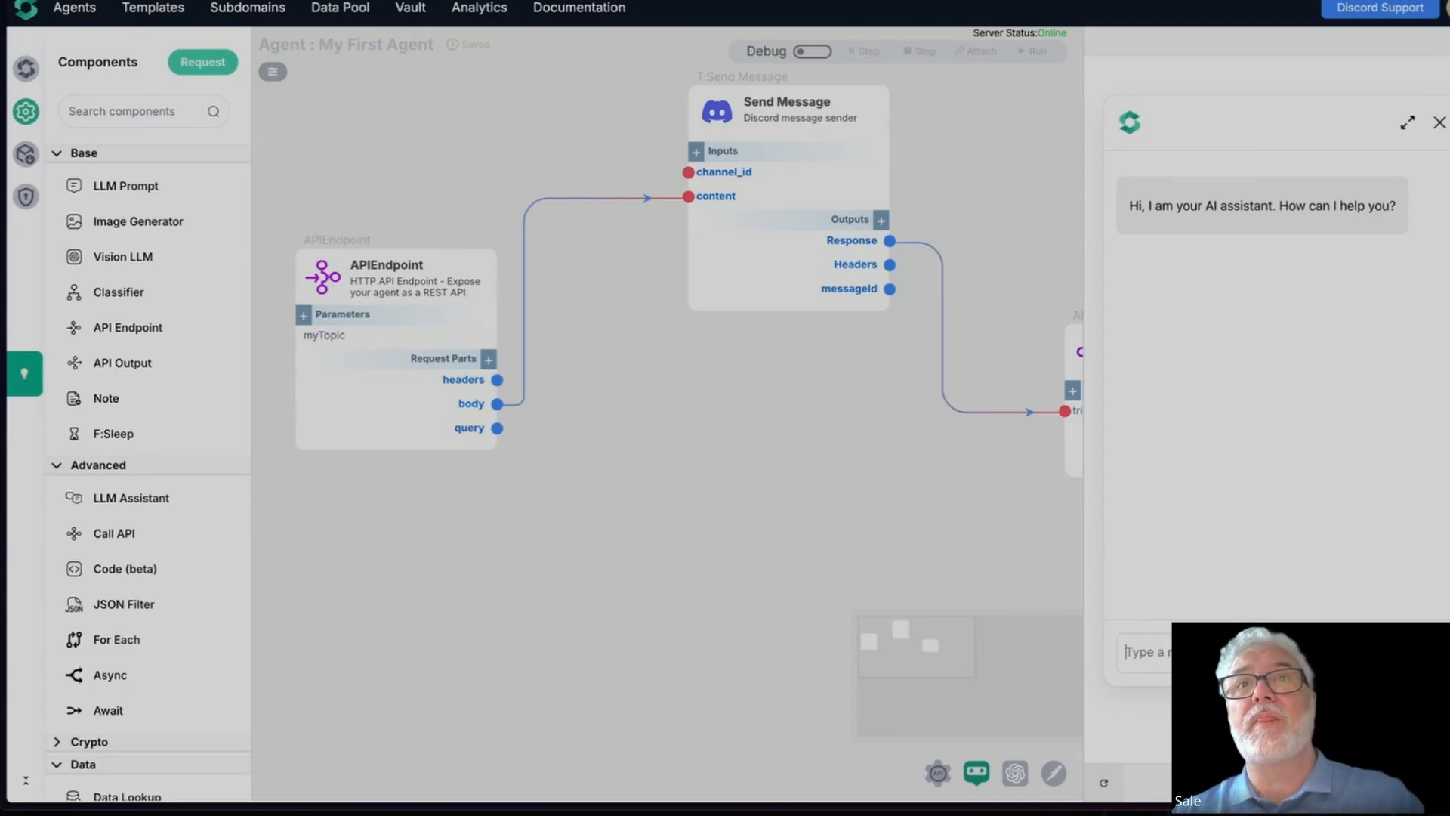
text(what ca)
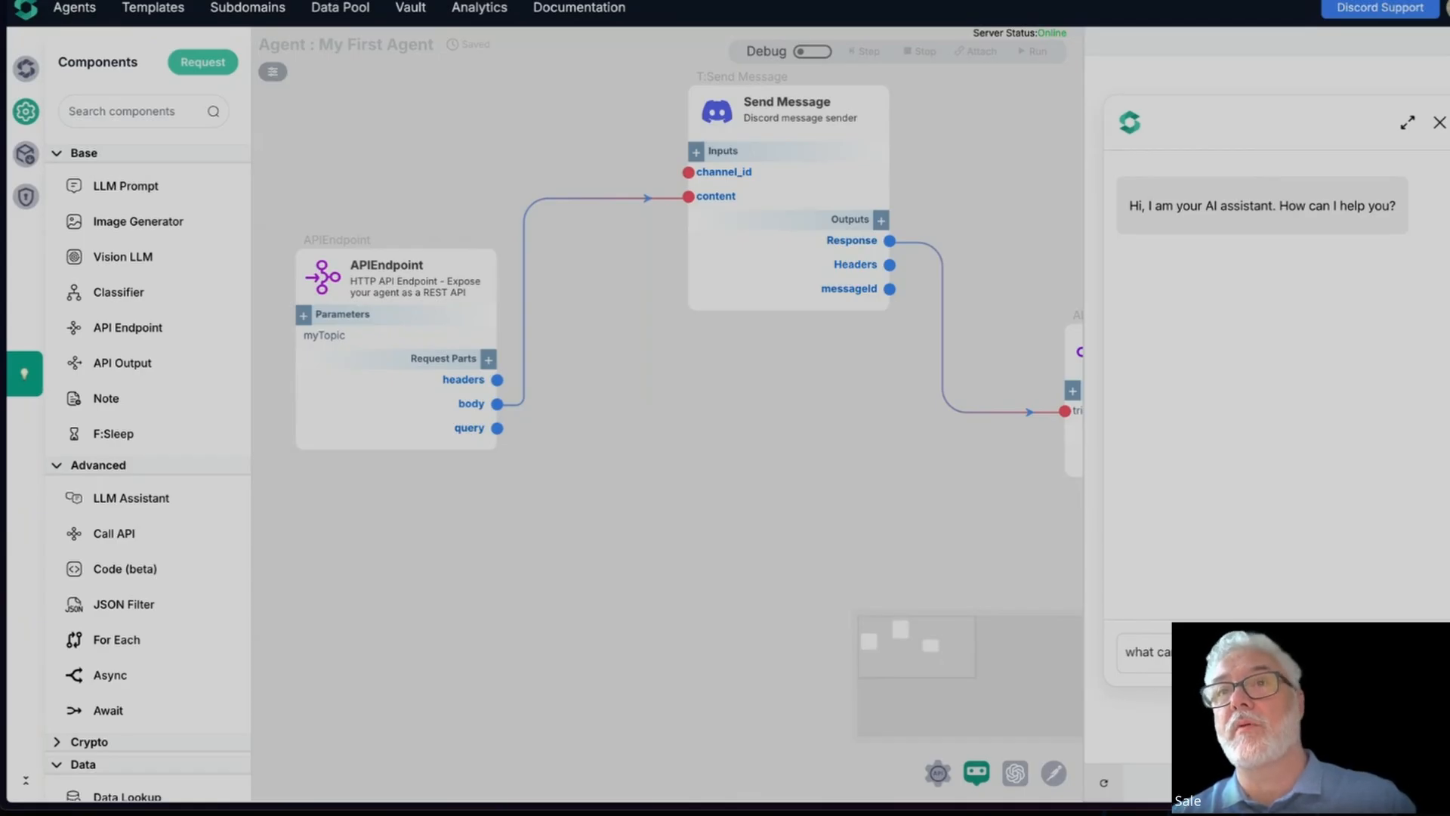
text(rat)
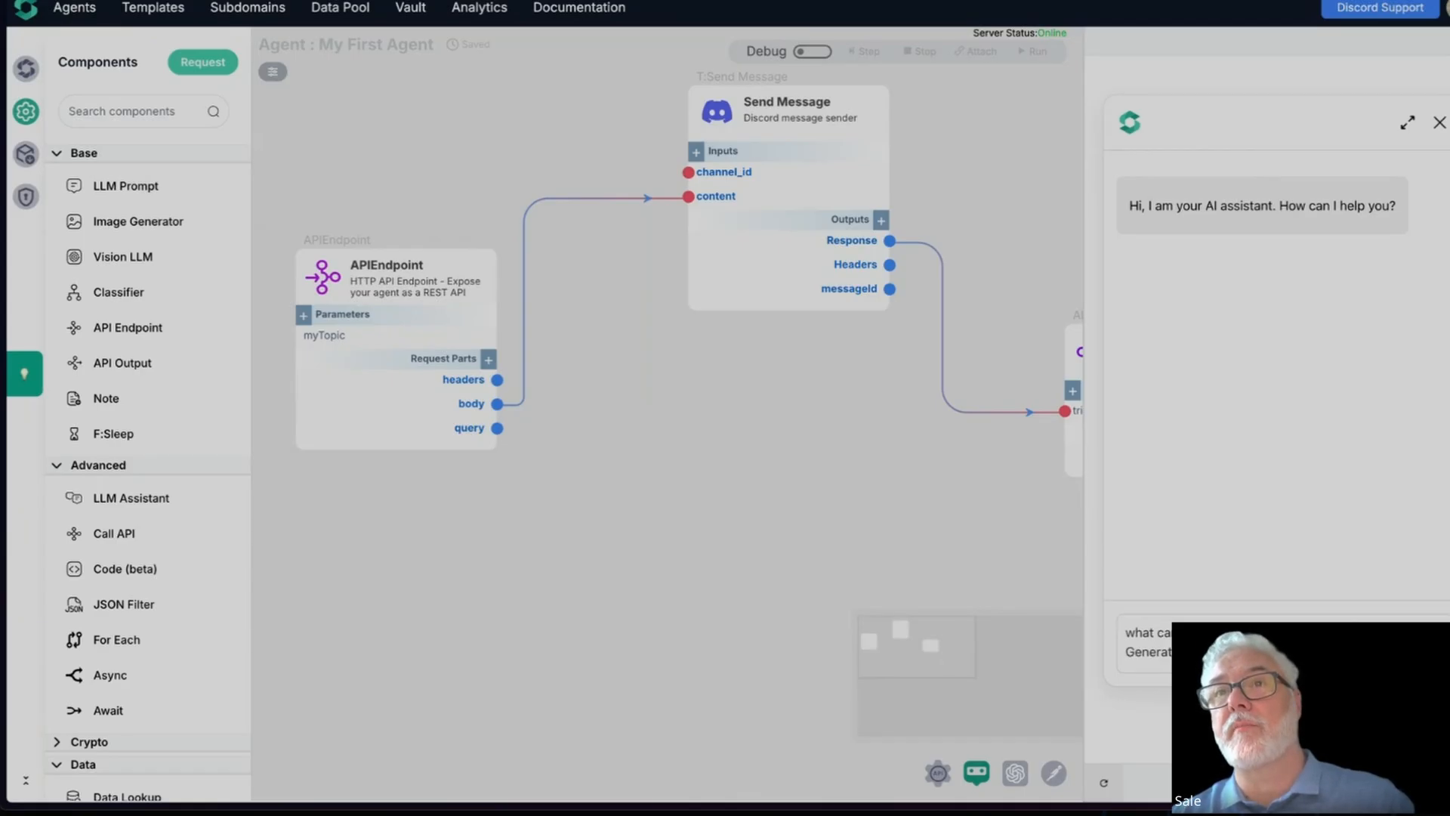
key(Return)
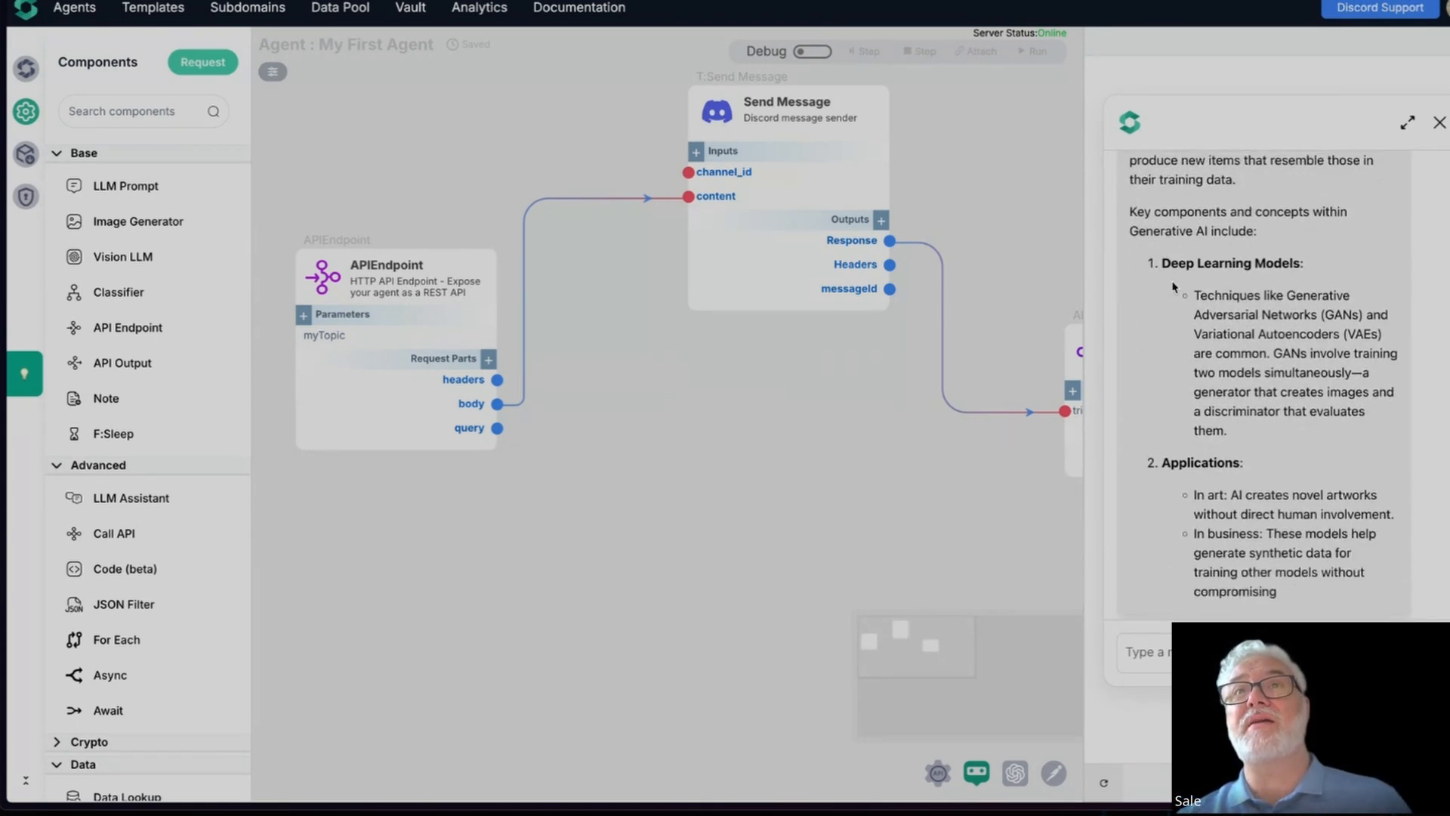
drag(1175, 287, 1310, 610)
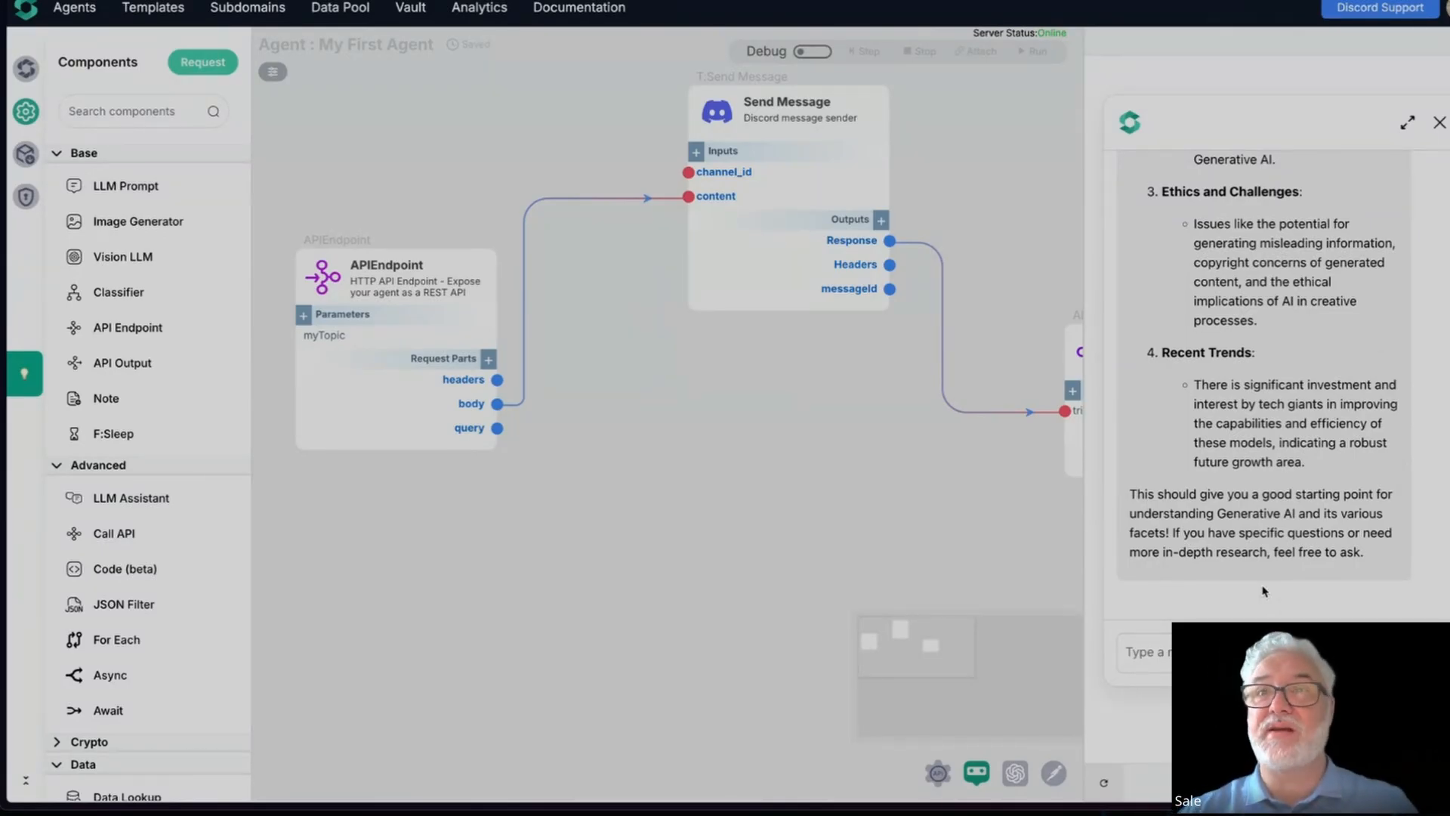
scroll(1318, 430, up, 10)
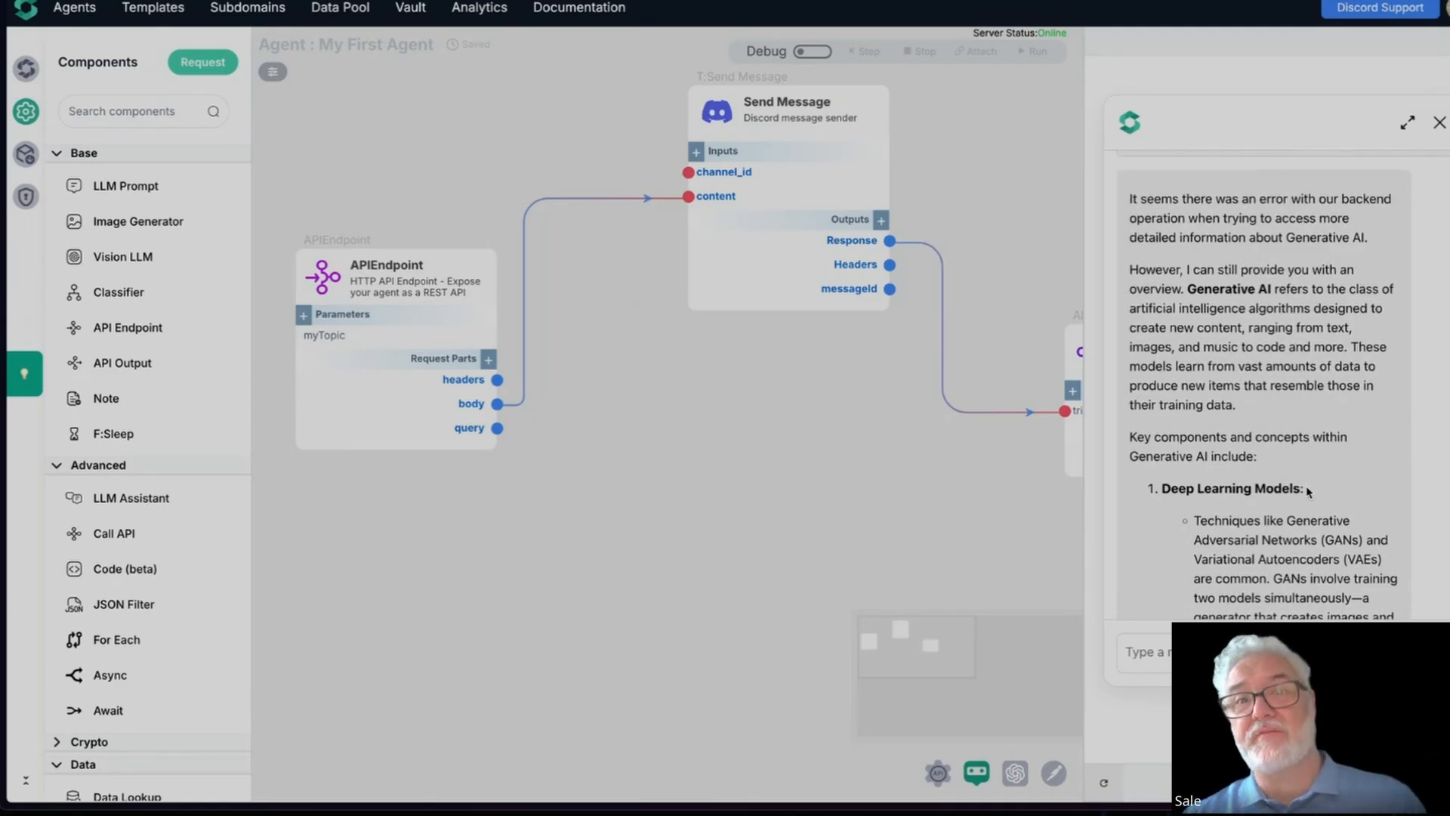
scroll(1308, 492, down, 10)
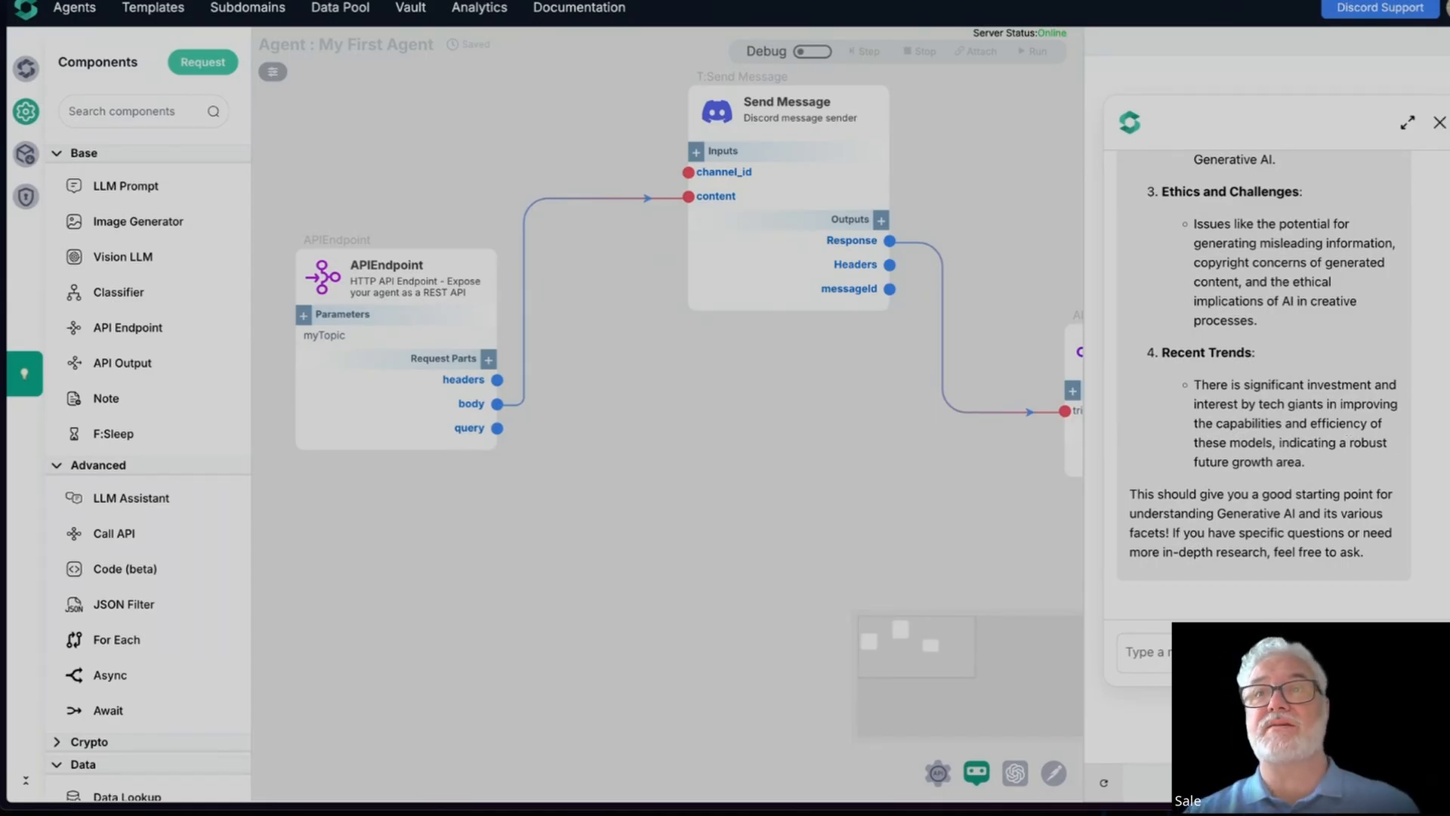
Close the chat, test the GET /api/addAPerson endpoint in the agent's API docs with a first name as myTopic, and review the request URL and response
click(1439, 122)
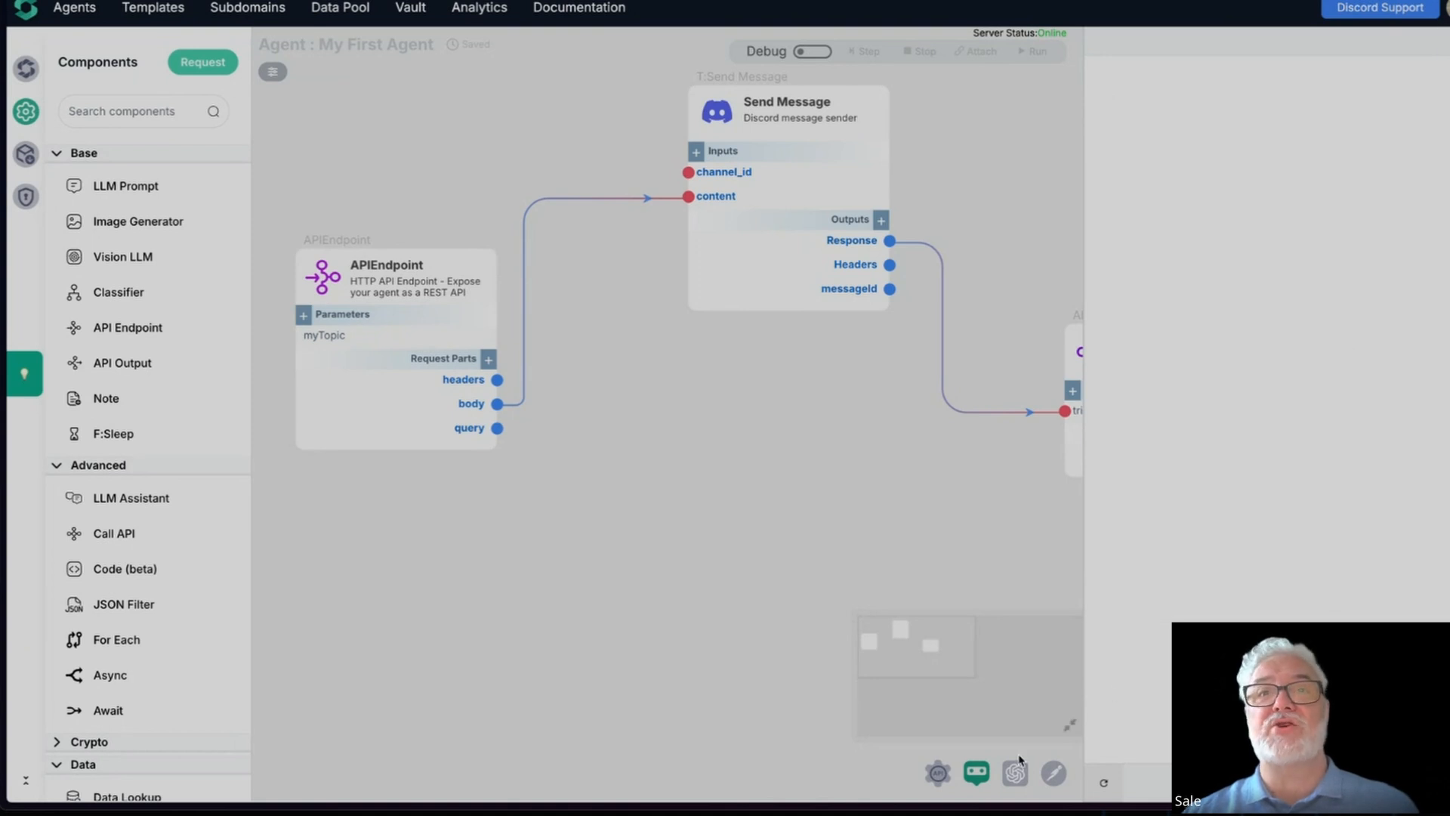
click(938, 774)
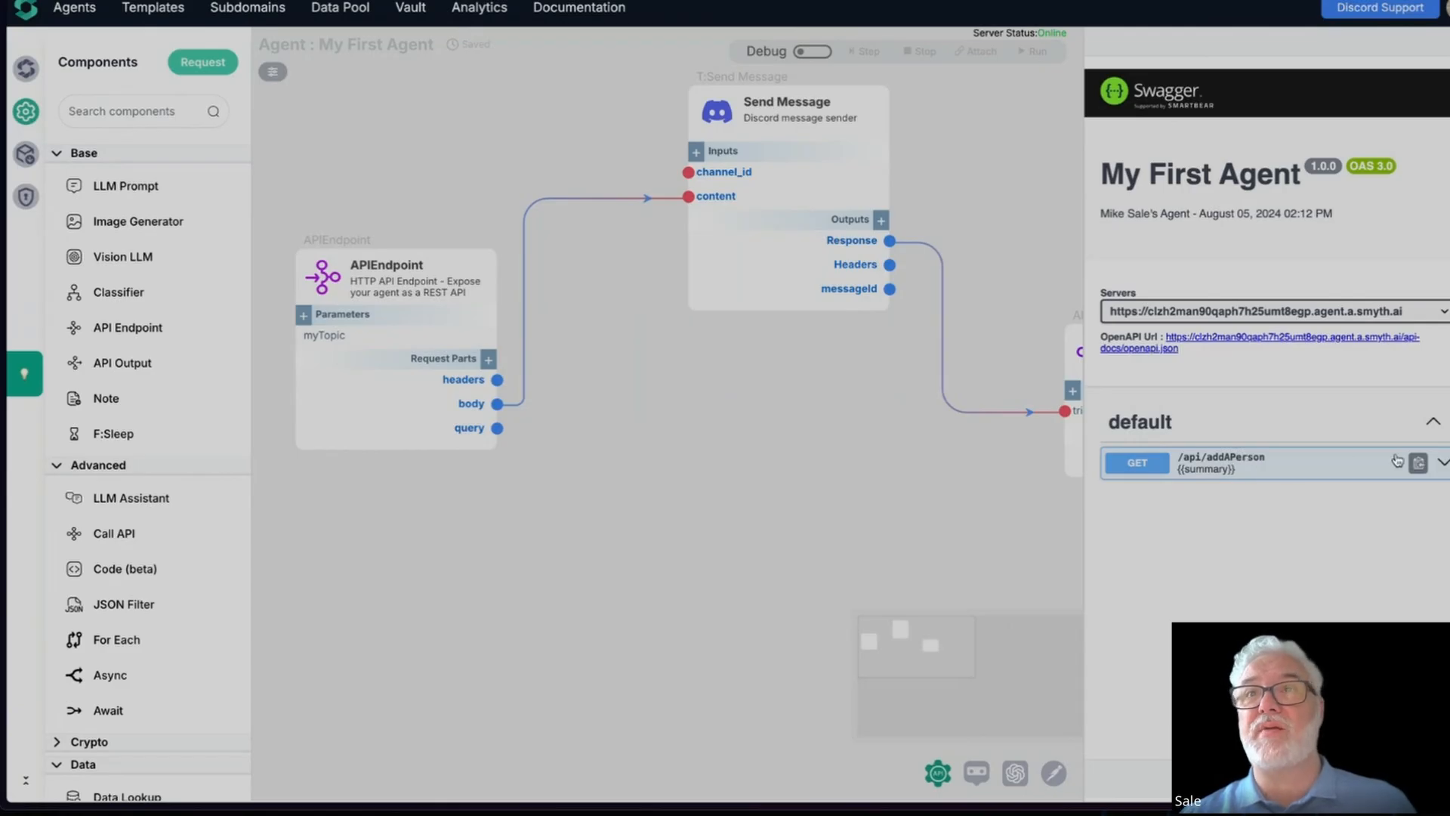
click(1443, 466)
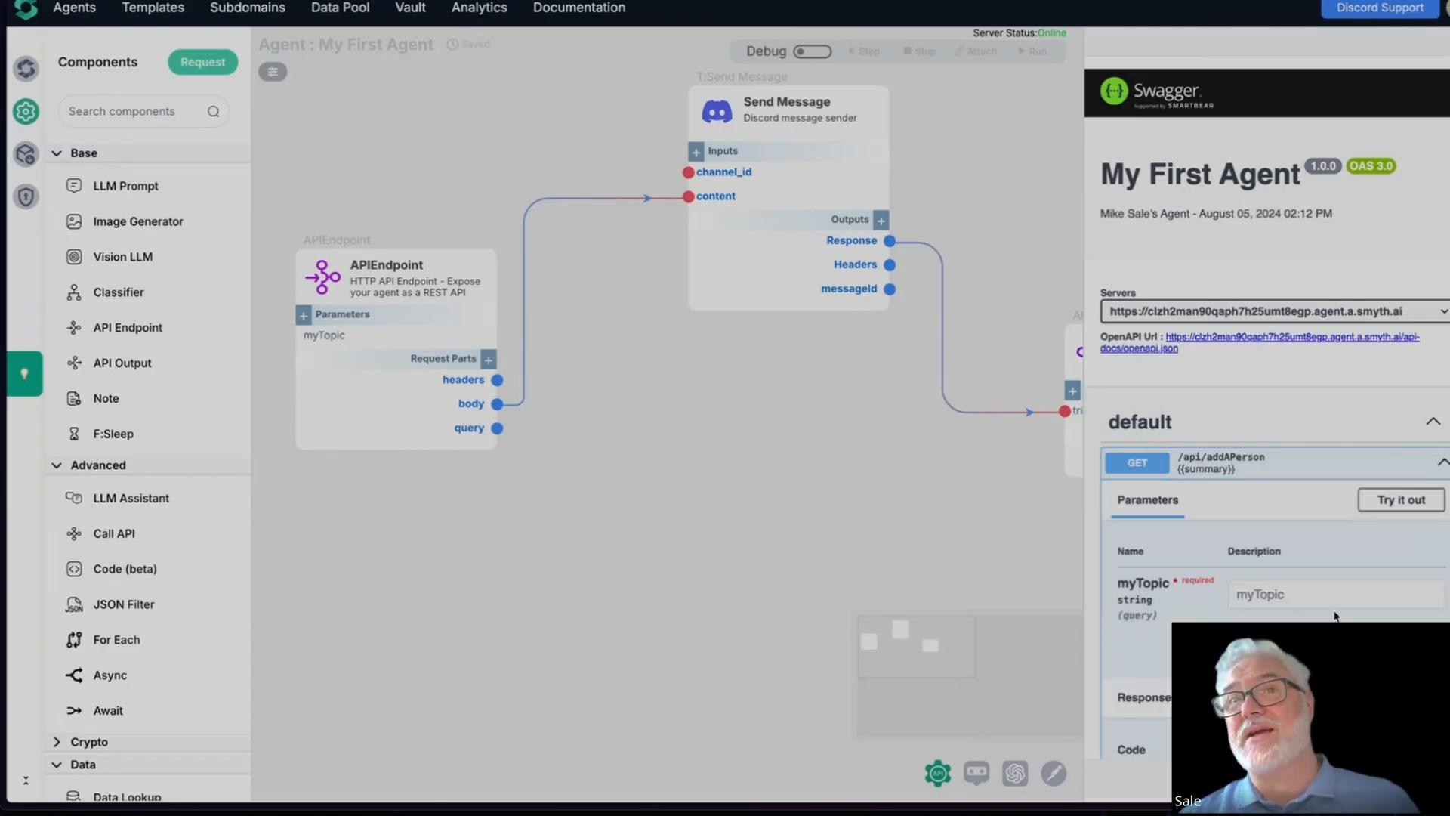
scroll(1335, 616, down, 2)
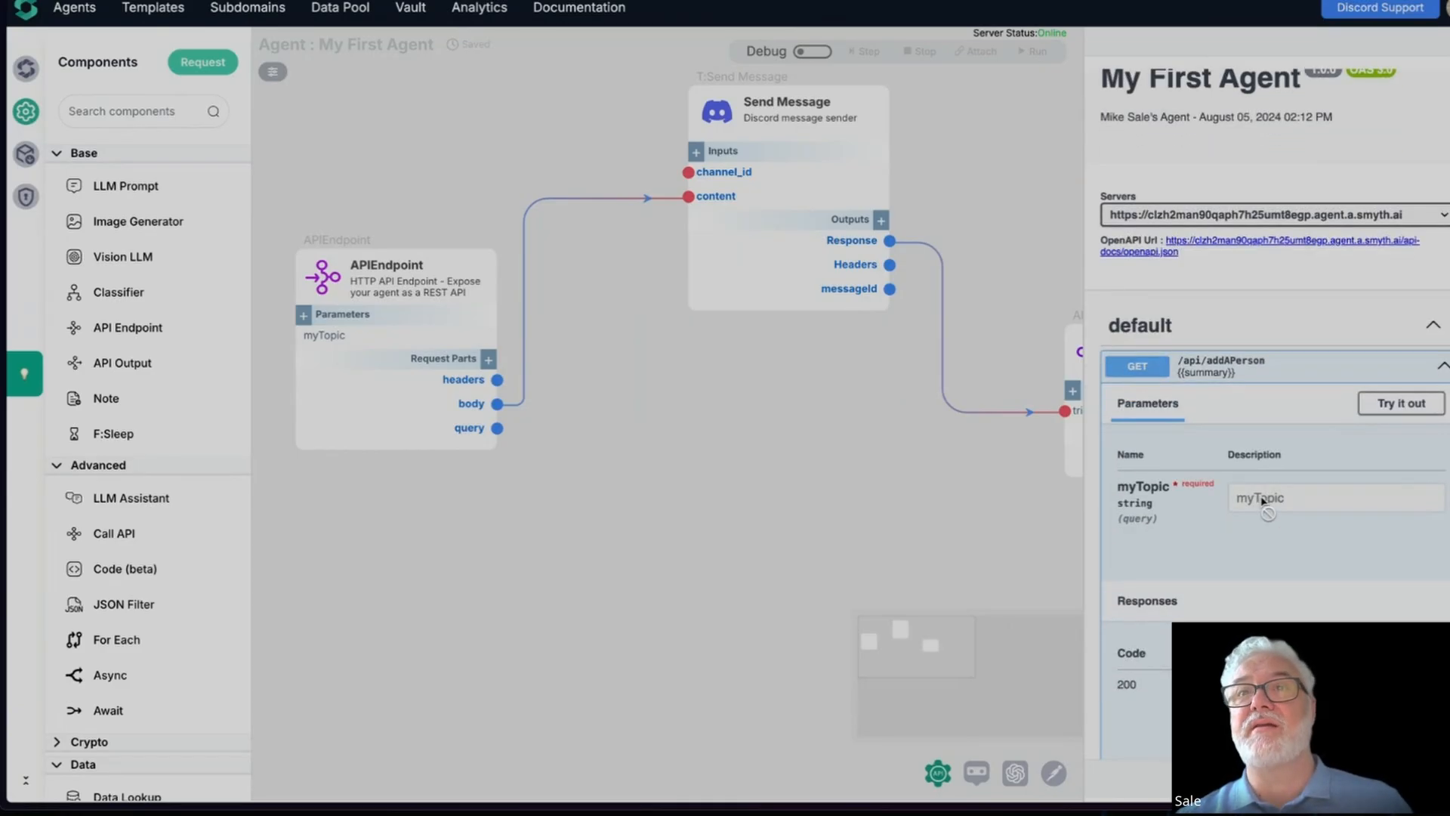
click(1401, 401)
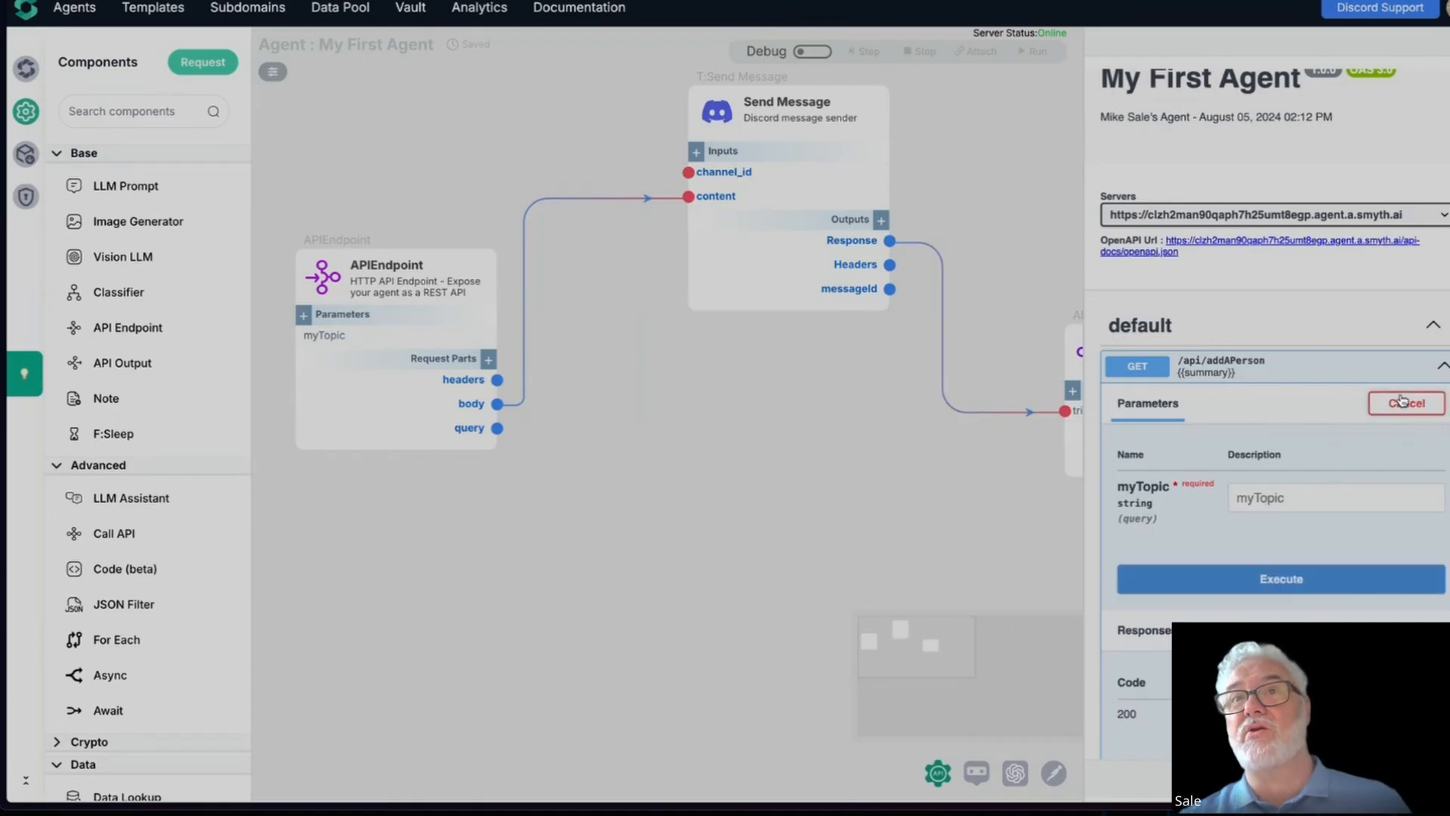
click(1255, 497)
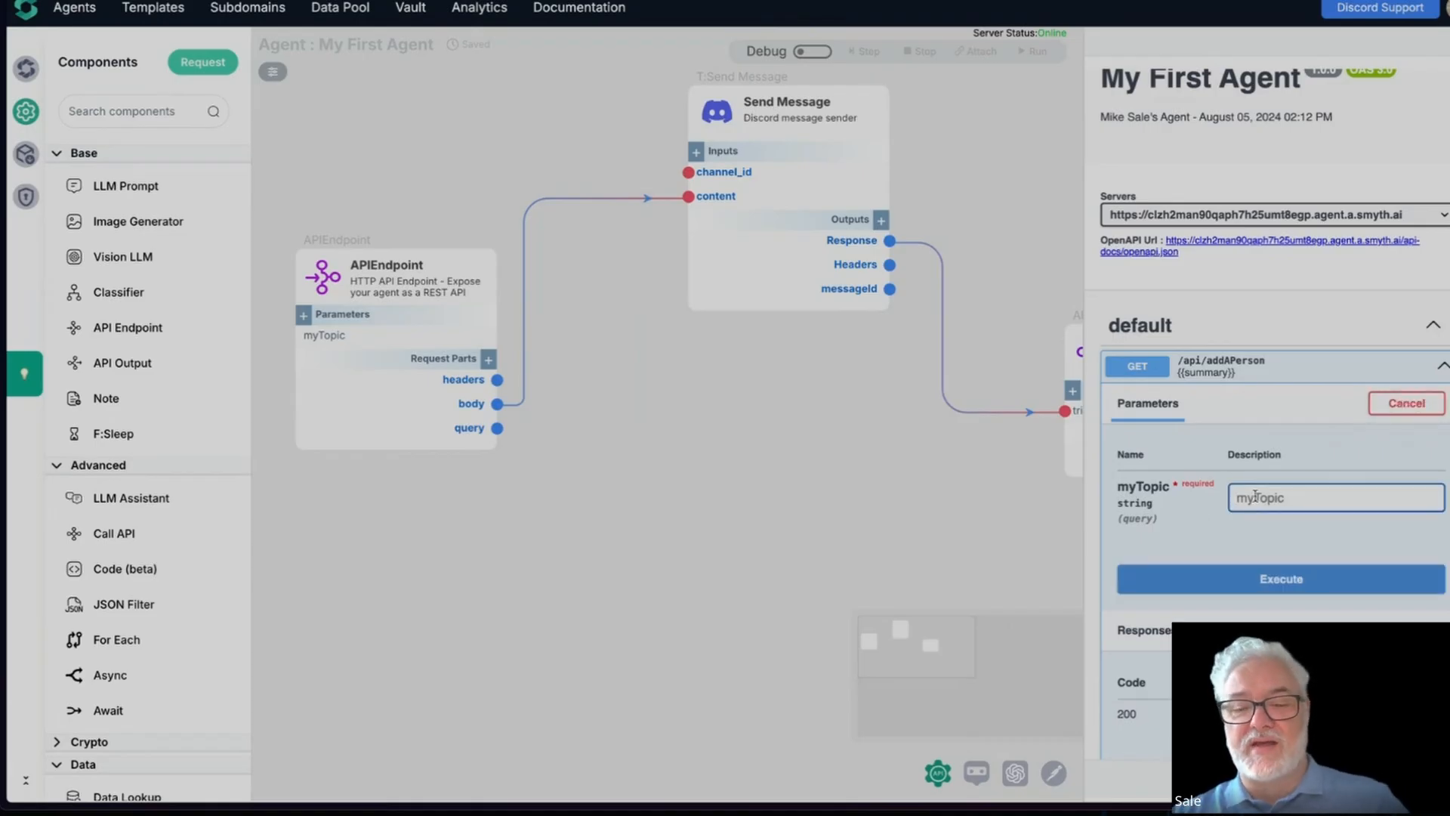
text(Mike)
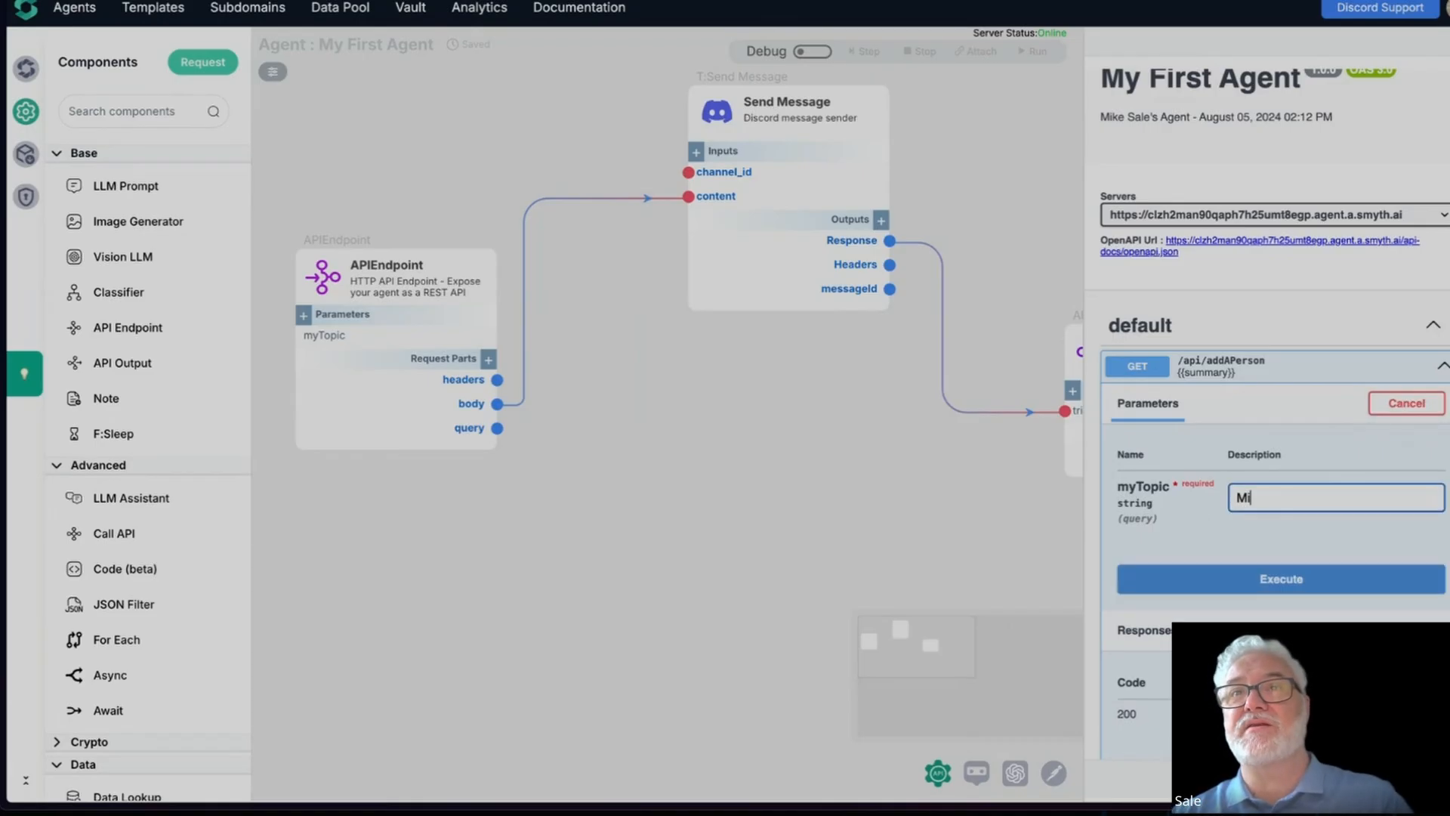
click(1270, 582)
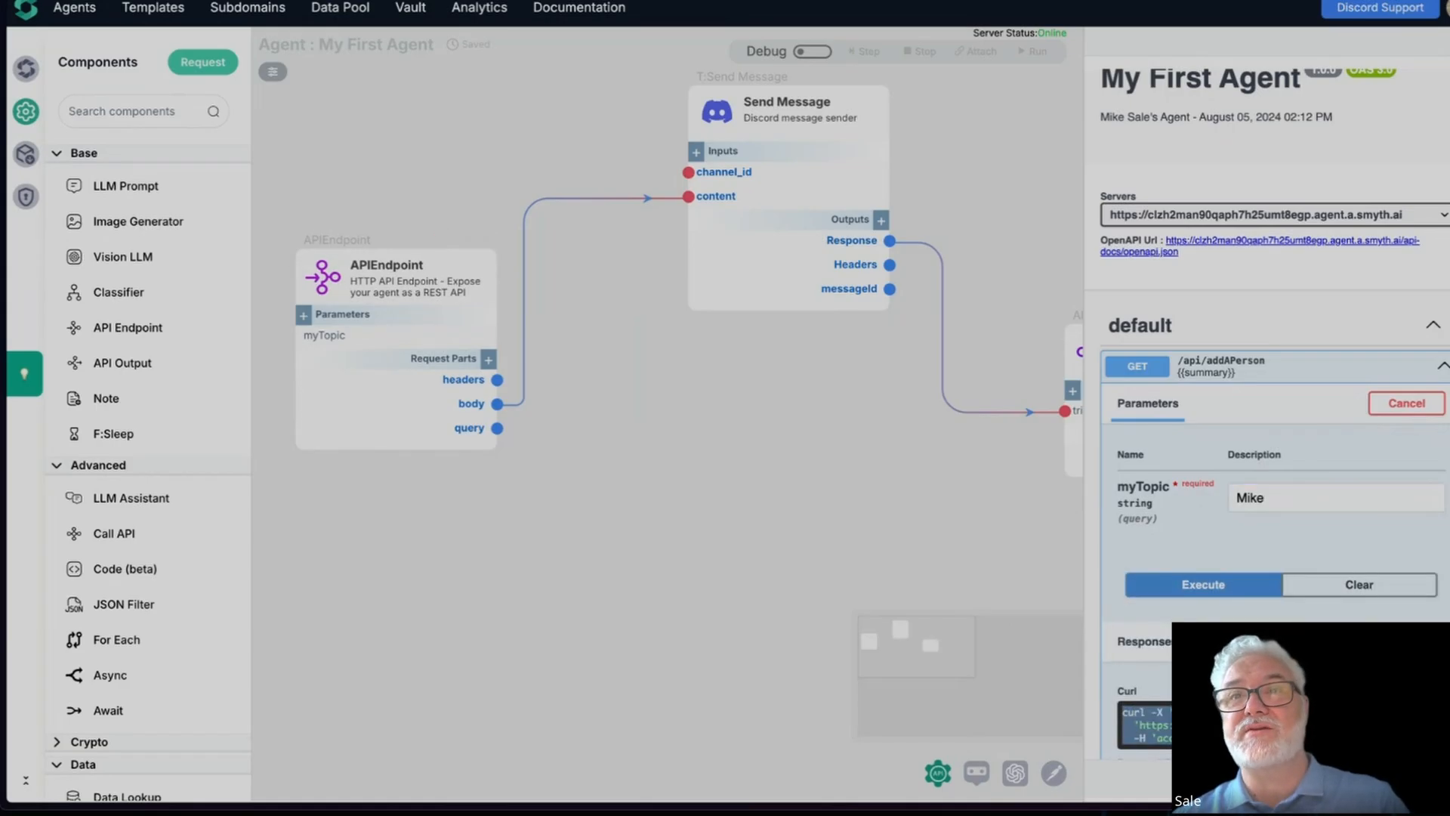
scroll(1277, 453, down, 5)
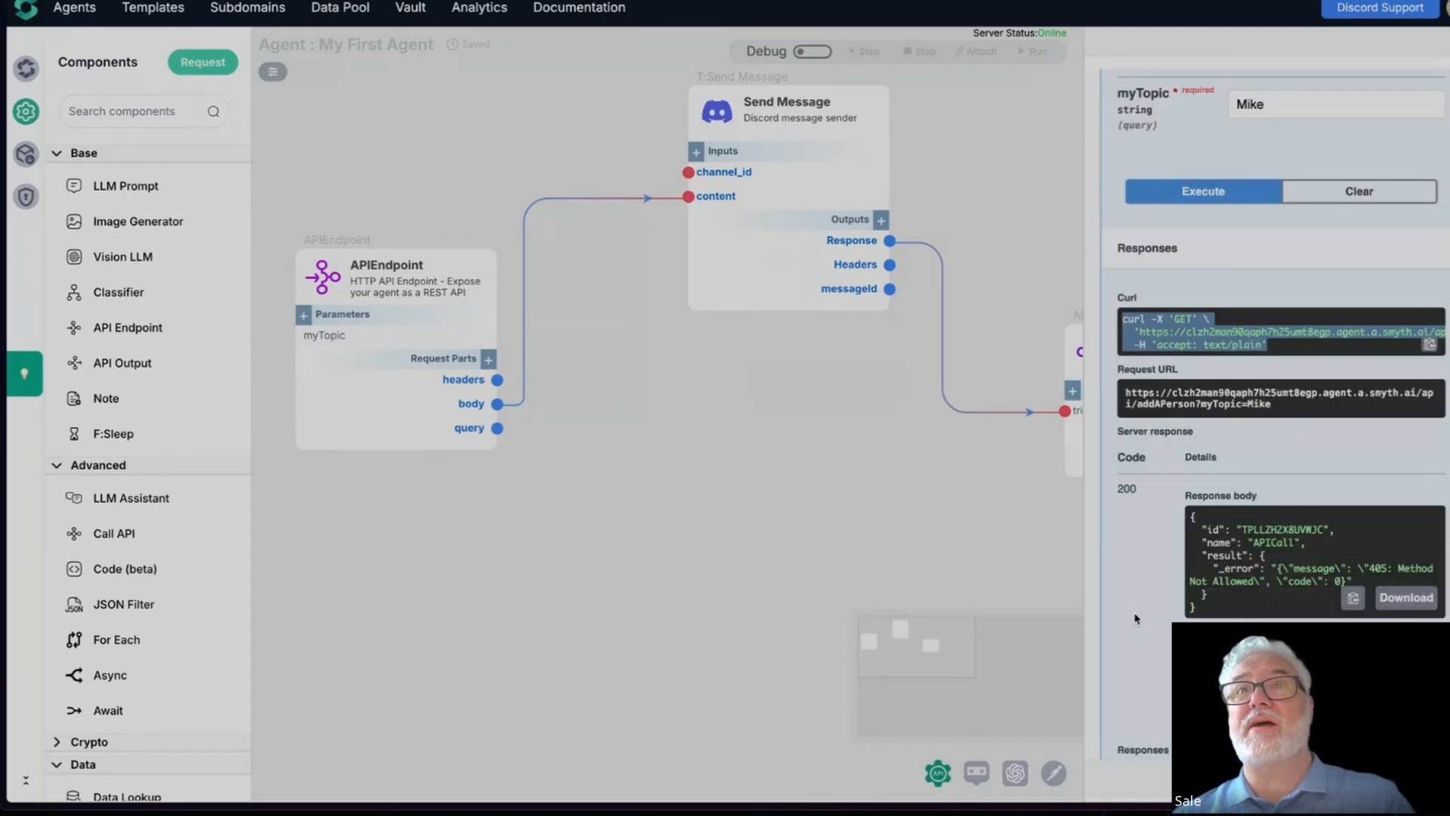
scroll(1146, 638, up, 1)
scroll(1142, 634, up, 1)
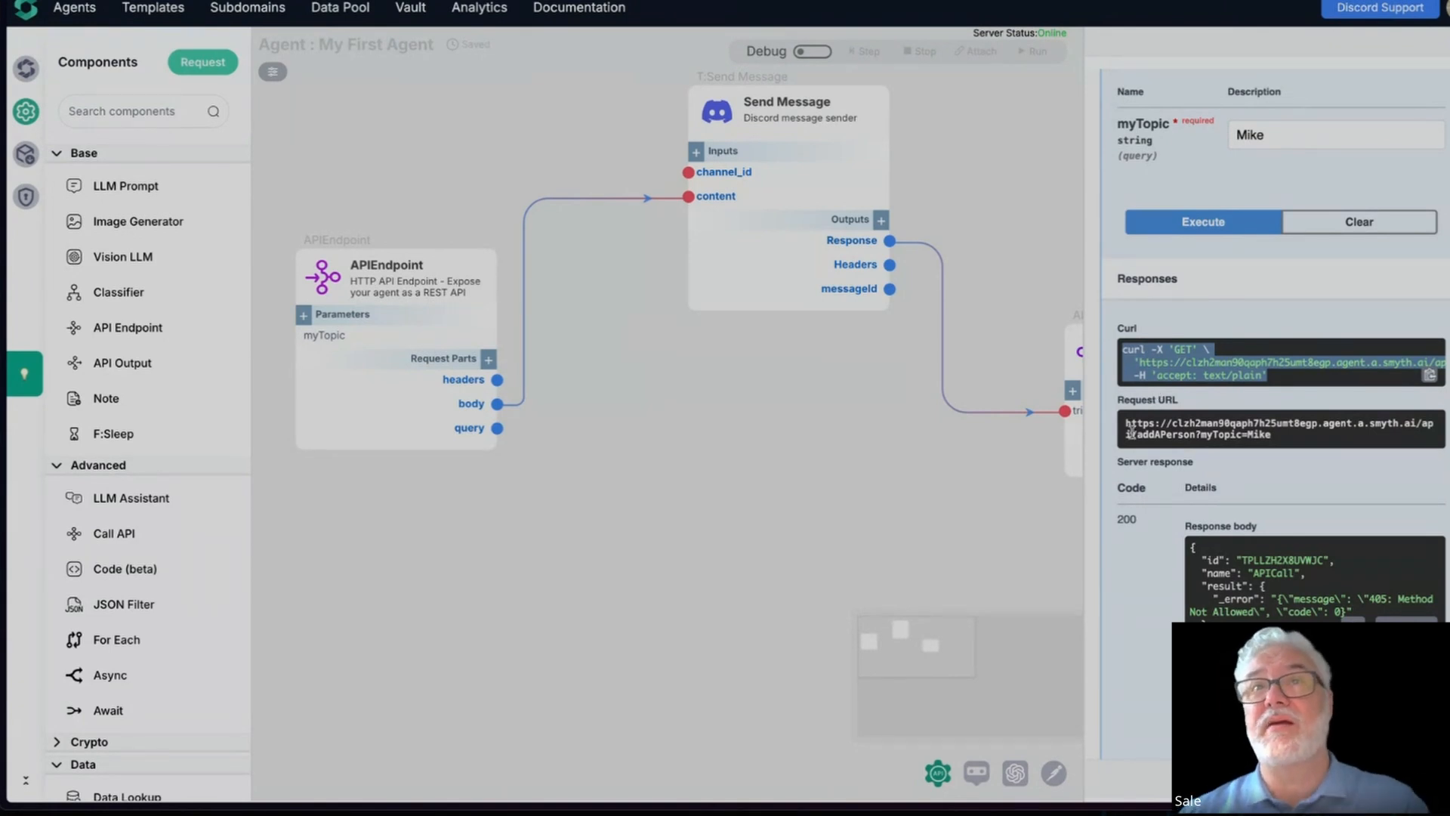
drag(1123, 422, 1307, 442)
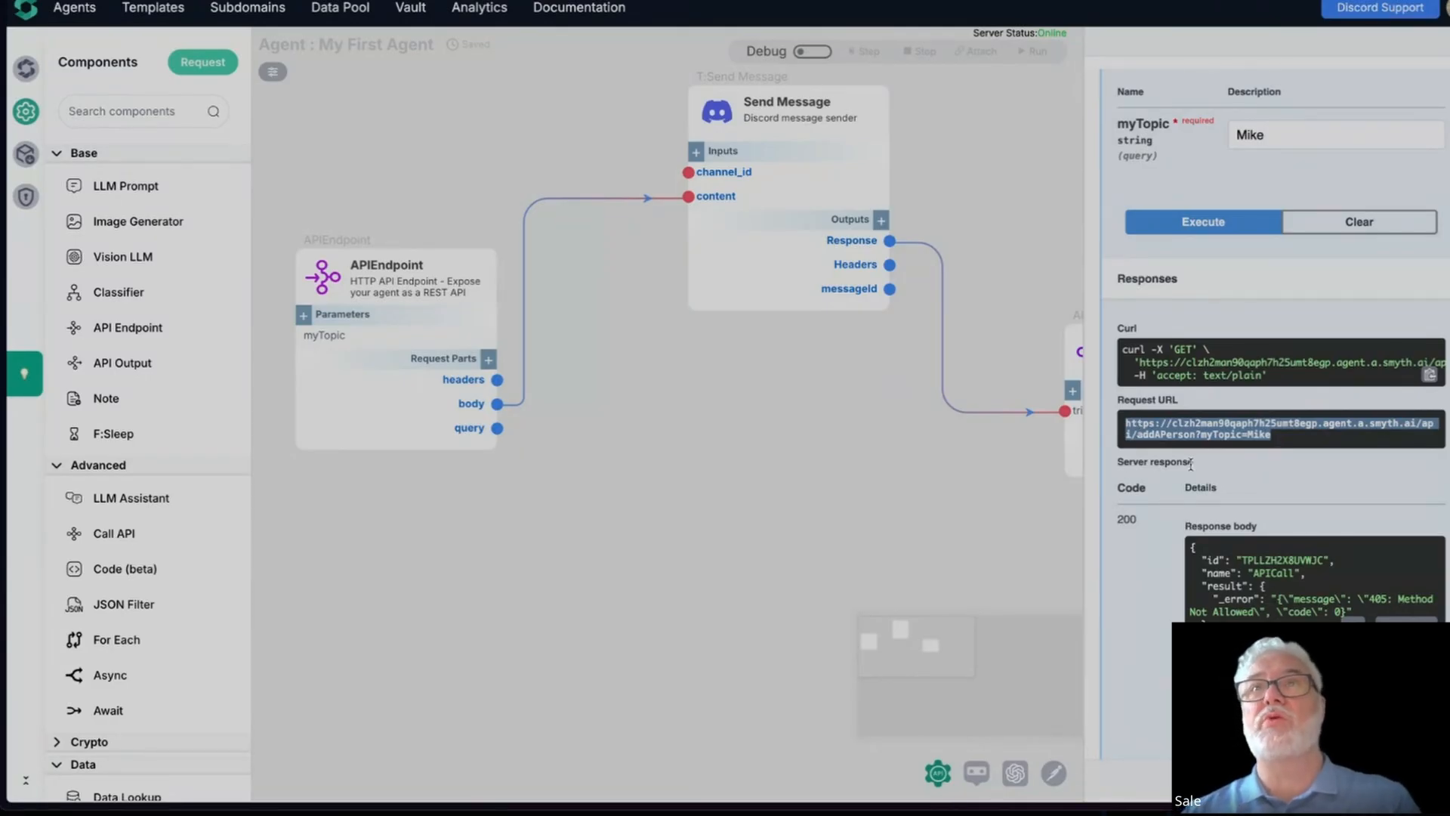
scroll(1220, 538, up, 6)
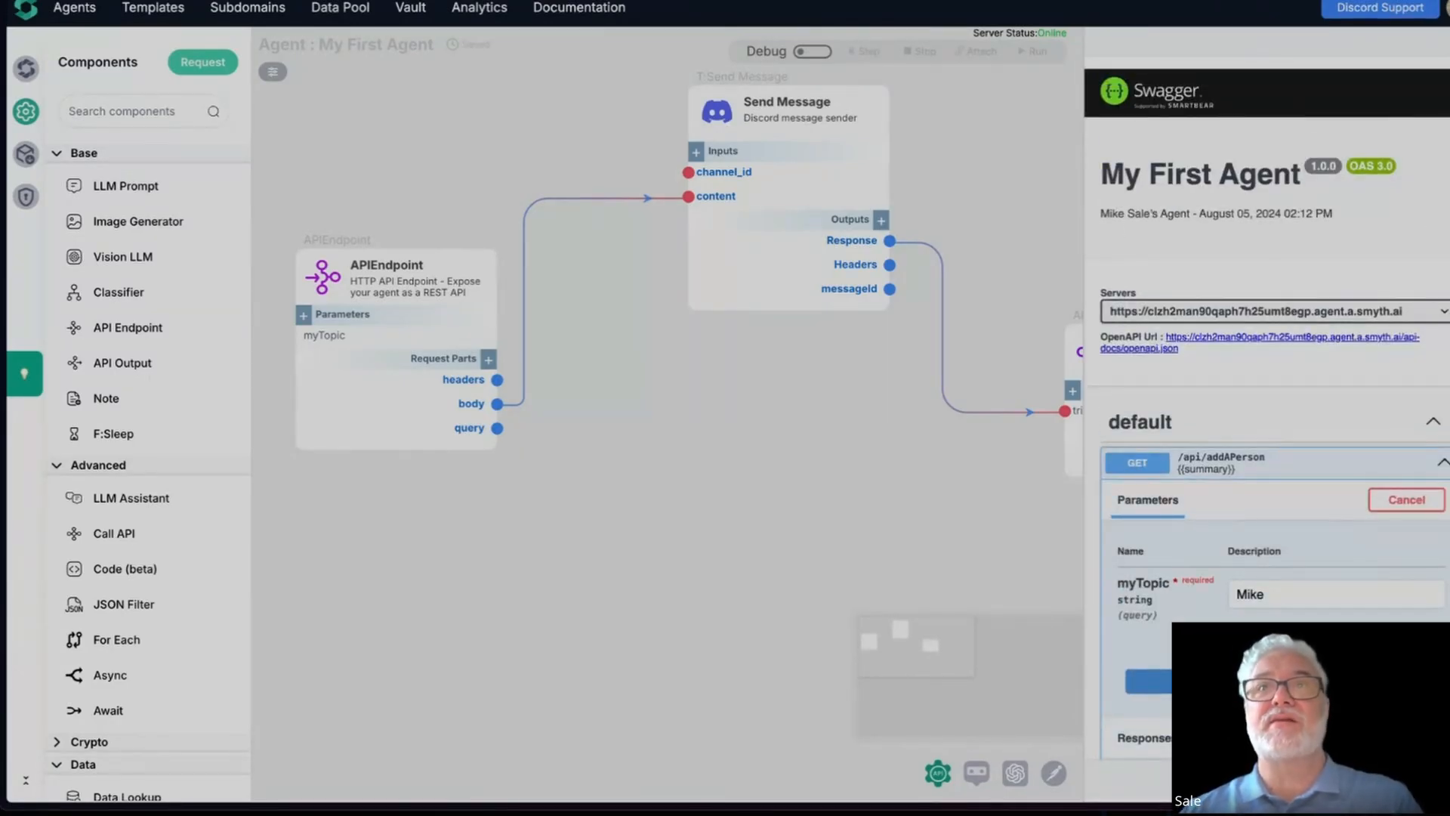
Read the ChatGPT deployment instructions for using the agent as a custom GPT, and close them
click(978, 779)
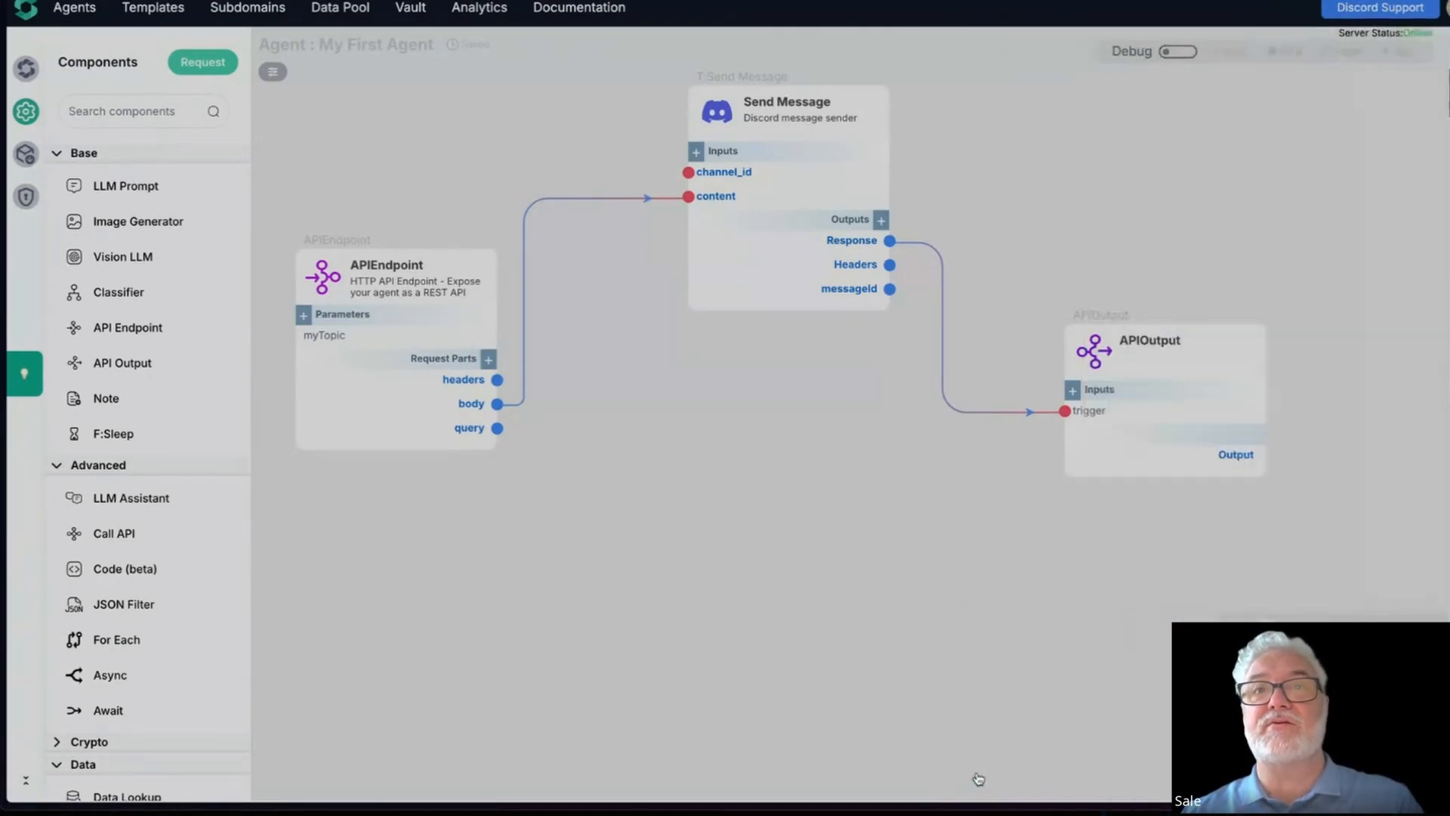
click(1021, 776)
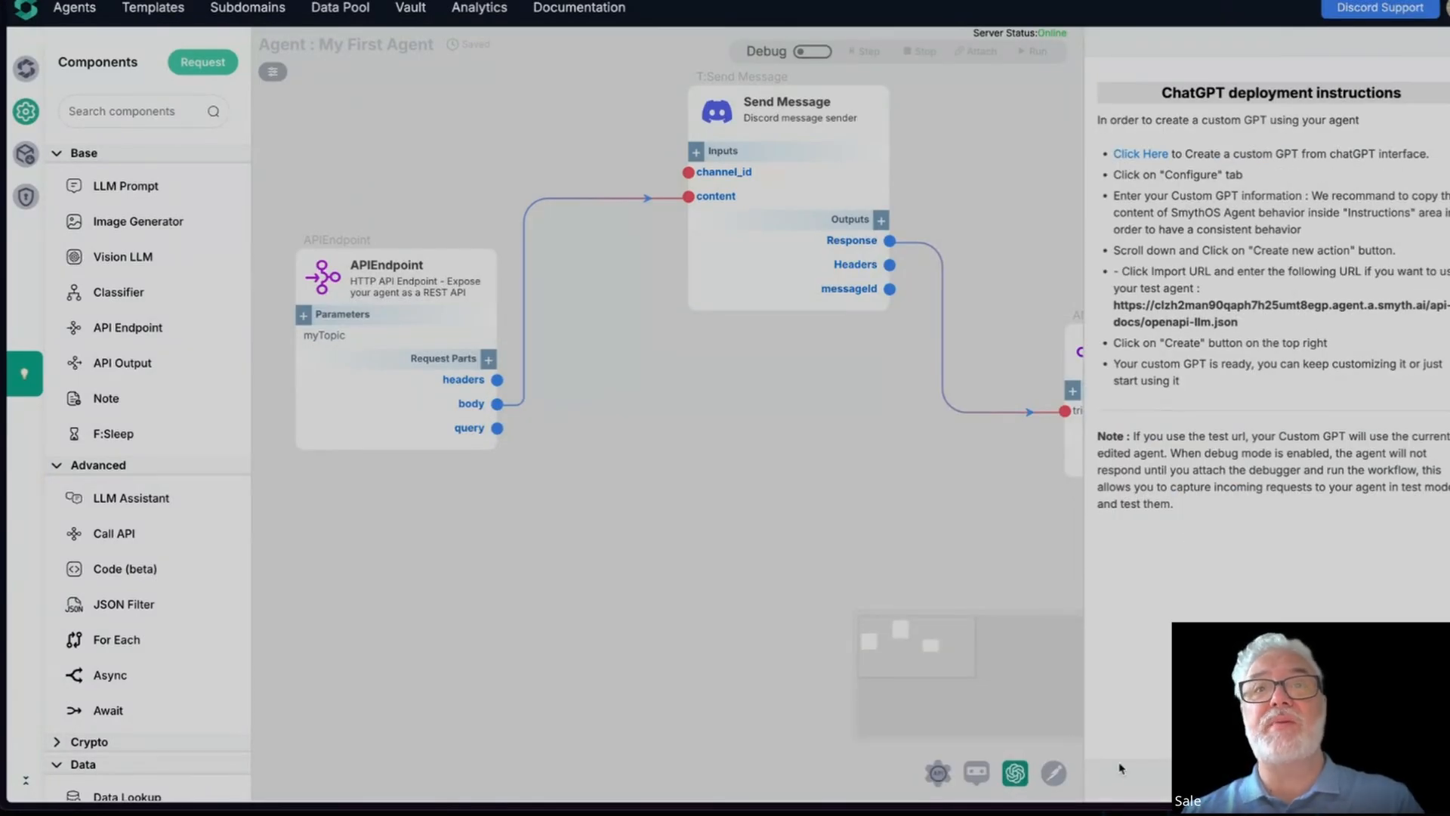
click(1054, 774)
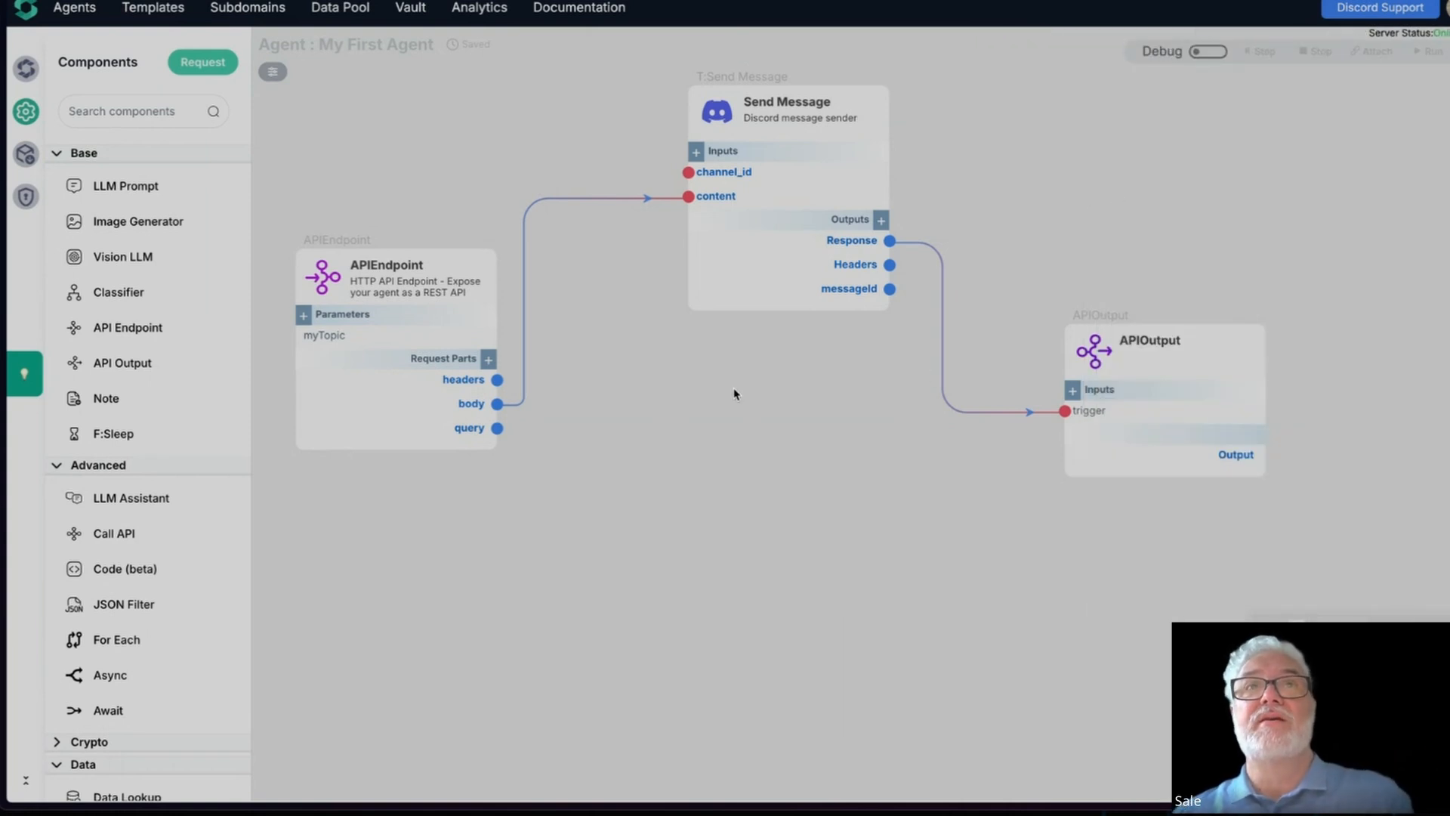
Delete the Discord Send Message component and place an LLM Prompt component between APIEndpoint and APIOutput
mouse_move(785, 112)
click(834, 72)
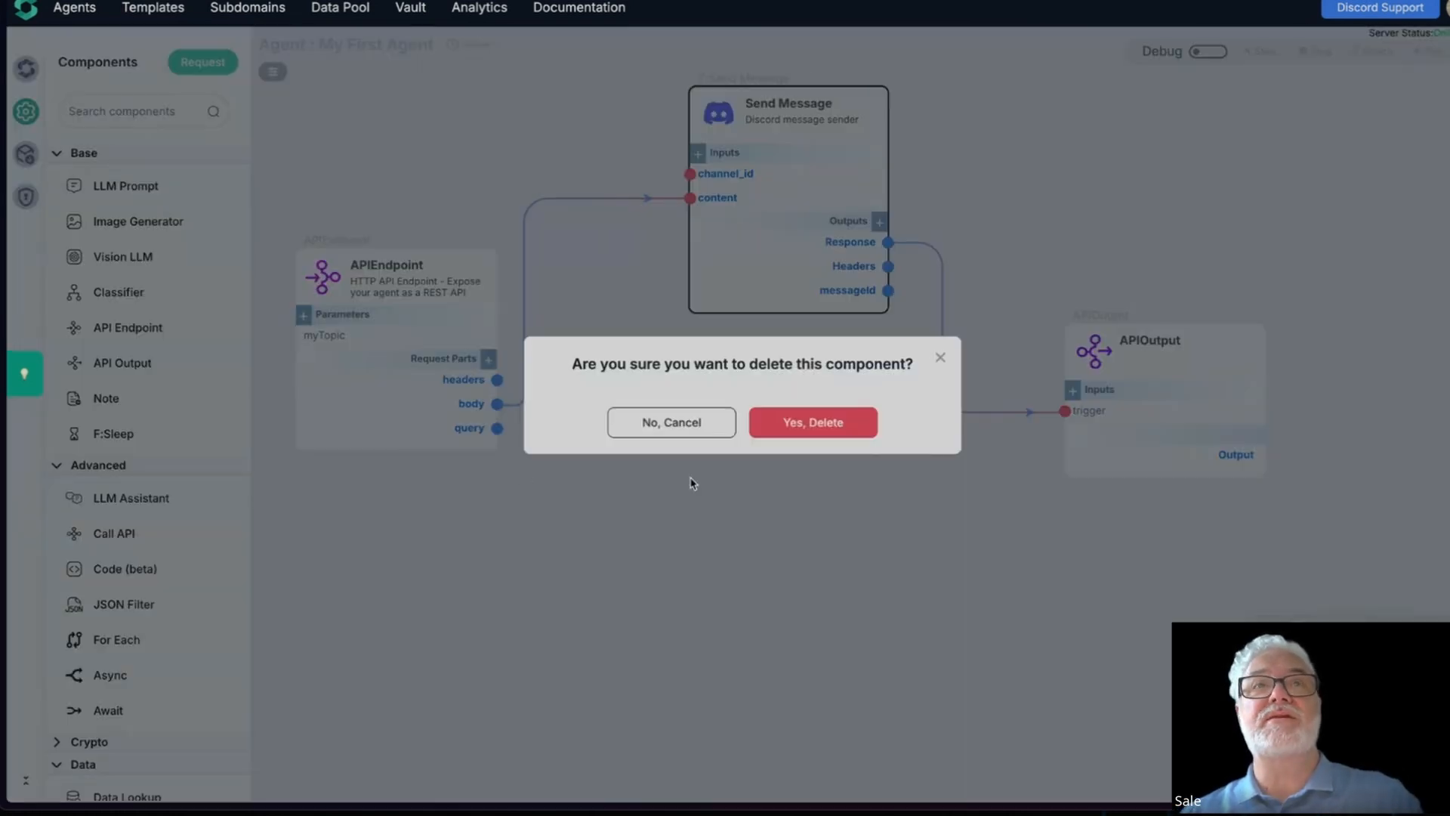
click(822, 423)
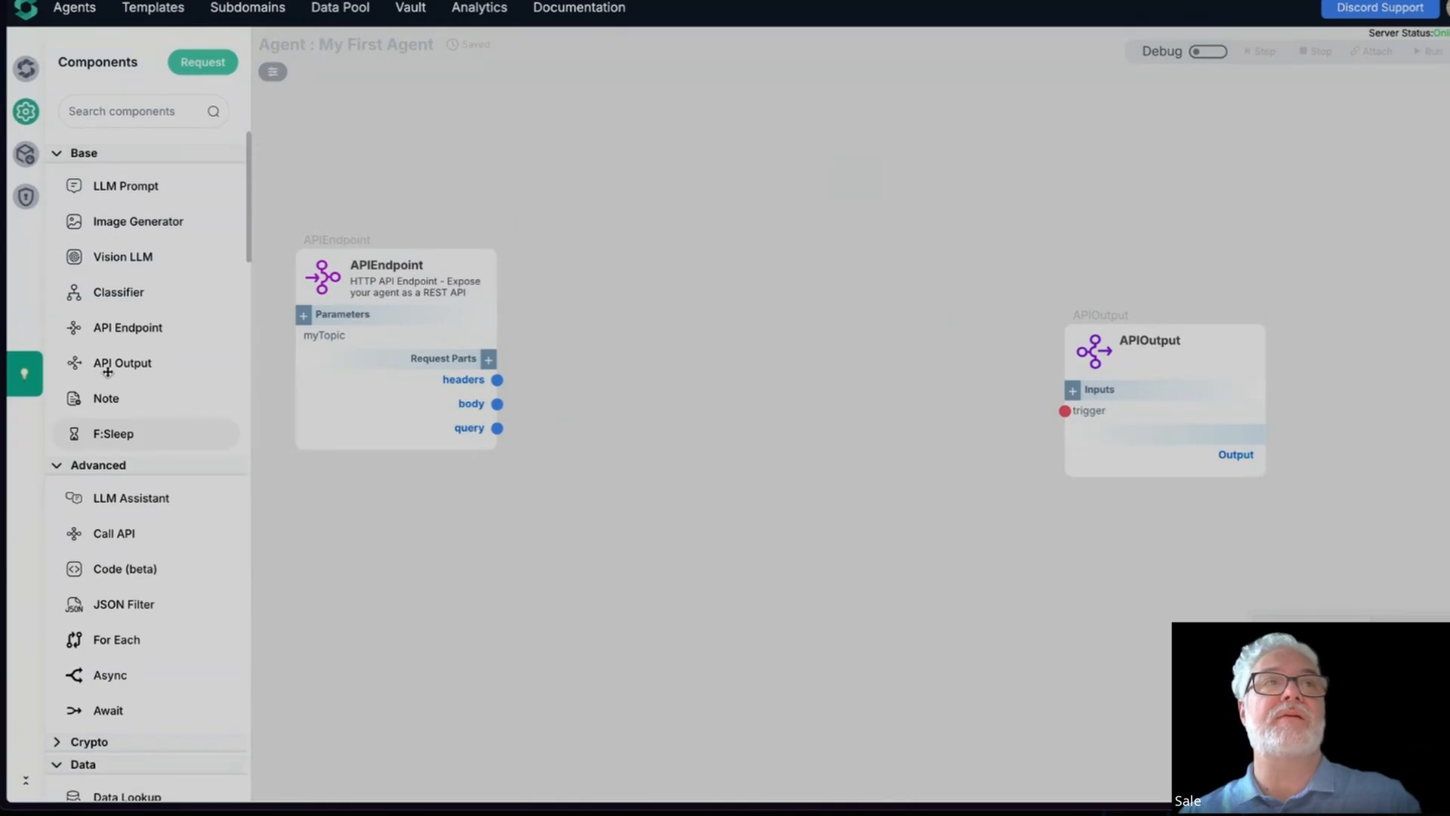
drag(128, 187, 686, 246)
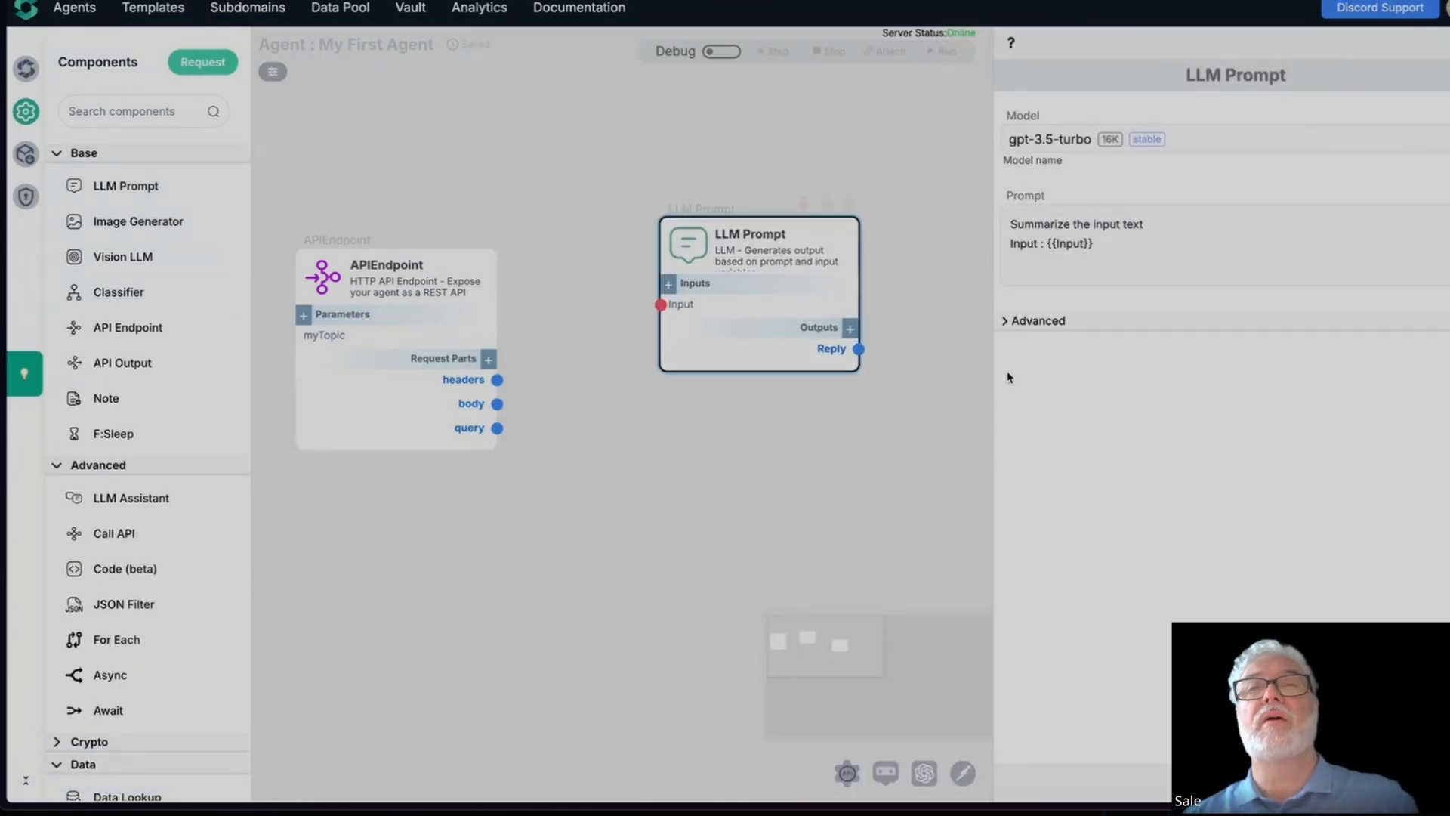
Replace the LLM Prompt's default prompt with "Please expound on the latest research known of {{Input}}", inserting the Input variable at the end
click(1052, 220)
drag(1052, 221, 1155, 236)
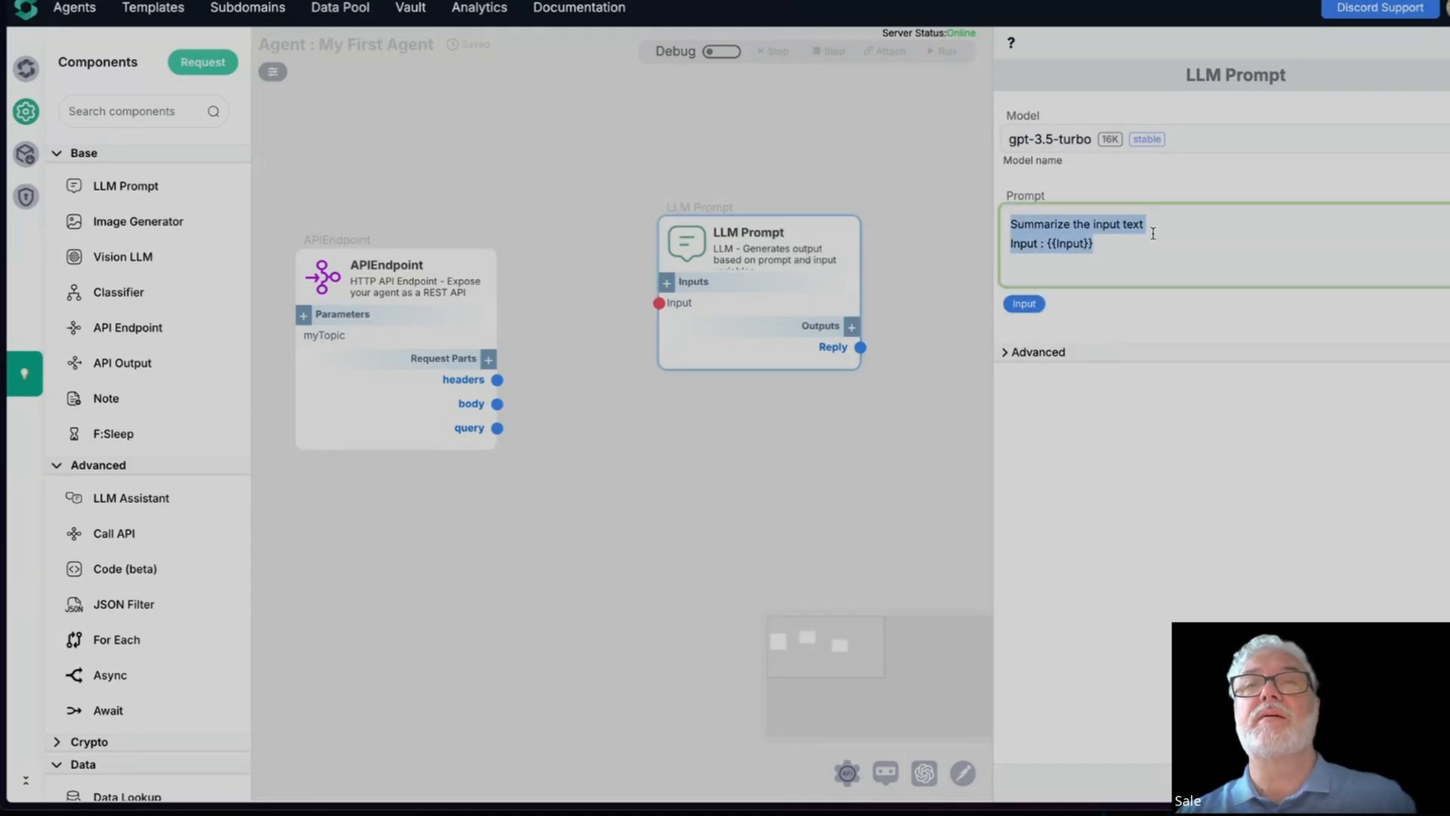
text(Ple)
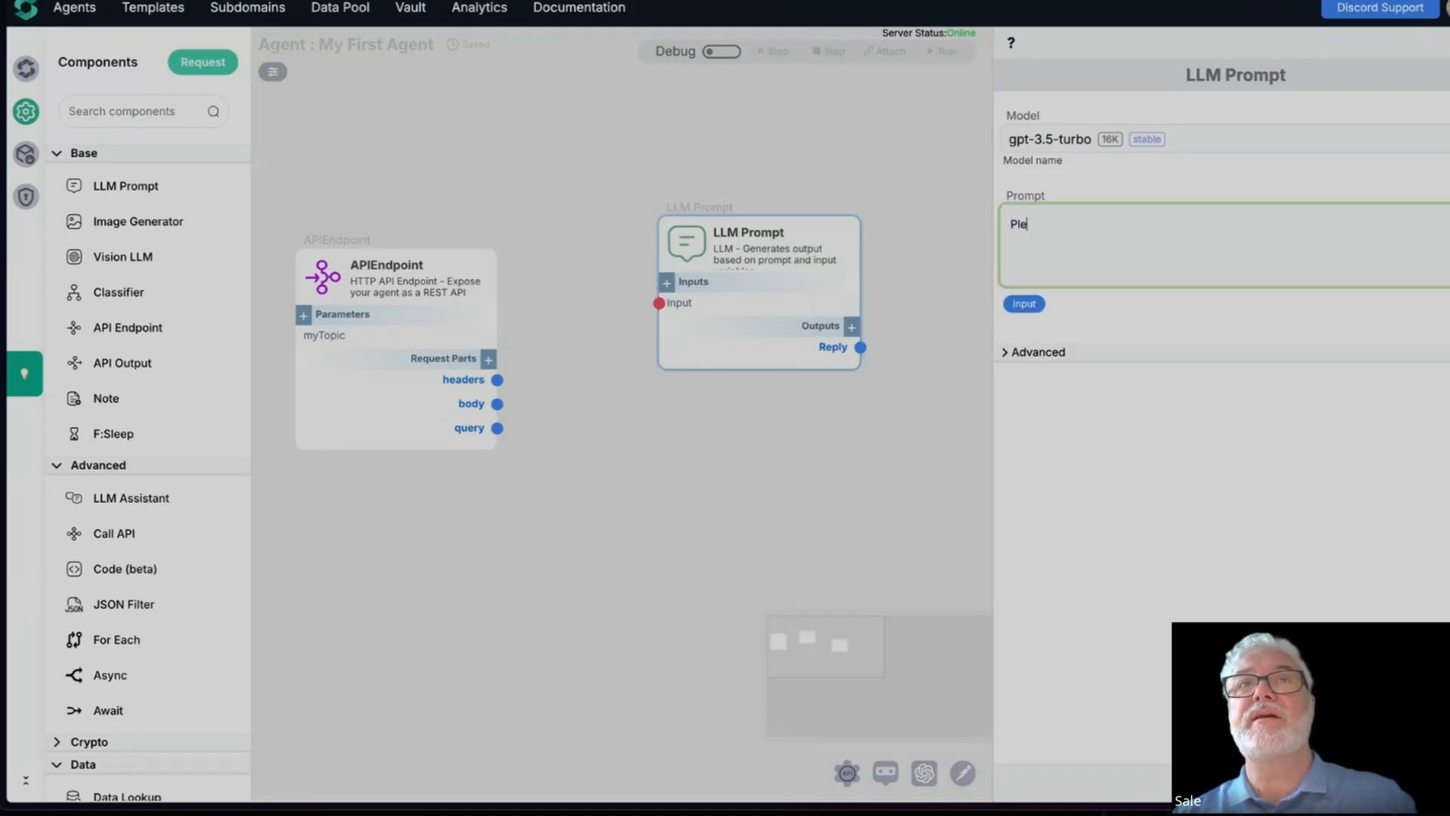
text(ase expou)
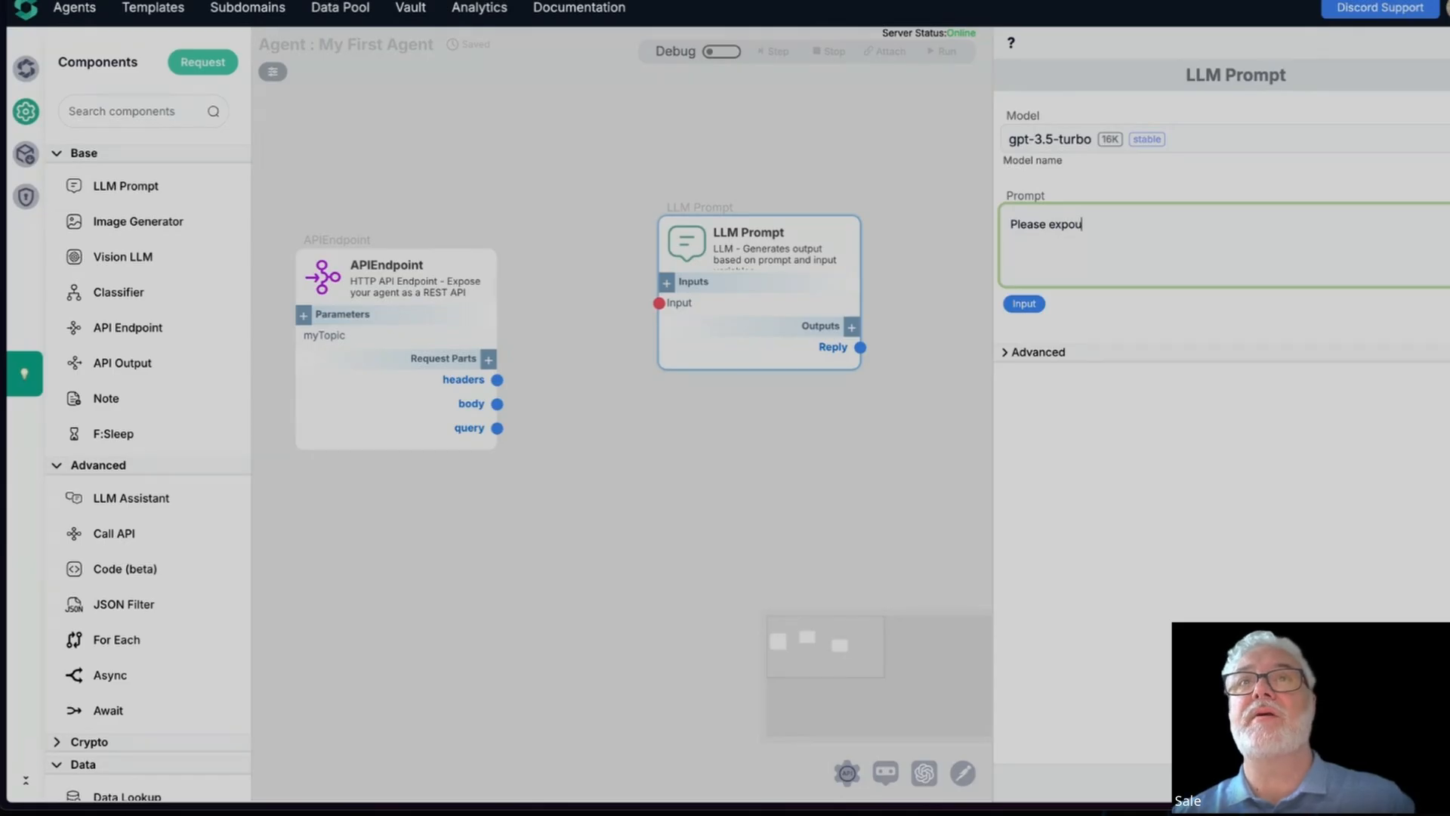
text(nd on the late)
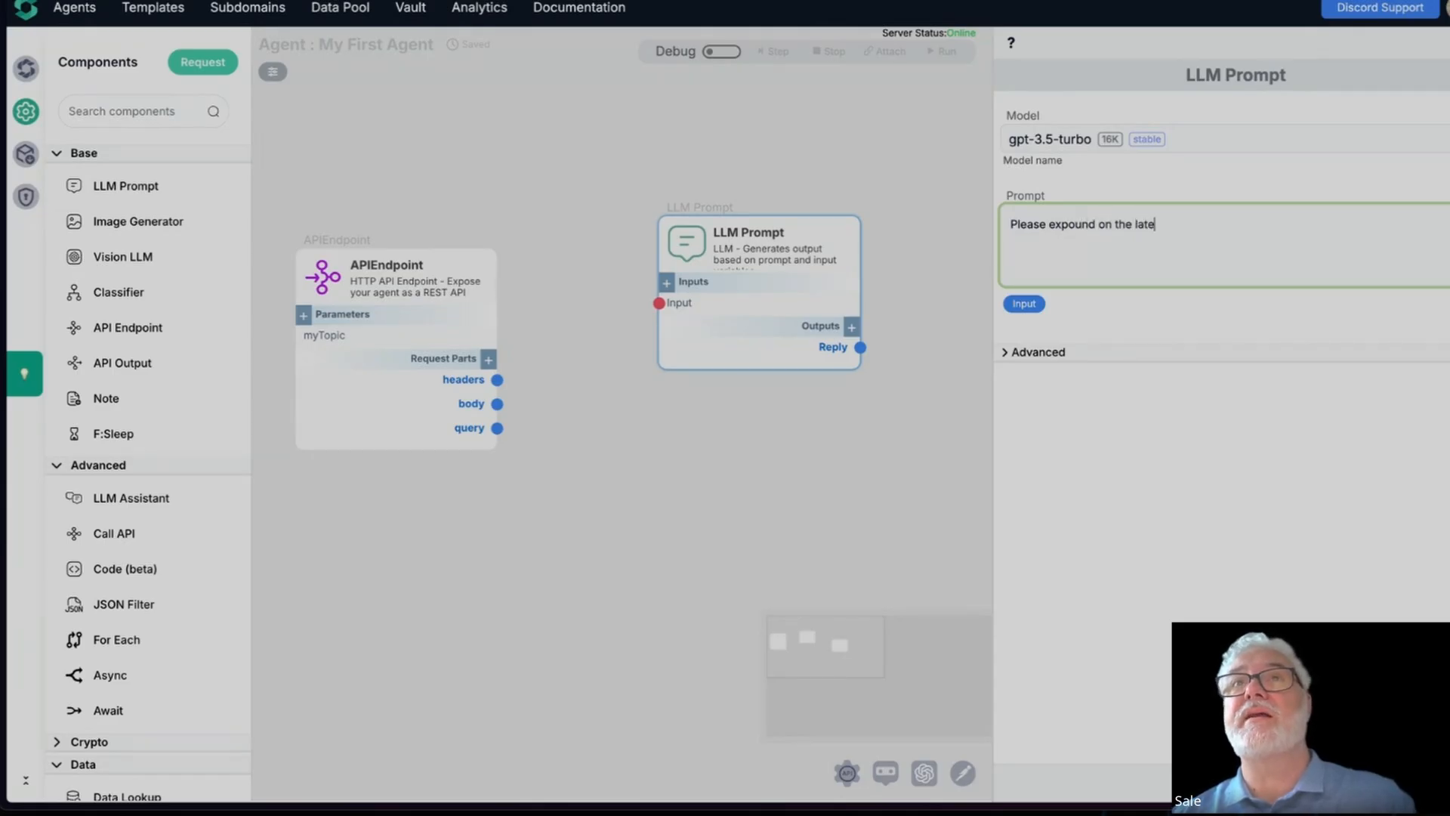
text(st resear)
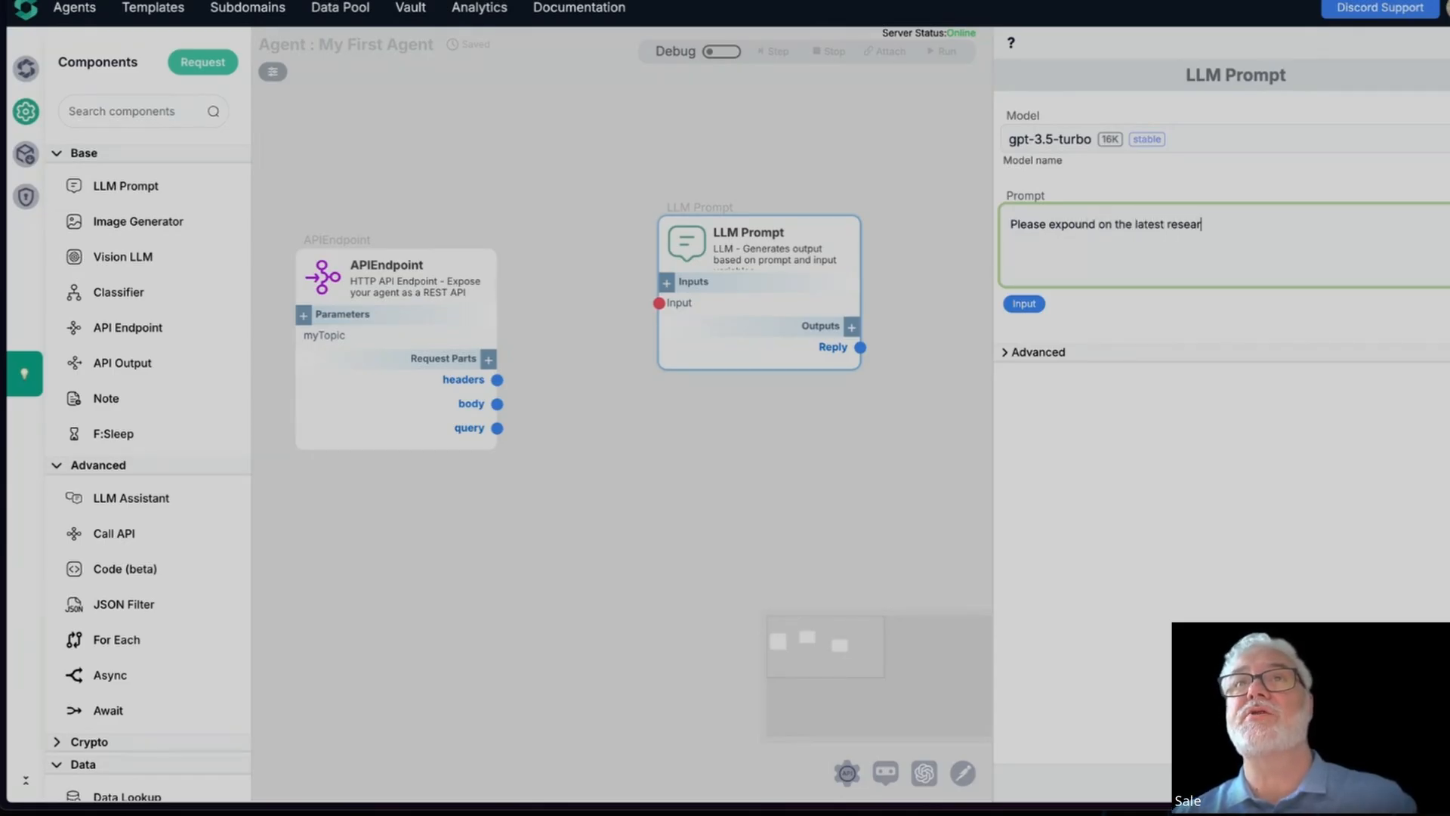
text(ch)
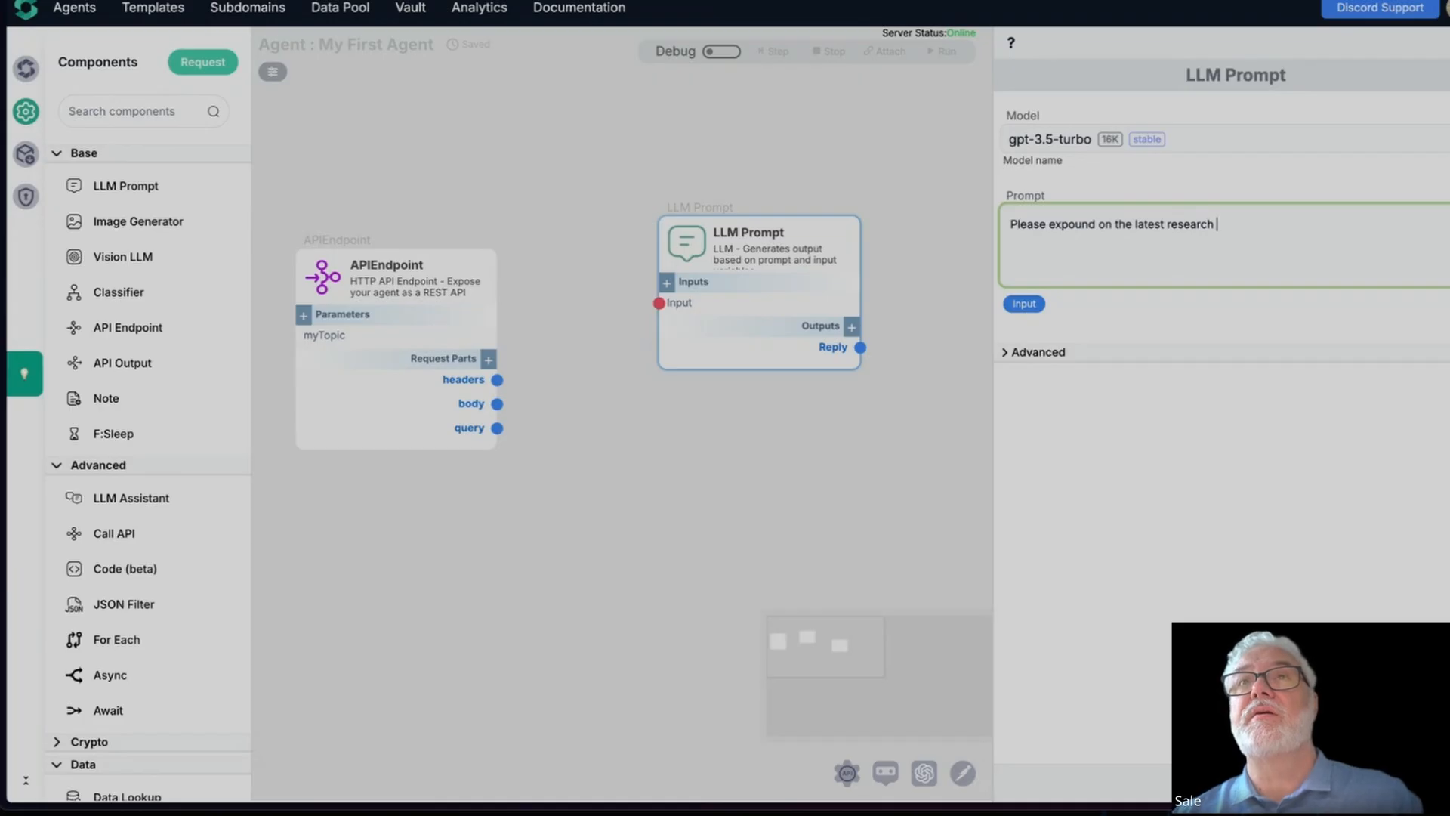
text( knwo)
key(BackSpace)
key(BackSpace)
key(BackSpace)
key(BackSpace)
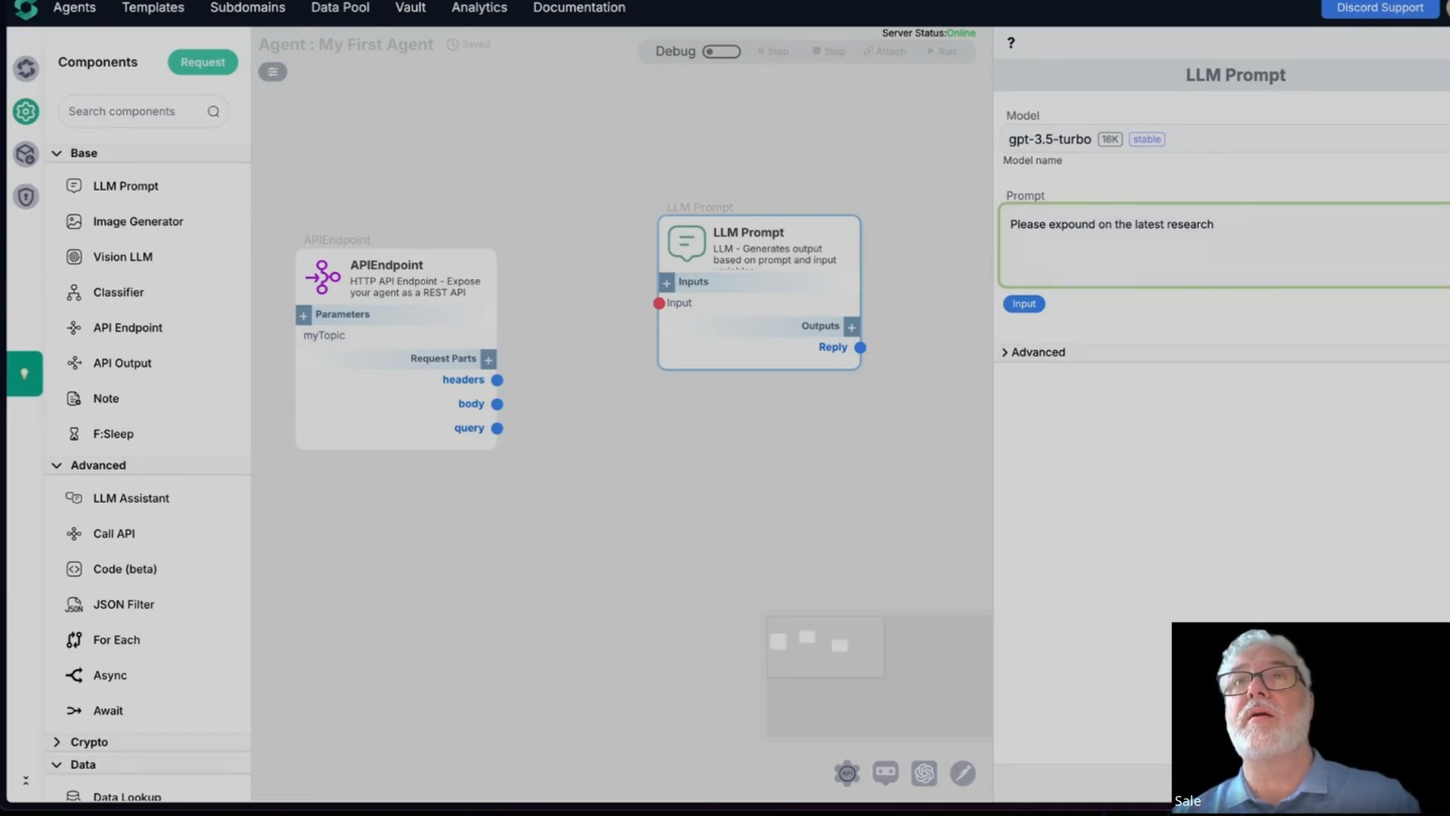
text(known for)
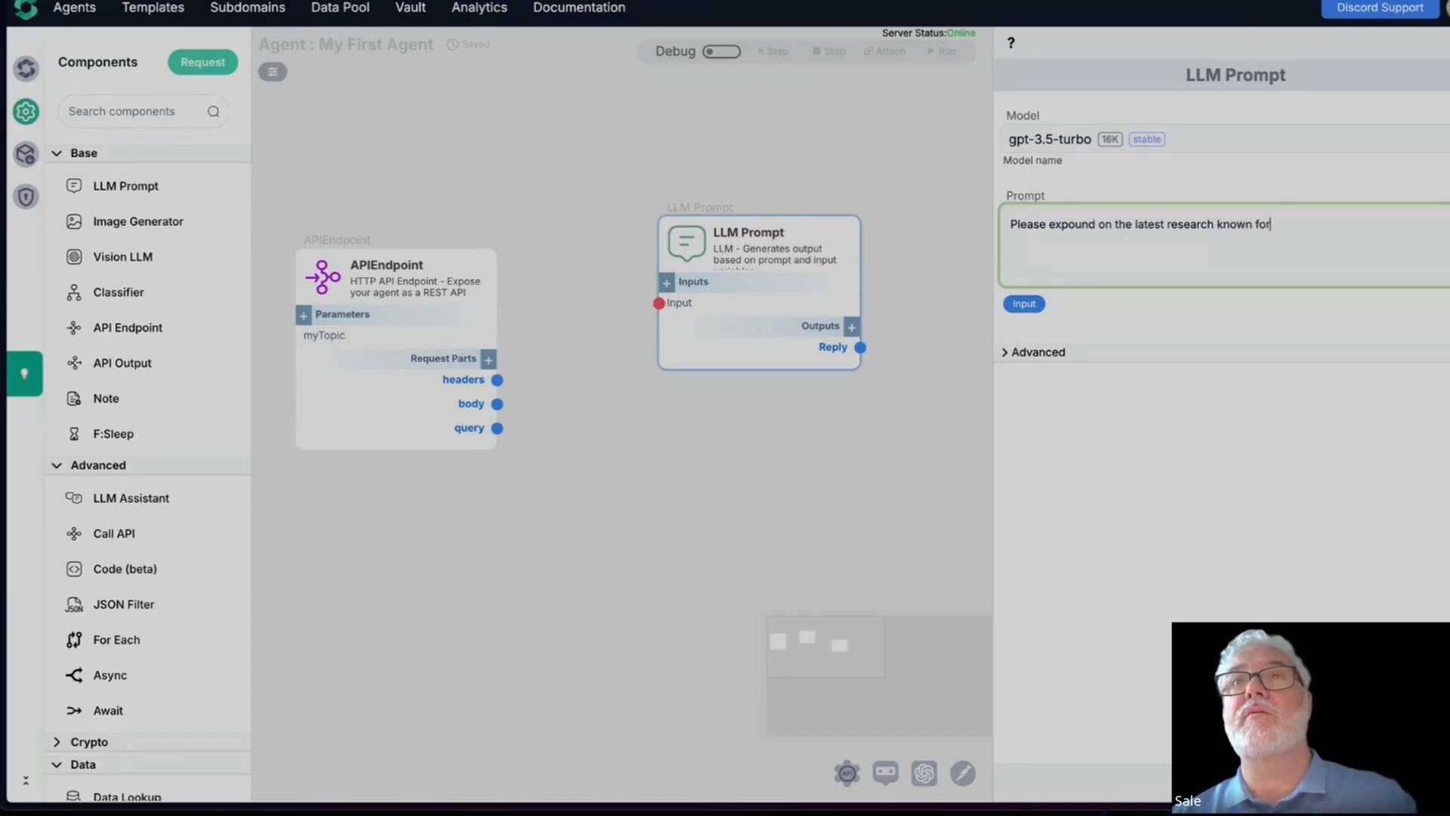
text( this topic )
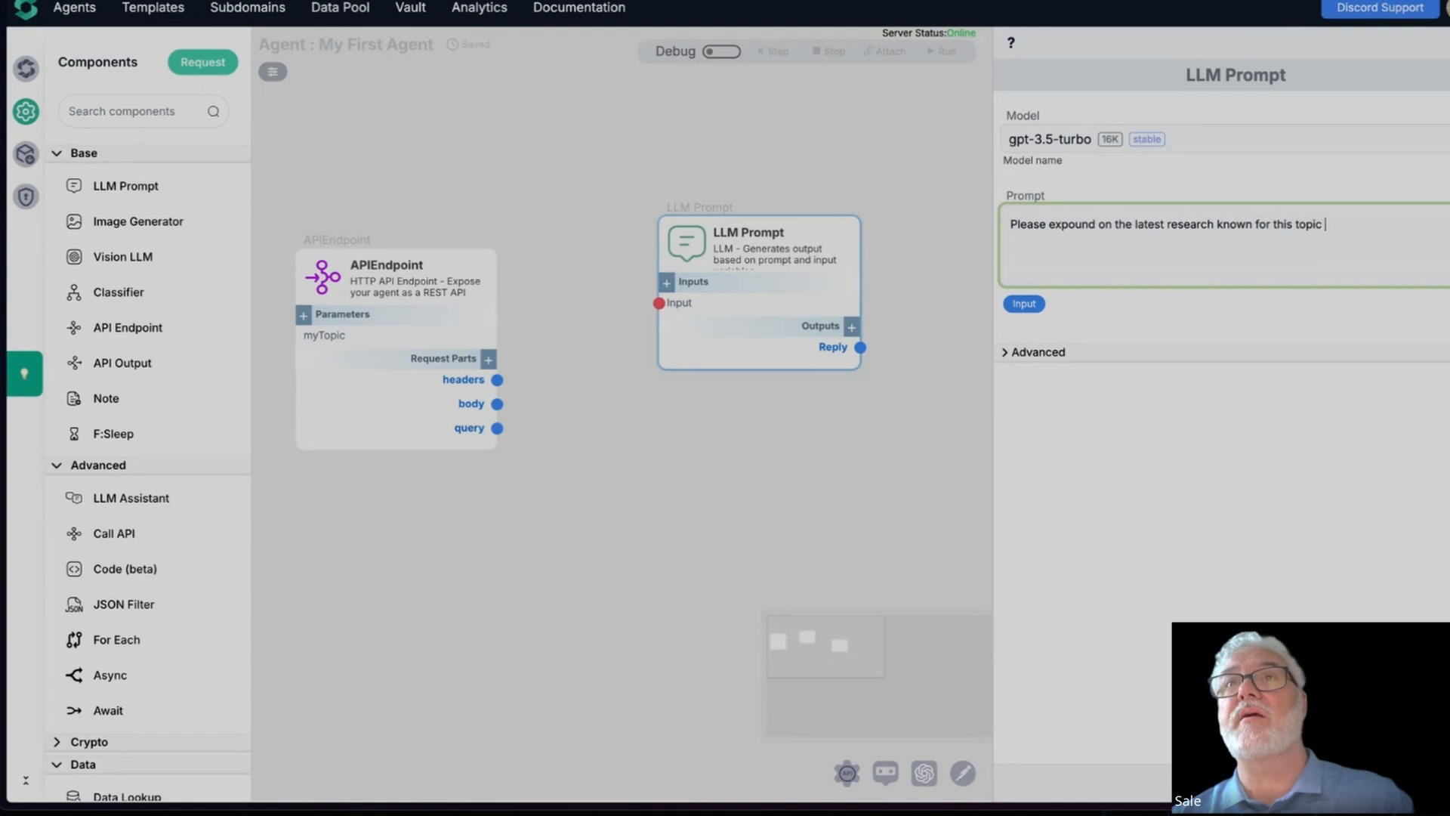
text(that)
key(BackSpace)
key(BackSpace)
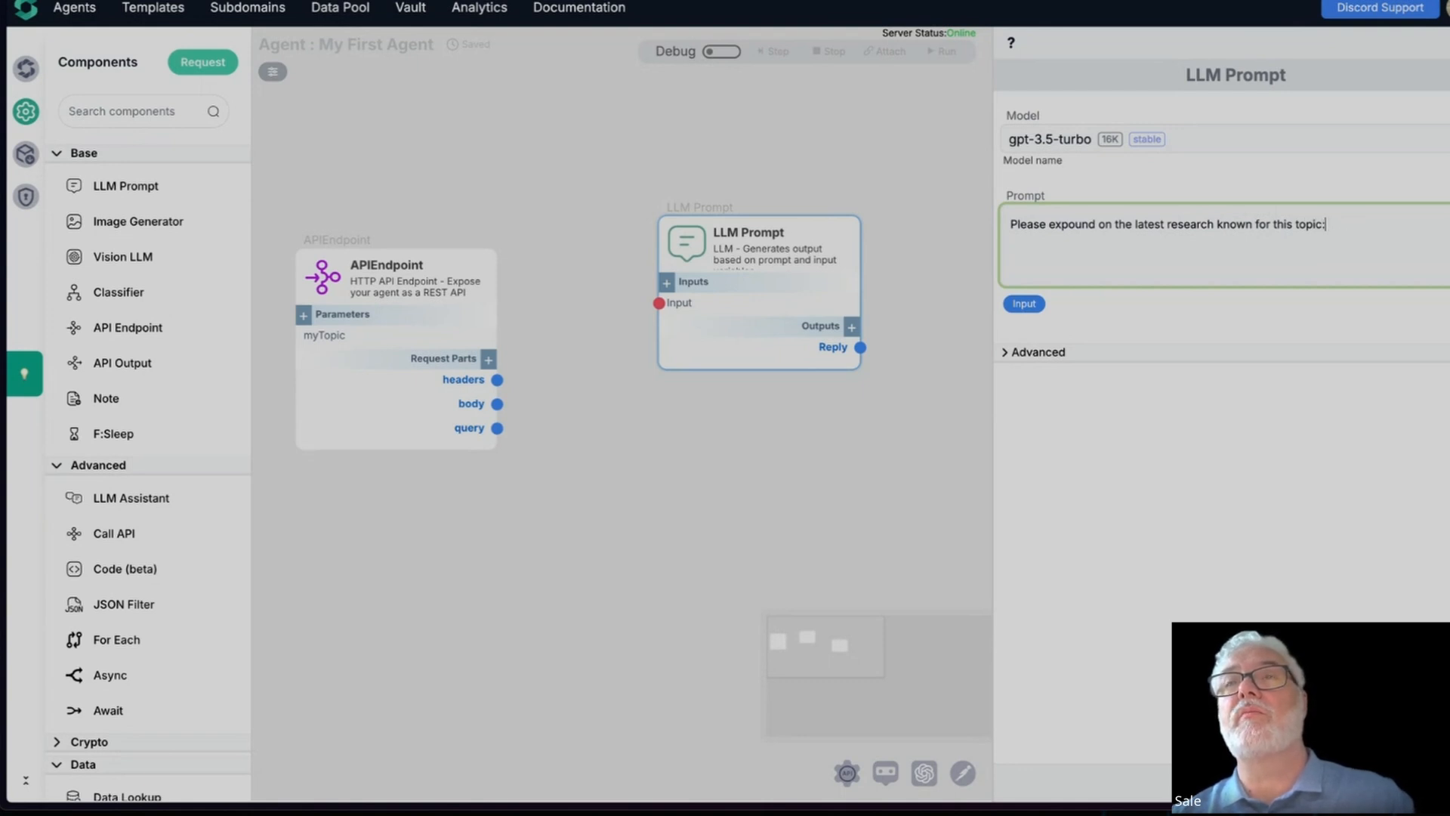
key(BackSpace)
key(BackSpace)
key(BackSpace)
key(BackSpace)
key(BackSpace)
key(BackSpace)
key(BackSpace)
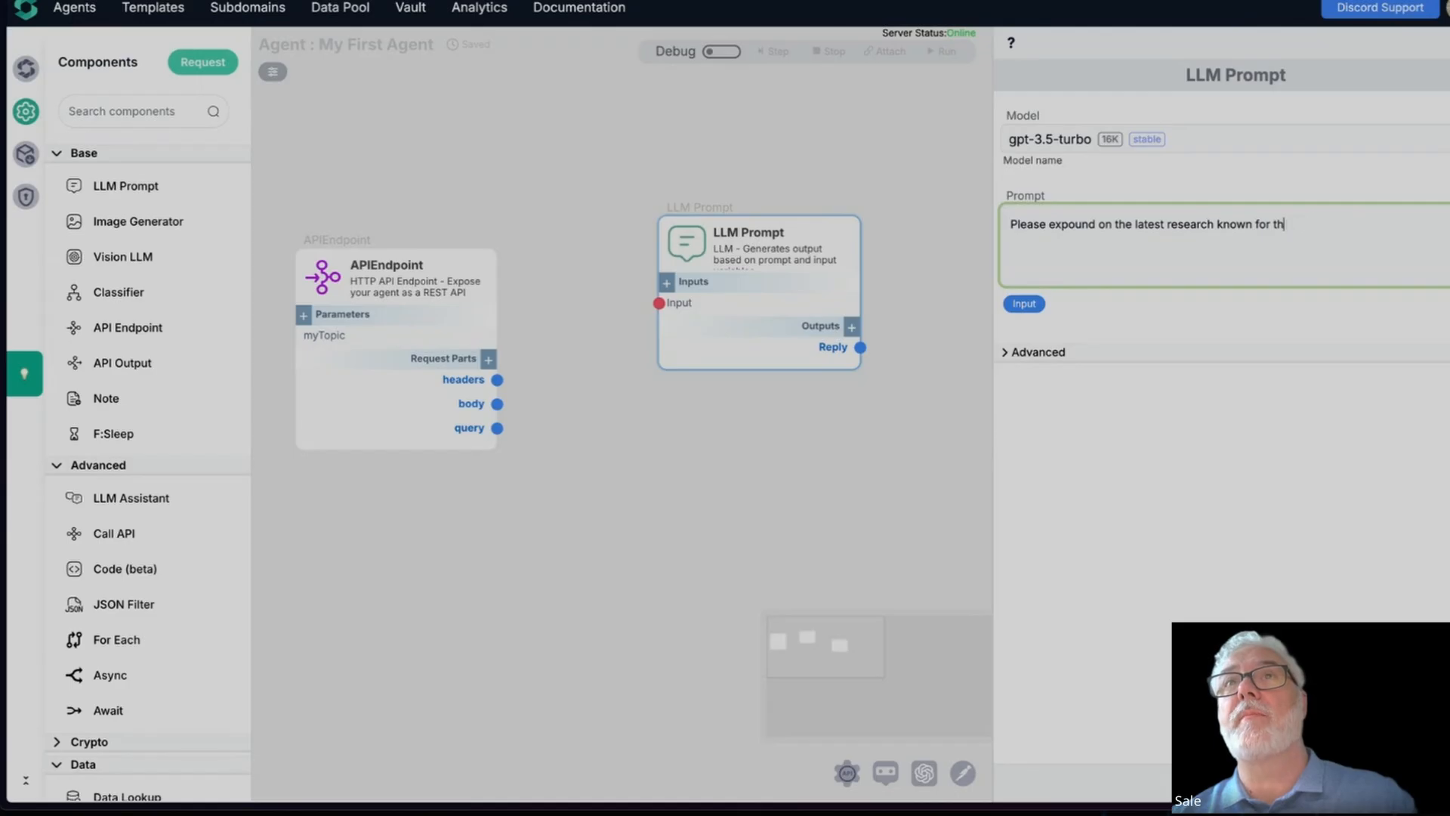
key(BackSpace)
key(BackSpace)
key(BackSpace)
key(BackSpace)
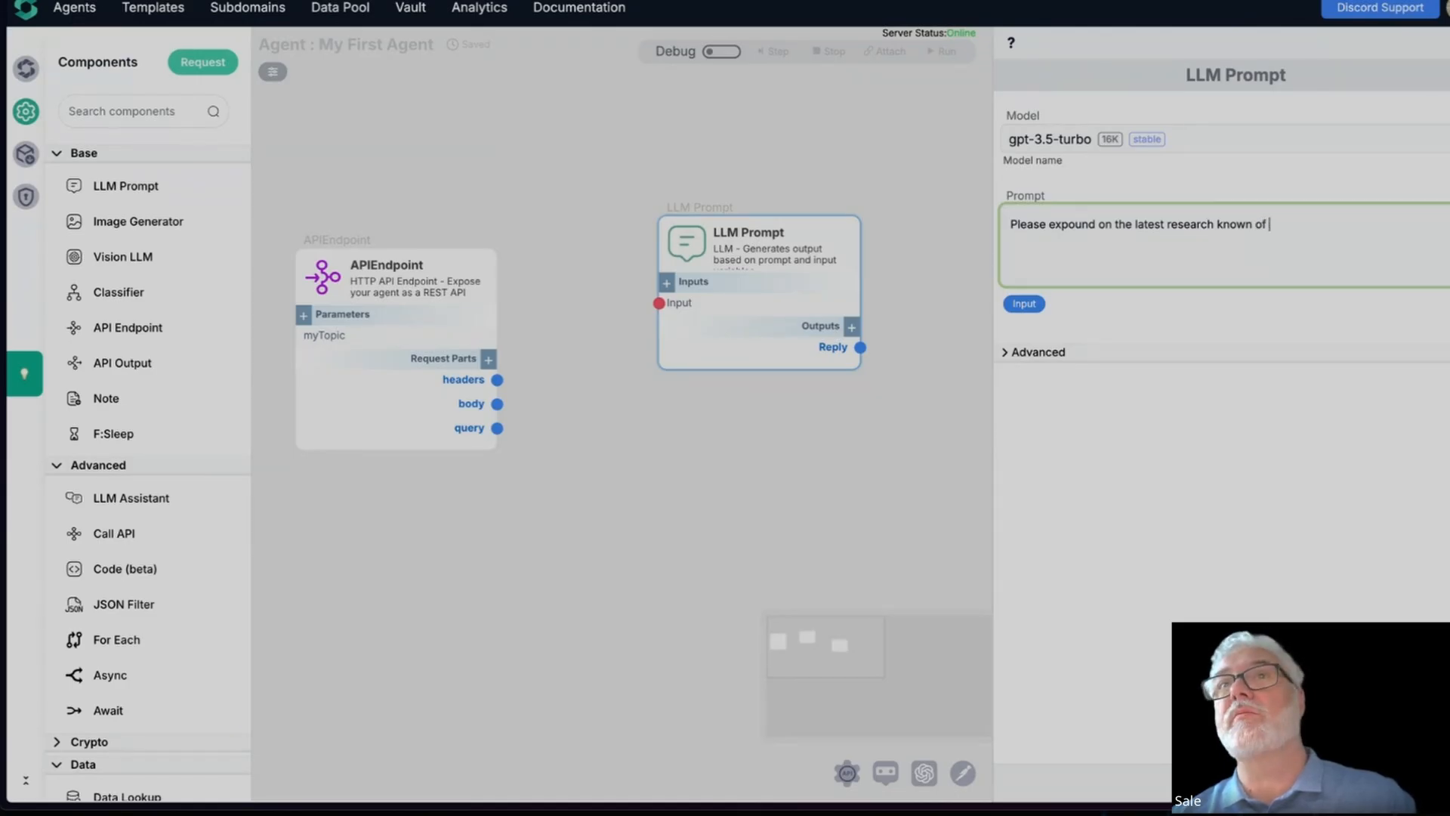
click(1037, 306)
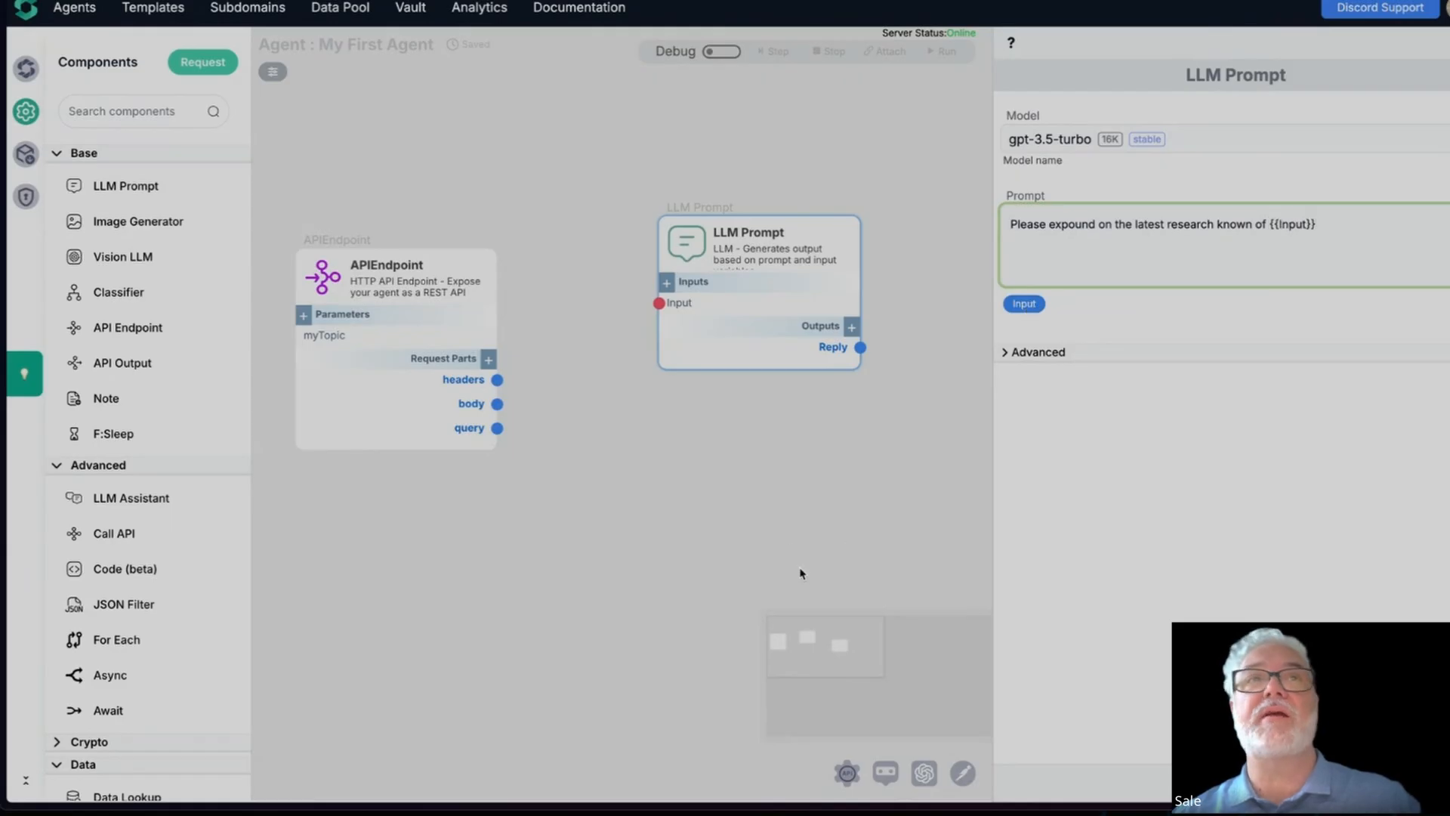
Connect the APIEndpoint's body to the LLM Prompt's Input, and the LLM Prompt's Reply to the APIOutput's trigger
click(493, 407)
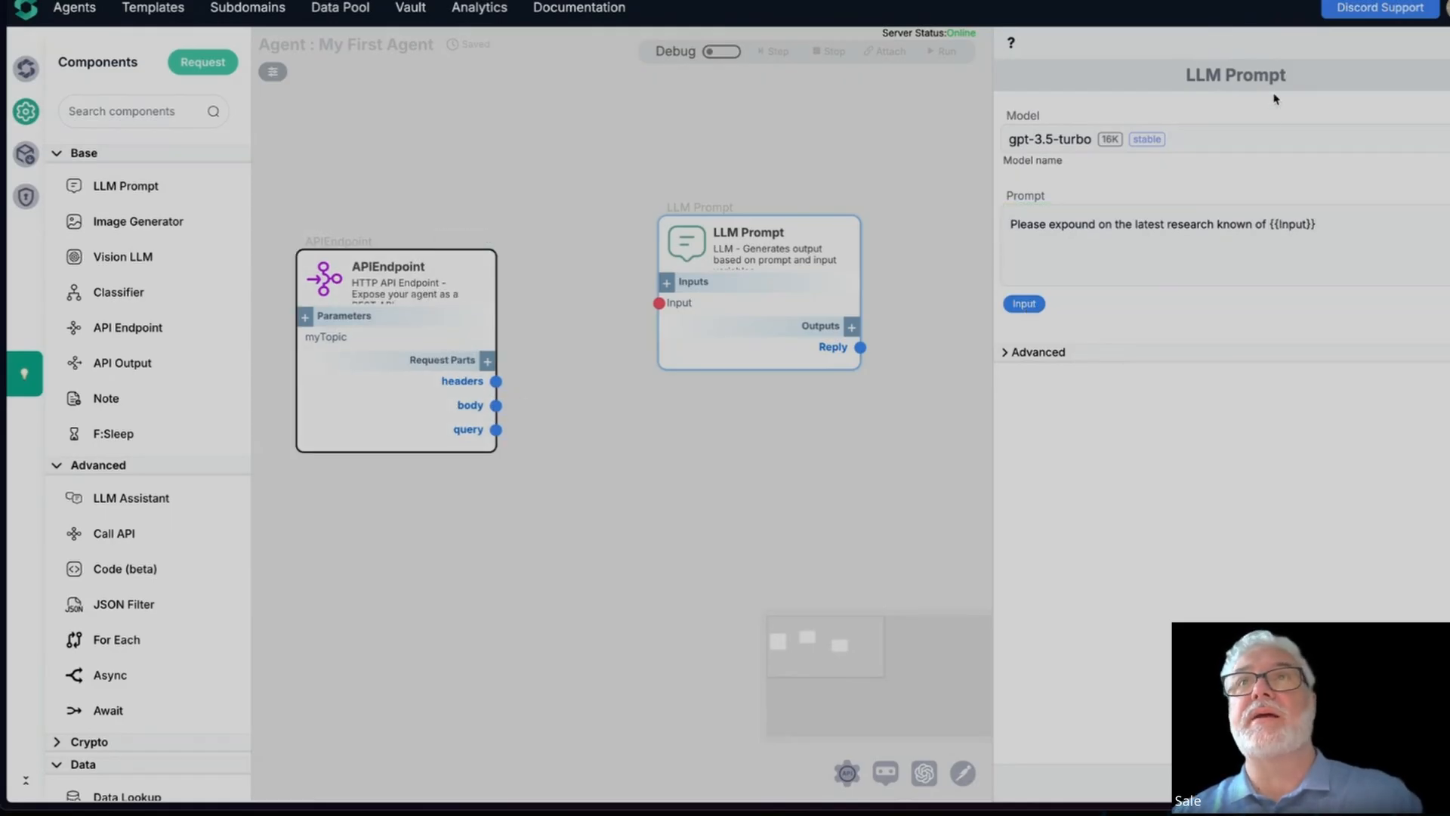
drag(495, 405, 661, 303)
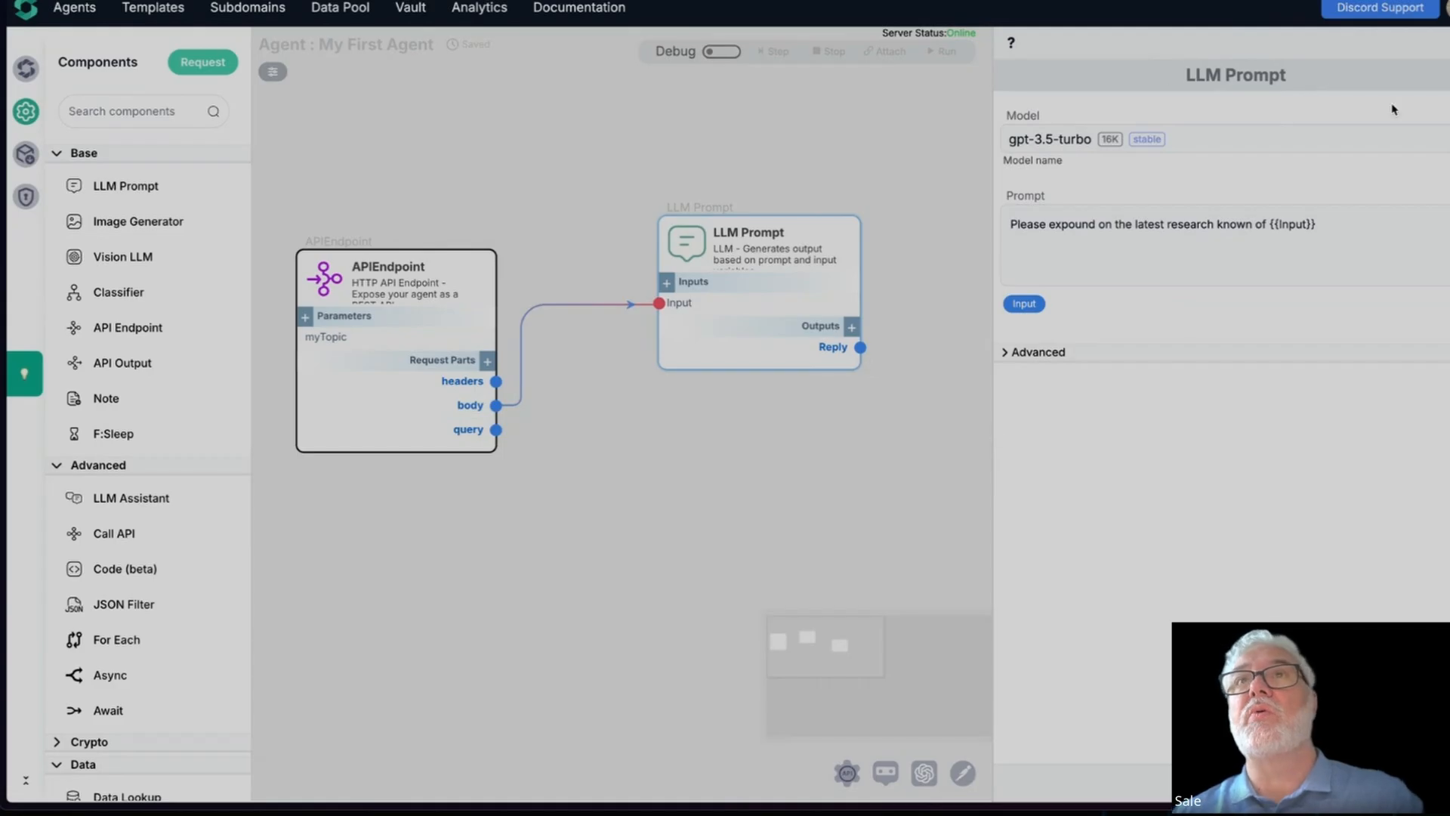
click(1447, 43)
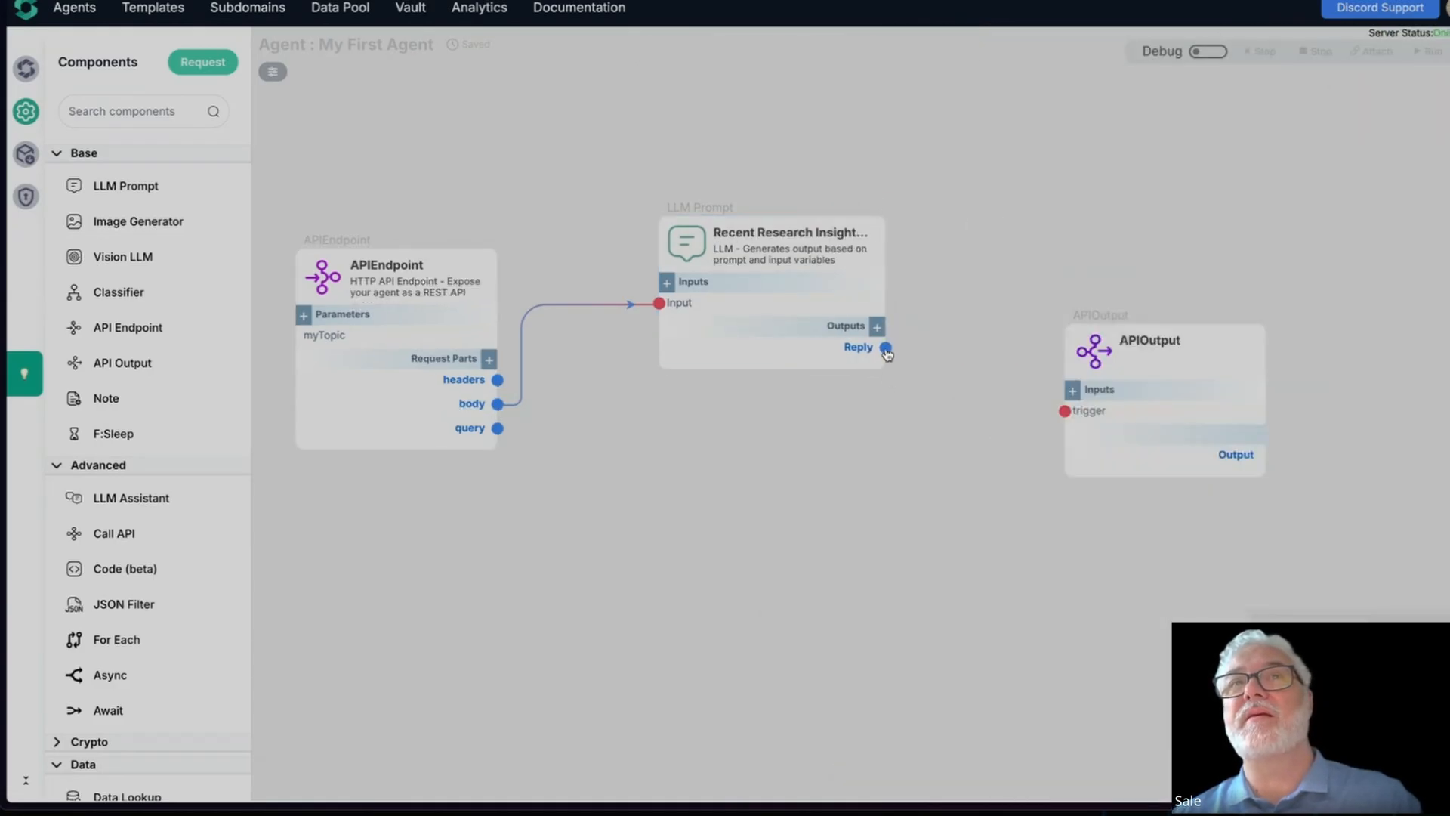
drag(885, 349, 1066, 412)
mouse_move(1123, 413)
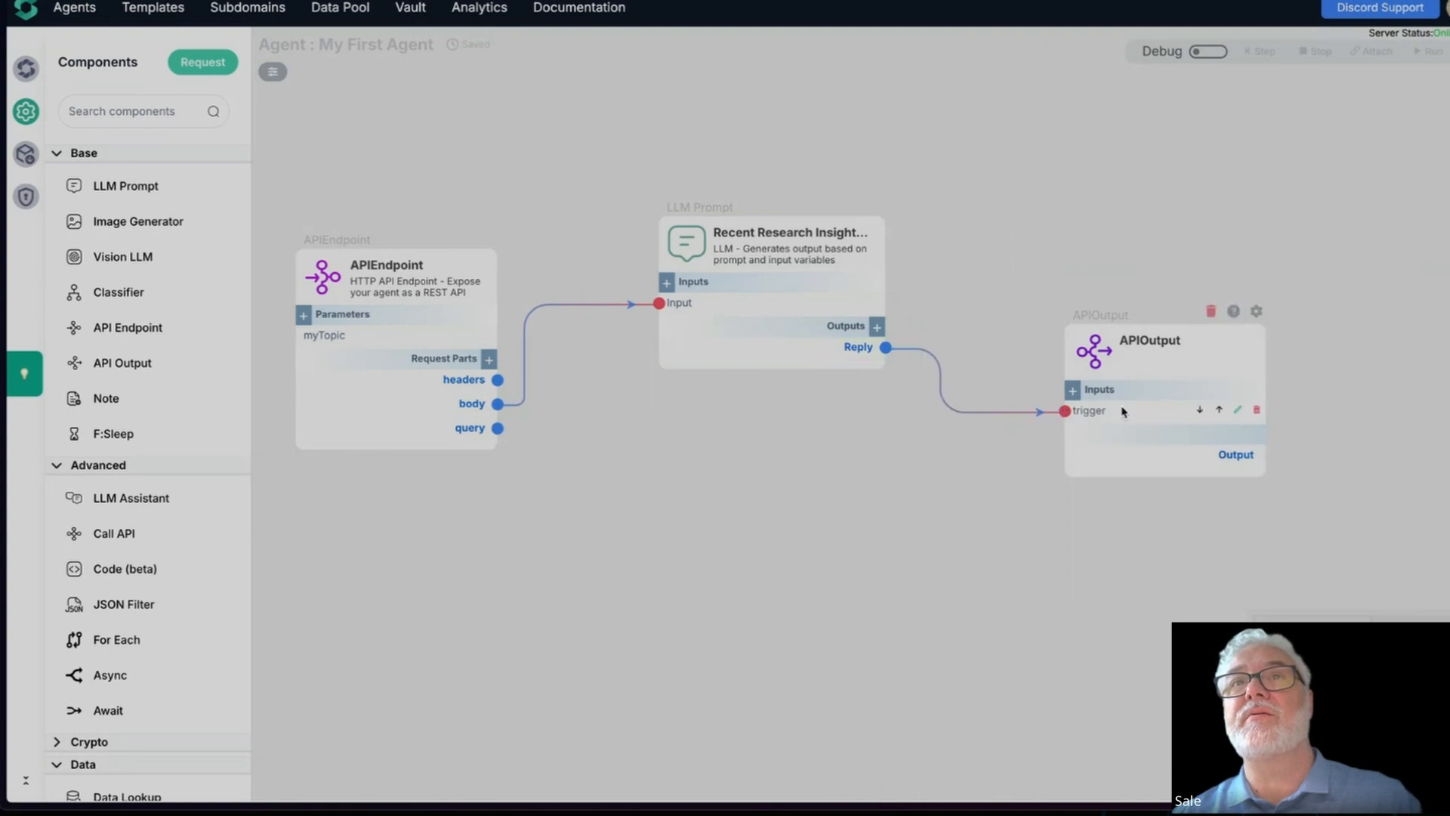
Rename the APIOutput's trigger input to "Expounded" and save it
click(1234, 411)
double_click(506, 319)
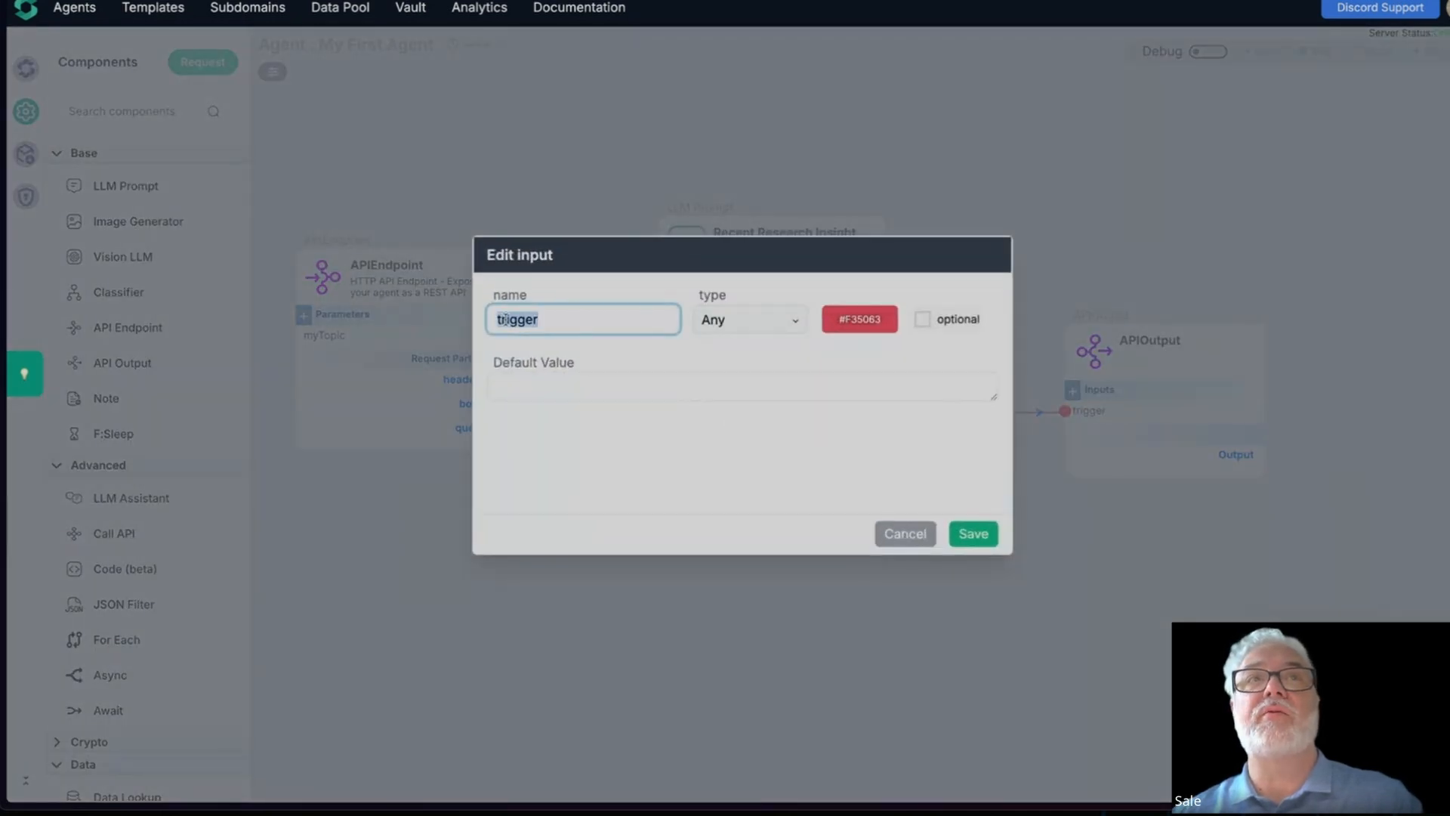
text(M)
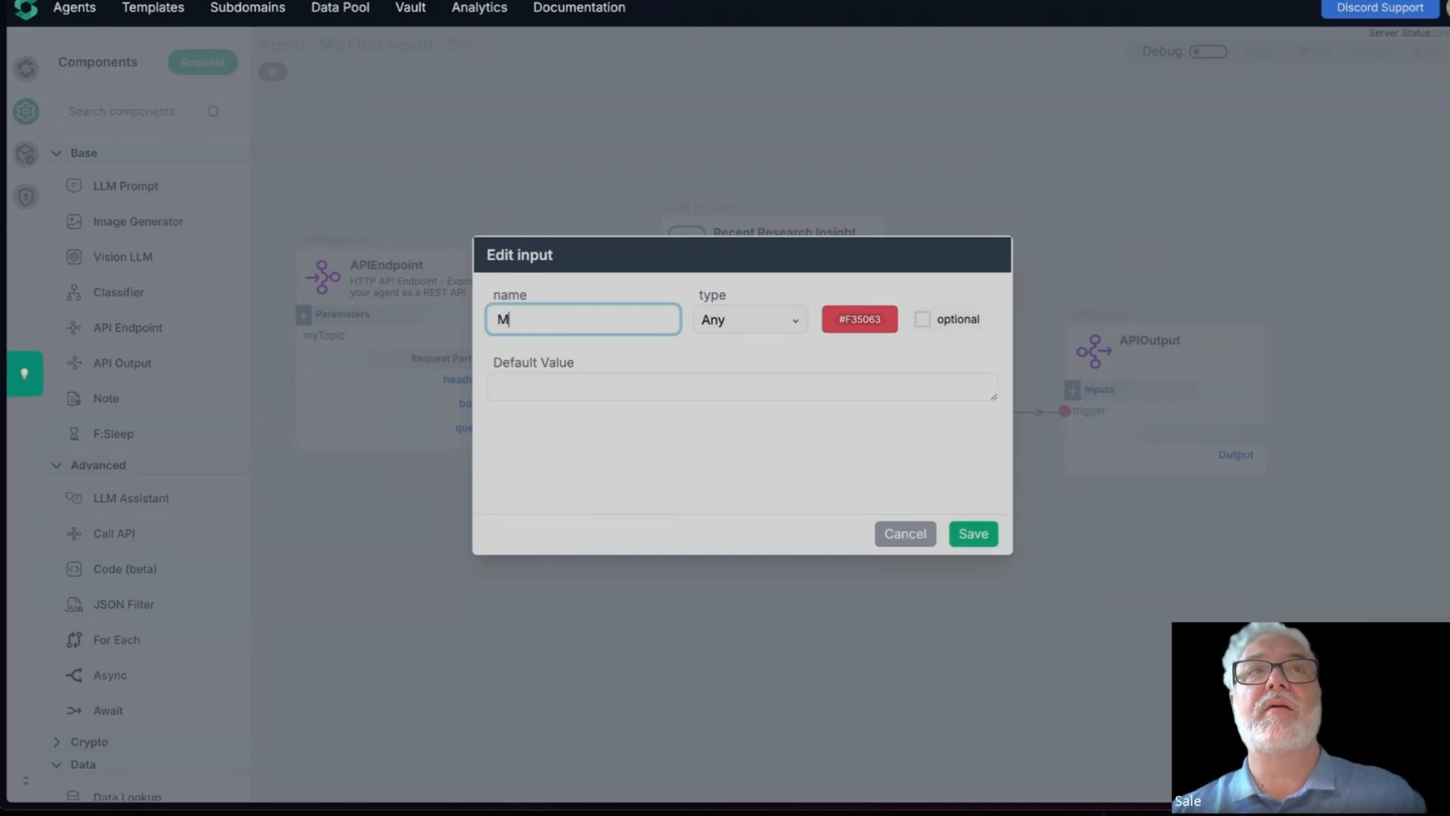
text(Exp)
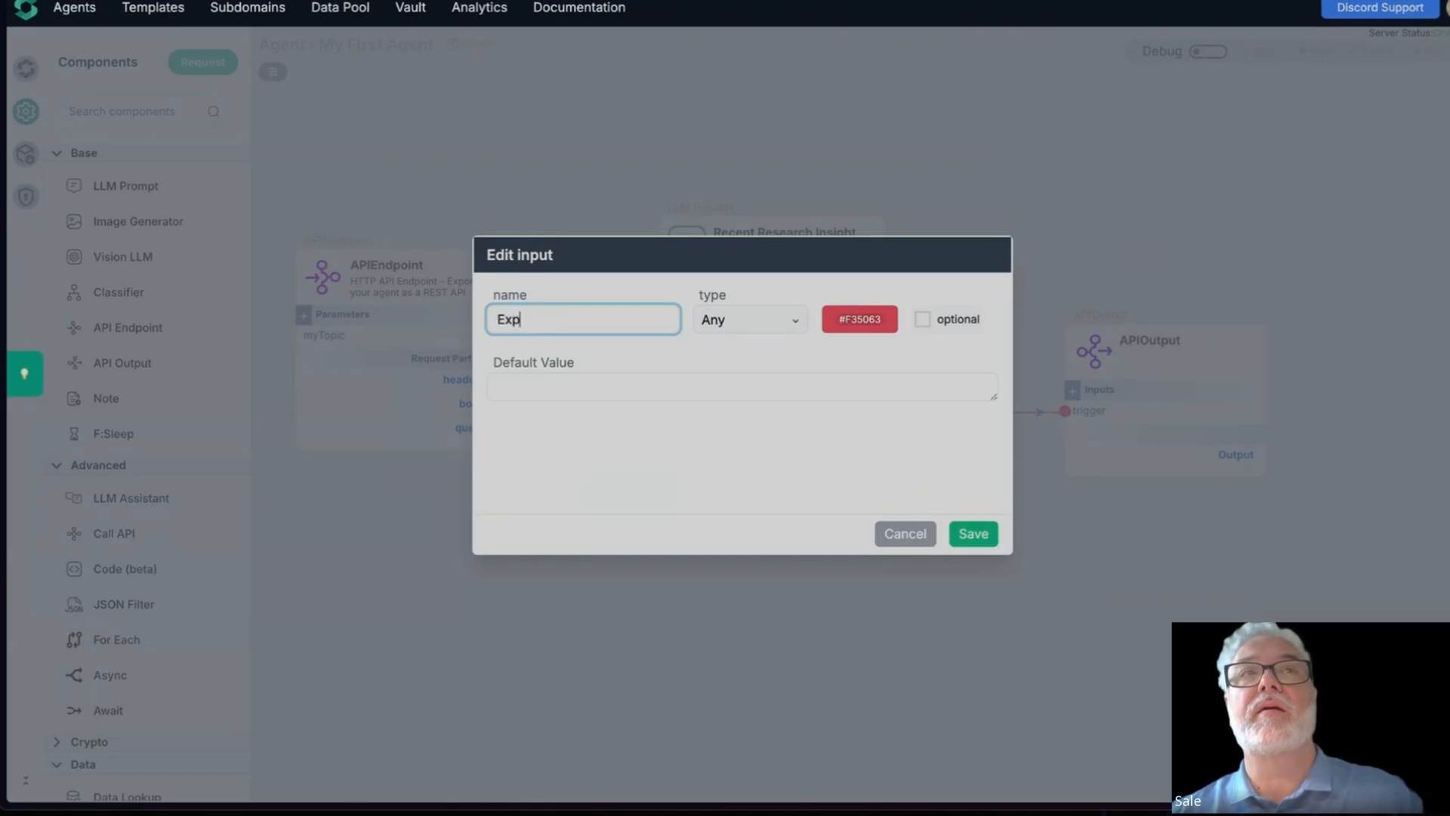
text(oounded)
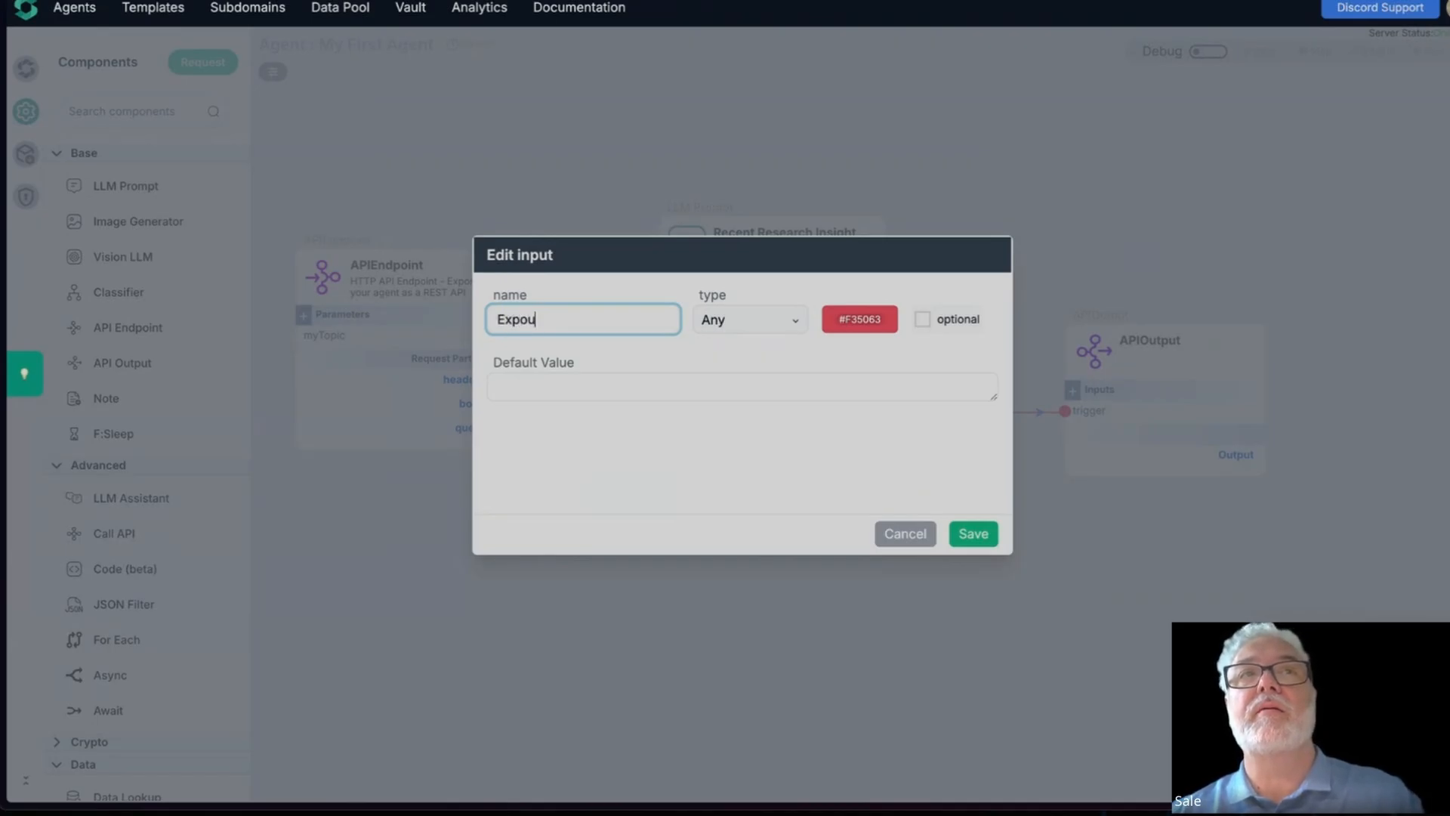
click(973, 534)
Review the Output Format options in the APIOutput settings and close them without changing the format
click(1257, 310)
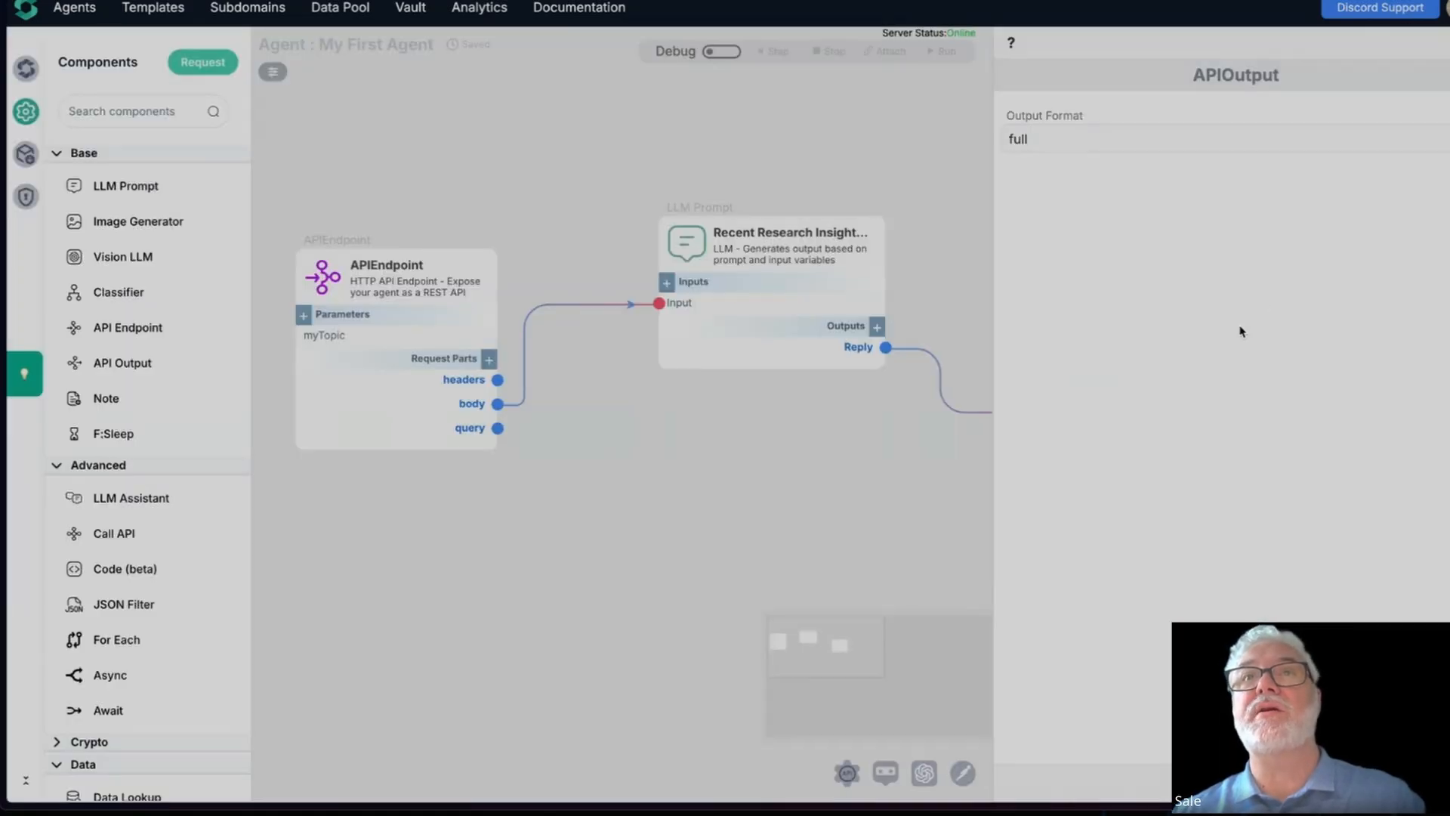
click(1155, 139)
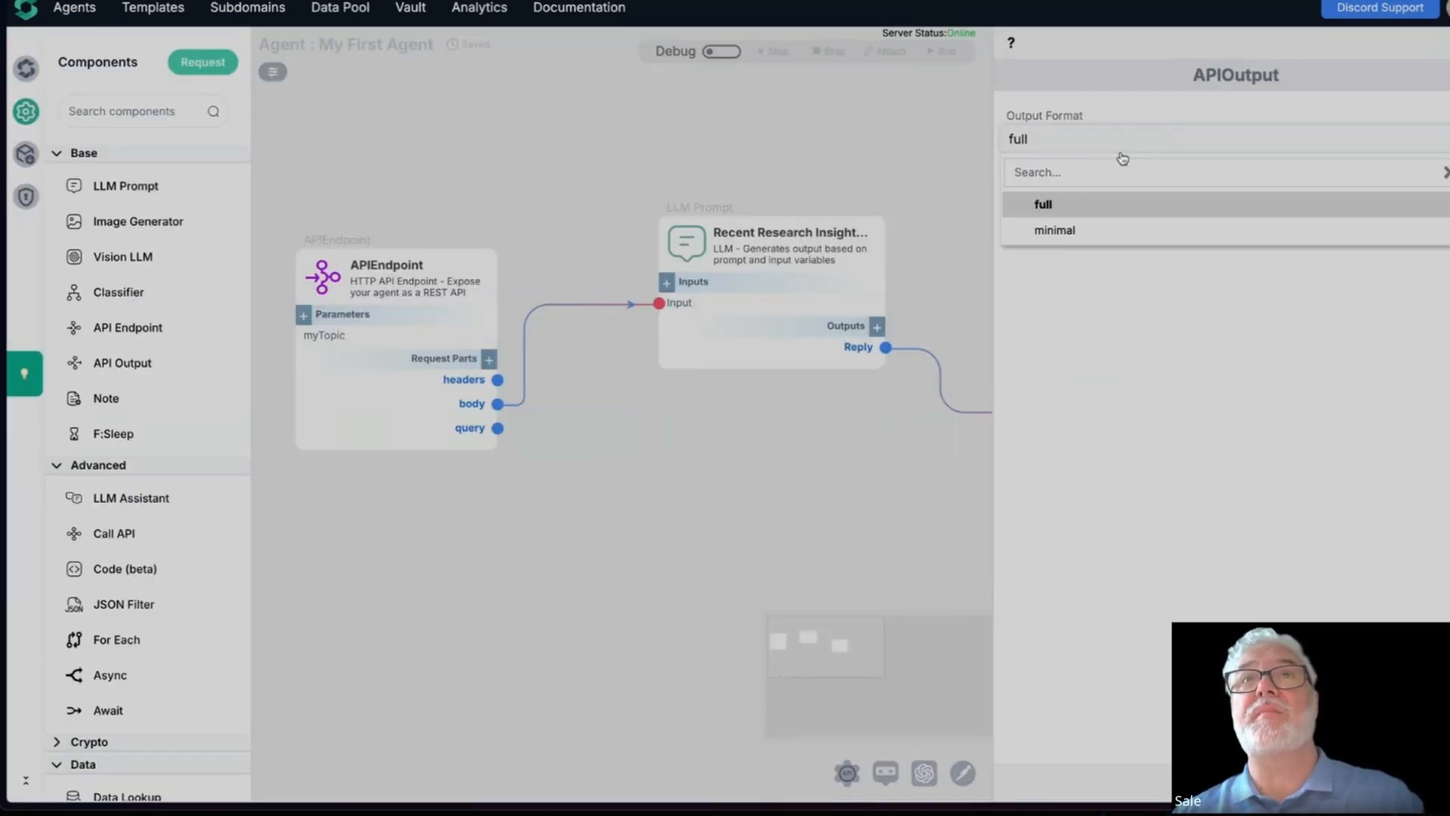
click(1278, 141)
click(1447, 43)
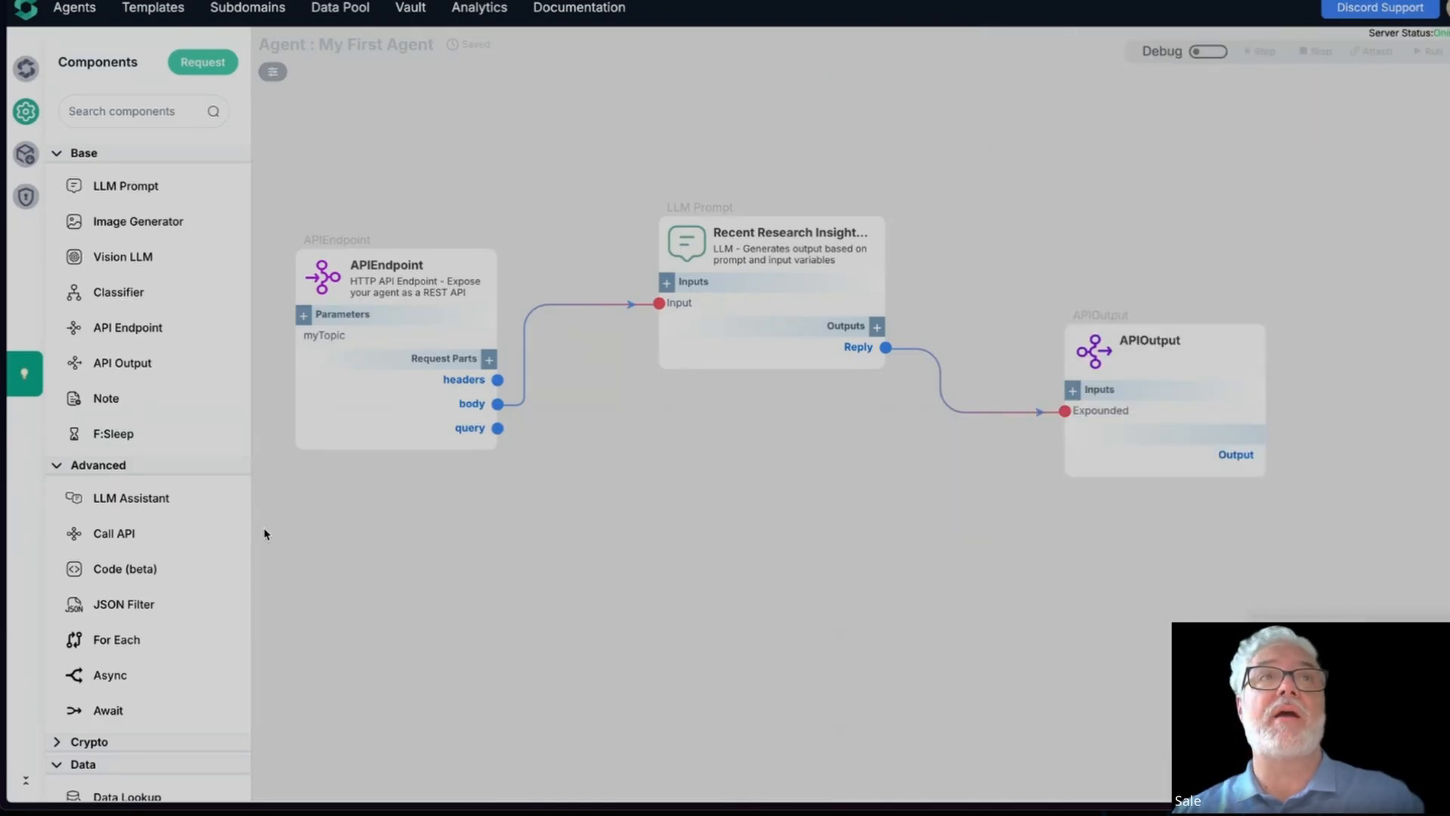
Open the agent's test chat, ask it about generative AI, and read through the reply
click(1372, 773)
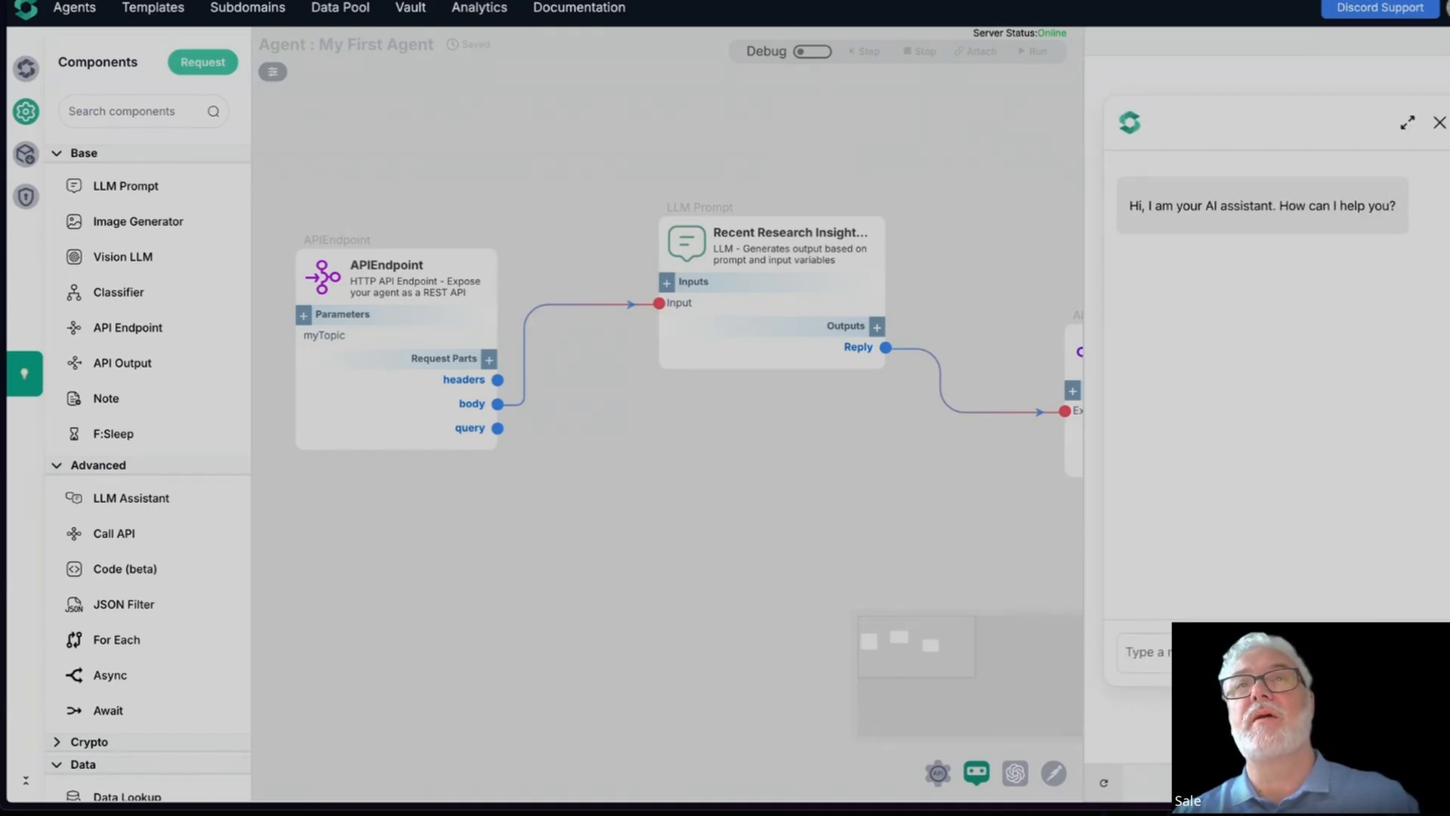
text(Can you)
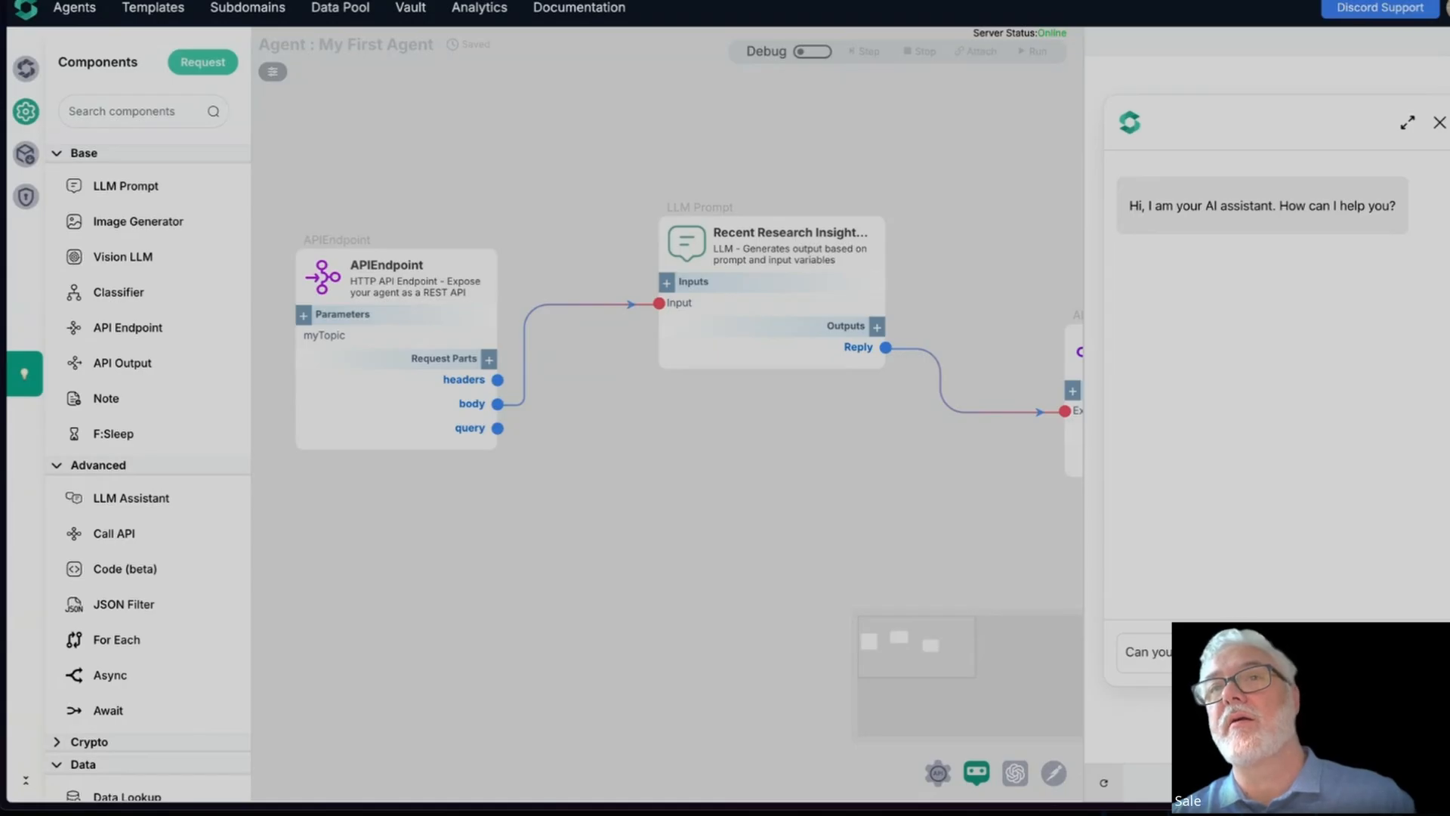
key(Return)
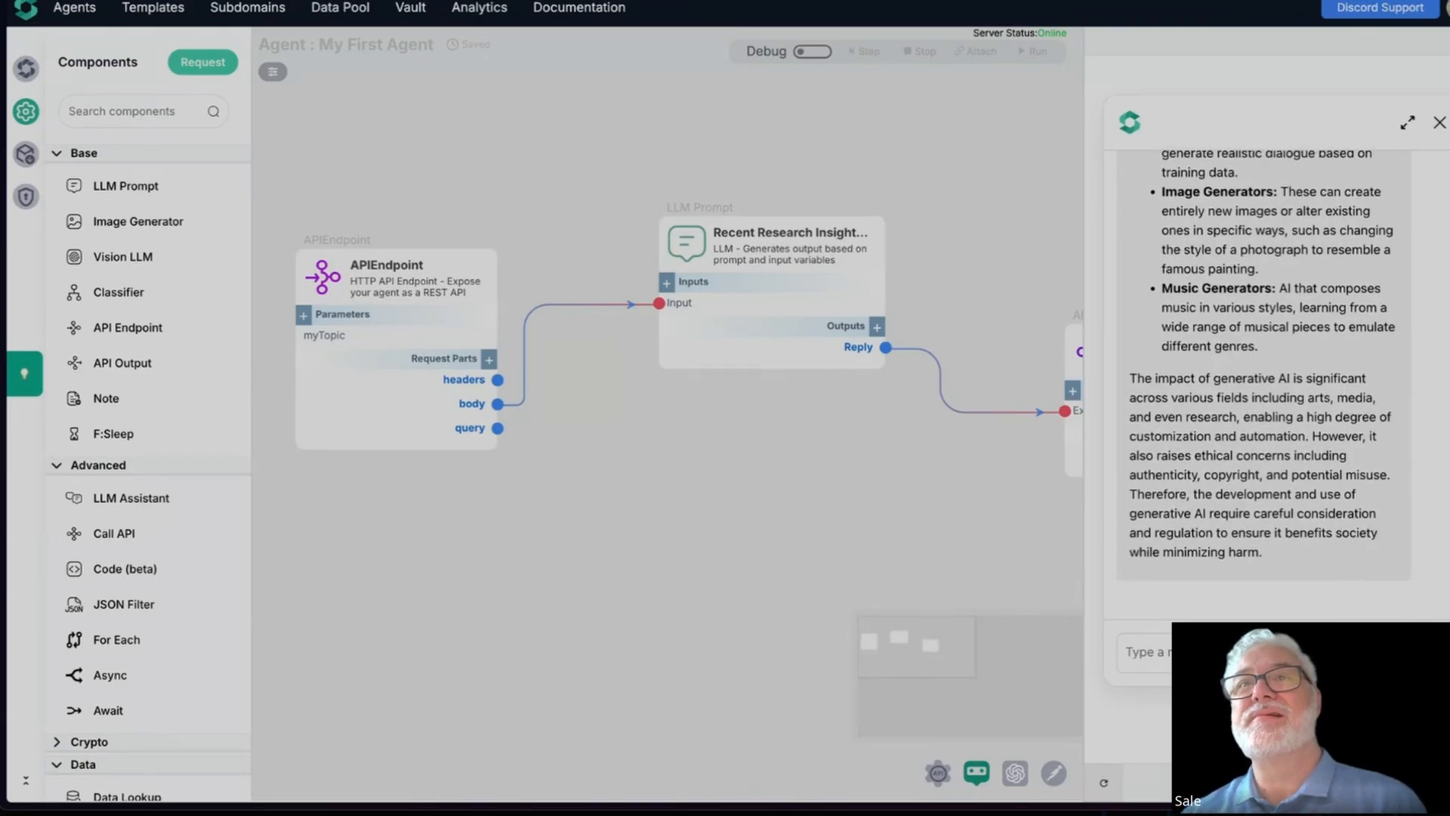
scroll(1151, 590, up, 5)
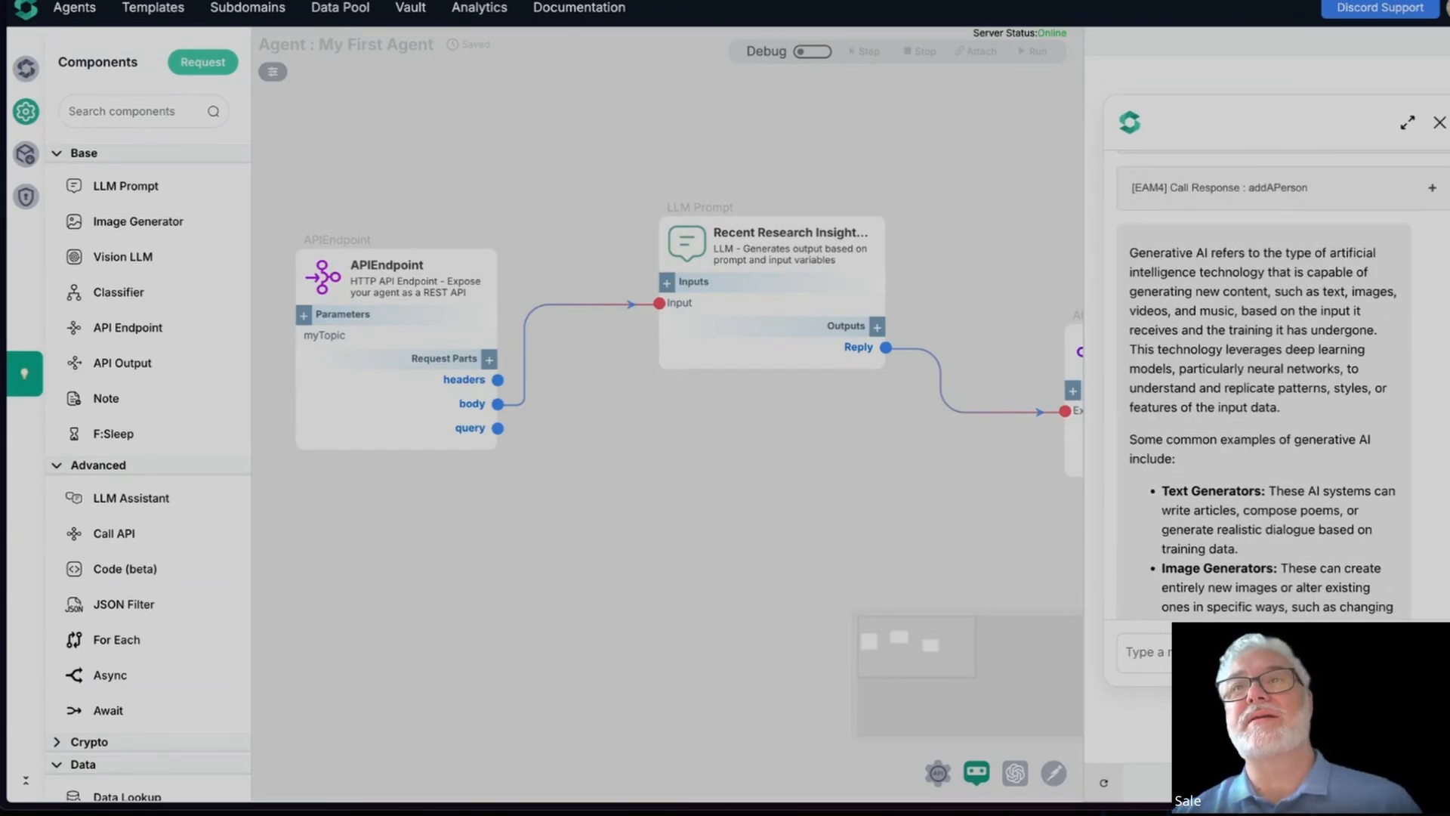
click(1440, 122)
click(1429, 723)
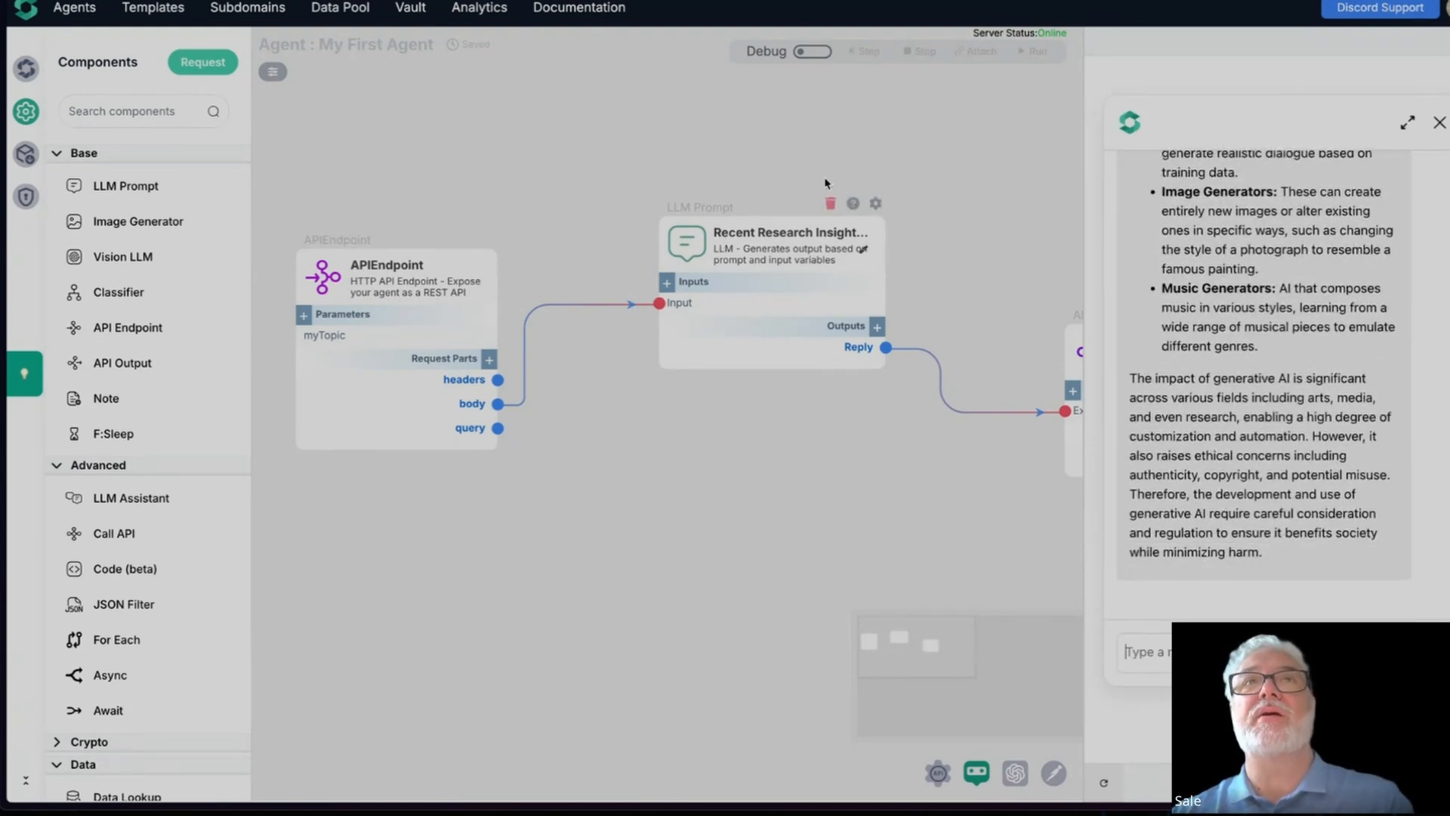
Enable debug mode for the workflow and restart the test chat with an empty conversation
click(812, 52)
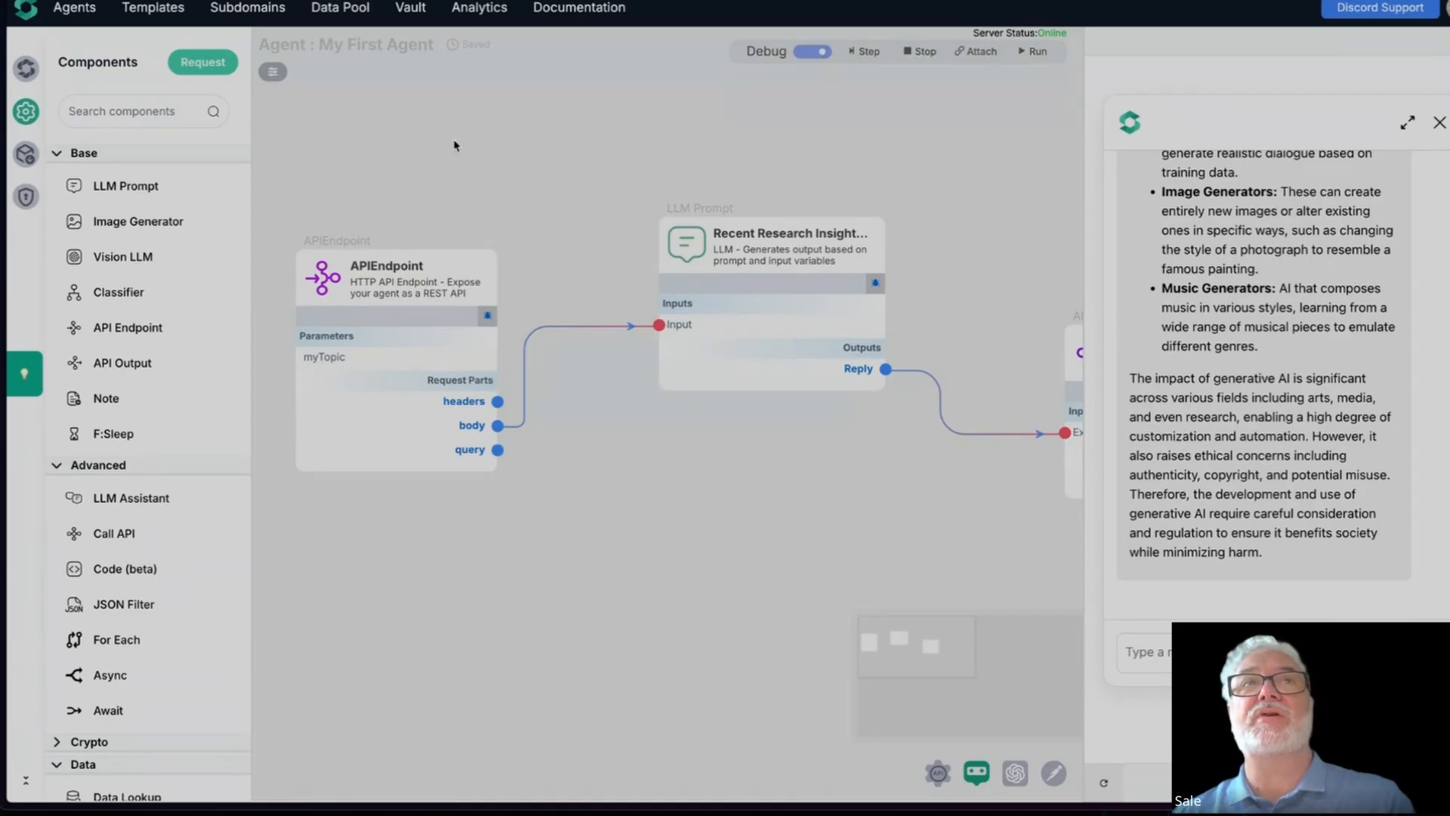
mouse_move(383, 253)
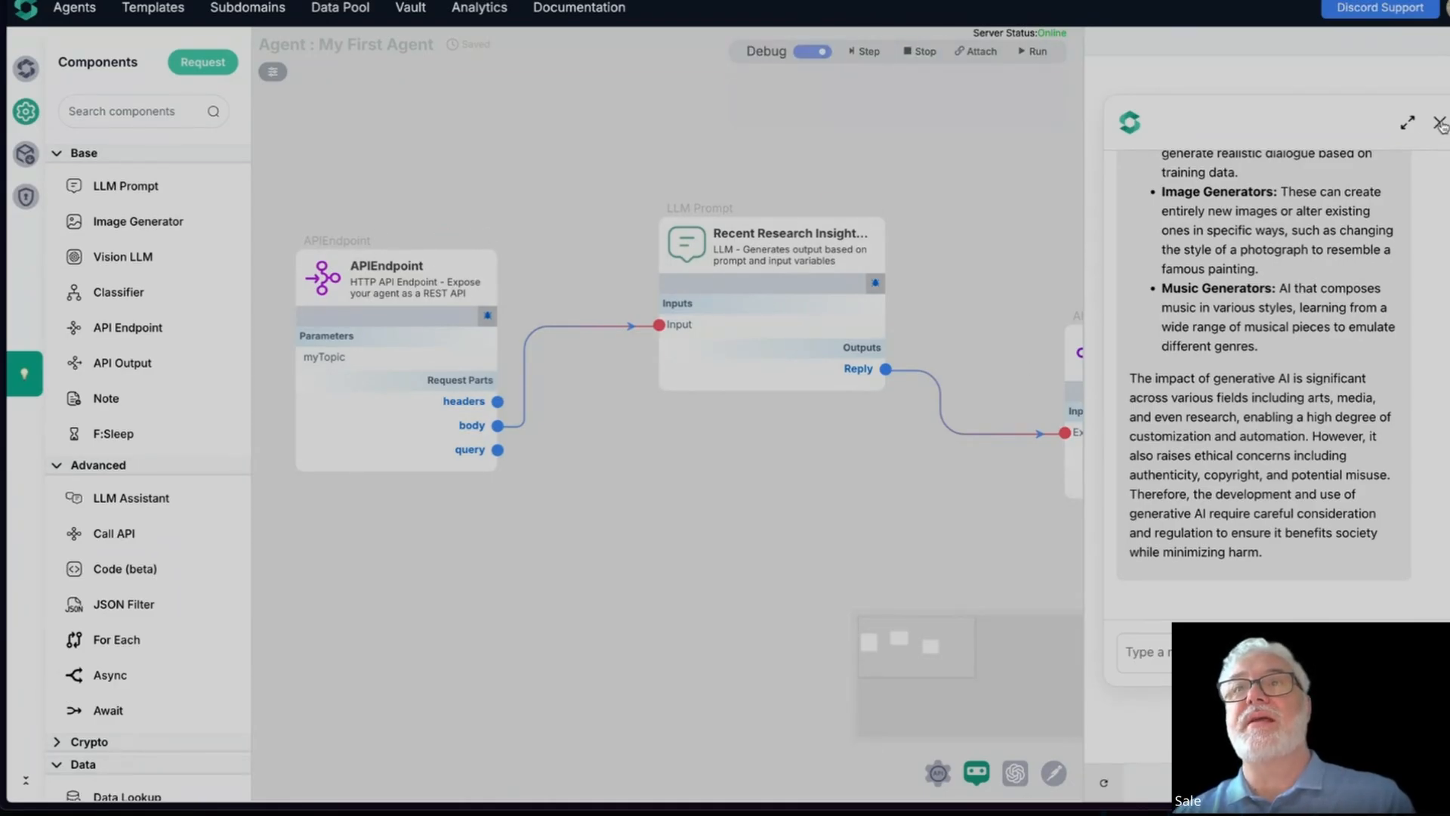
click(1106, 784)
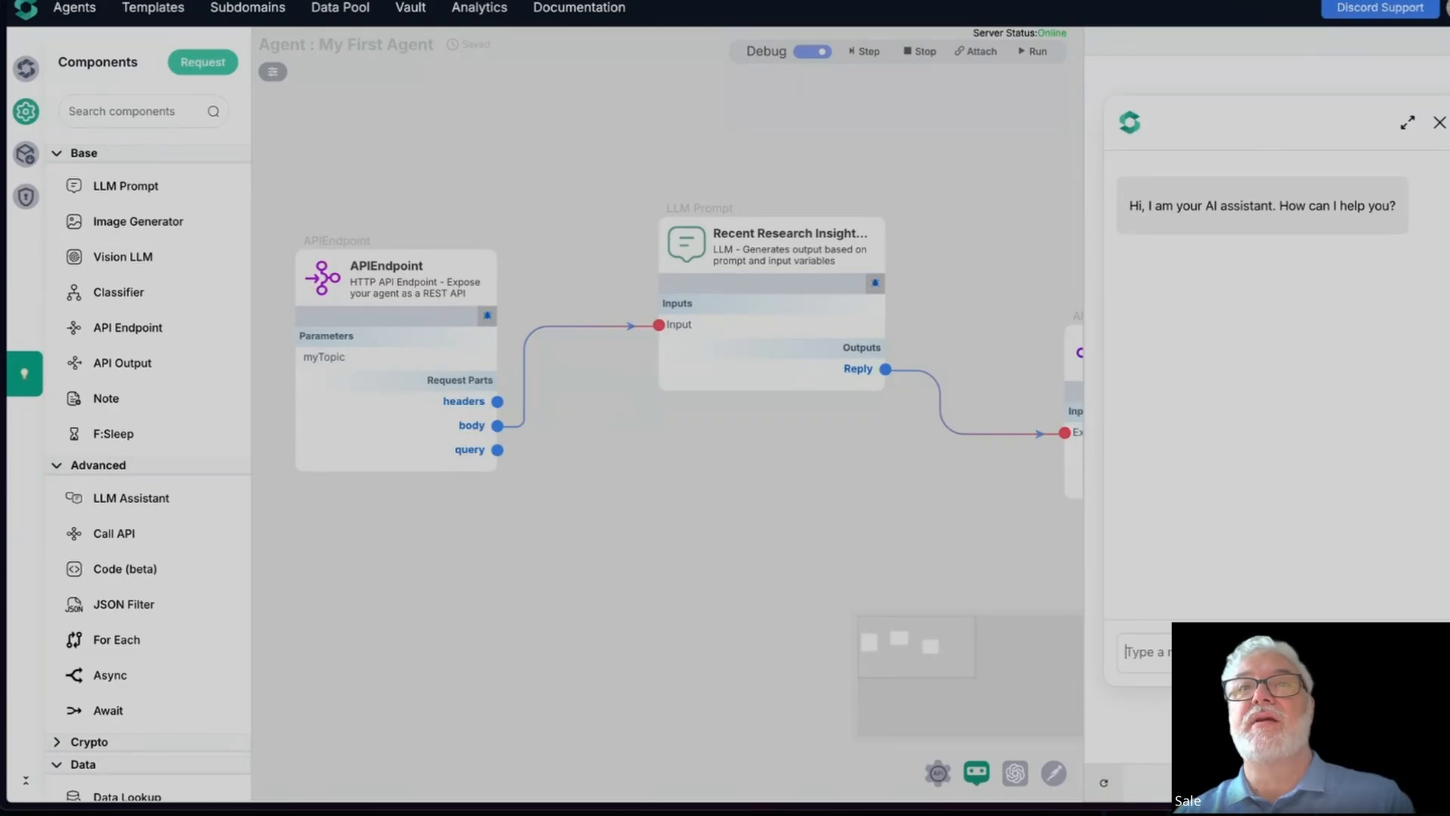
Send the chat message "What can you tell me about the latest Generative AI research?" with the debugger active
text(What ca)
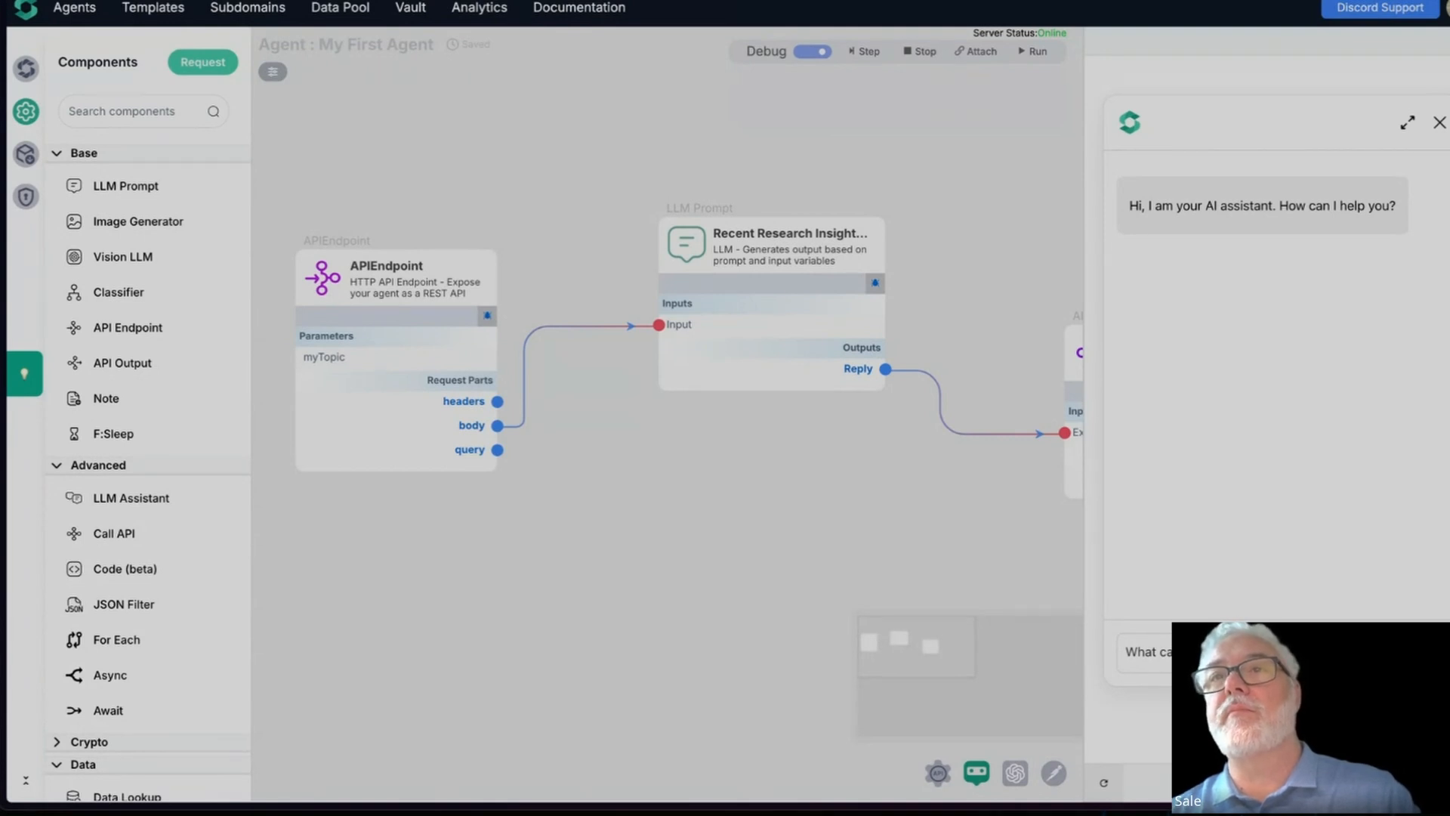
text(rat)
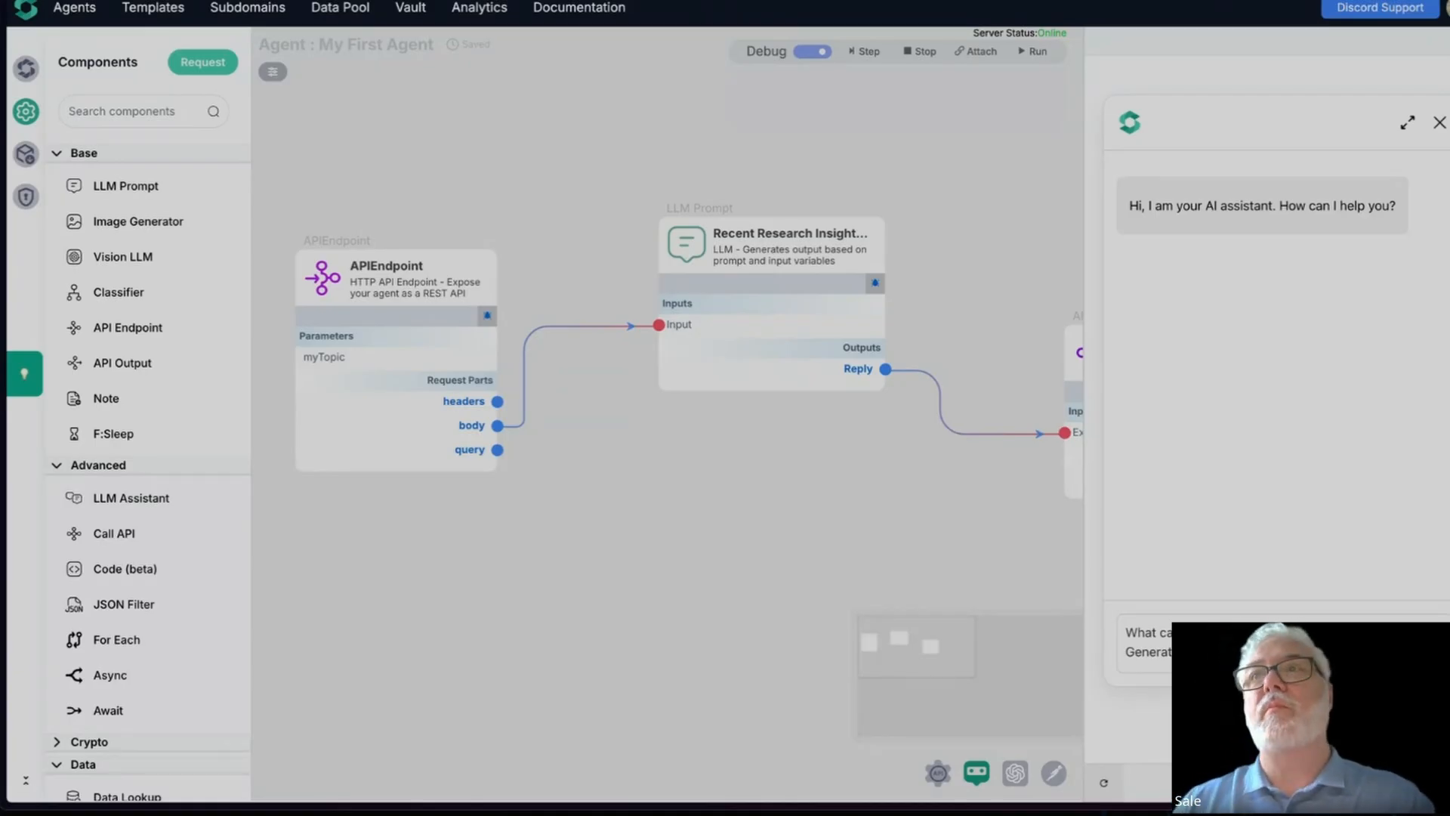
key(ctrl+Up)
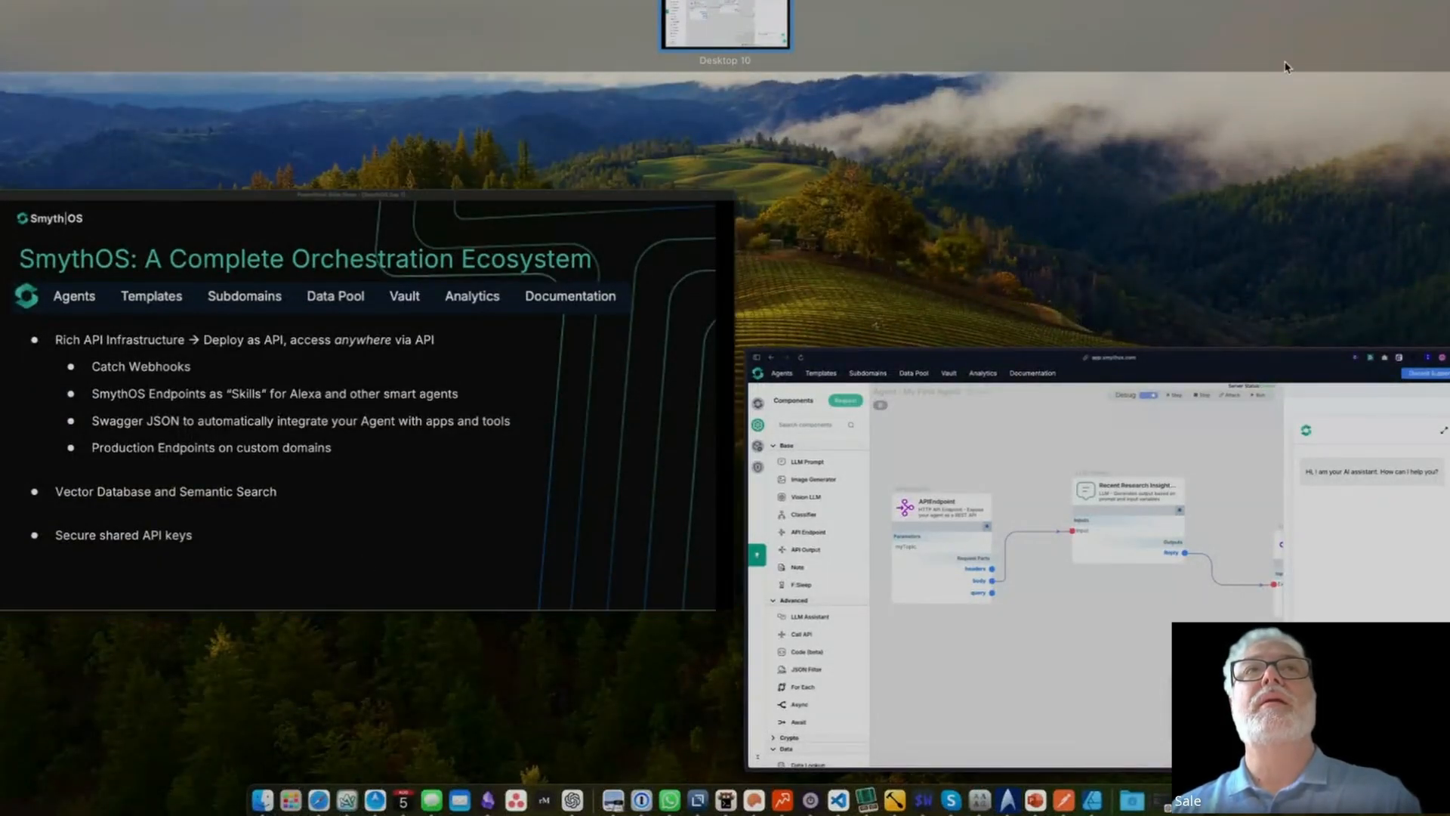
click(875, 325)
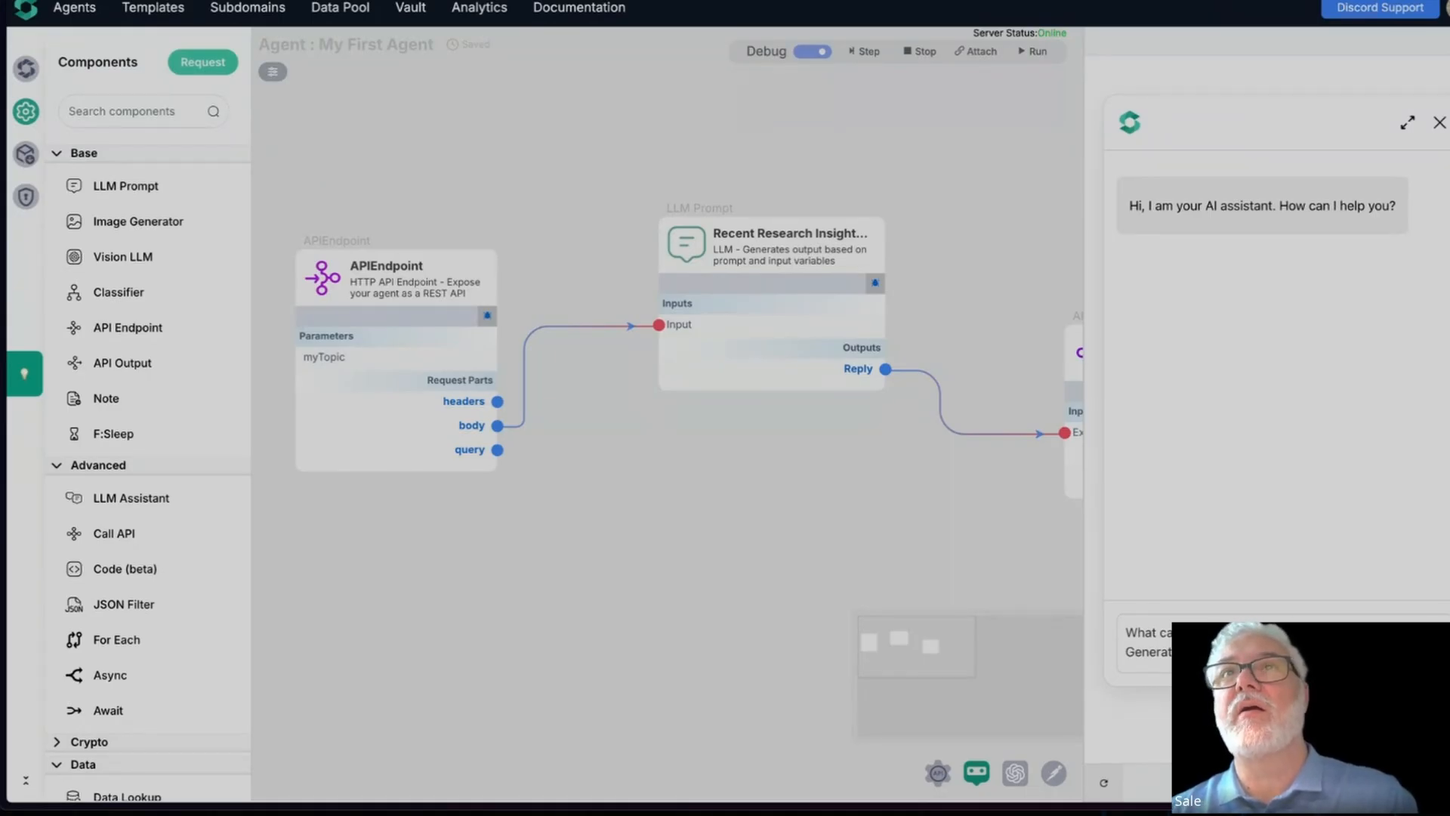
key(Return)
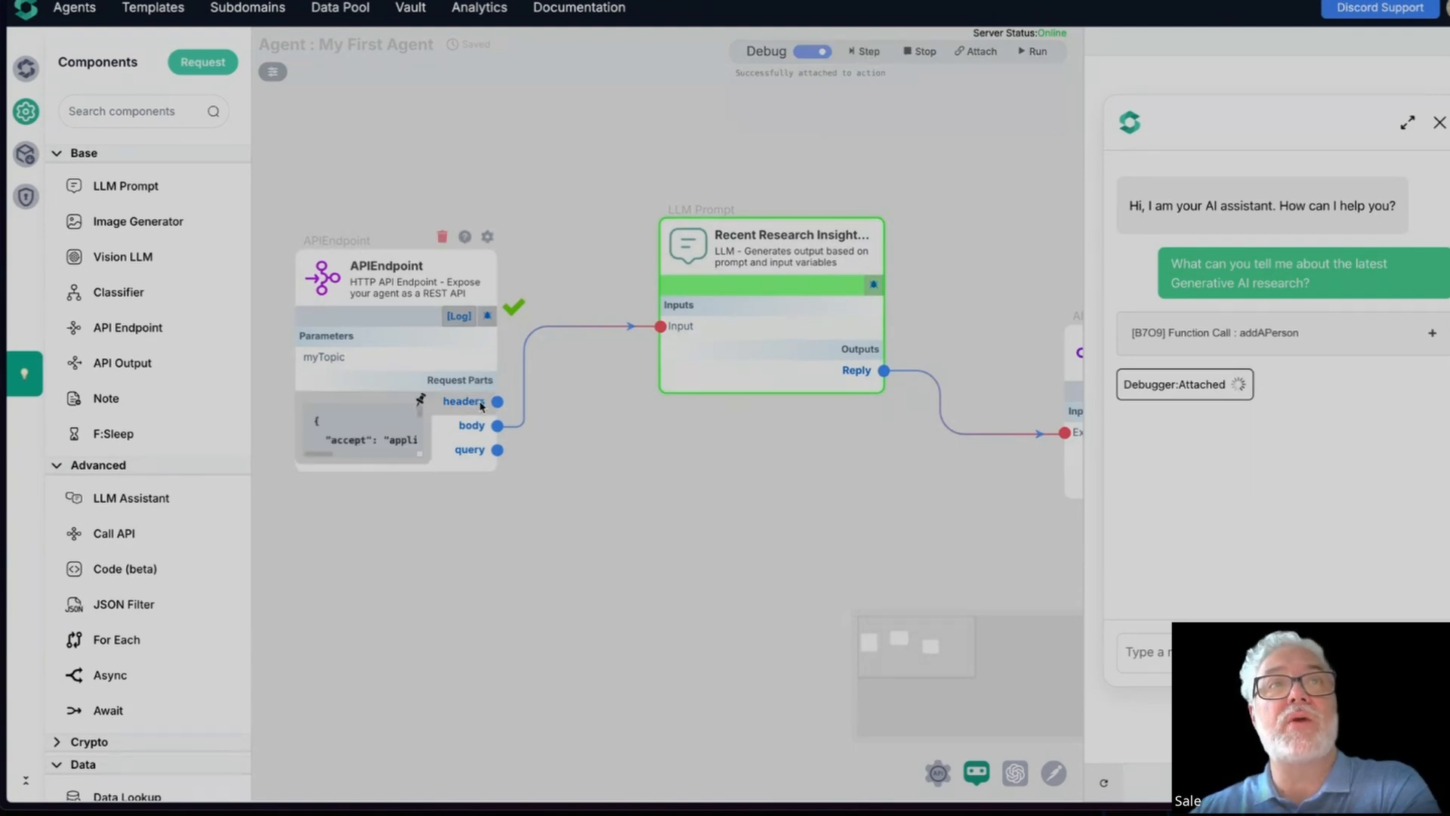
Inspect the debug data of the APIEndpoint's query output in an enlarged, pinned view, and close that view
mouse_move(482, 429)
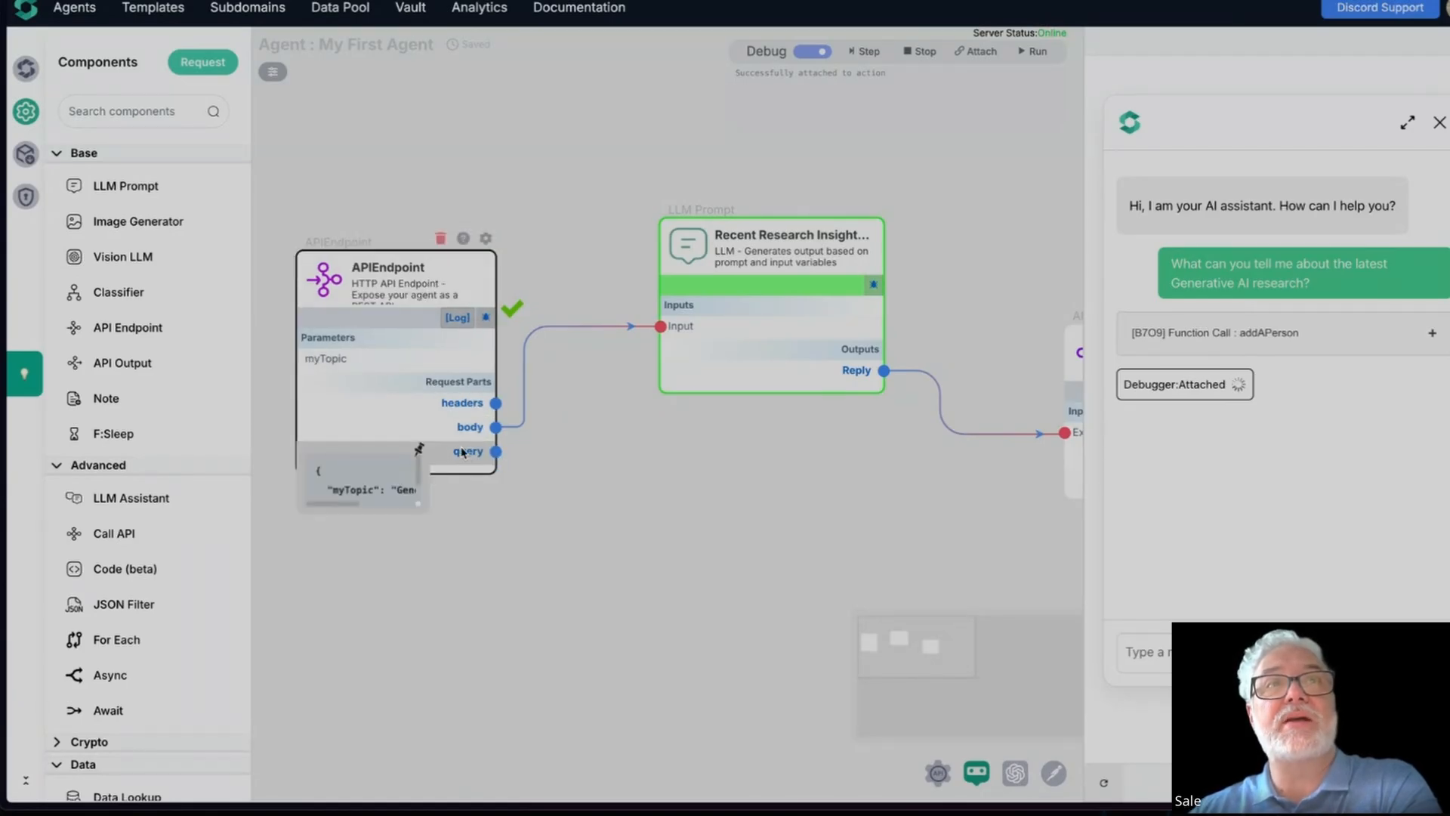
click(419, 450)
drag(422, 513, 753, 664)
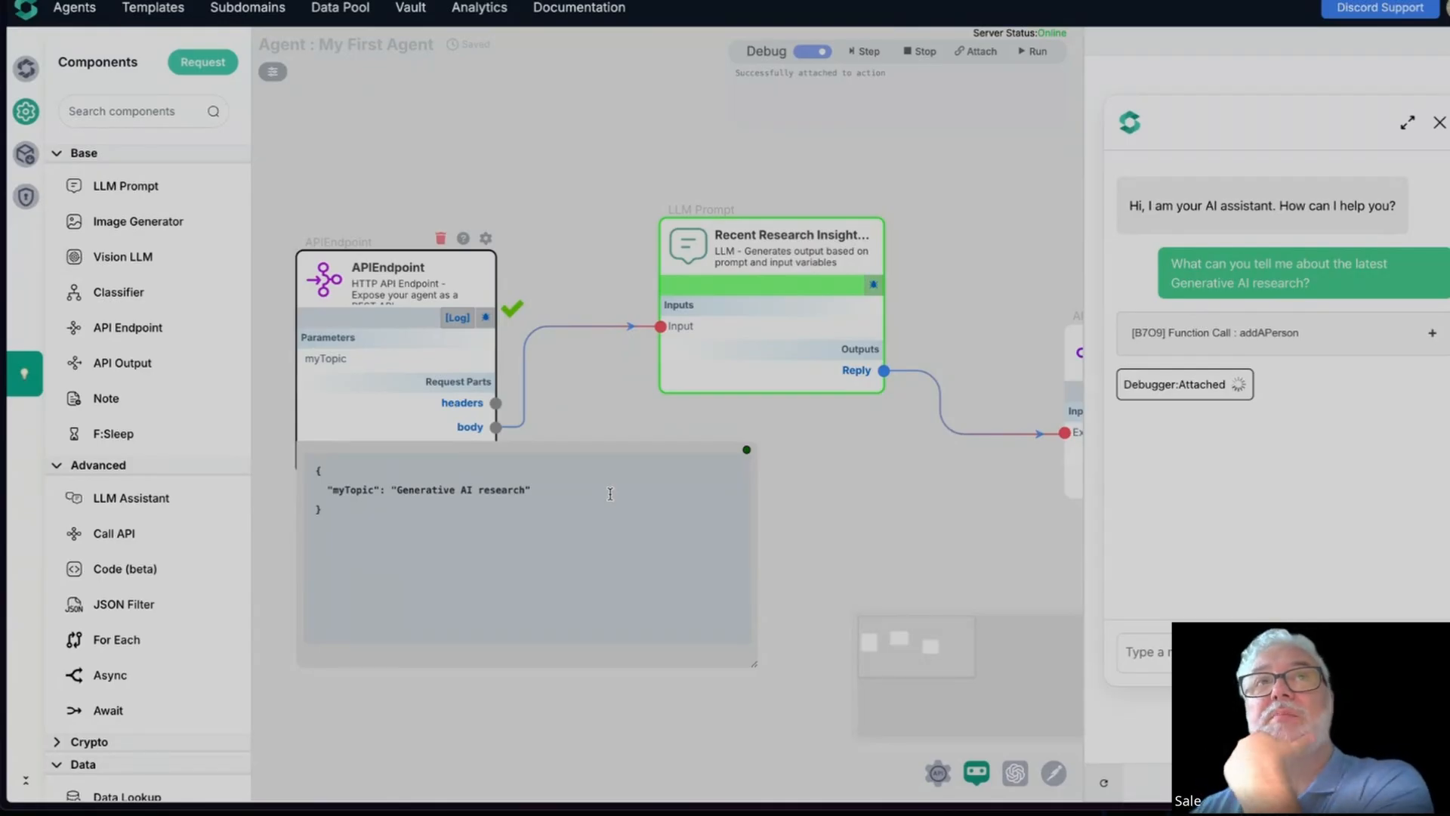
click(746, 452)
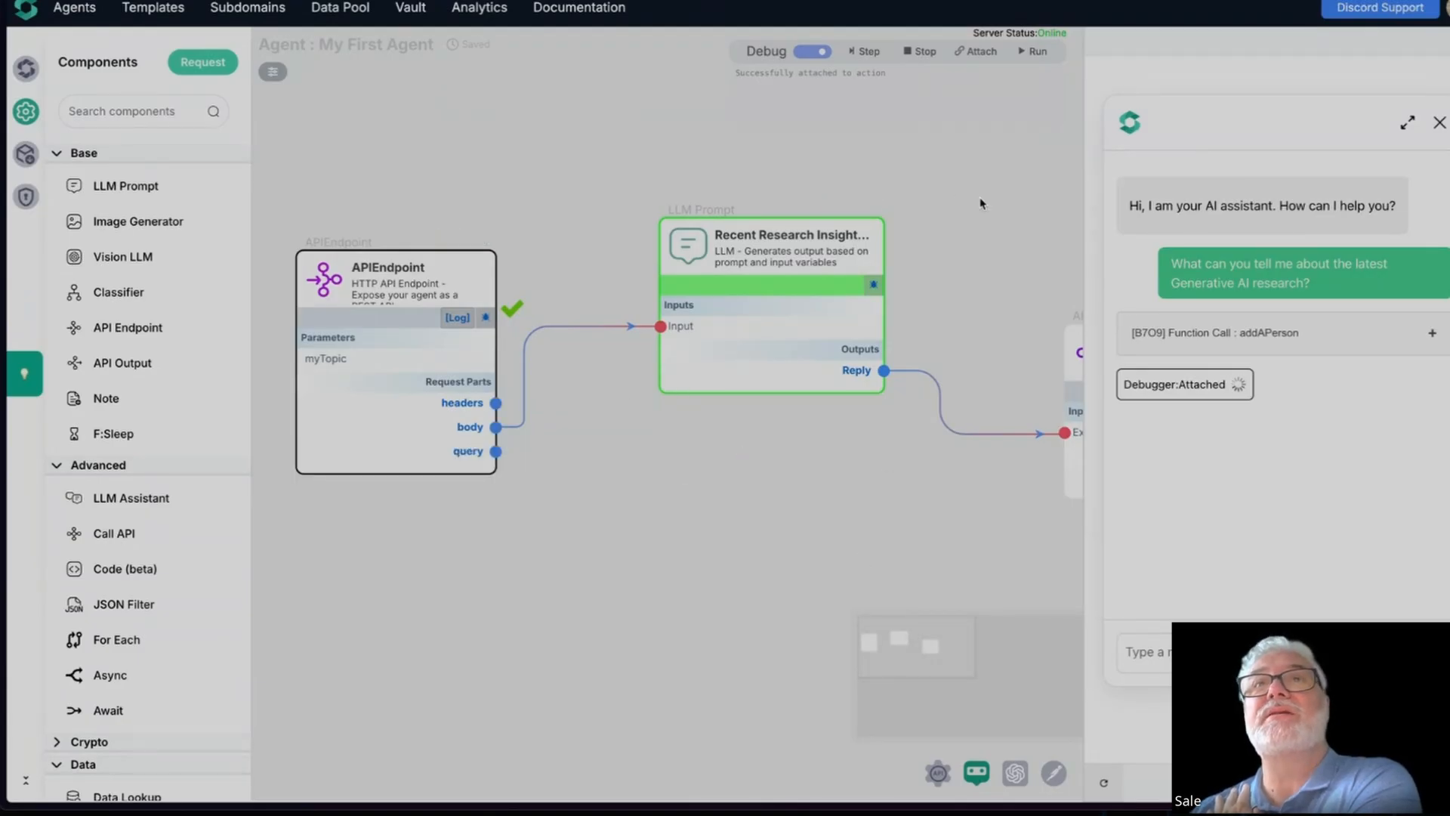
Step the debugger through the LLM Prompt and read the full message passed to the APIOutput's Expounded input
click(868, 54)
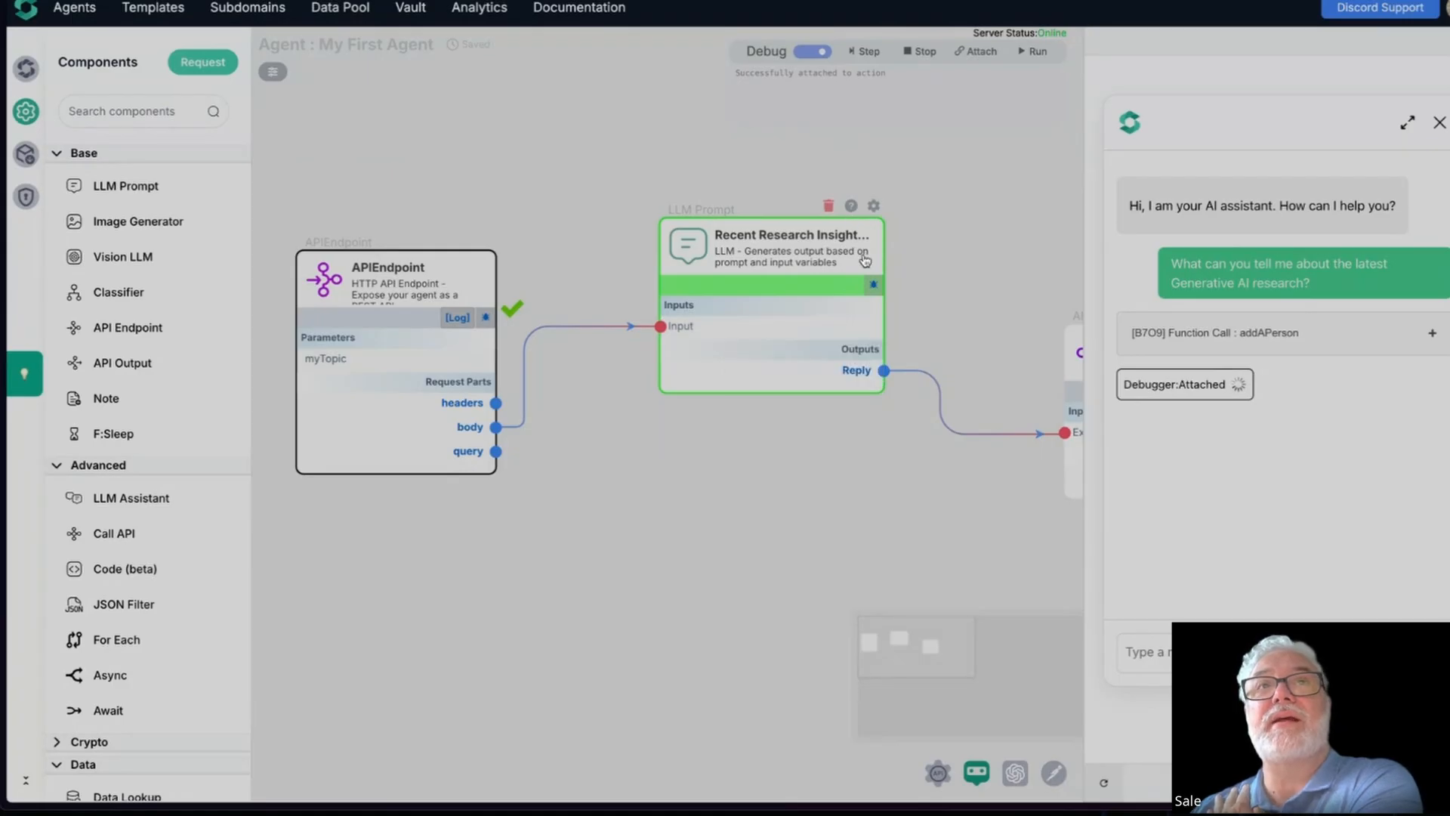
click(869, 53)
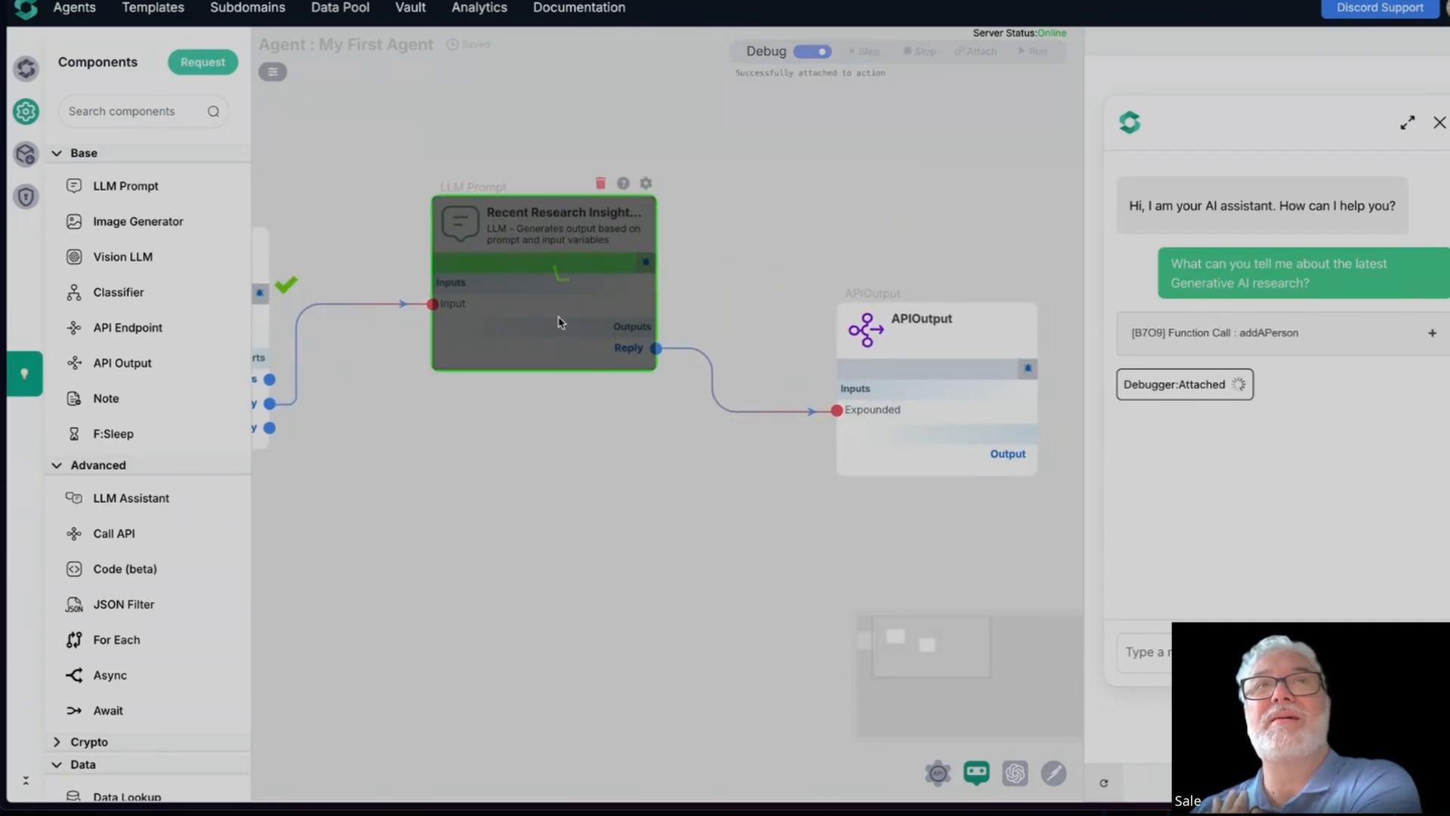
mouse_move(859, 423)
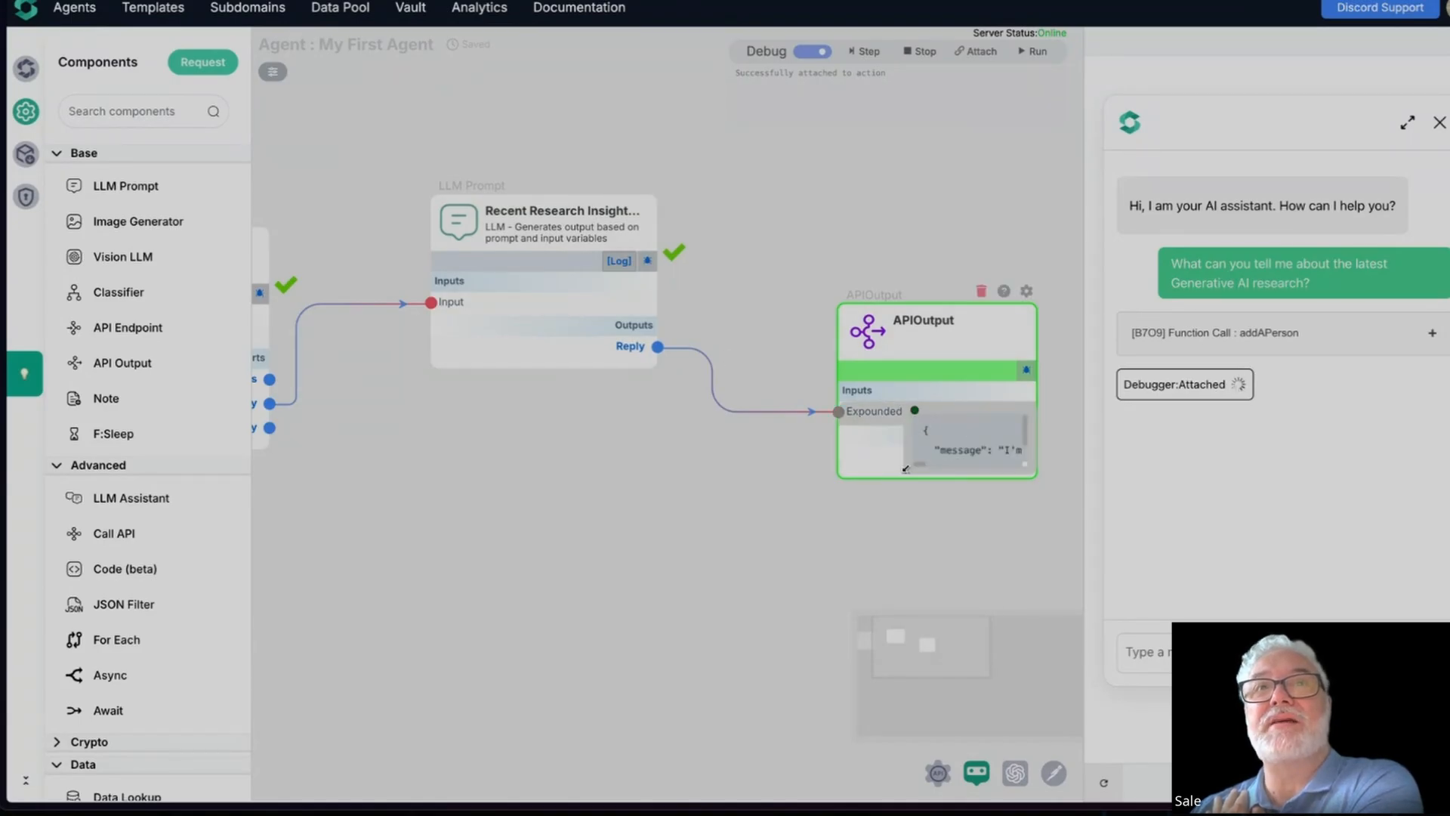
drag(906, 471, 298, 608)
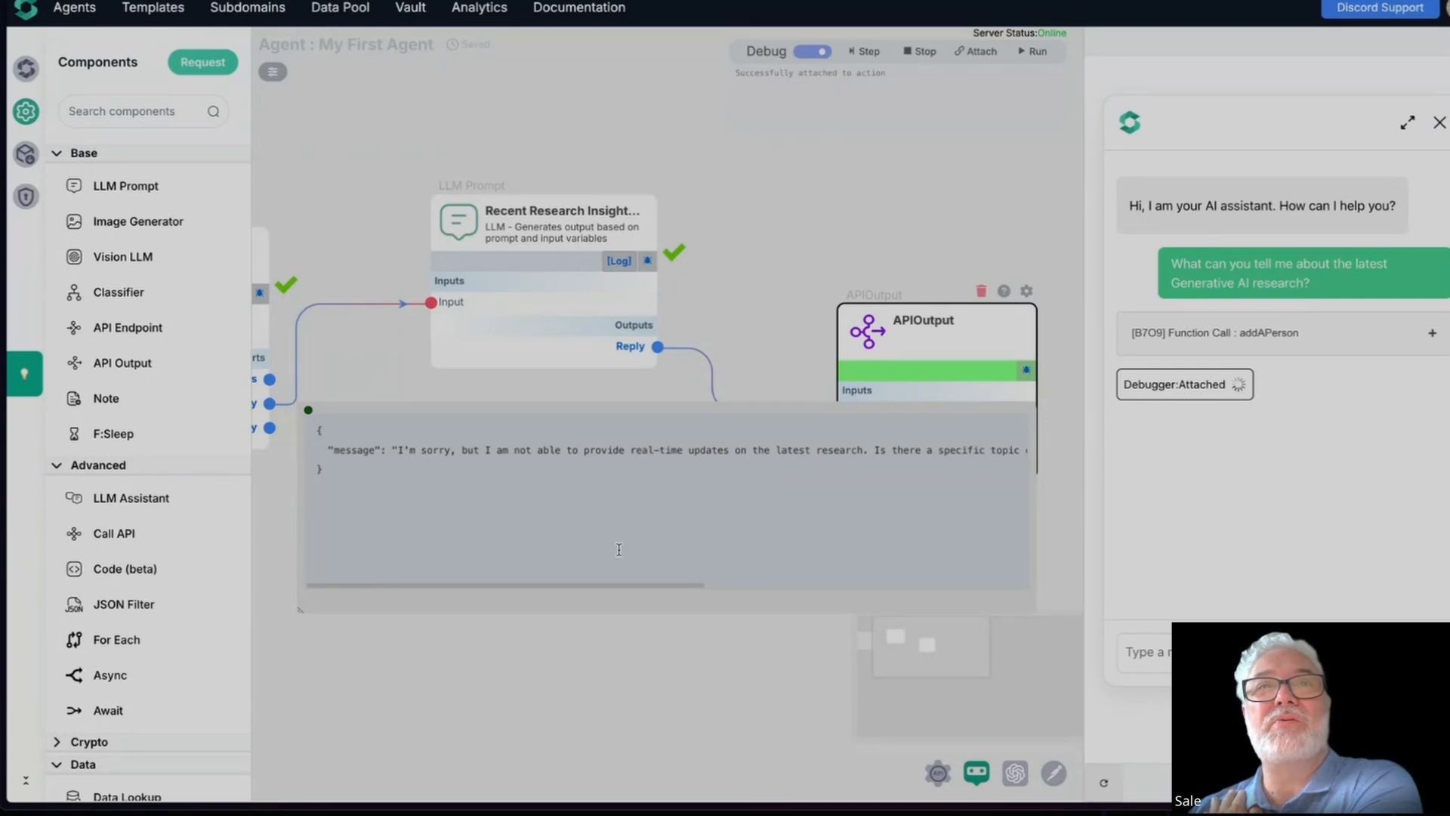
drag(601, 587, 1000, 624)
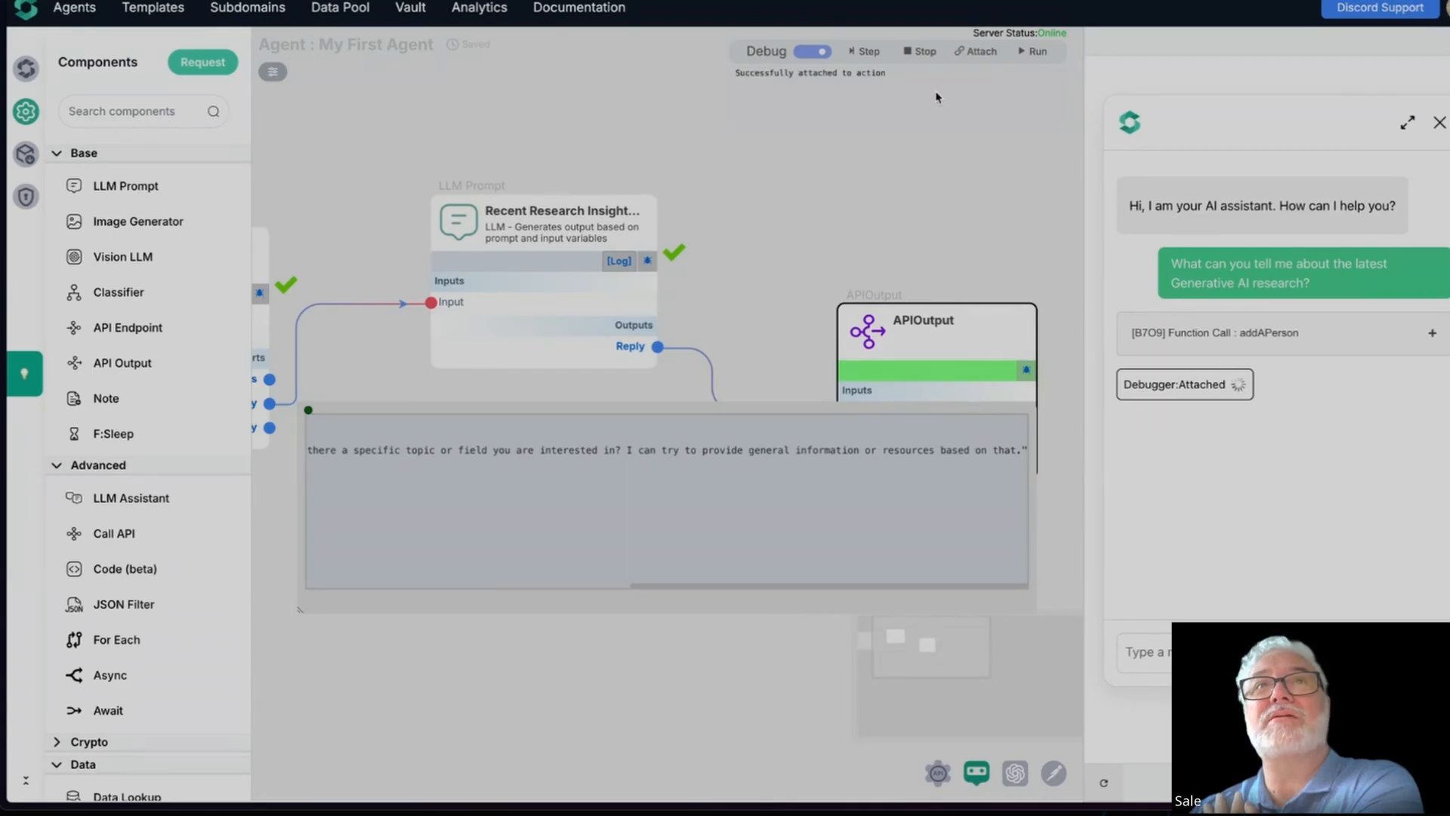
Run the rest of the debug session and close the Expounded data view
click(1032, 51)
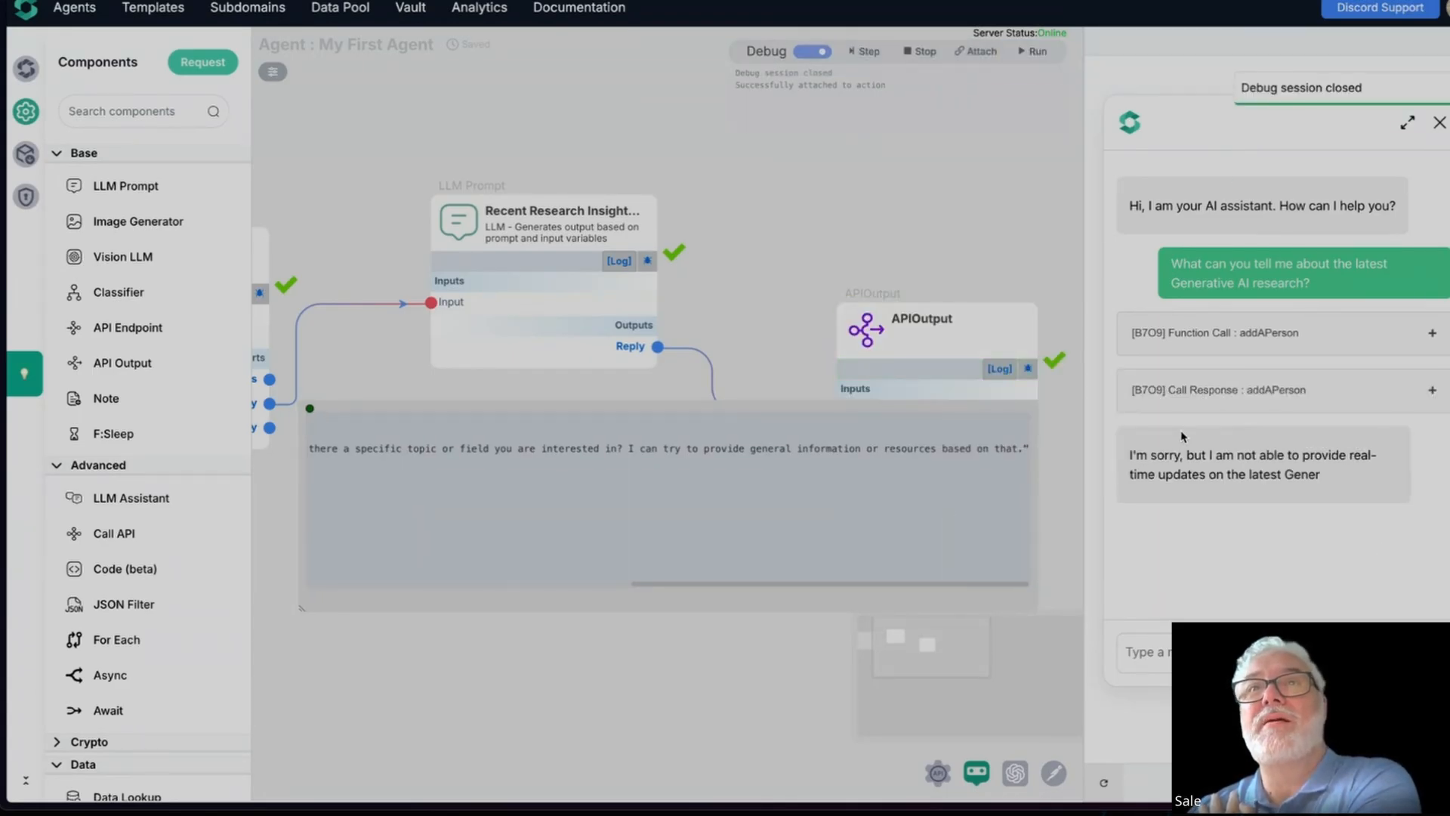
click(310, 408)
Disconnect the APIEndpoint's body from the LLM Prompt's Input and connect the query output to it instead
drag(370, 510, 716, 532)
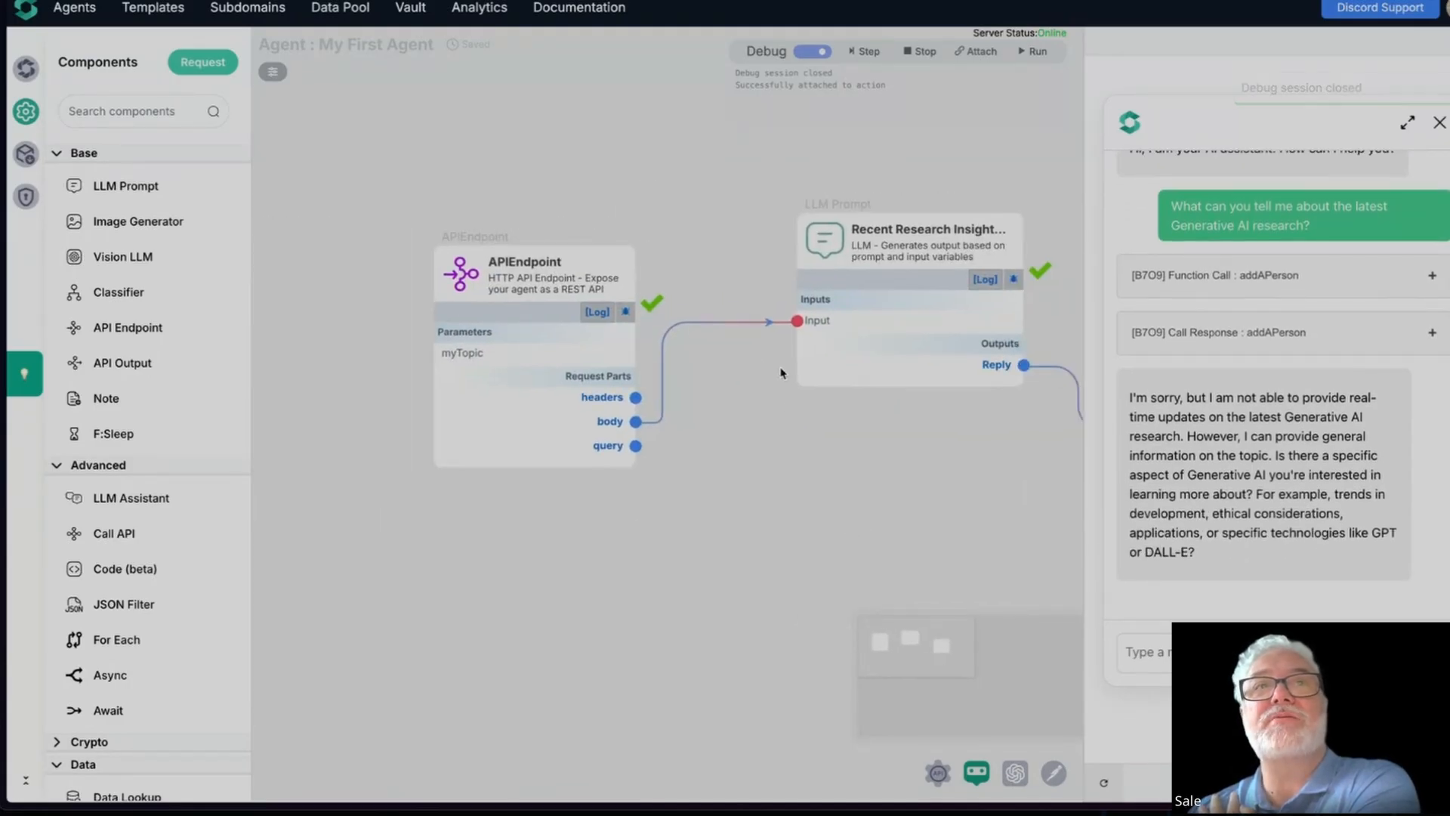
drag(798, 323, 673, 491)
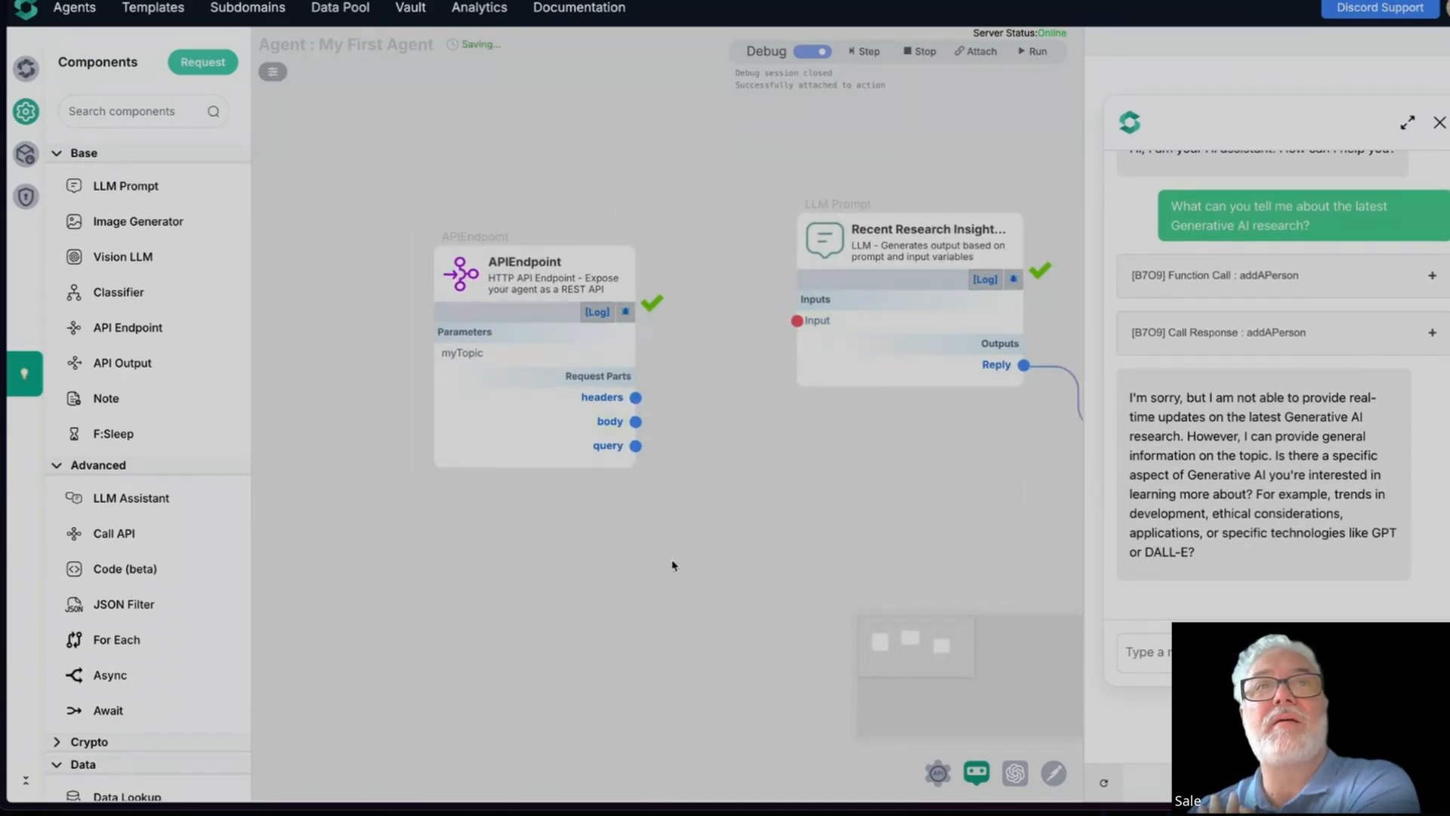
drag(636, 446, 798, 322)
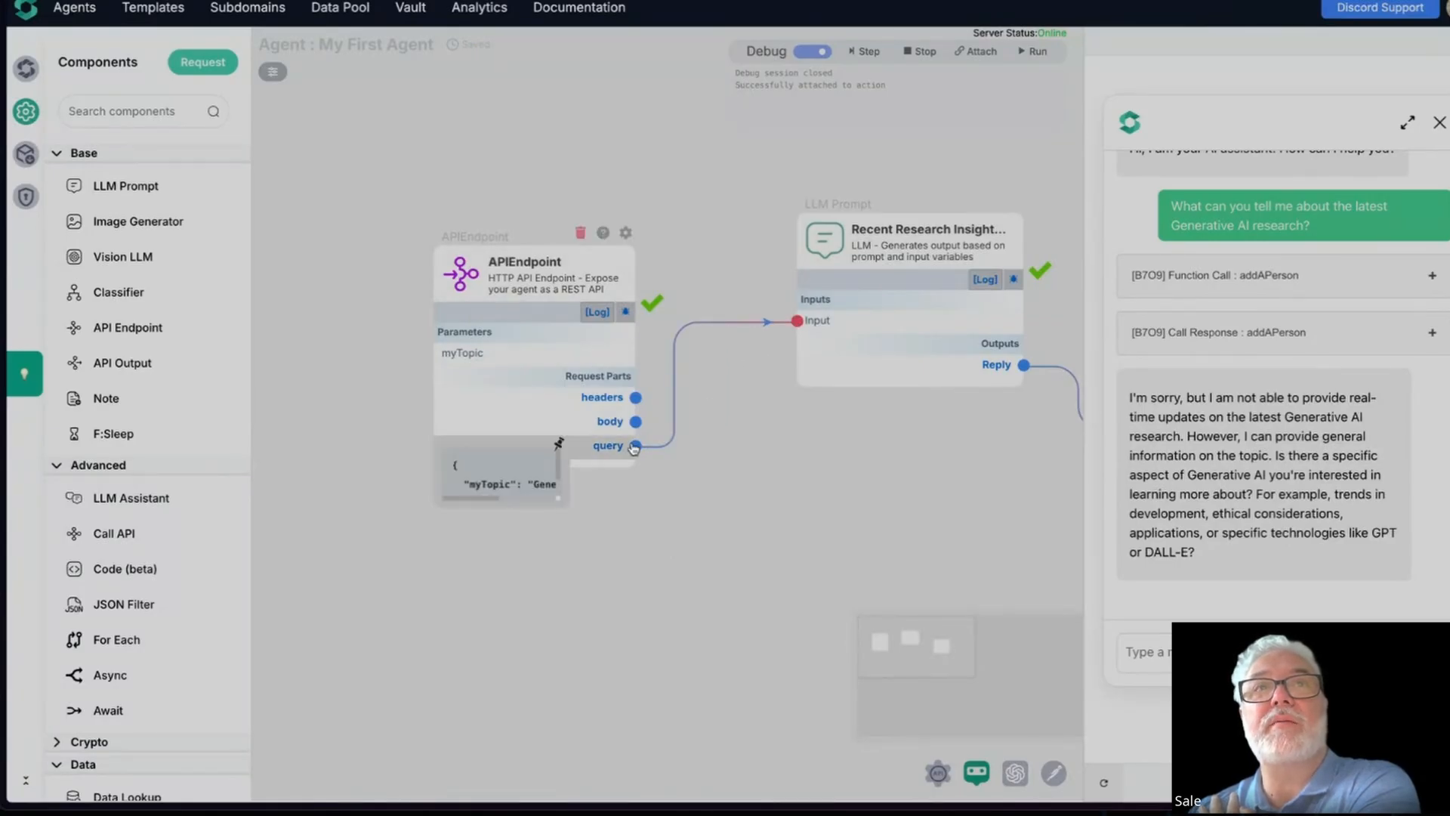
Enlarge the debug data of the APIEndpoint's newly connected query output to read the myTopic value
mouse_move(608, 450)
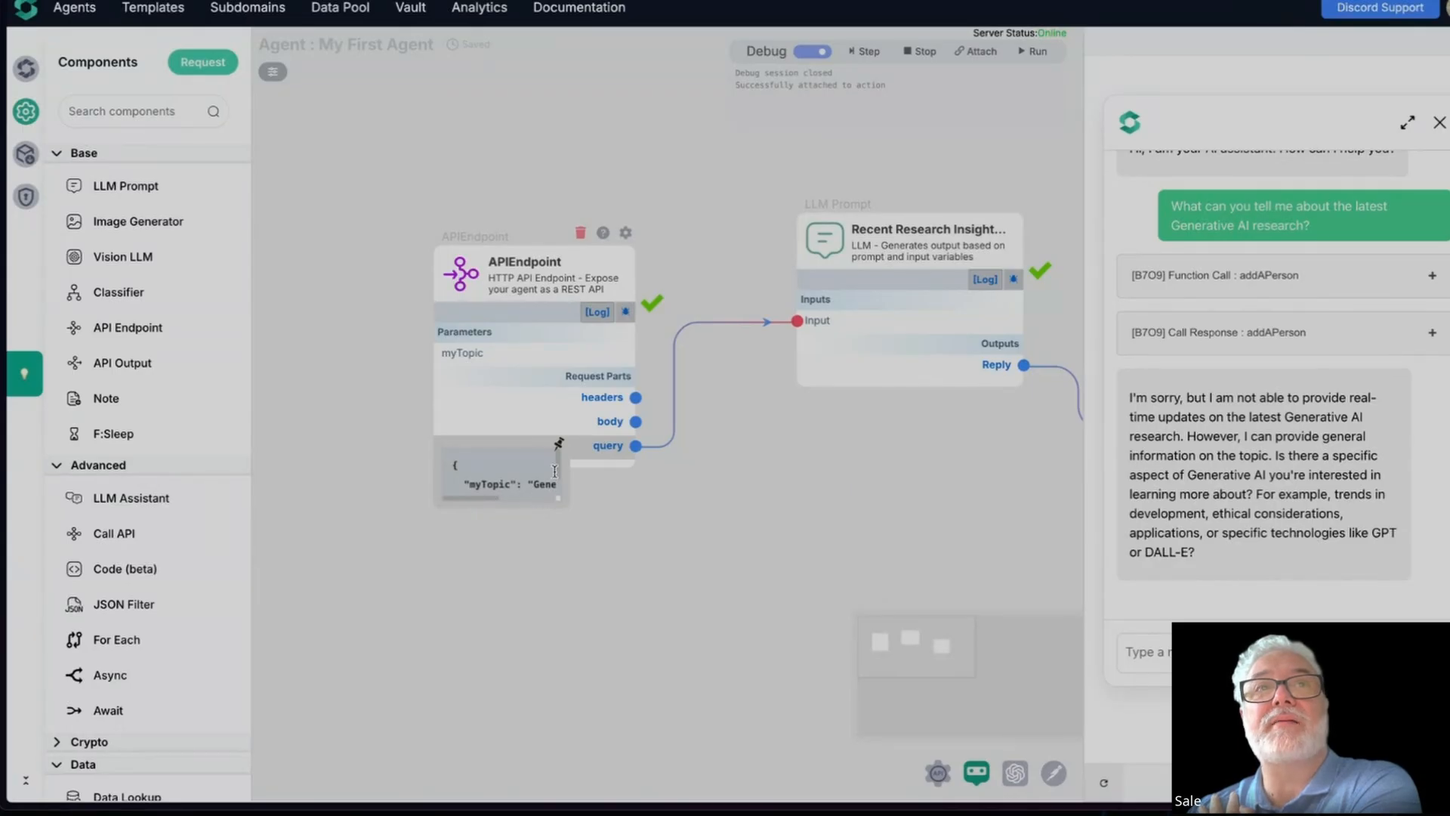
drag(559, 499, 914, 592)
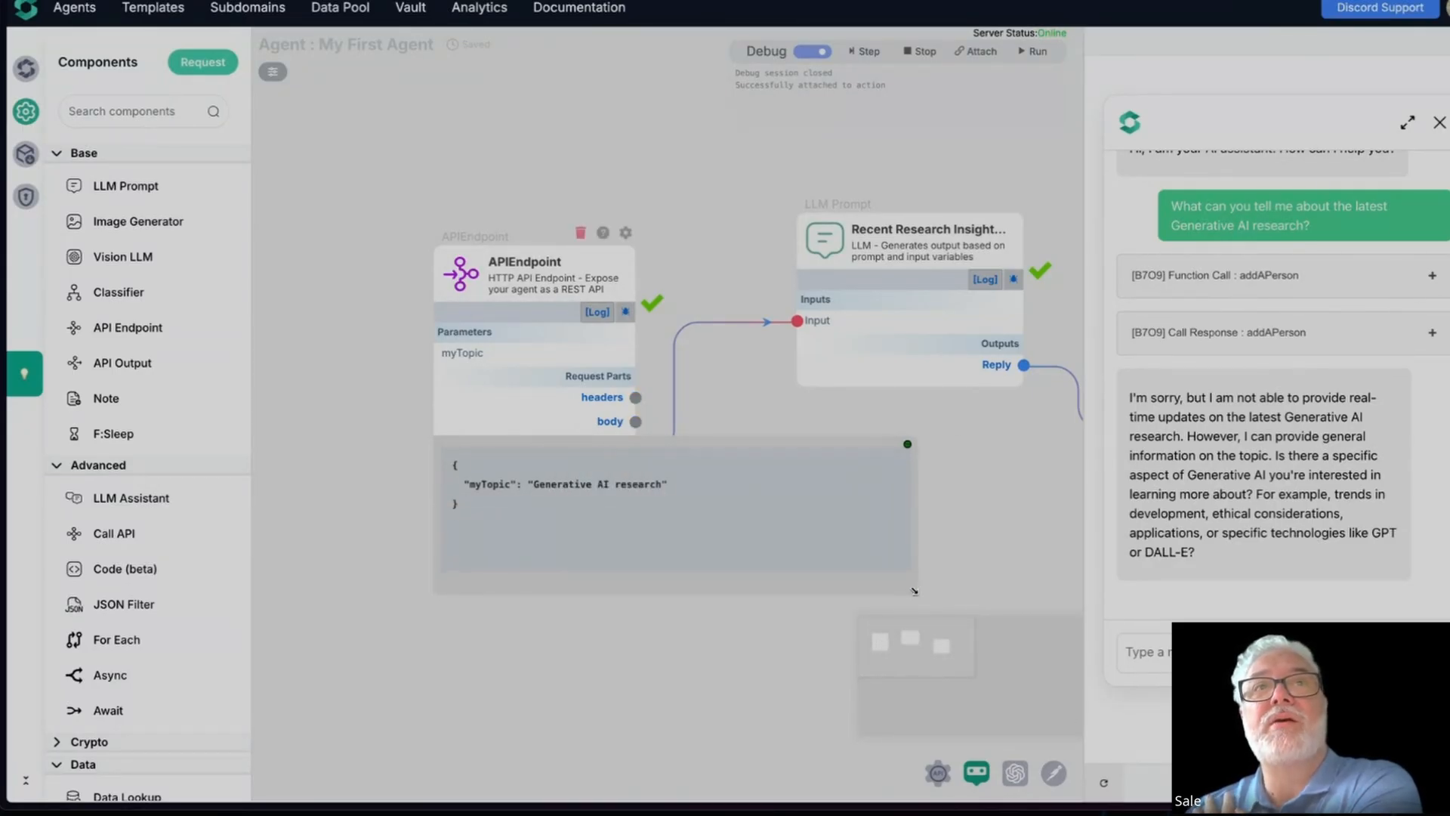
click(914, 591)
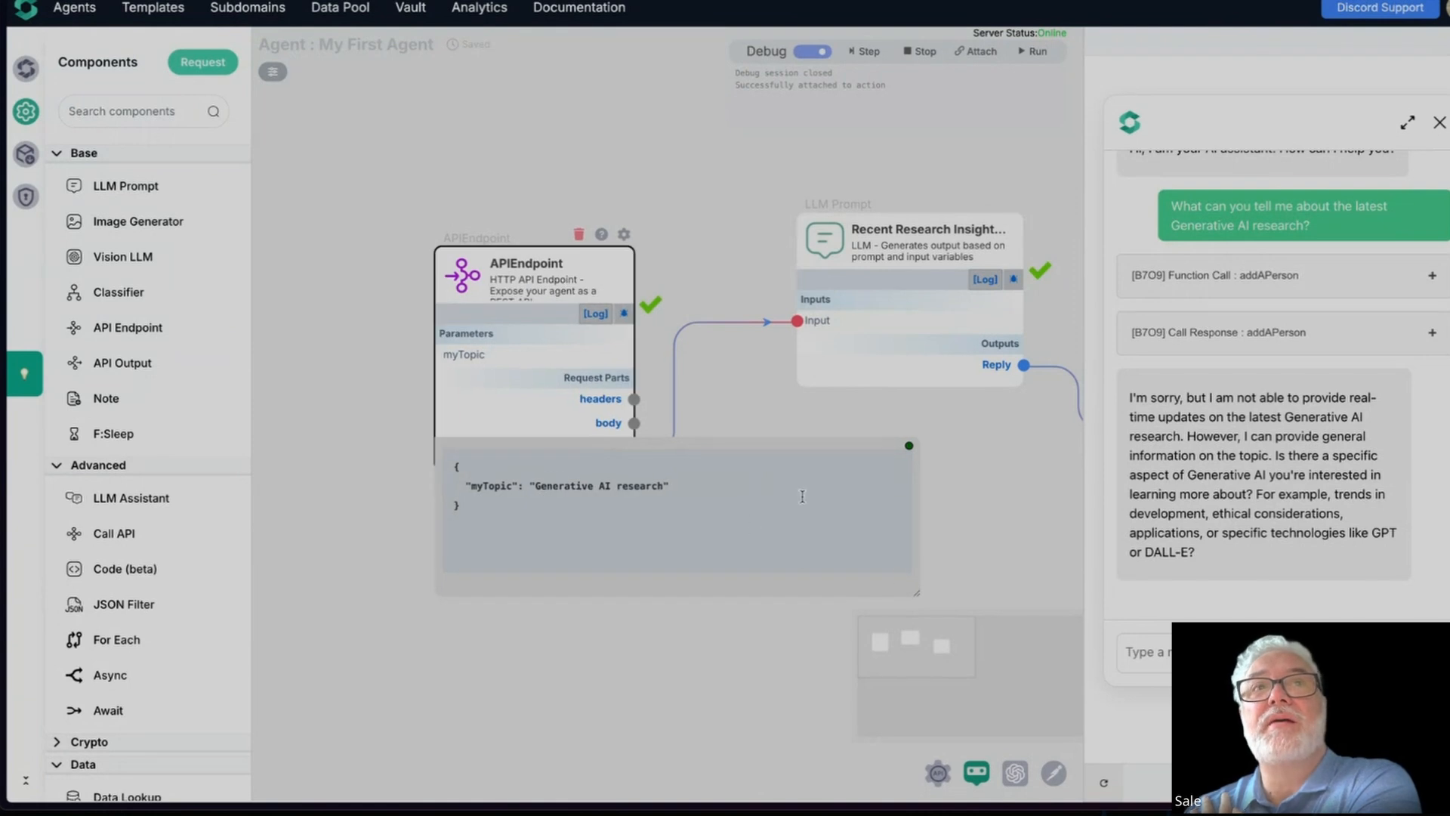
Close the query data view and debug-step the APIEndpoint with Generative AI injected as the myTopic input
drag(528, 489, 671, 482)
click(912, 446)
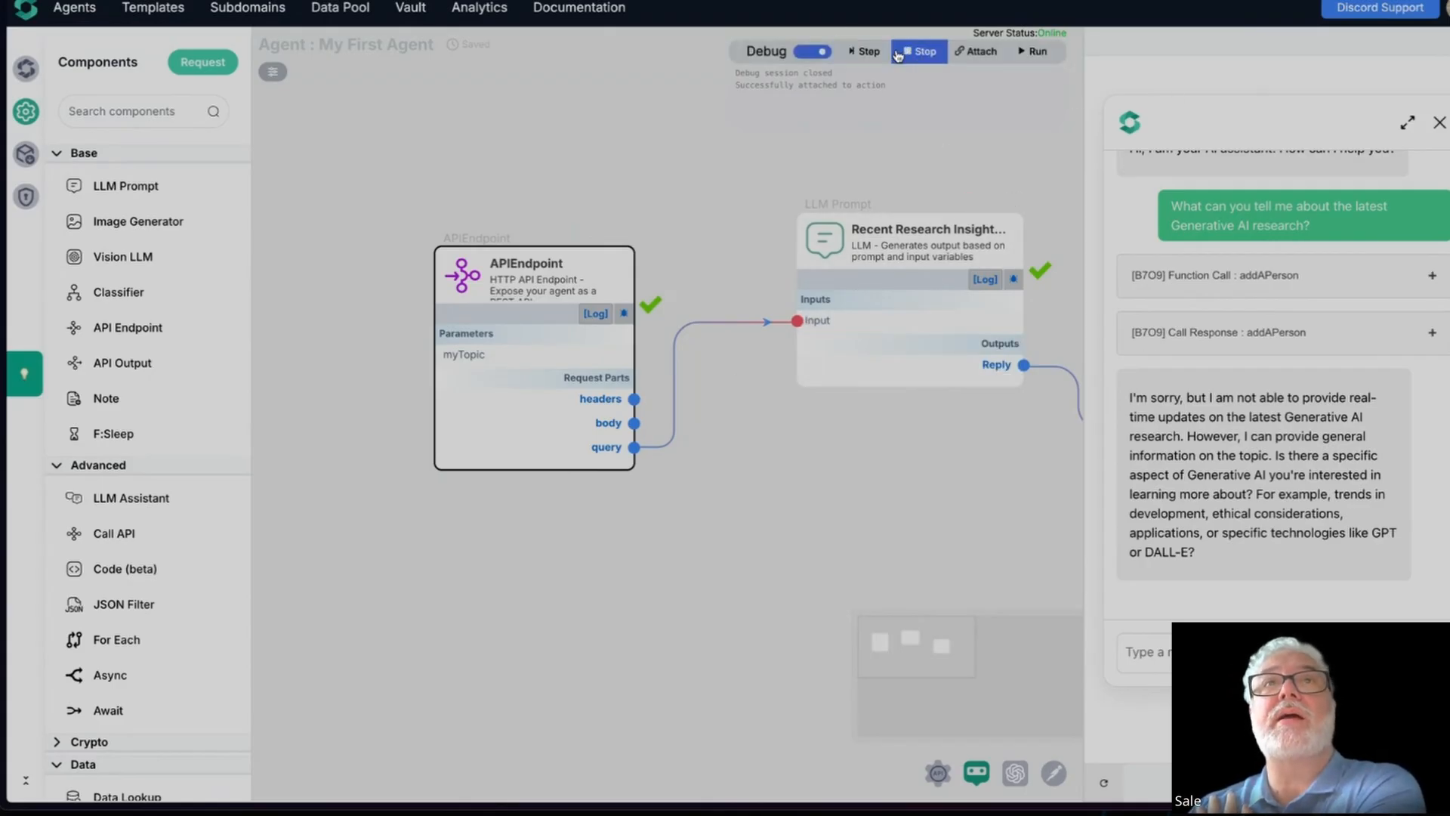
click(863, 60)
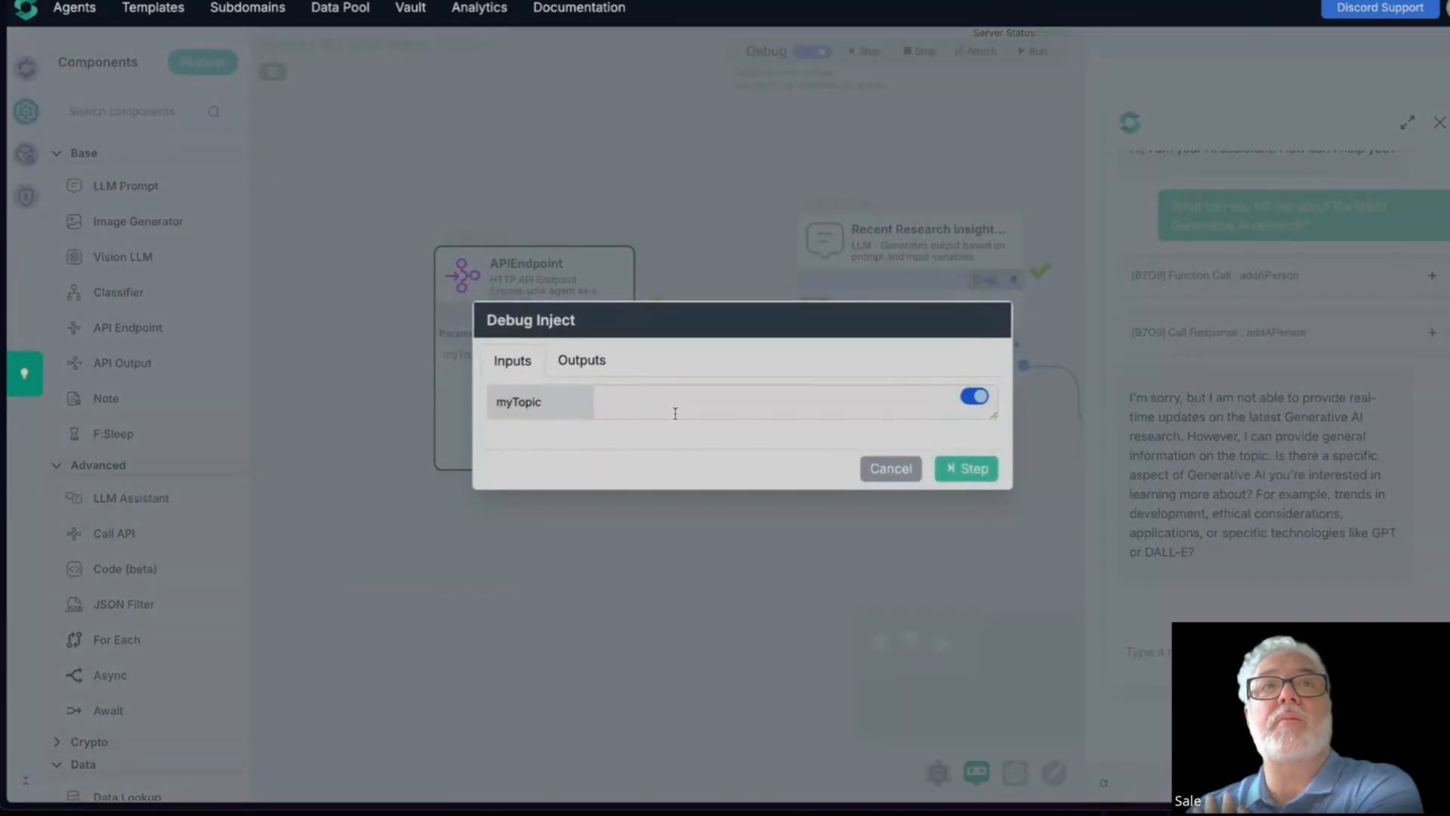
click(676, 412)
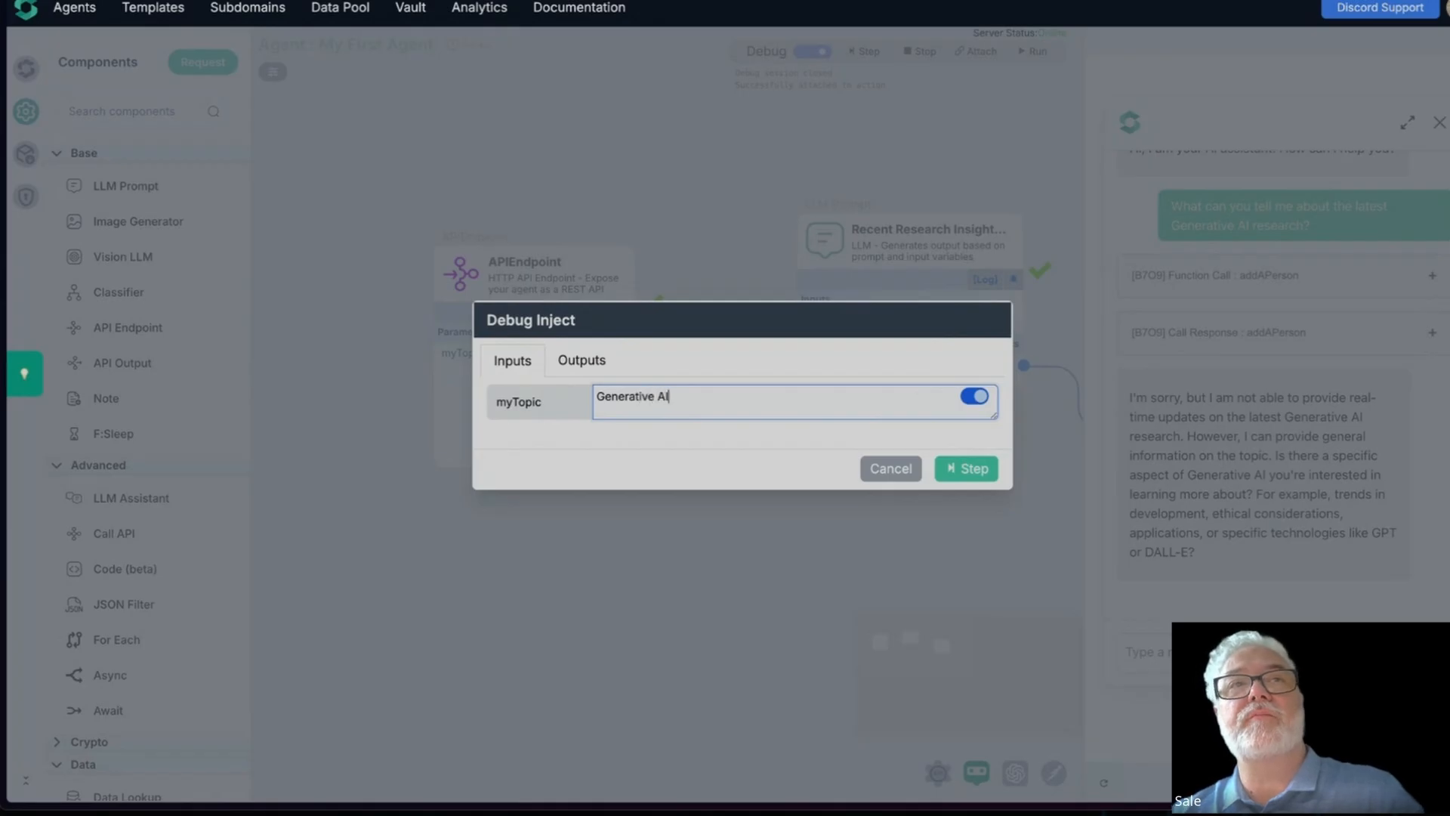
click(951, 479)
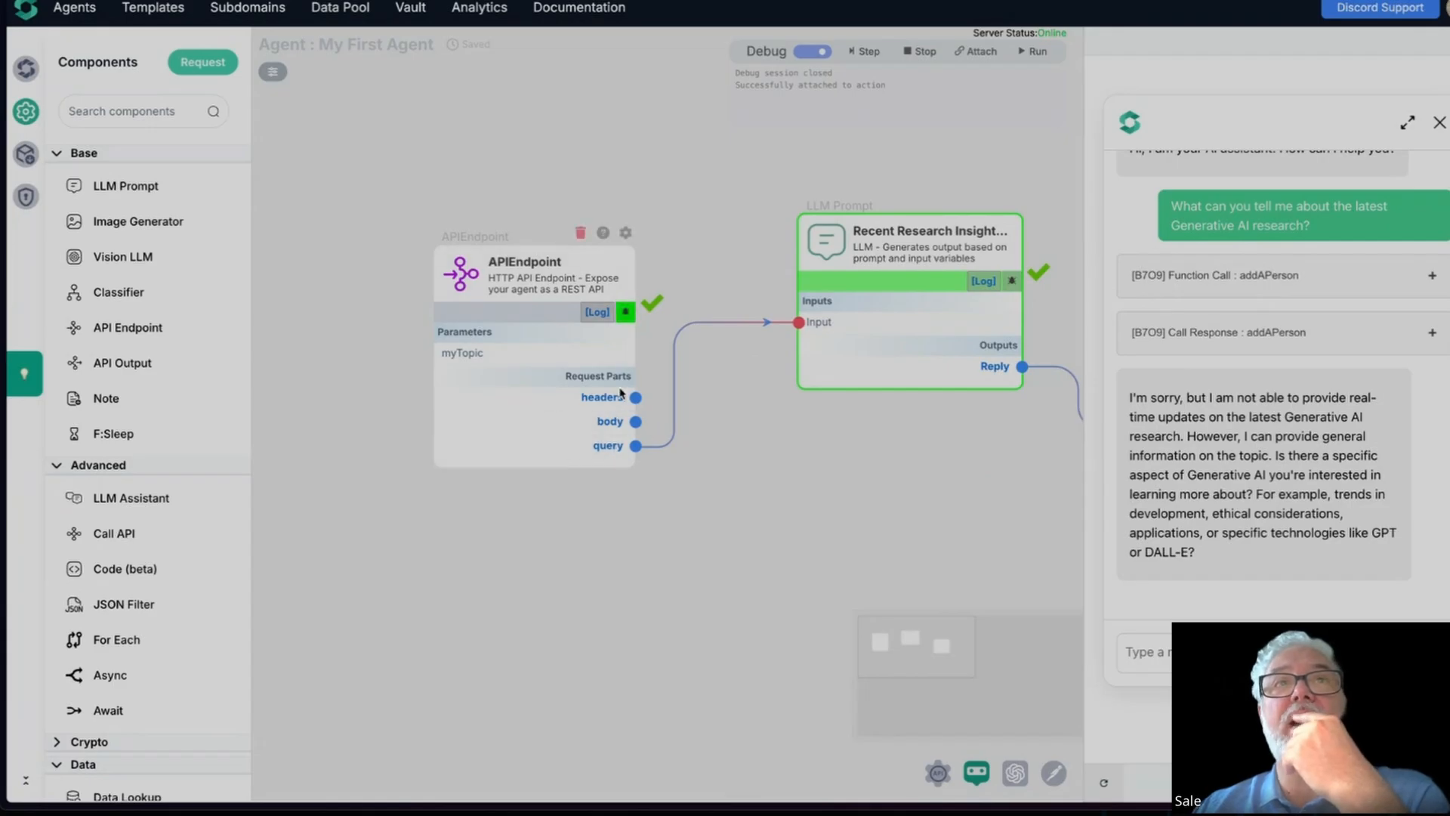
Pin and enlarge the debug data of the APIEndpoint's query output to read the passed myTopic value
mouse_move(618, 450)
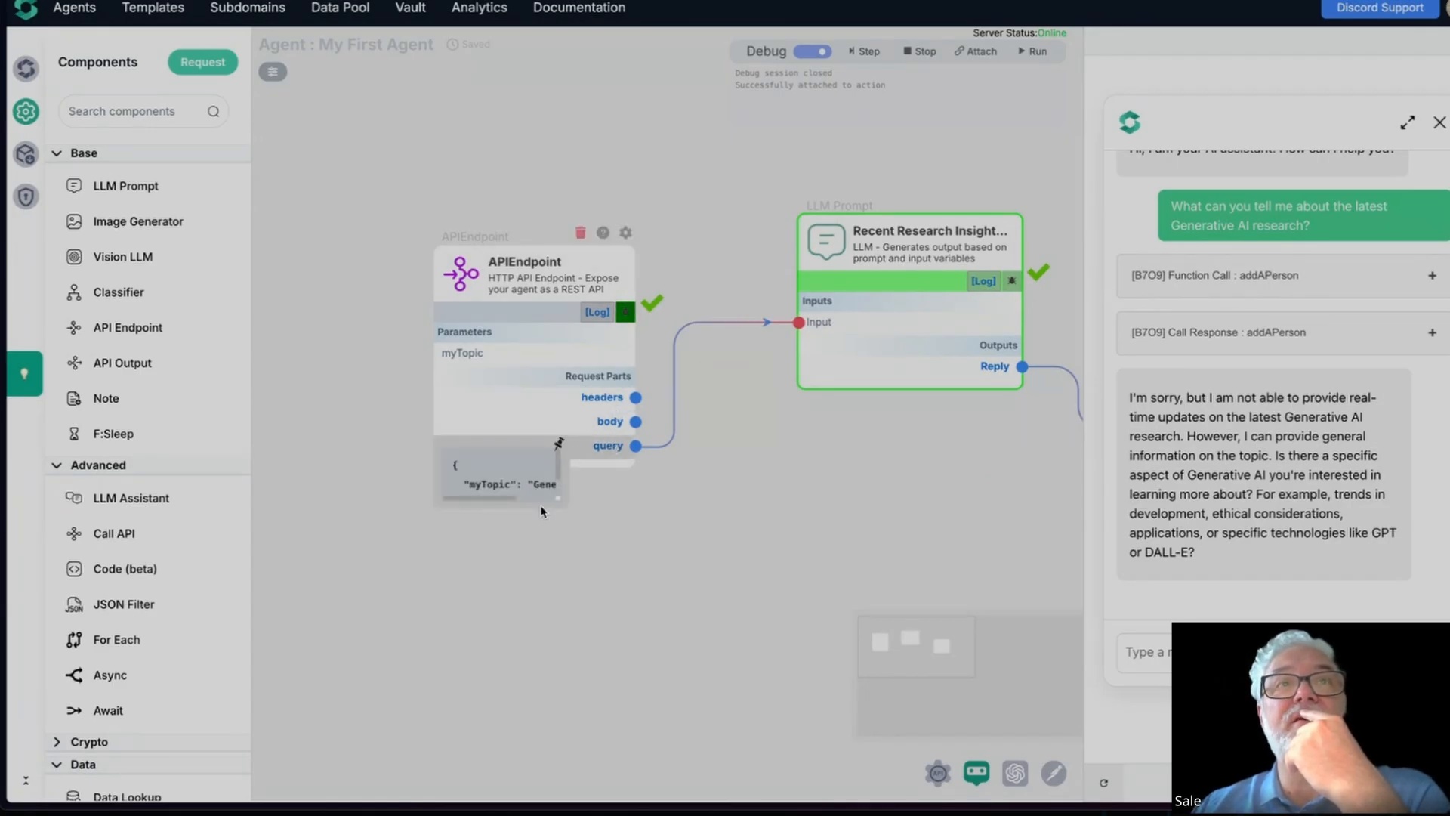
click(559, 445)
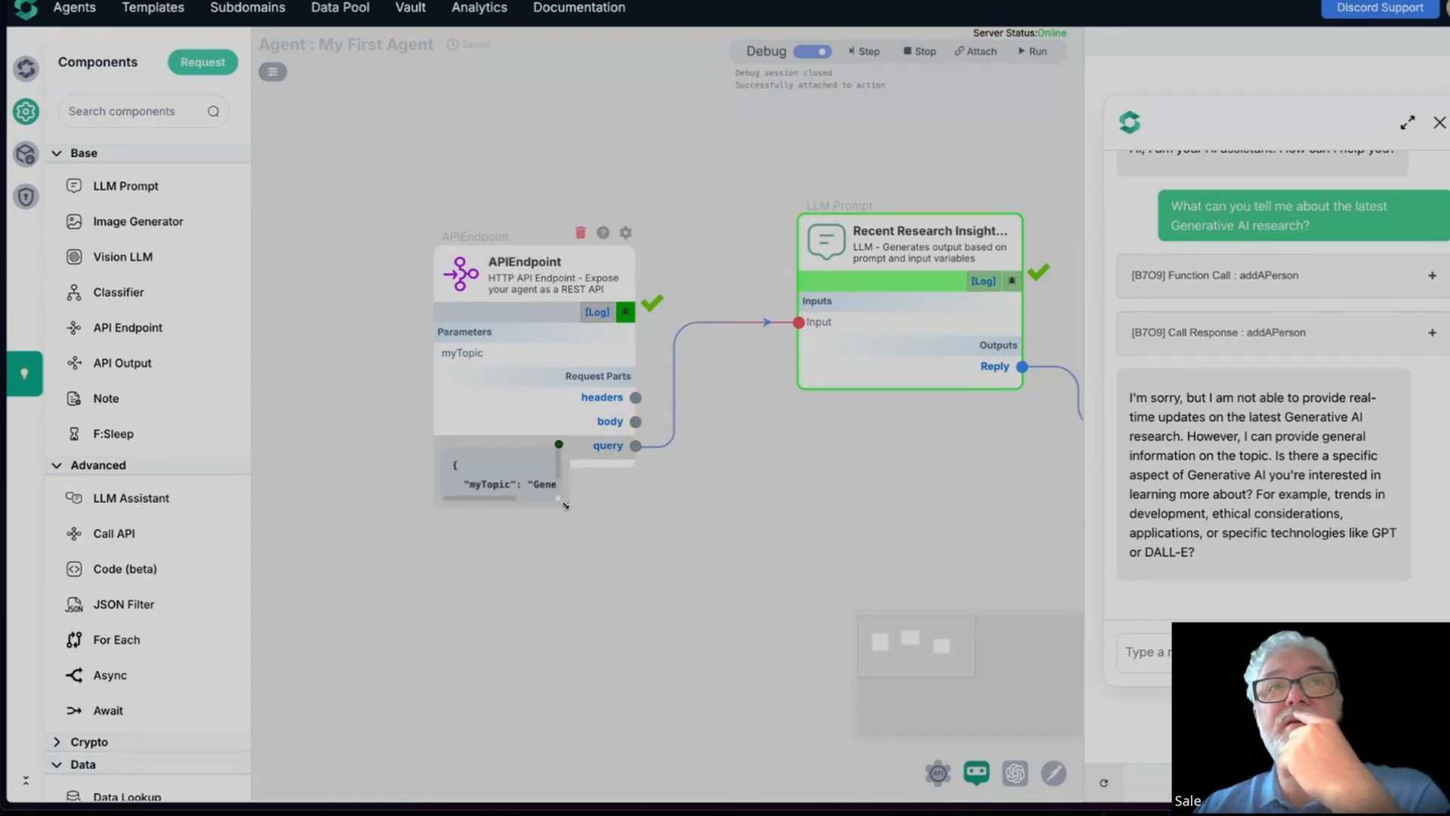
drag(566, 505, 836, 641)
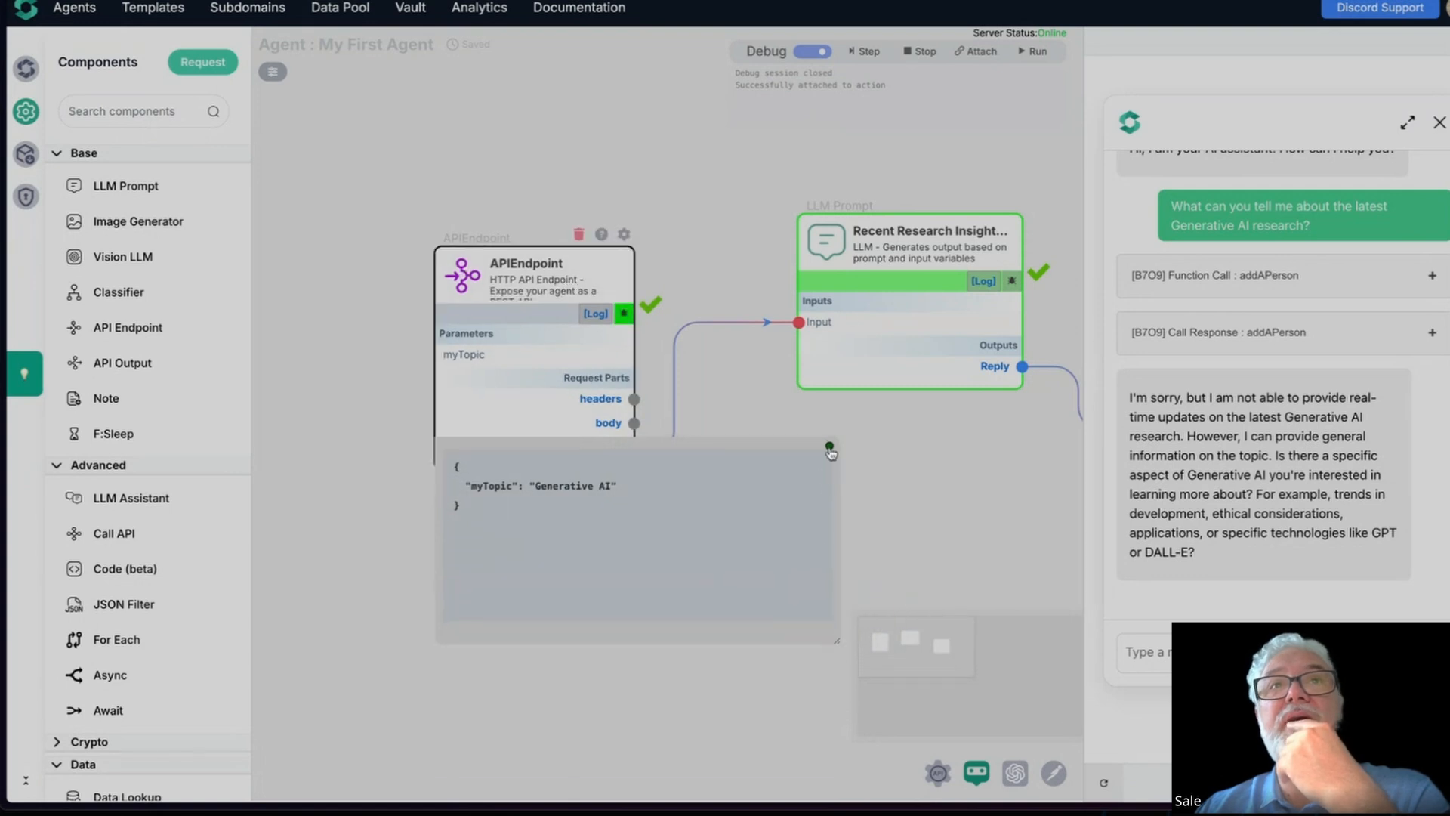
Step the debugger through the LLM Prompt and read the full data received at its Input, closing the data views
click(866, 52)
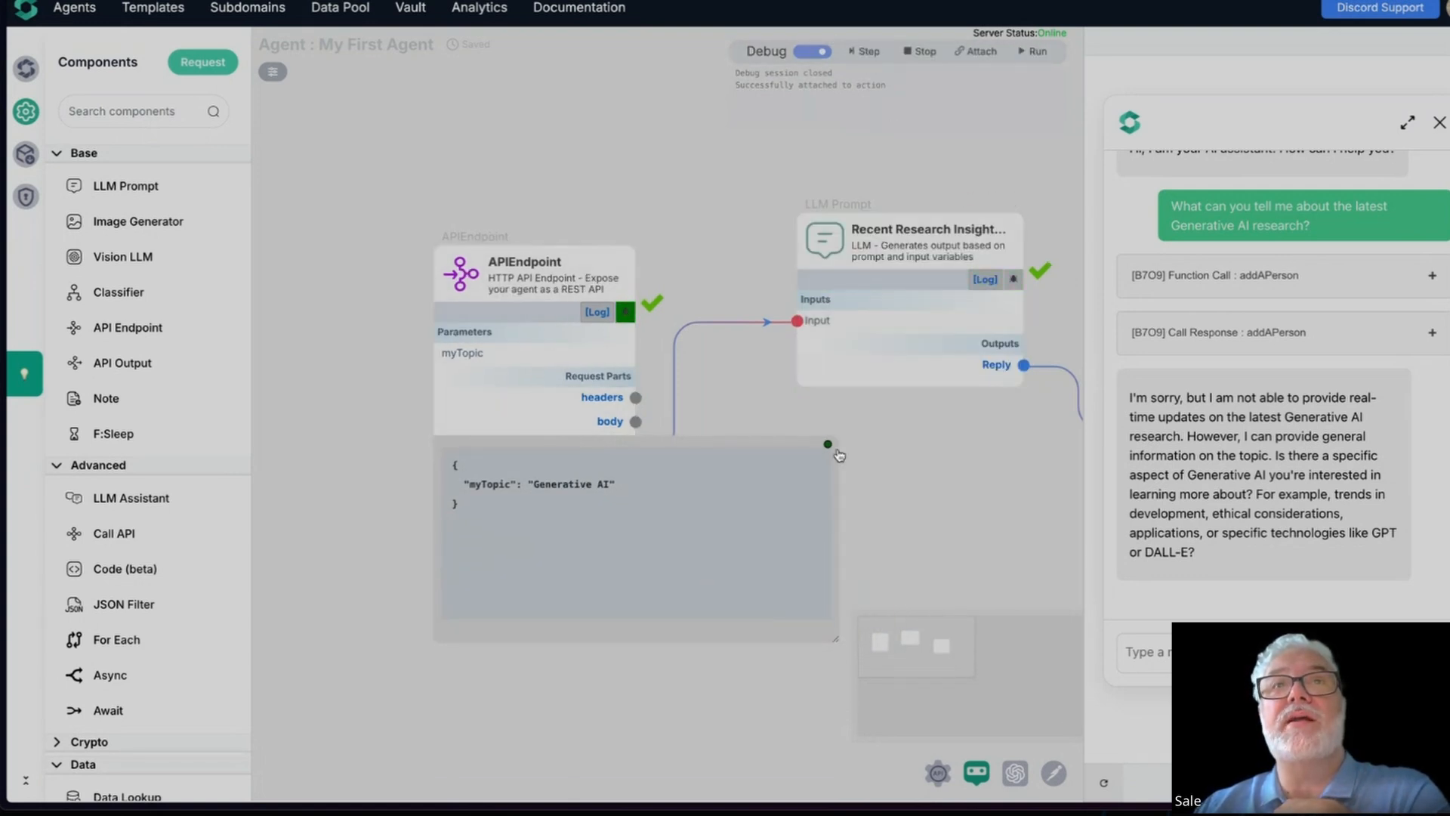
click(828, 446)
mouse_move(812, 323)
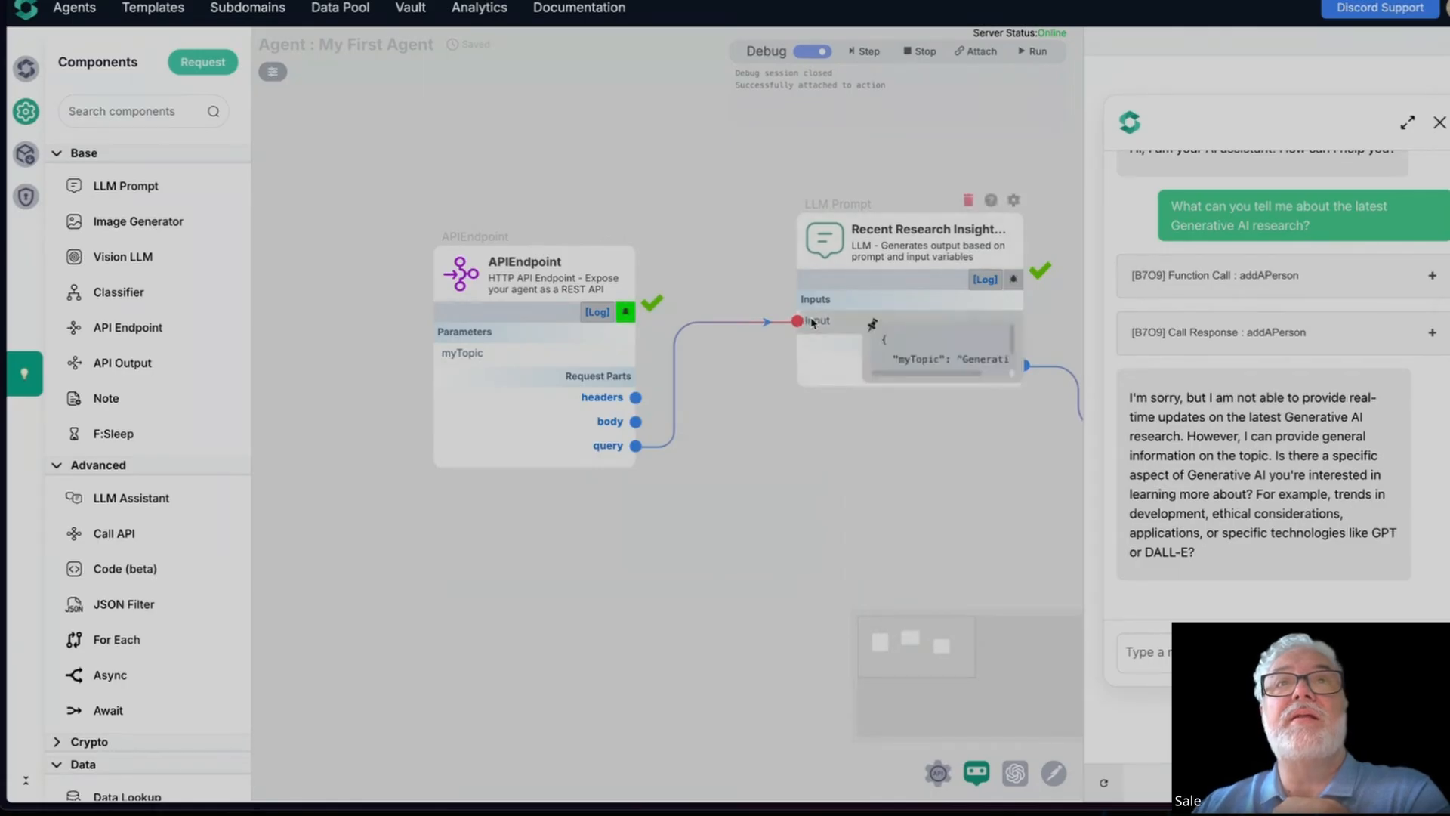
click(873, 324)
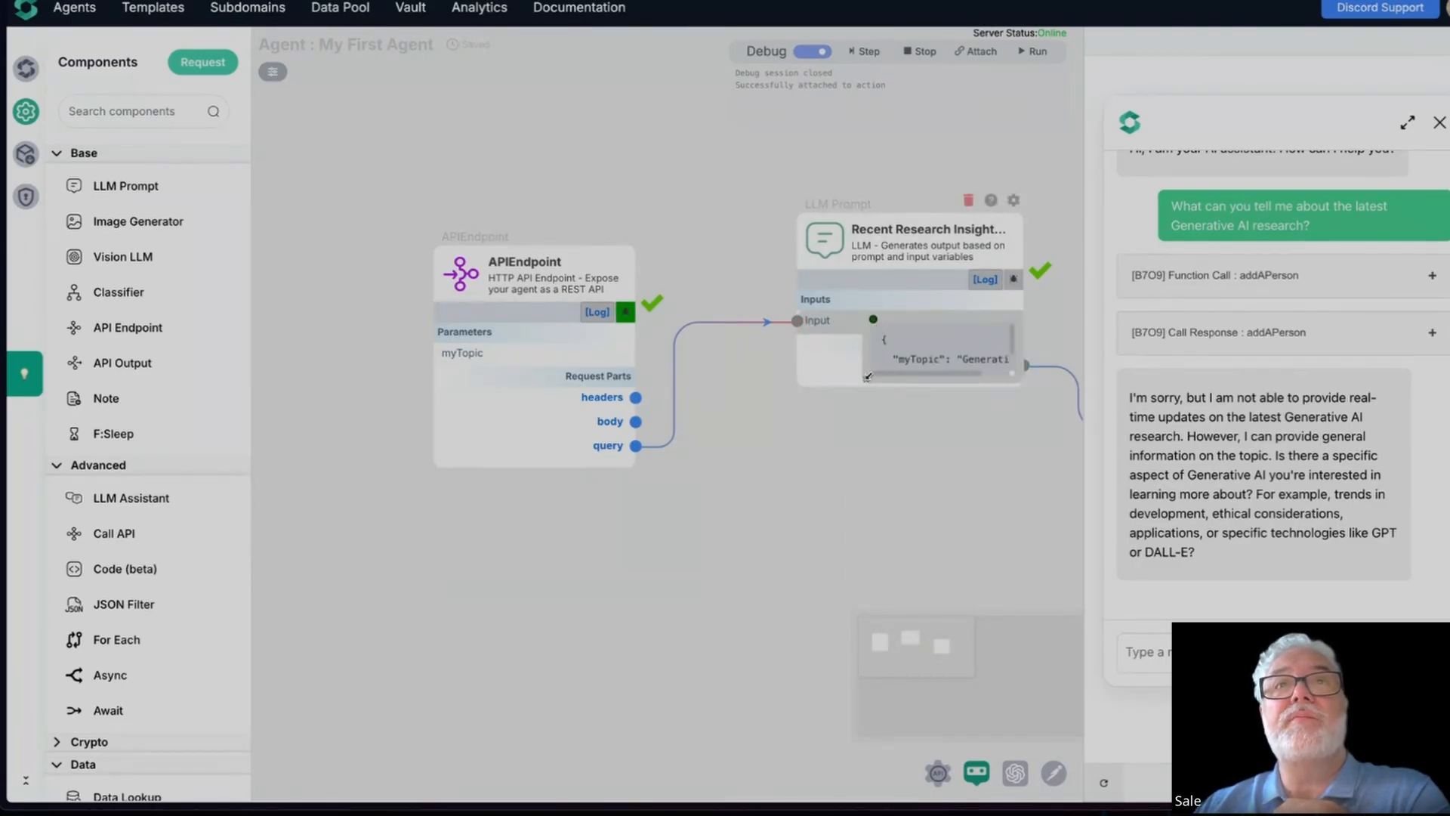
drag(864, 380, 617, 516)
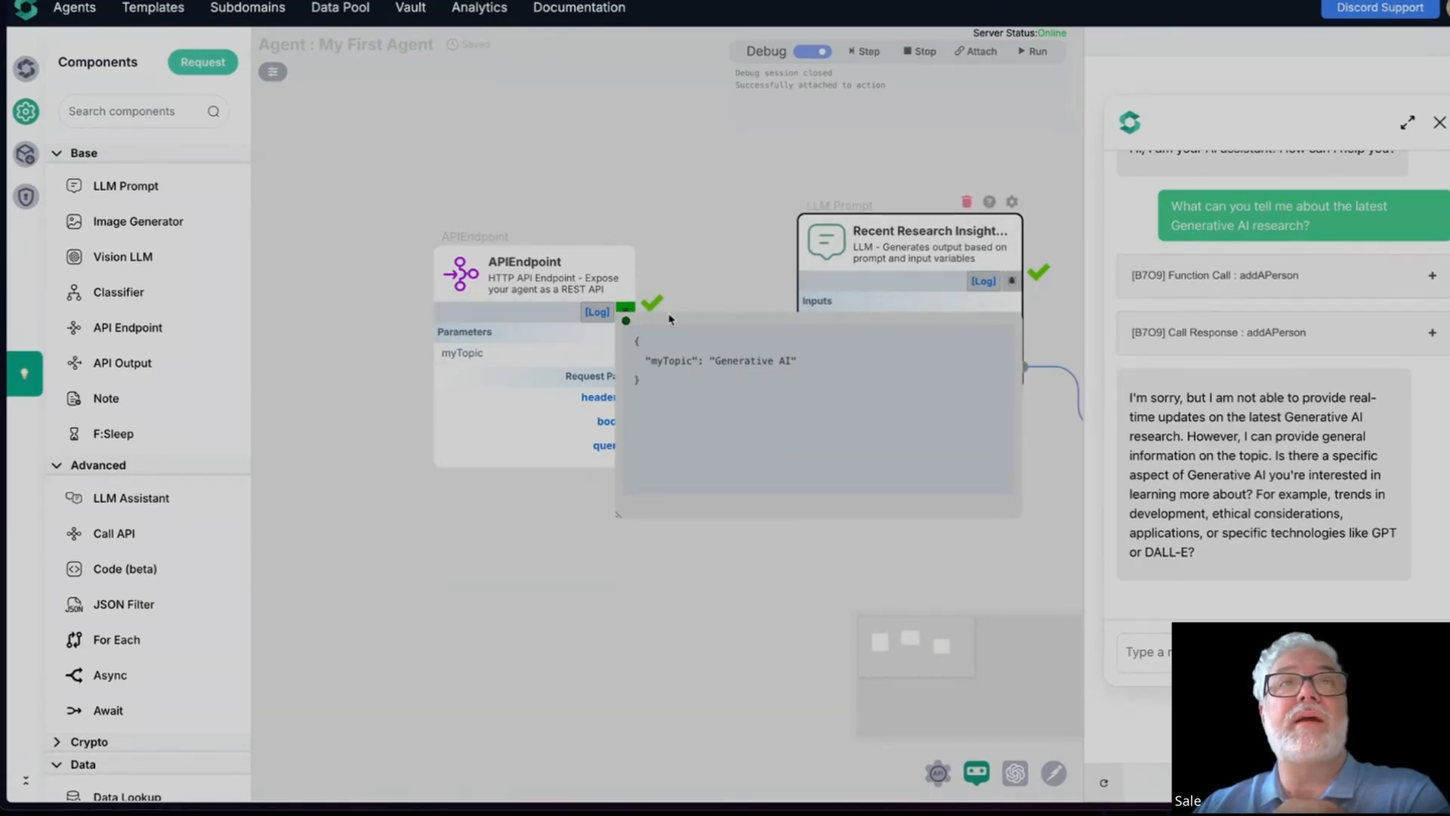
click(627, 323)
Read the full debug data of the LLM Prompt's Reply output, close it, and stop the debug session
mouse_move(1020, 368)
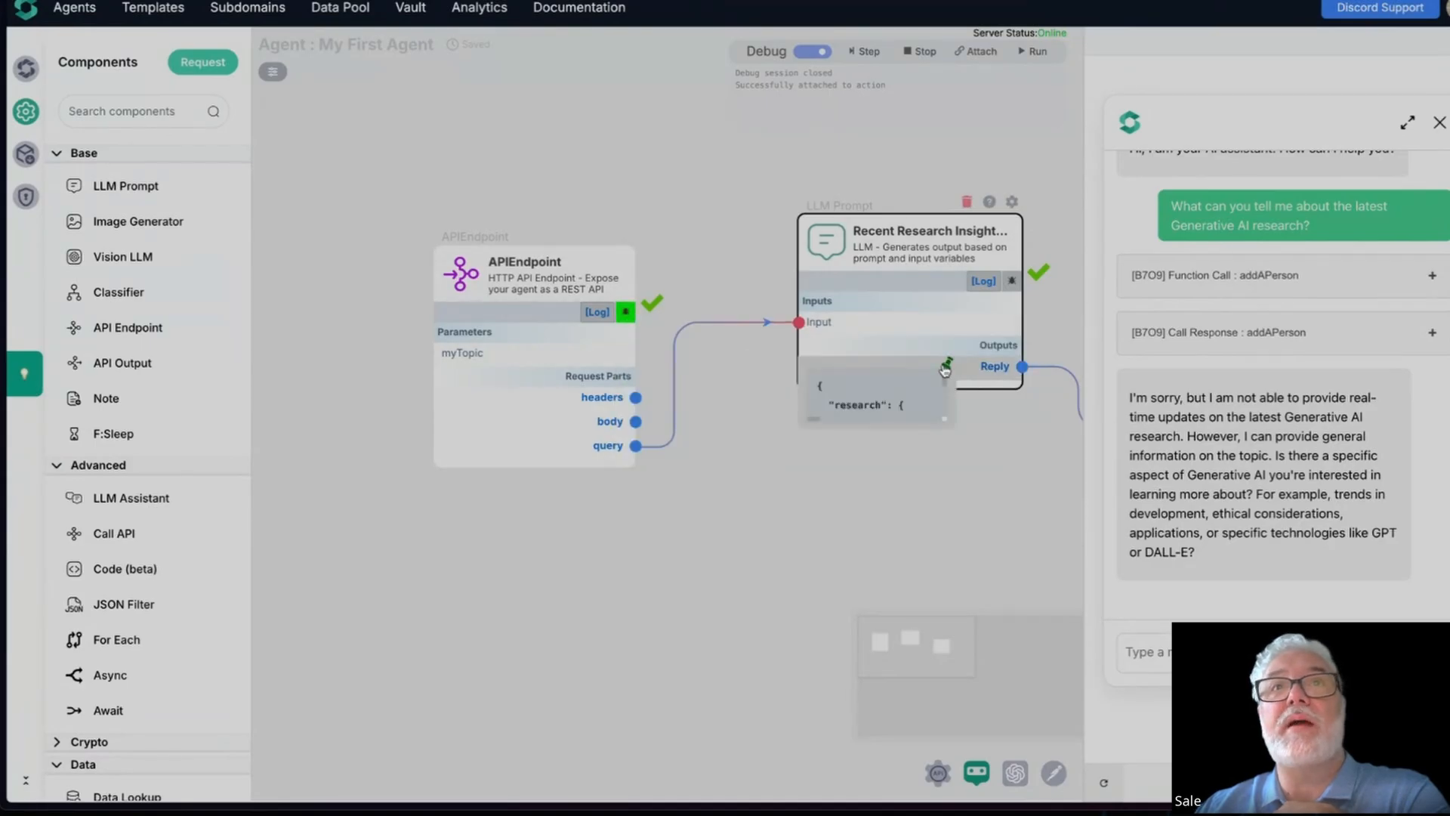
click(944, 364)
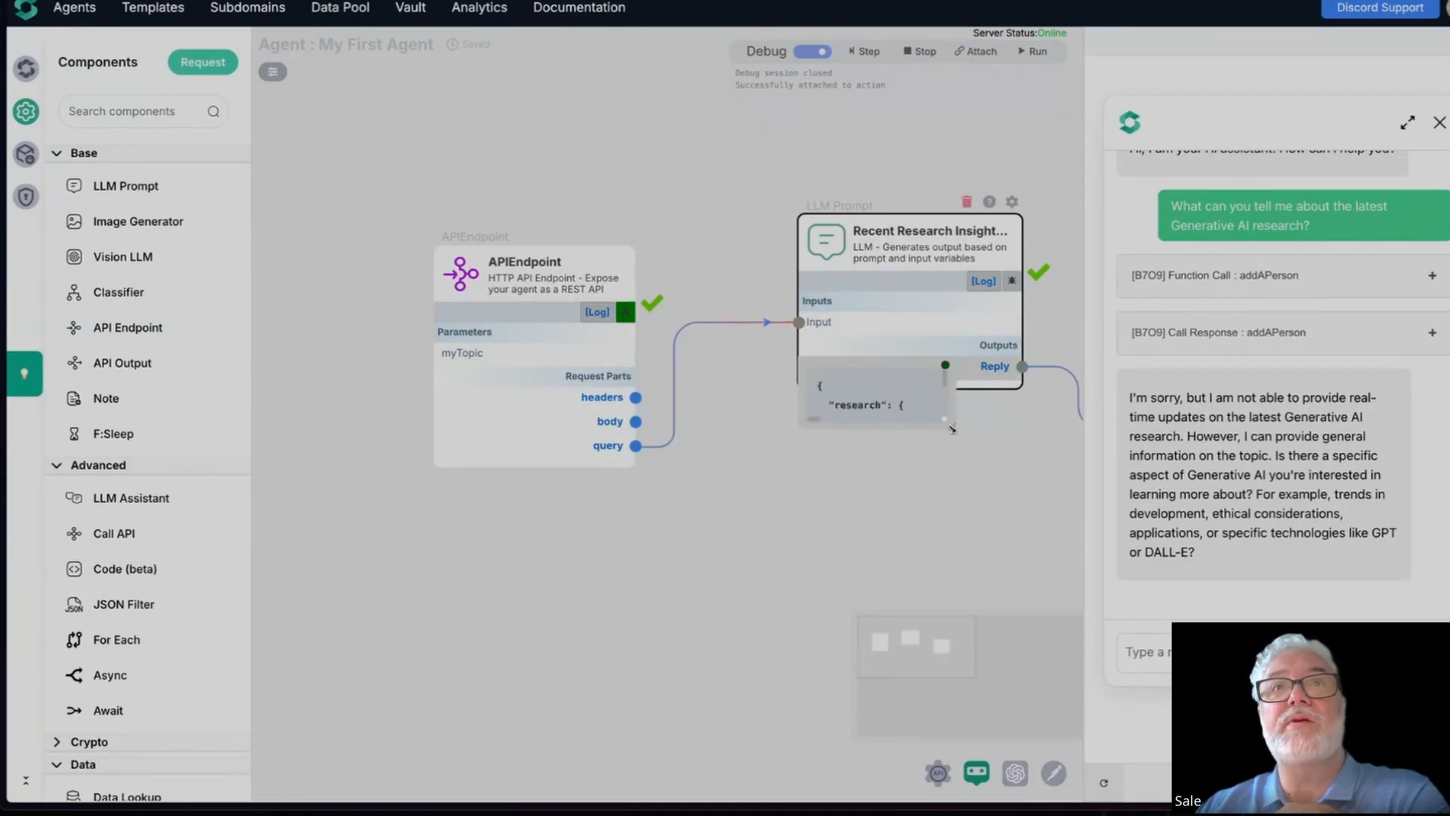
drag(952, 429, 1083, 608)
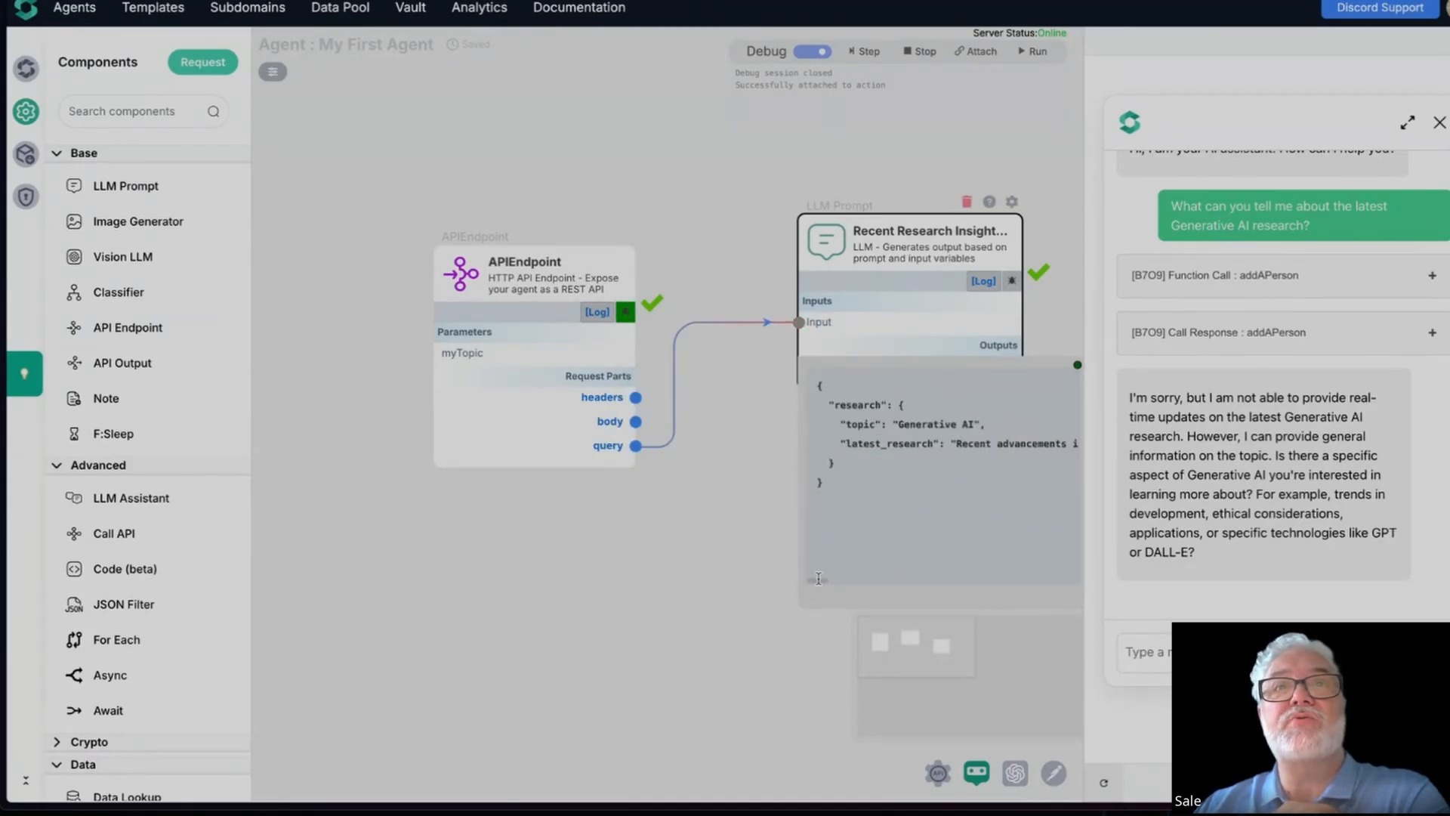
drag(817, 579, 1070, 585)
click(1077, 366)
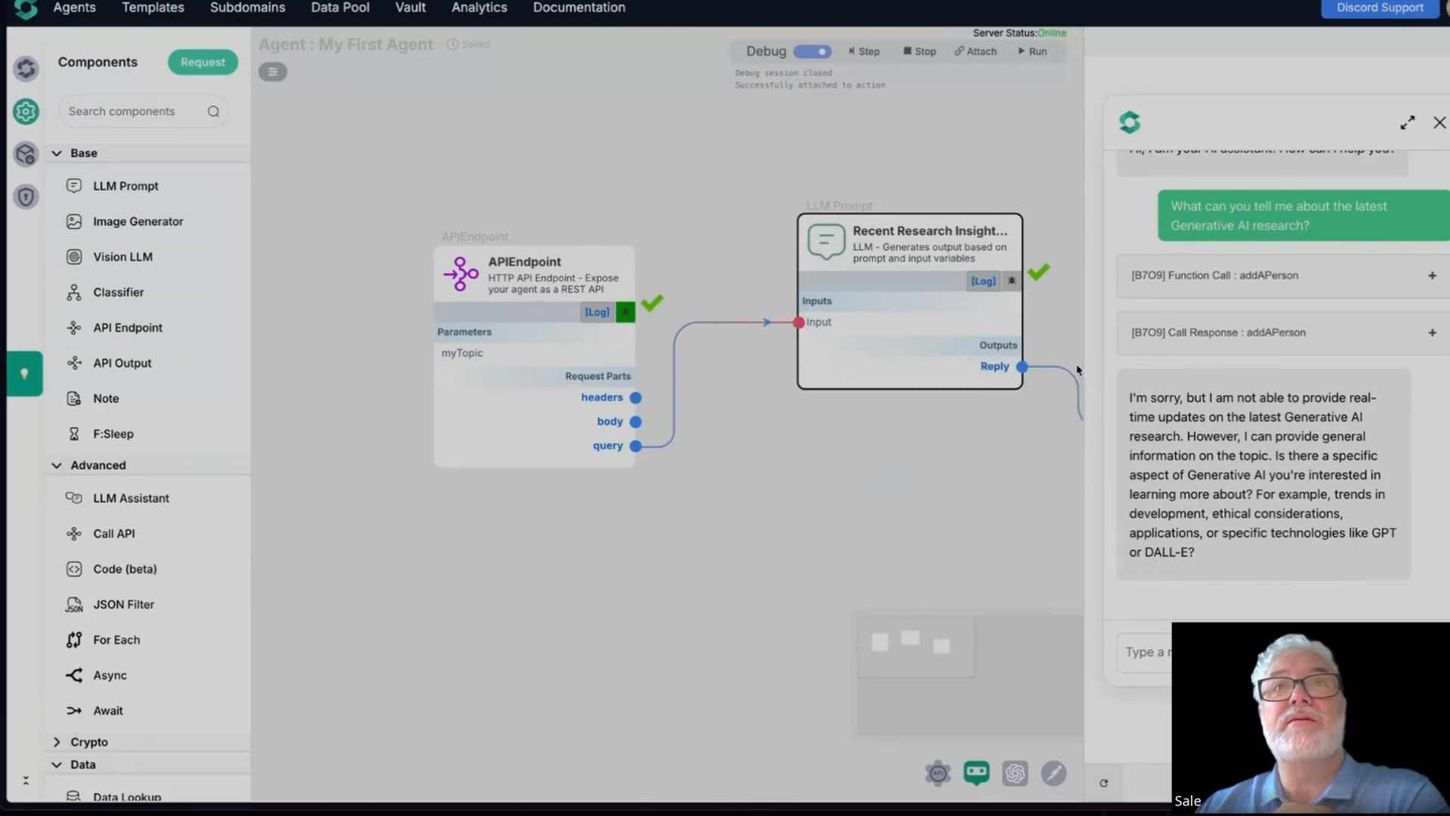
drag(912, 492, 641, 504)
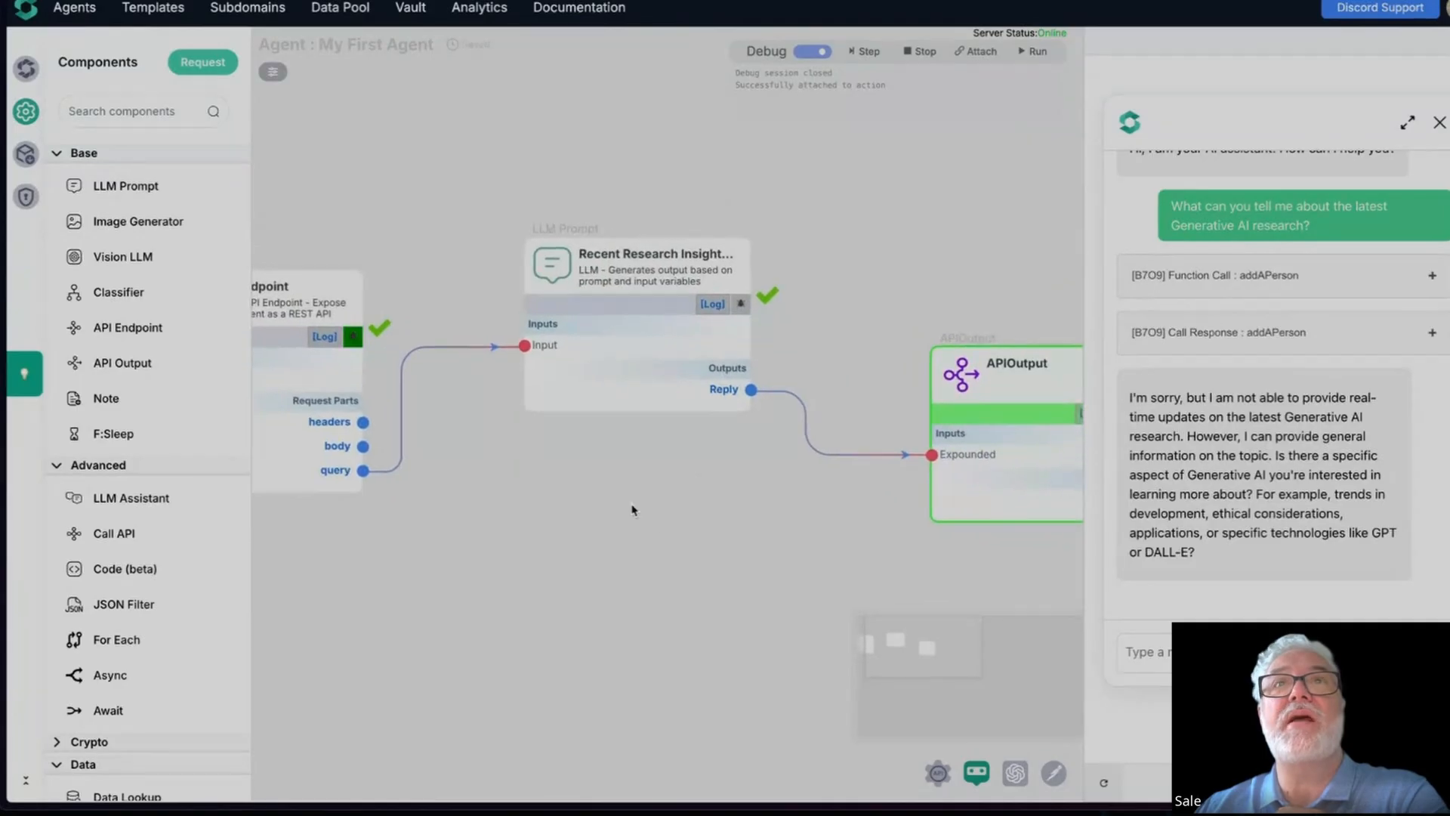
click(921, 65)
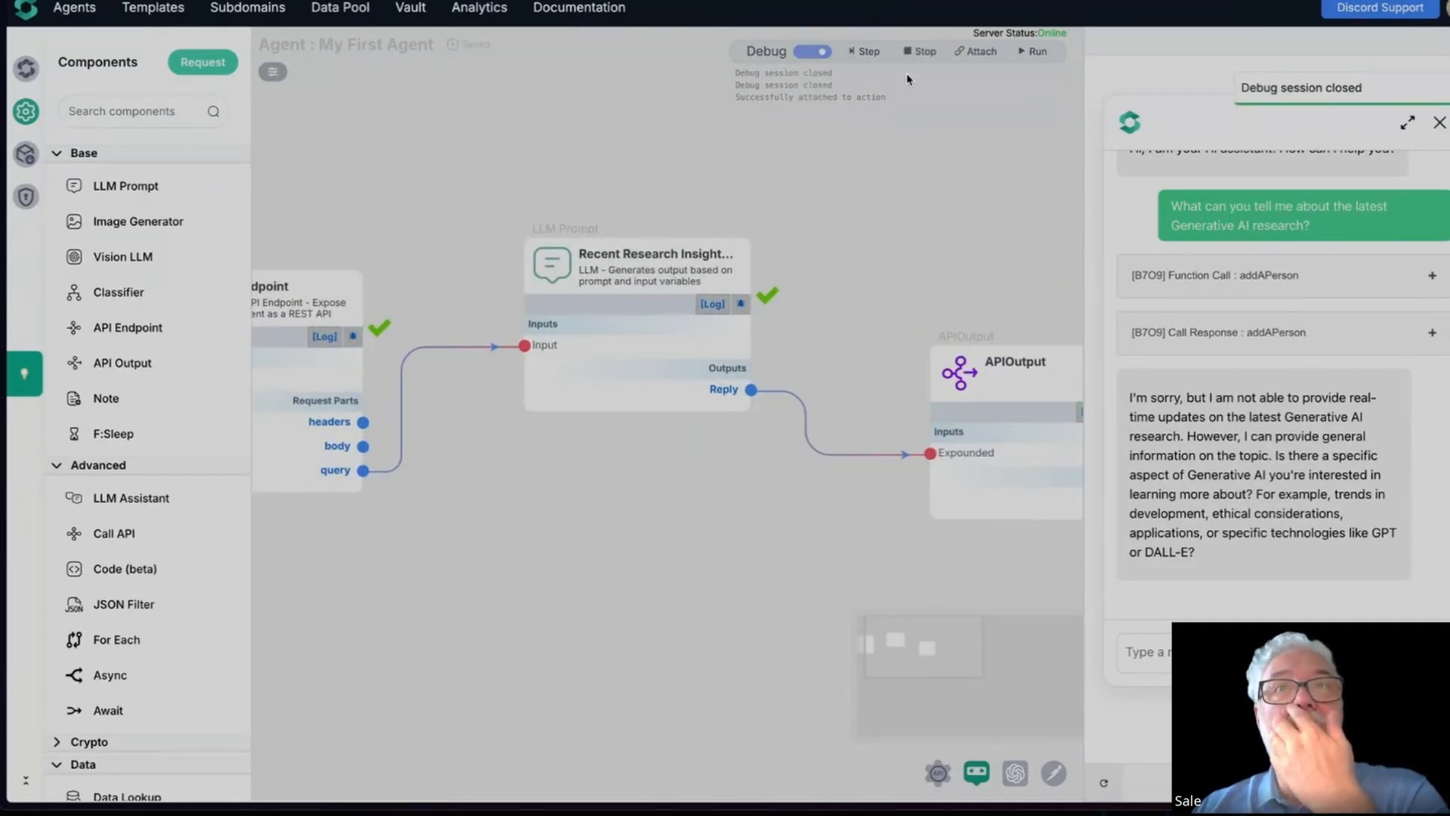
Ask the chat agent "What can you tell me about OpenAI's LLM?" and look through its reply
click(1244, 650)
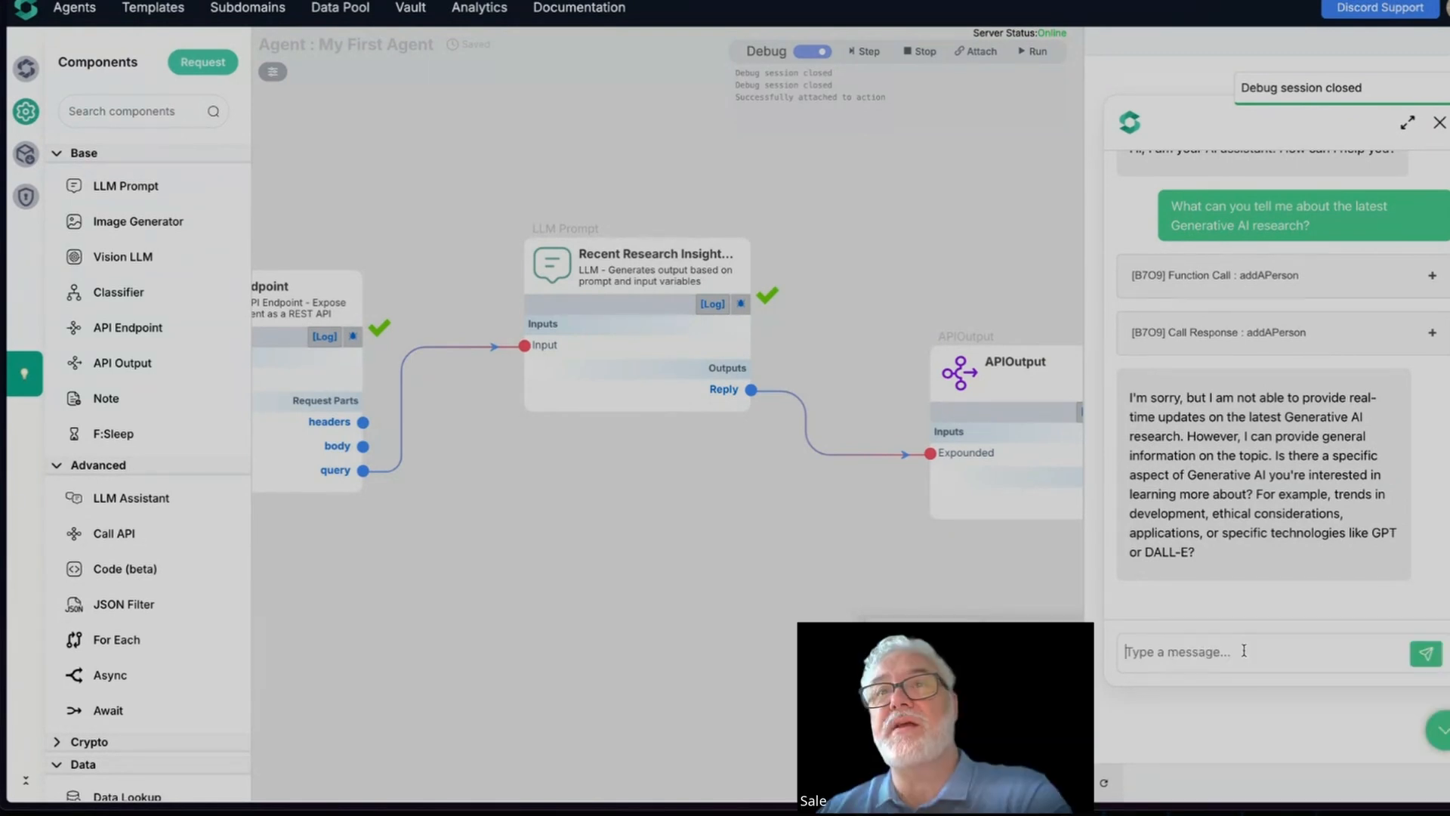
text(What)
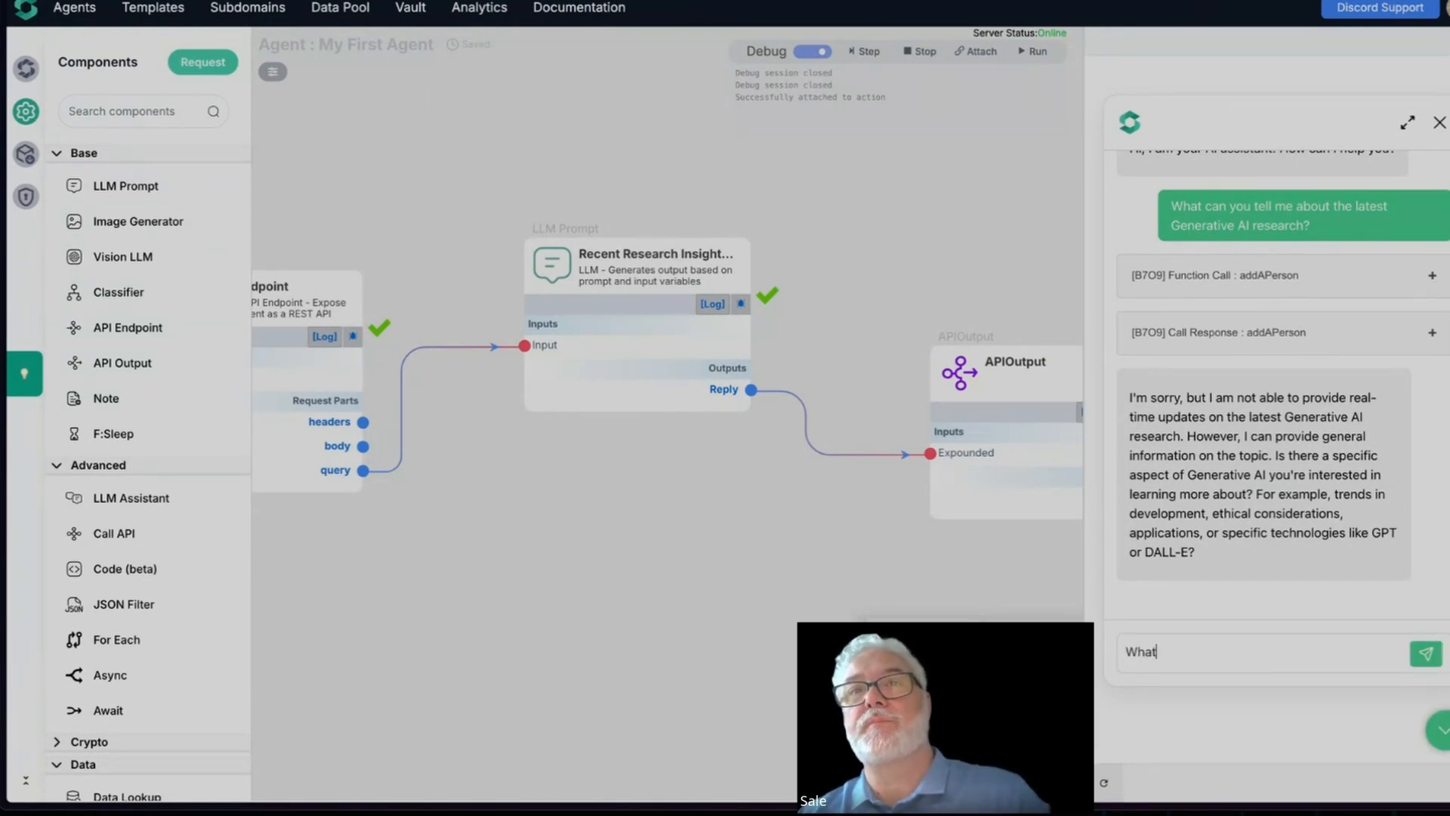
text( can you tell m)
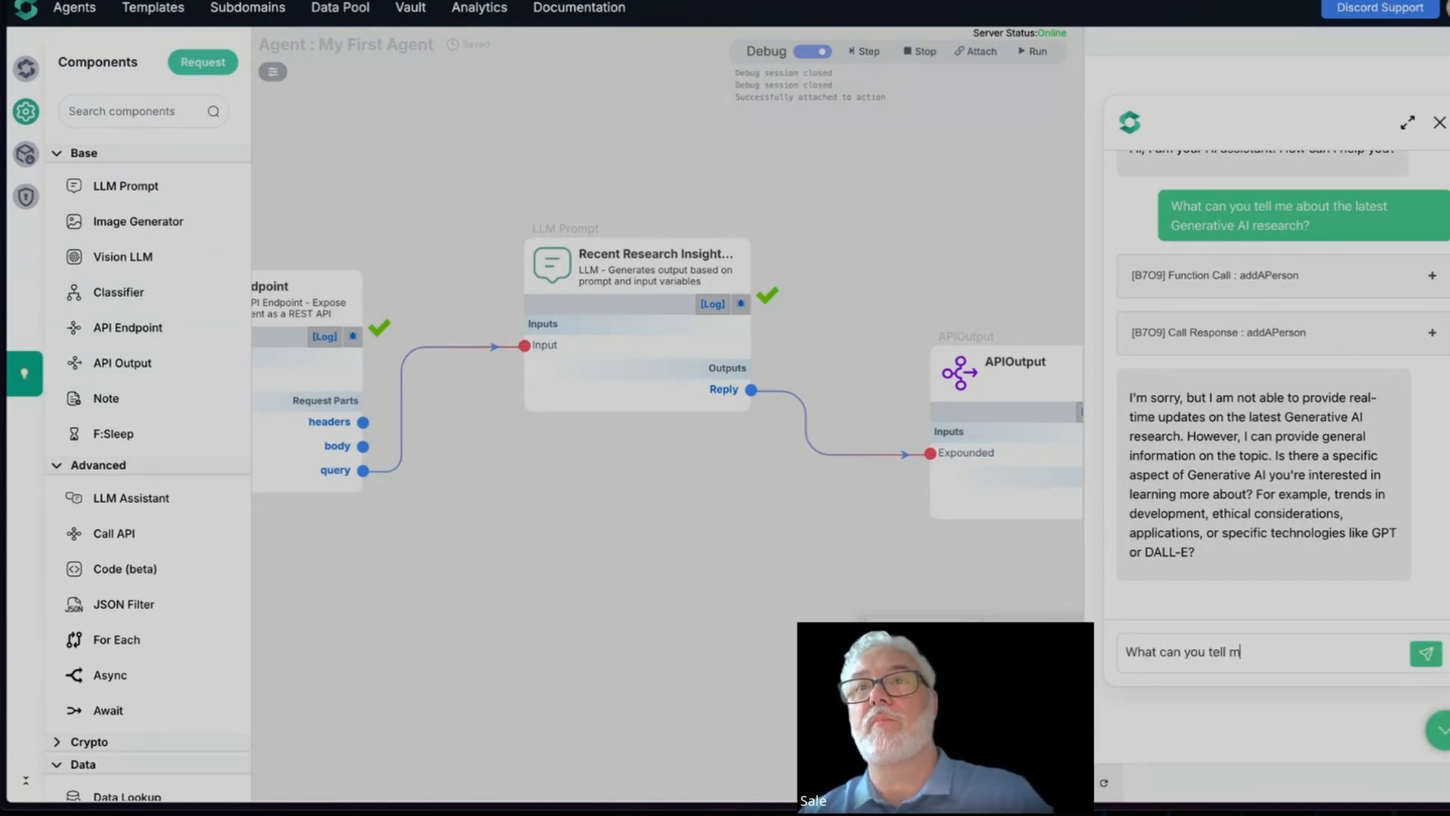
text(e about )
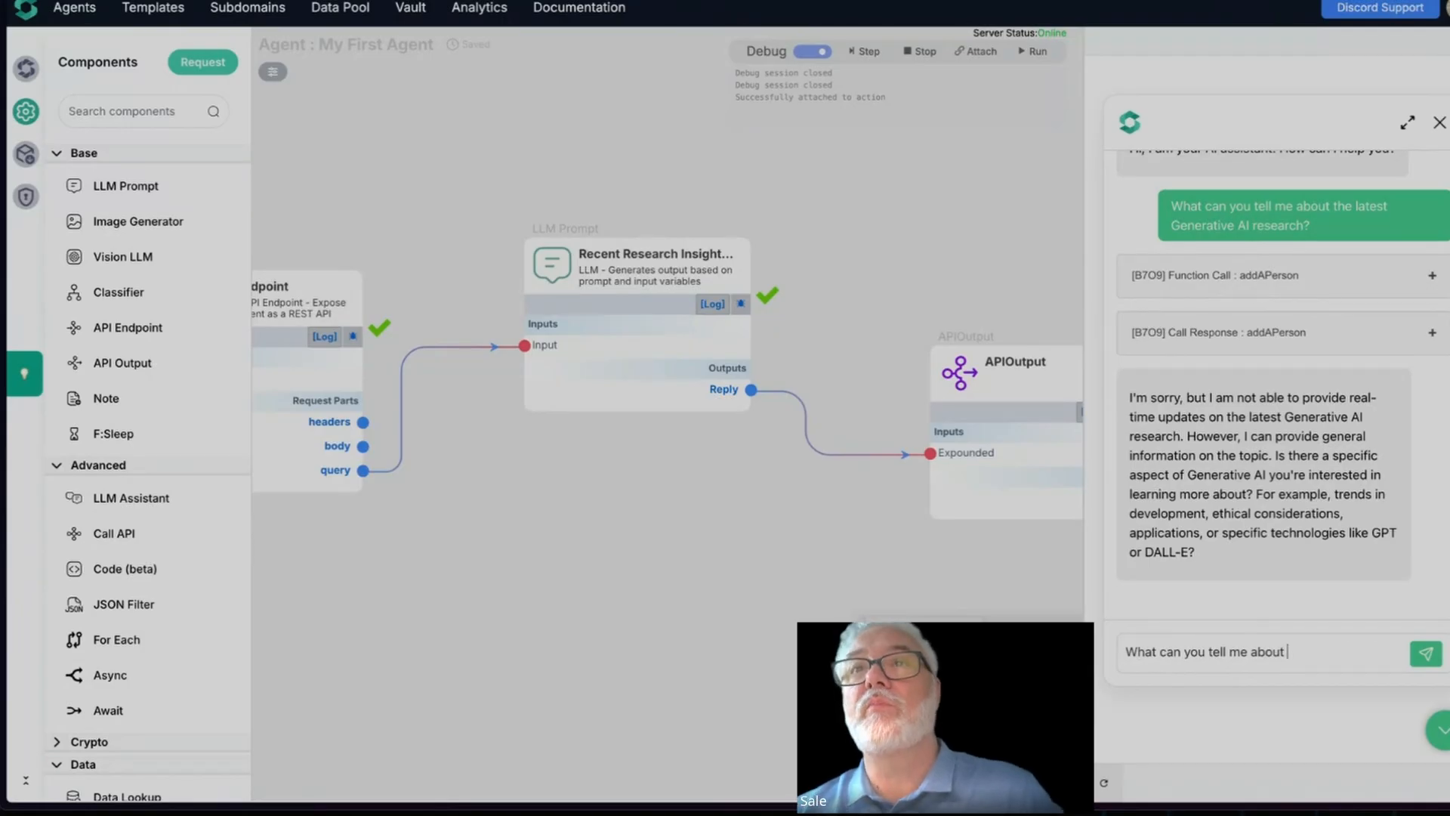
text(Ge)
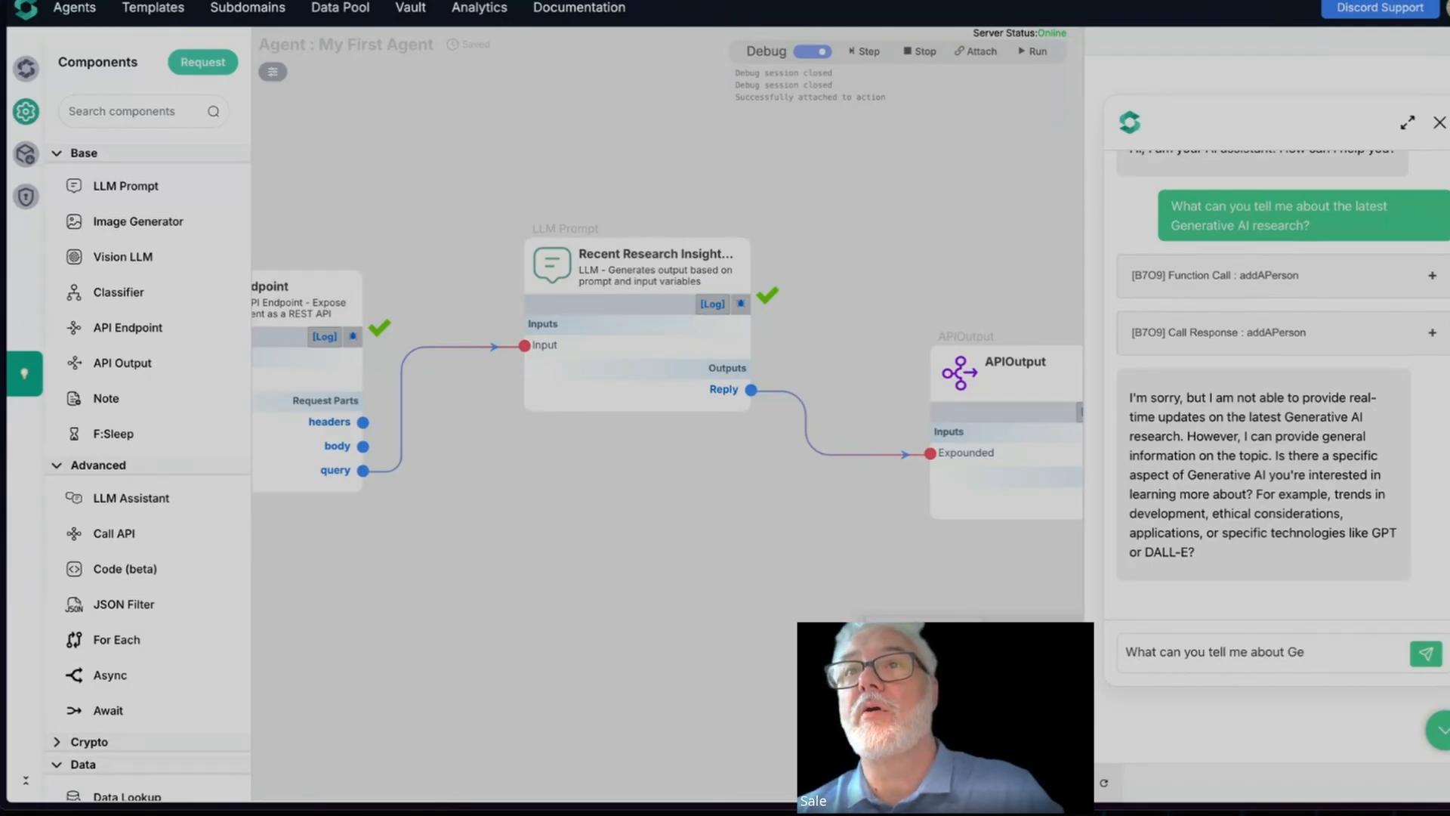
key(BackSpace)
key(BackSpace)
text(Open)
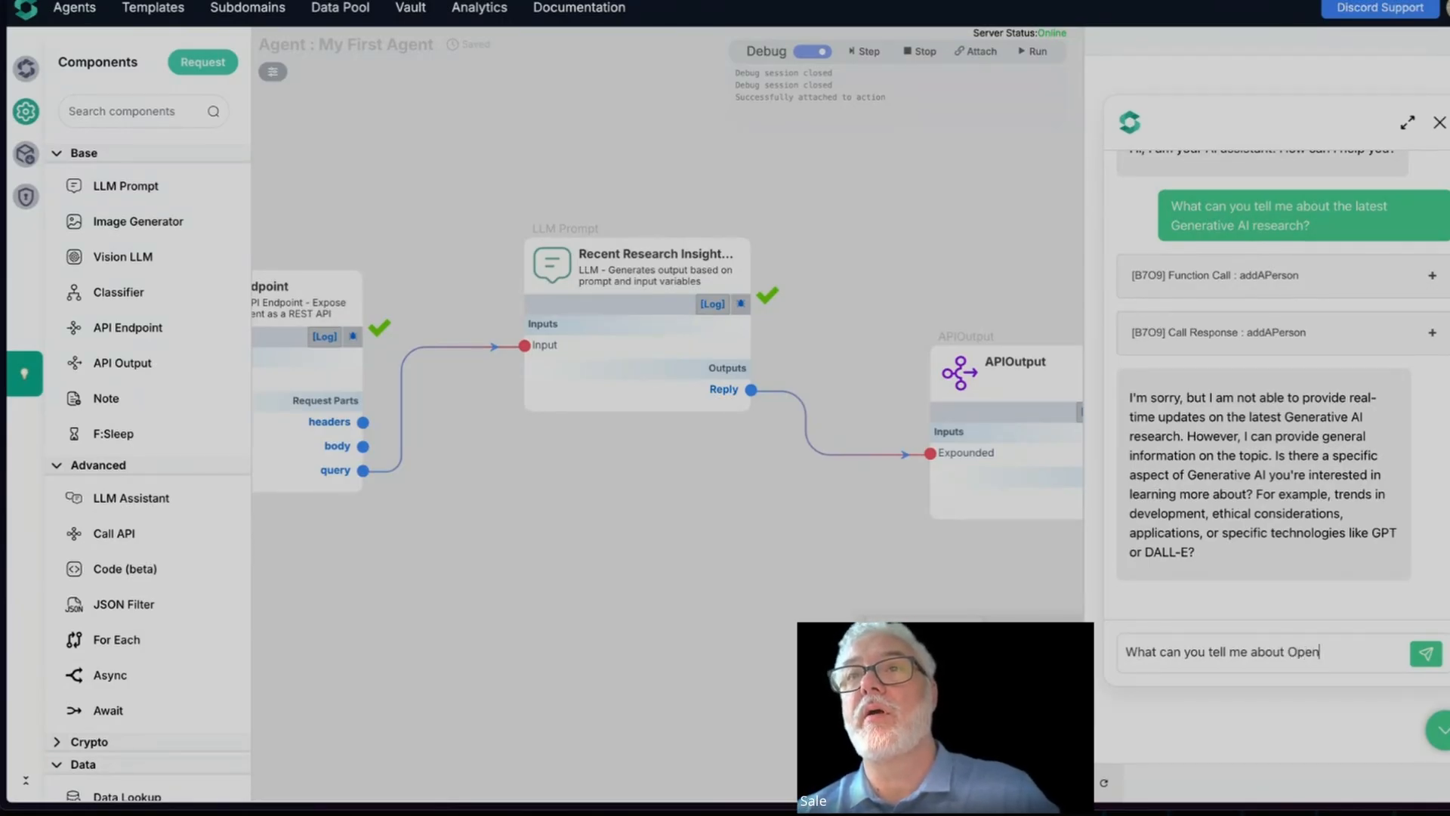
text(AI's LL)
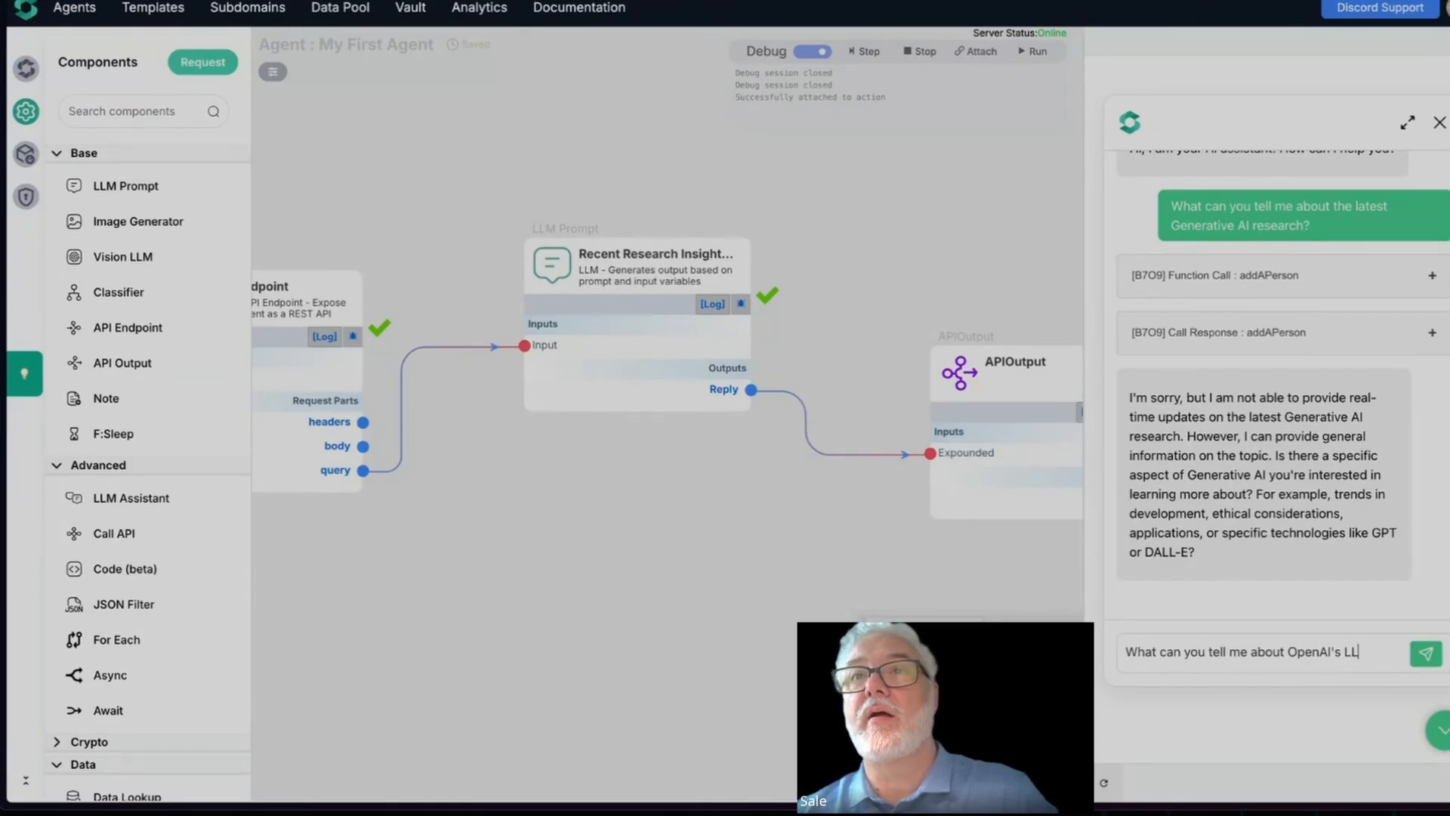
text(M?)
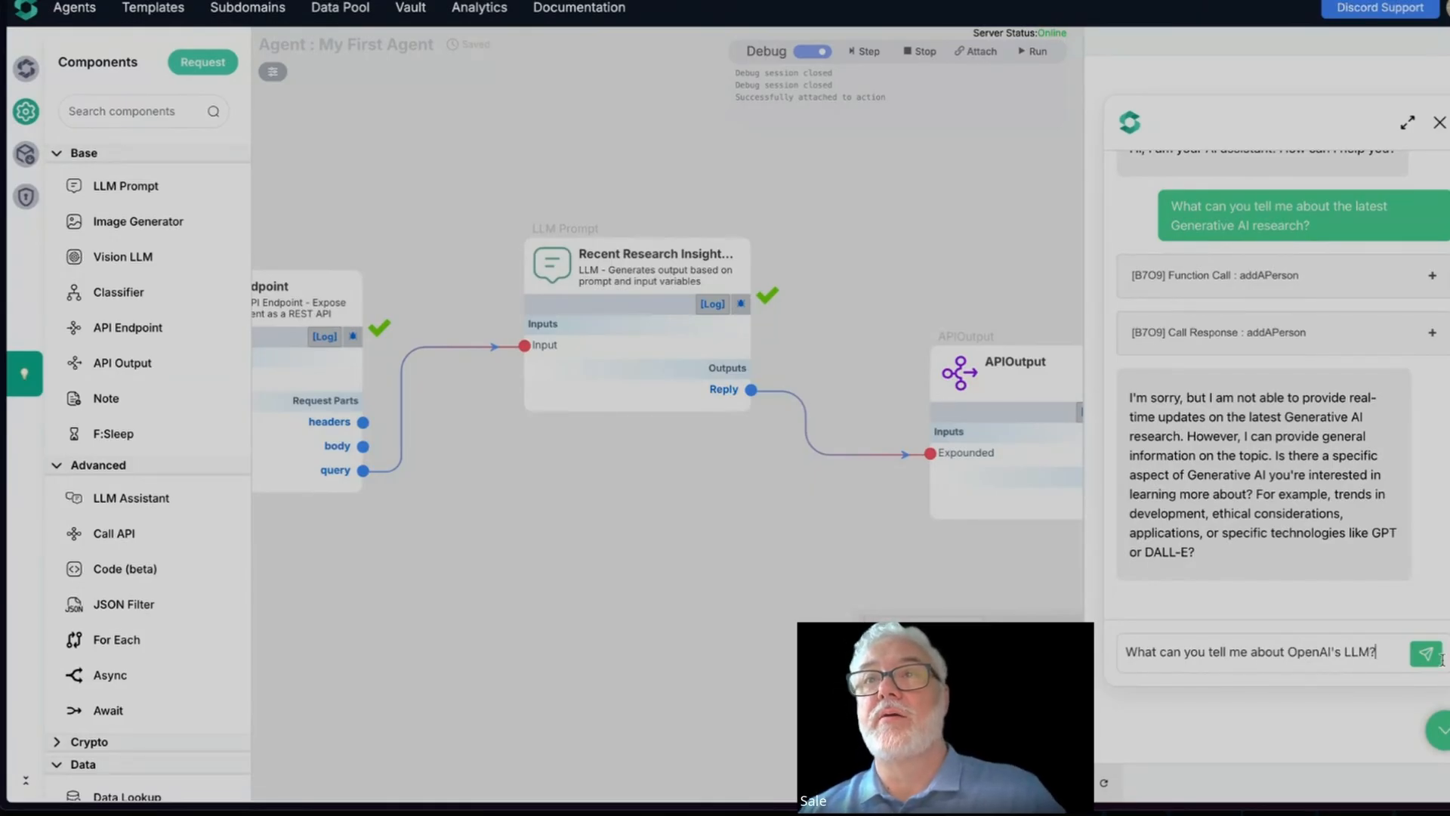
key(Return)
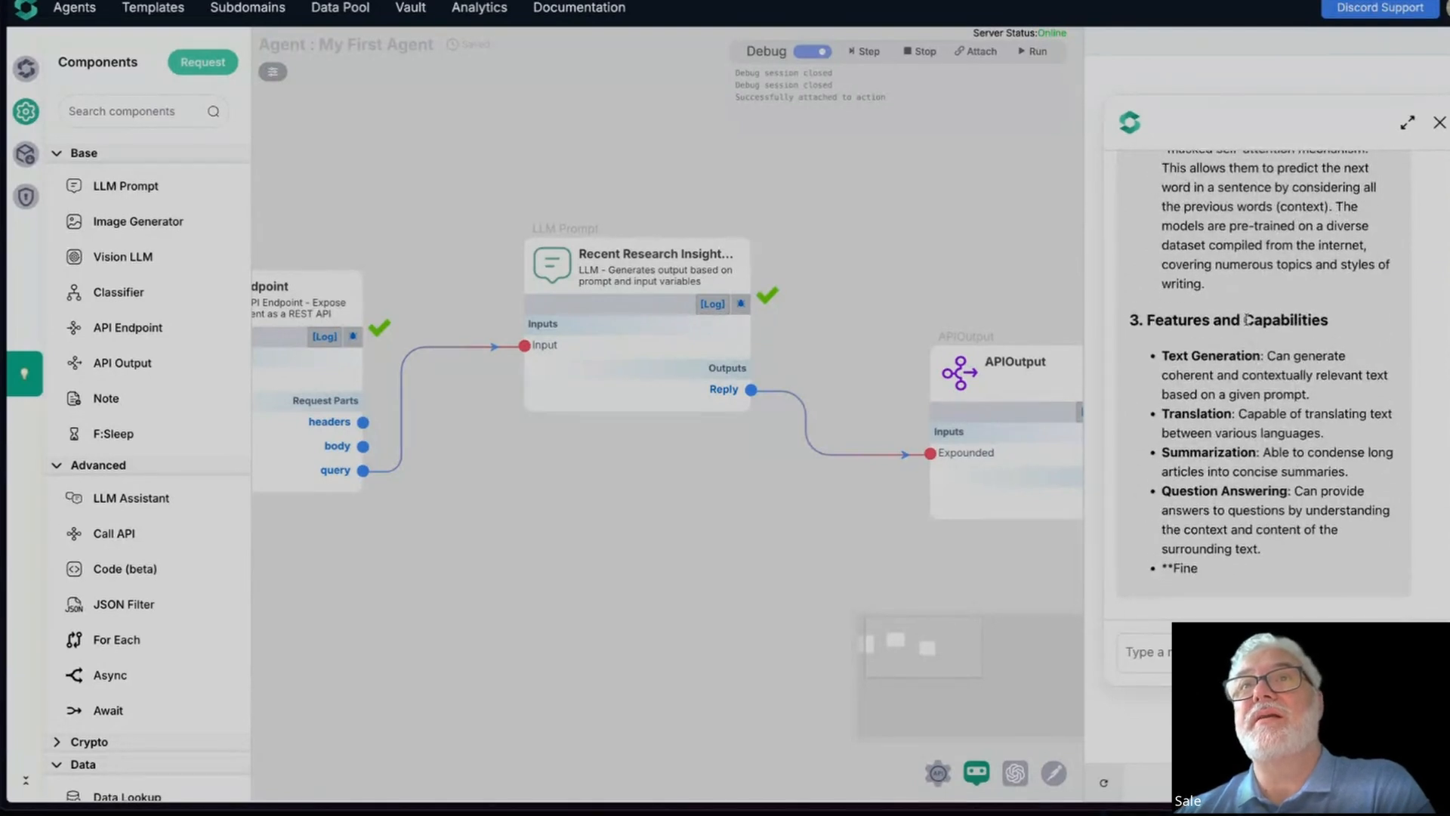
scroll(1252, 353, up, 5)
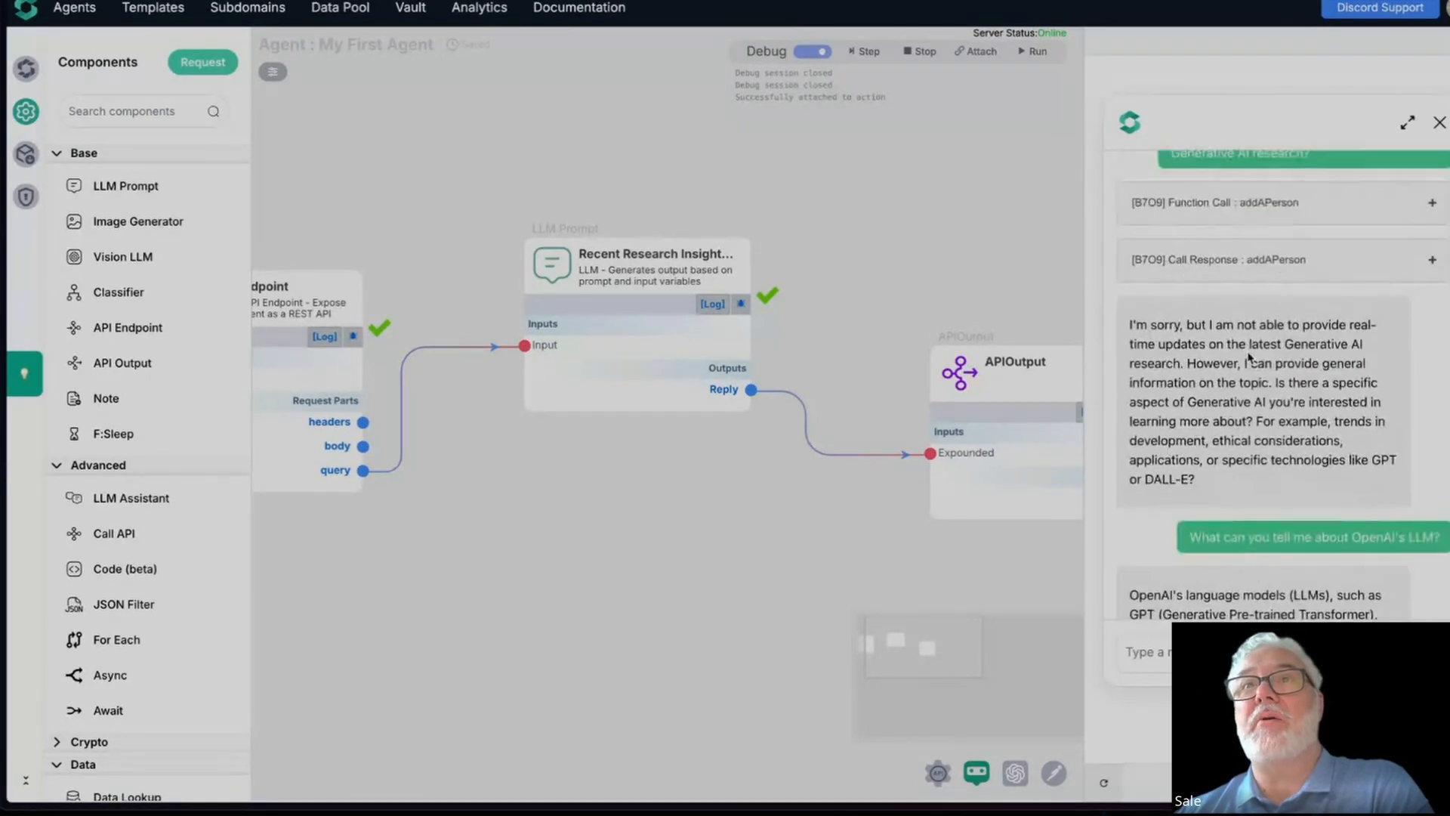
scroll(1284, 377, down, 2)
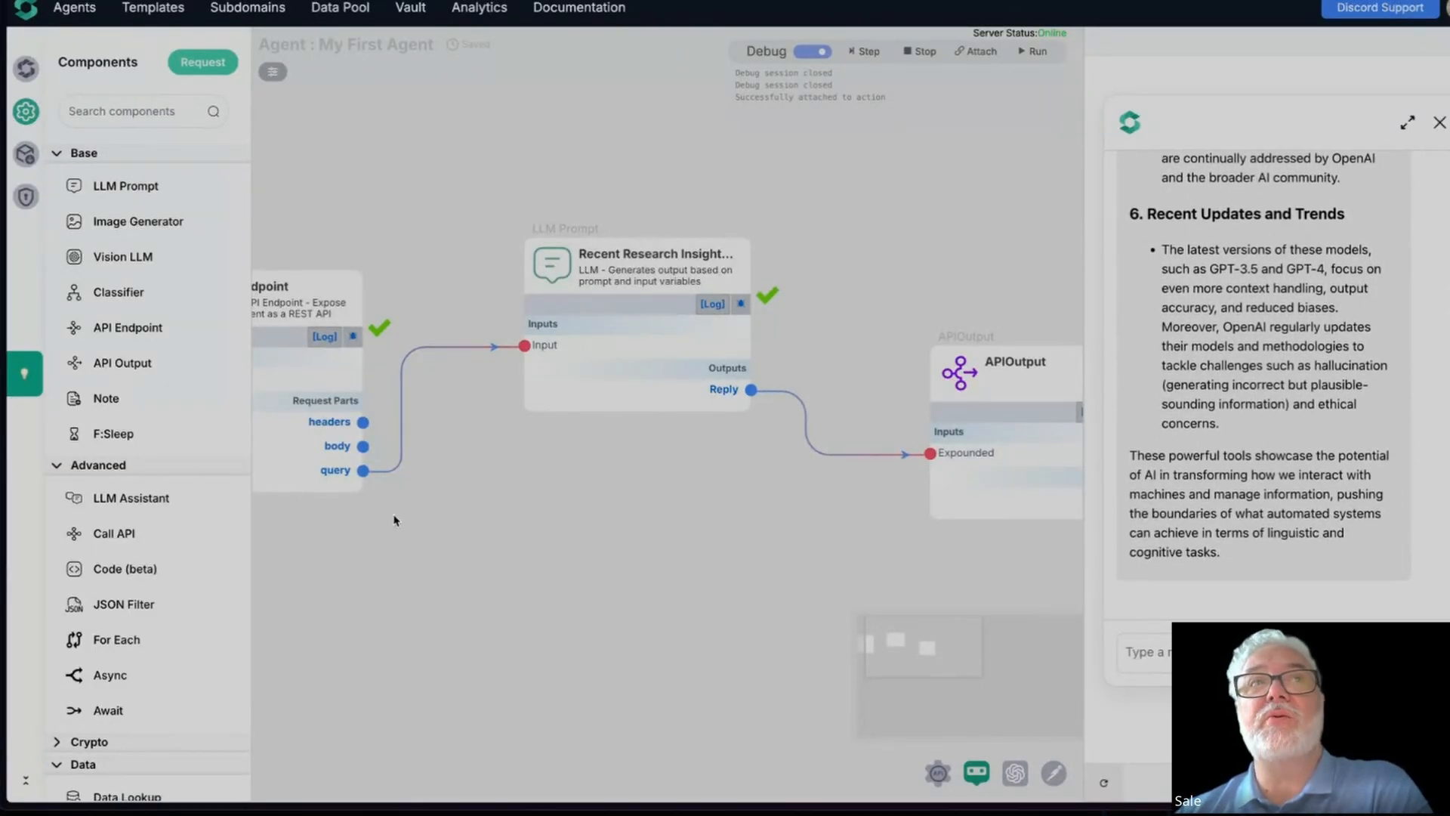
Set the APIEndpoint's instructions to "Take any topic and provide more information about that topic" and close its settings
drag(384, 518, 787, 531)
click(597, 301)
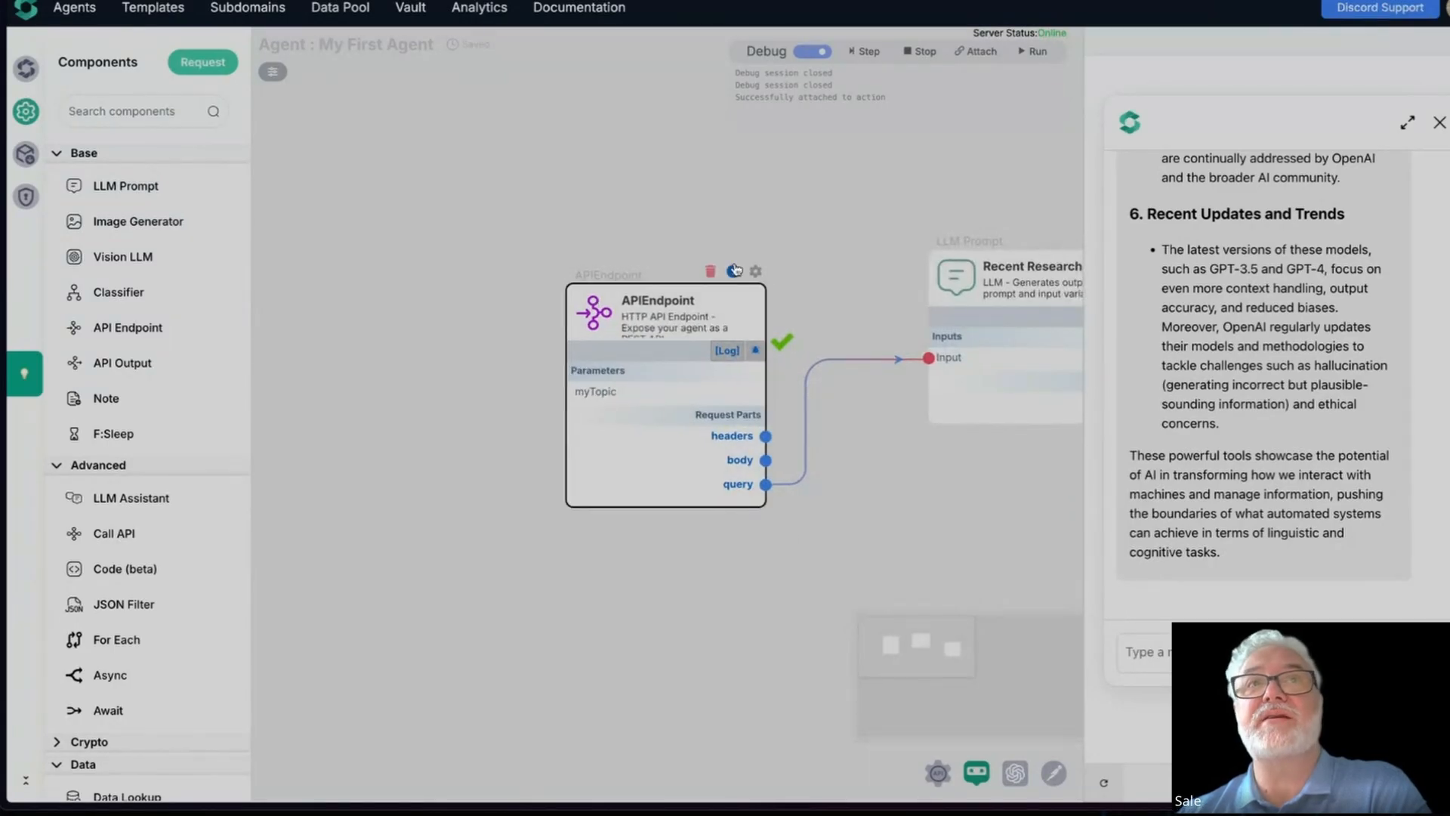
click(755, 270)
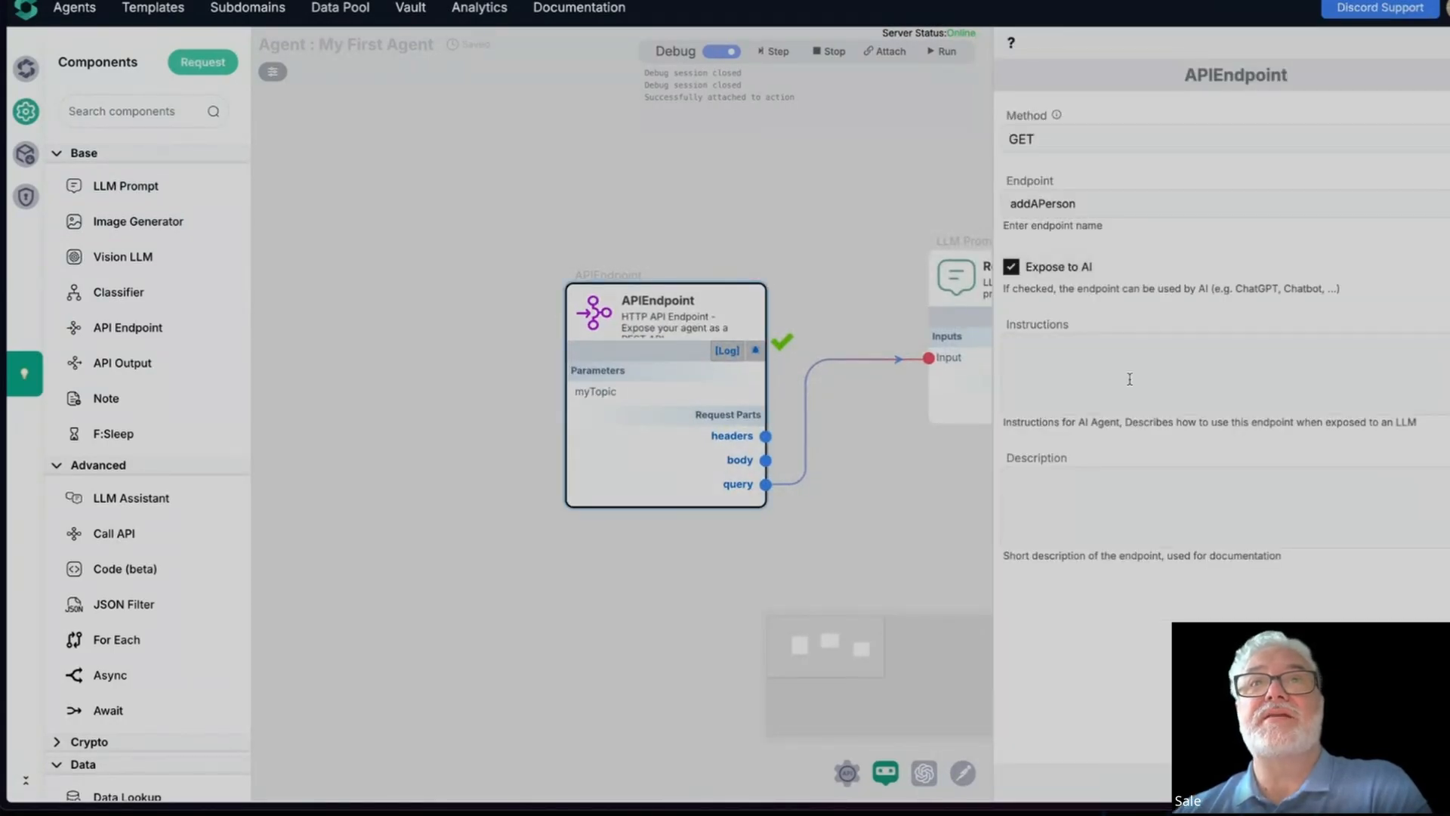
click(1167, 341)
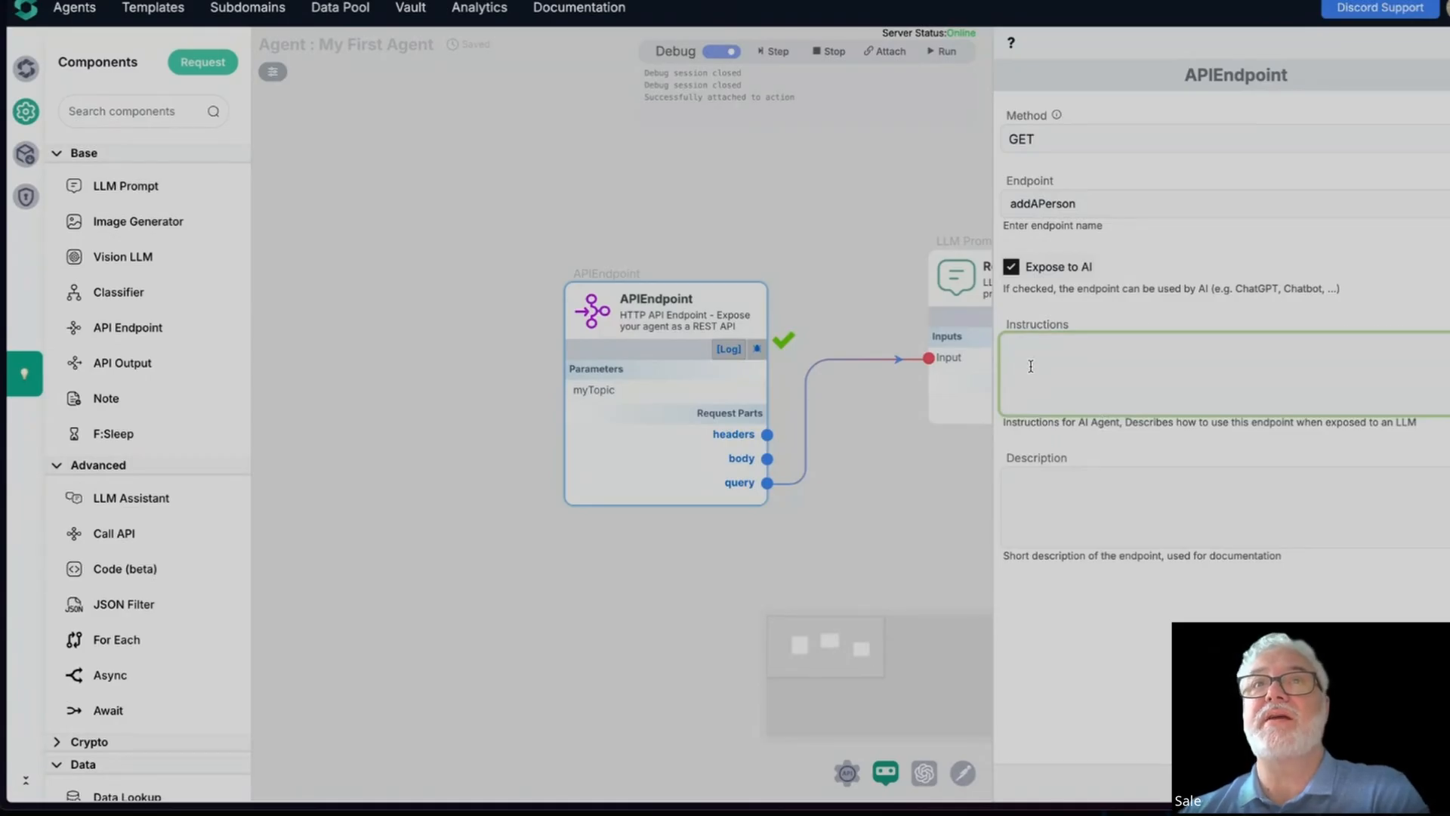
text(T)
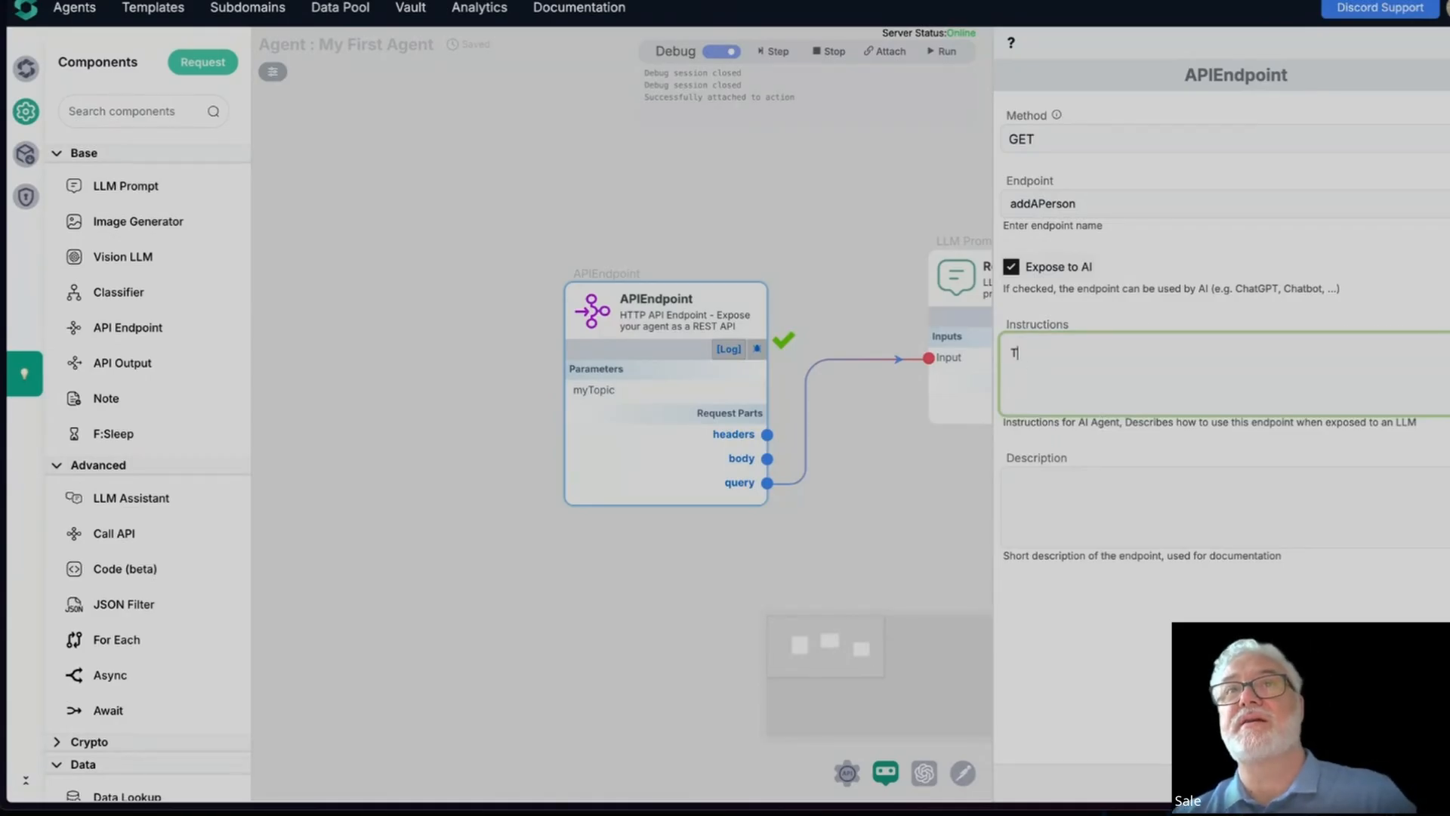
text(ake any top)
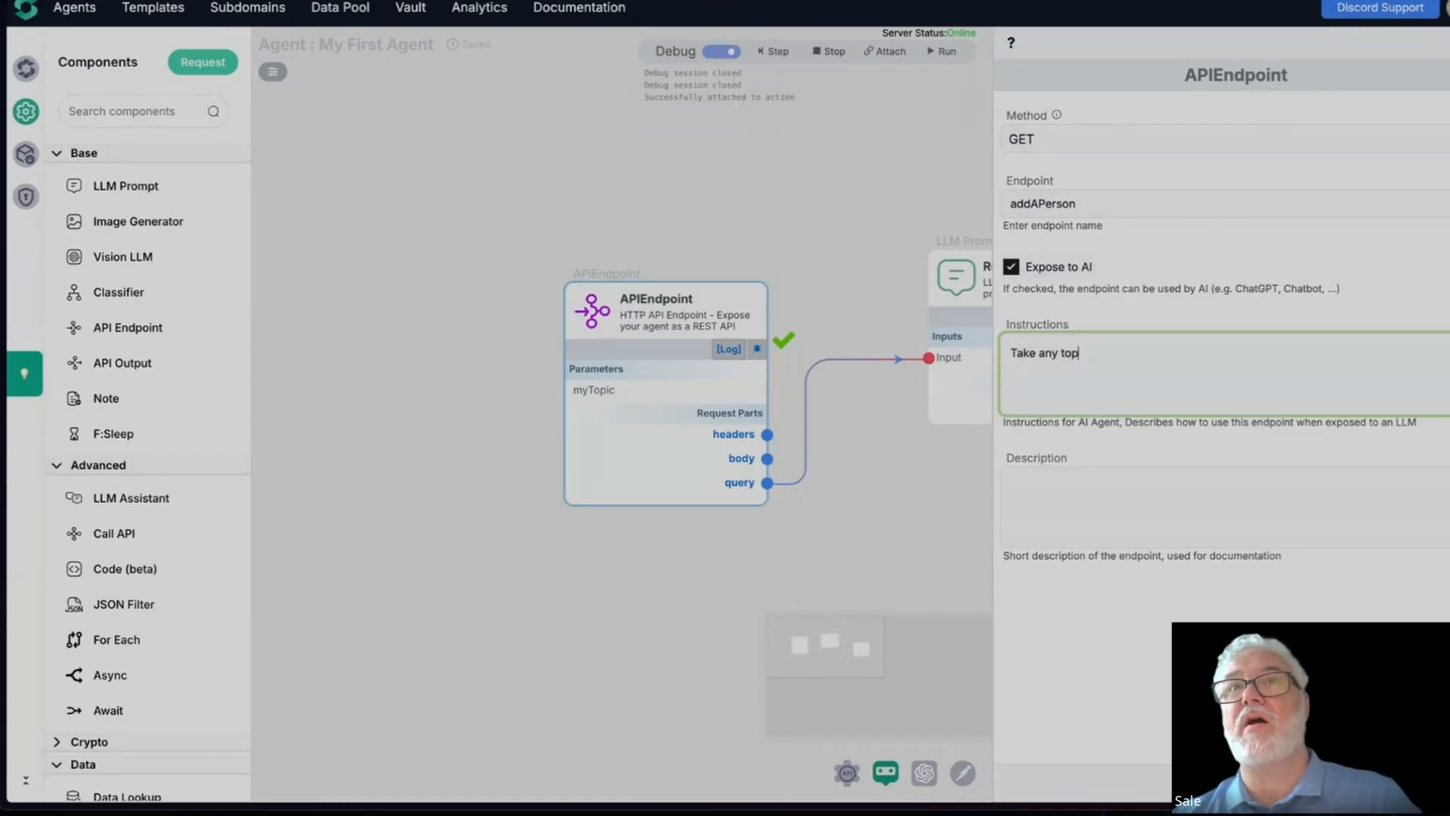
text(ic and provid)
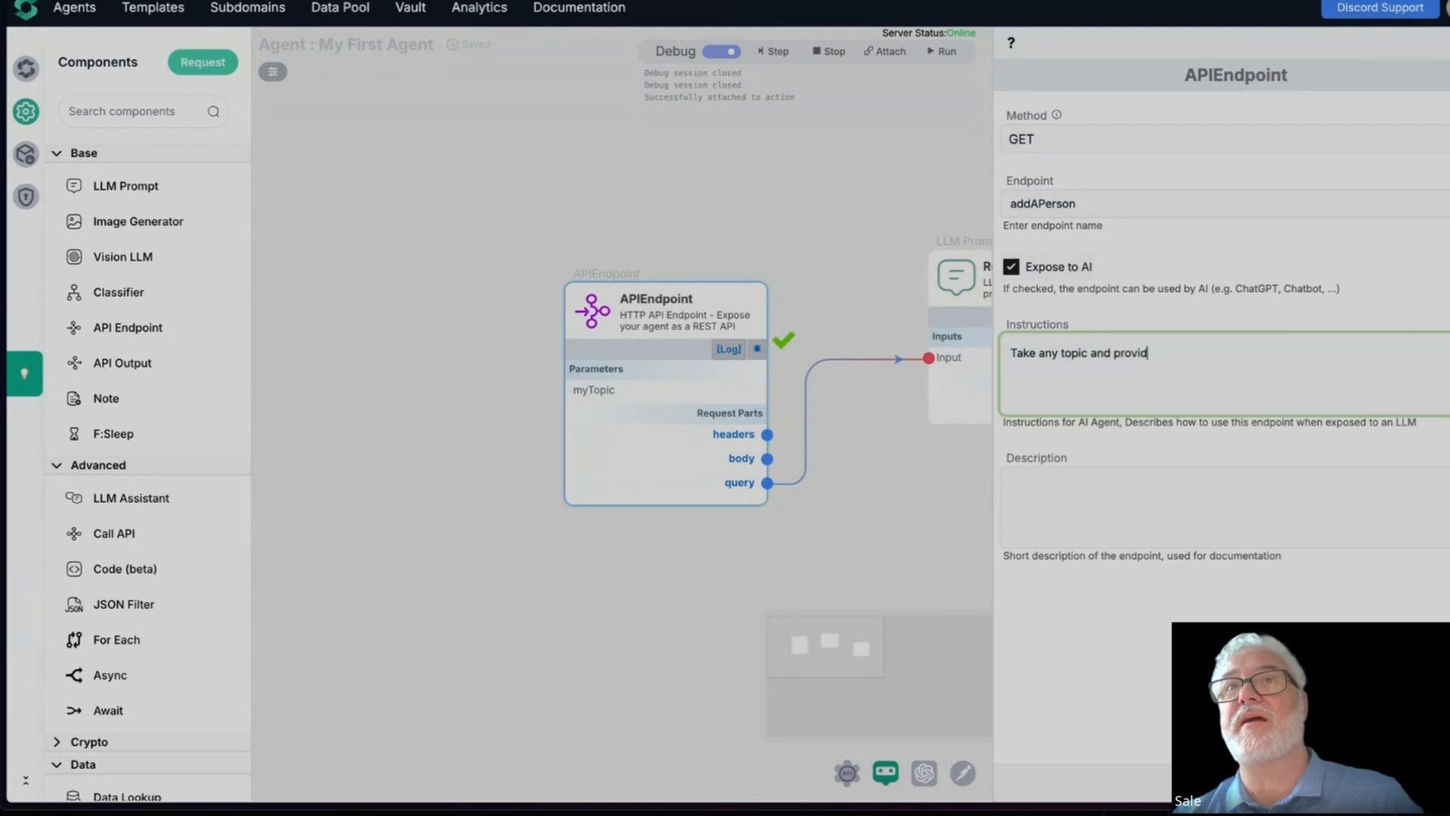
text(e more information abou)
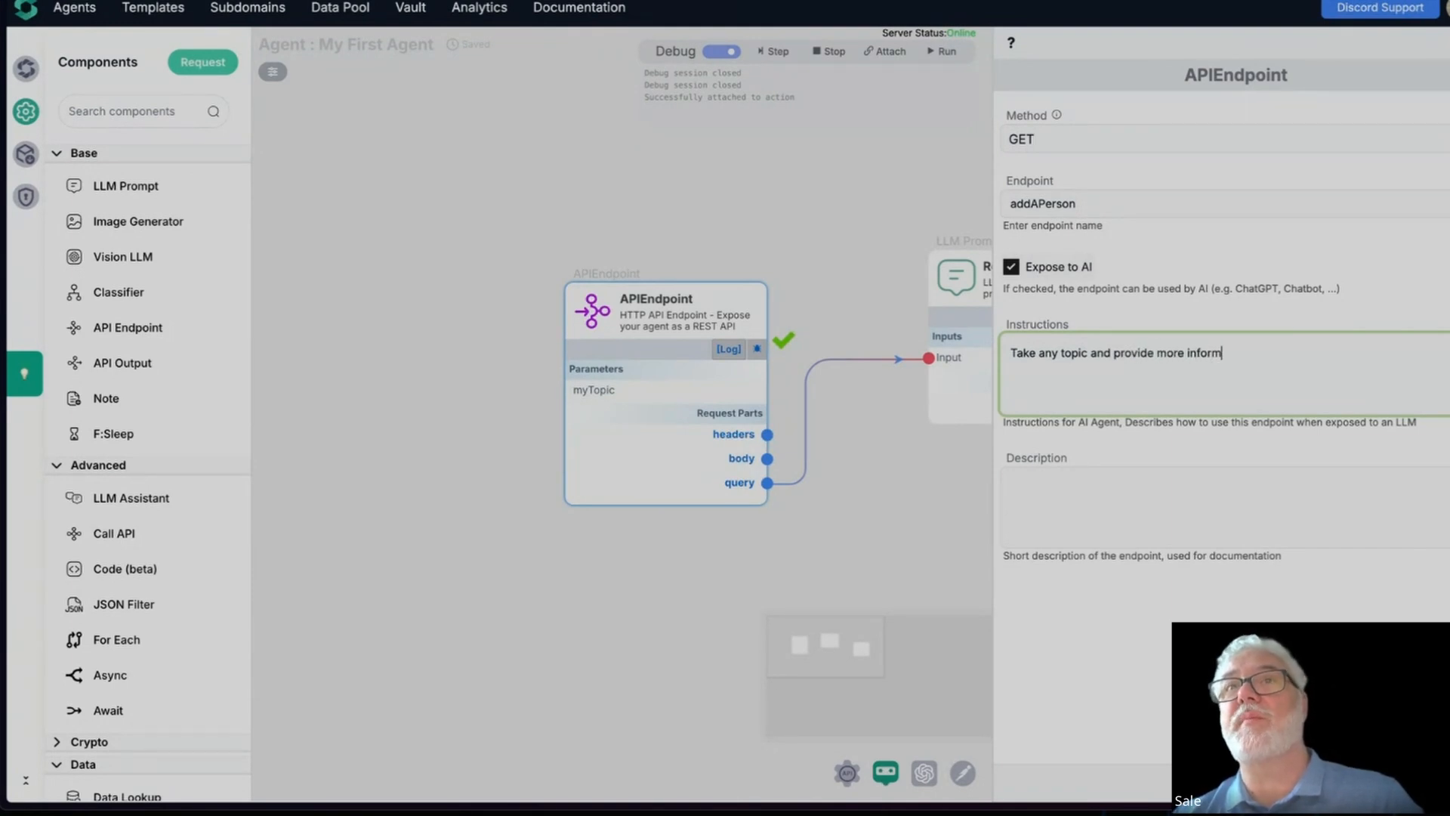
key(BackSpace)
key(BackSpace)
key(BackSpace)
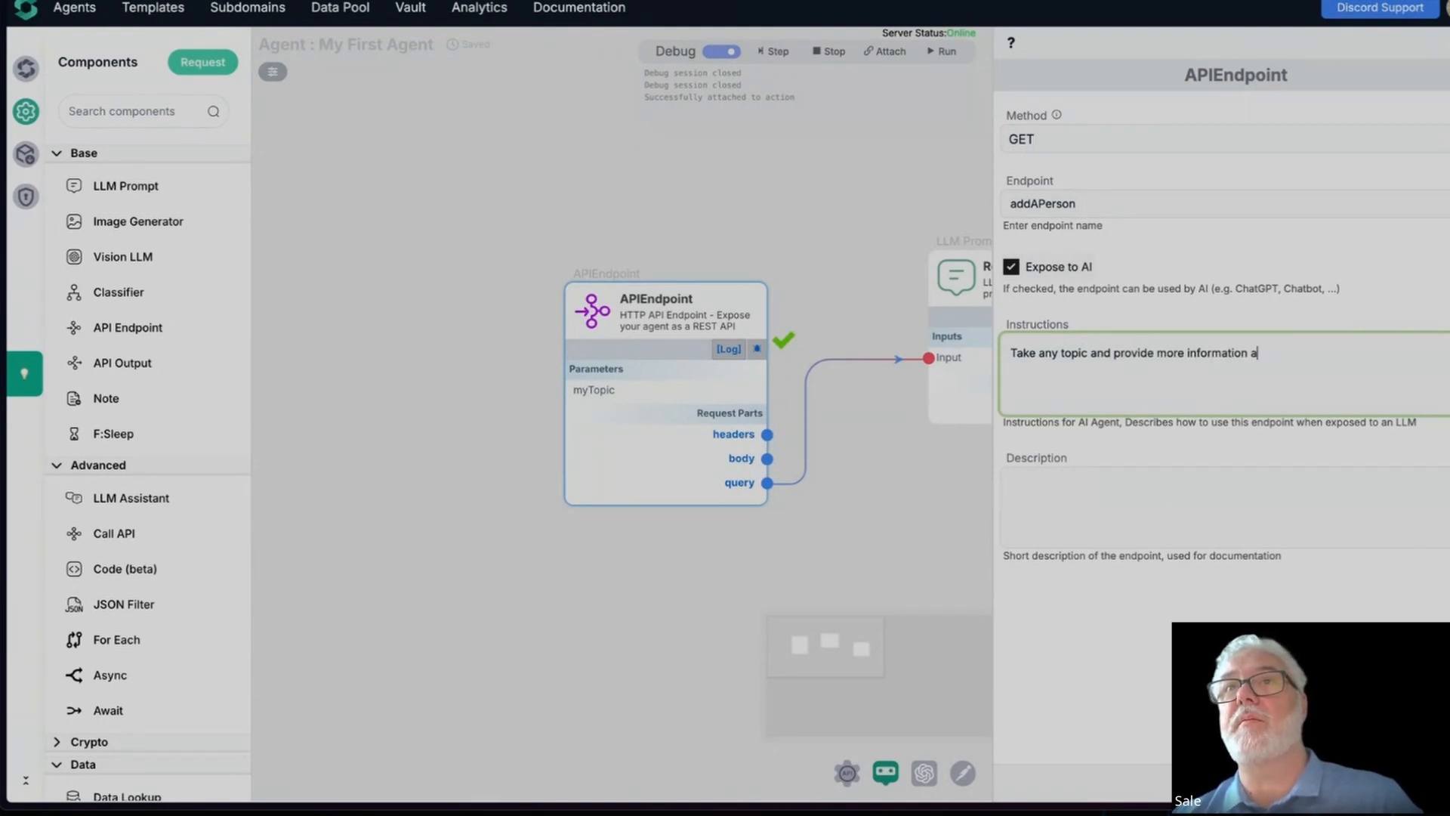
text(bout that topic)
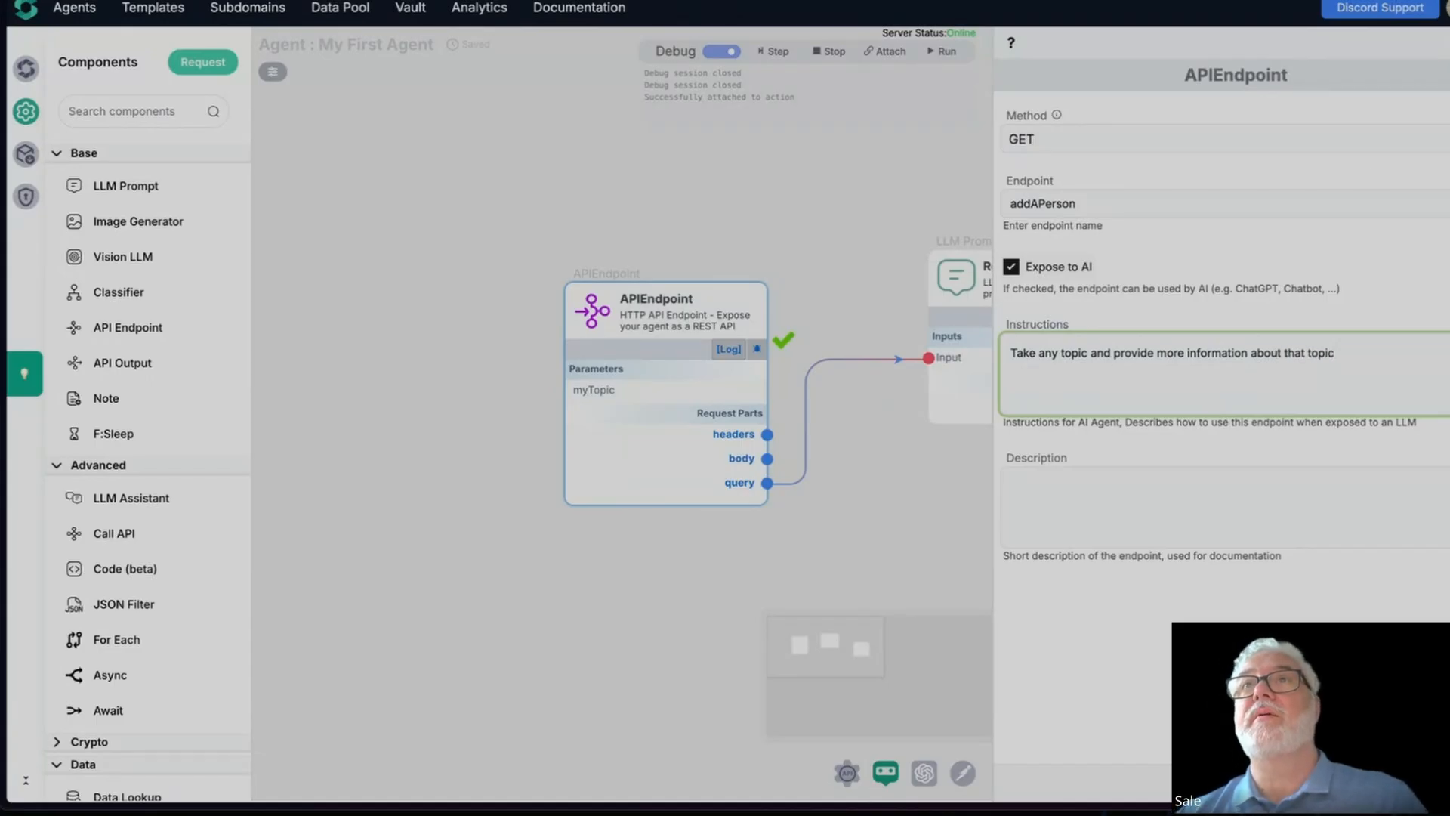
click(1446, 43)
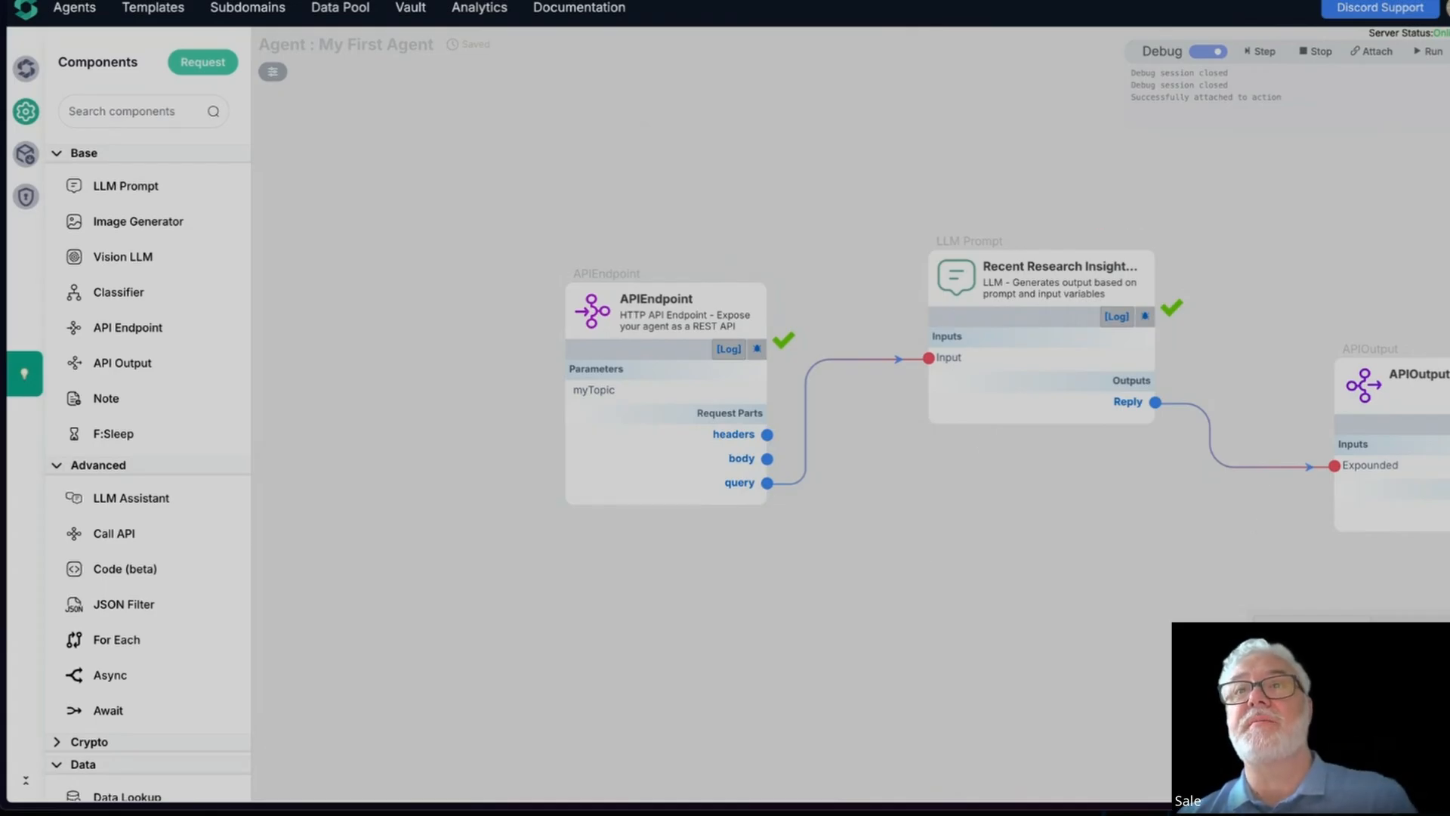
Rename the APIEndpoint's endpoint as expoundOnTopic
click(1373, 773)
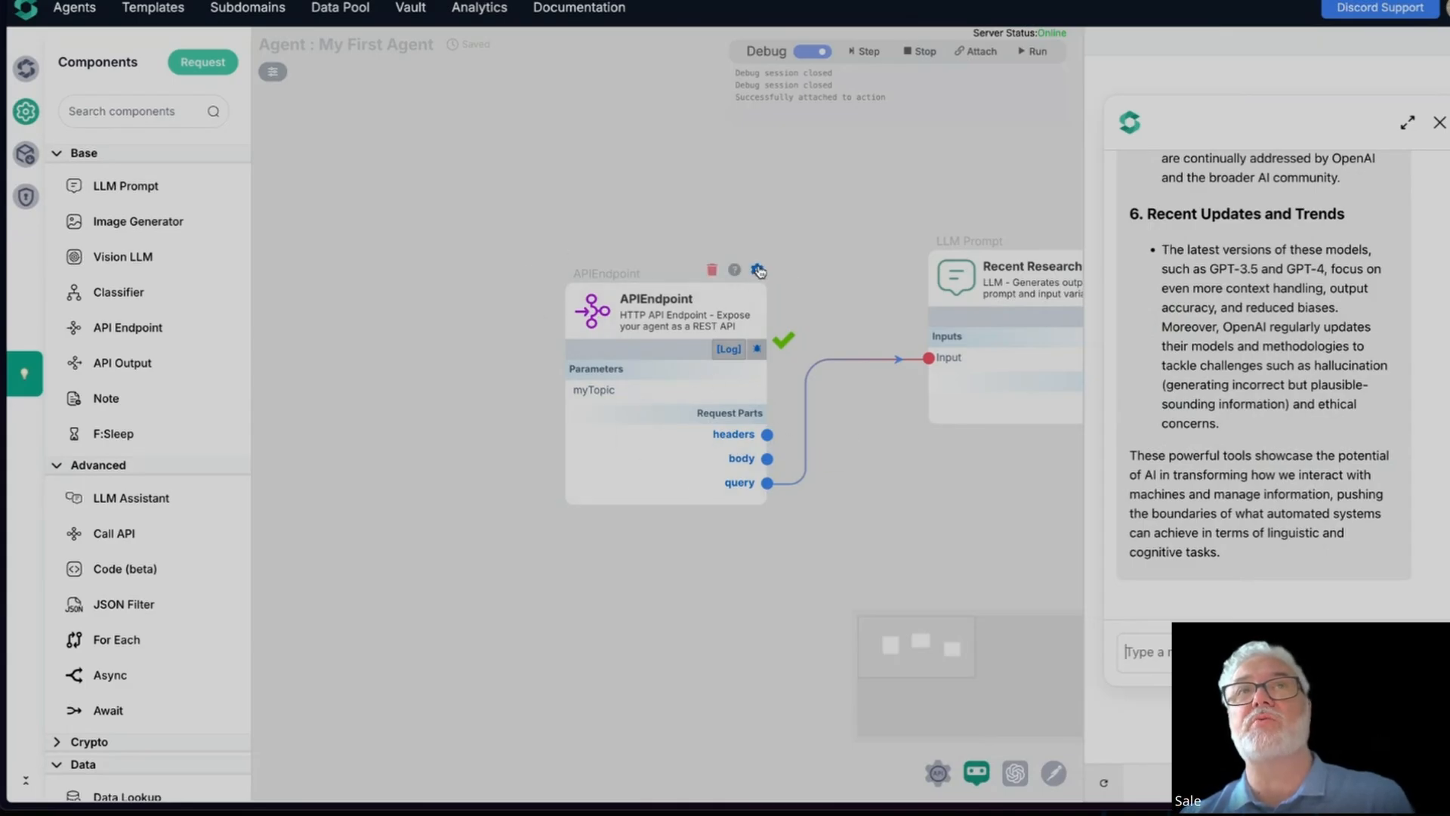
click(758, 269)
click(1147, 206)
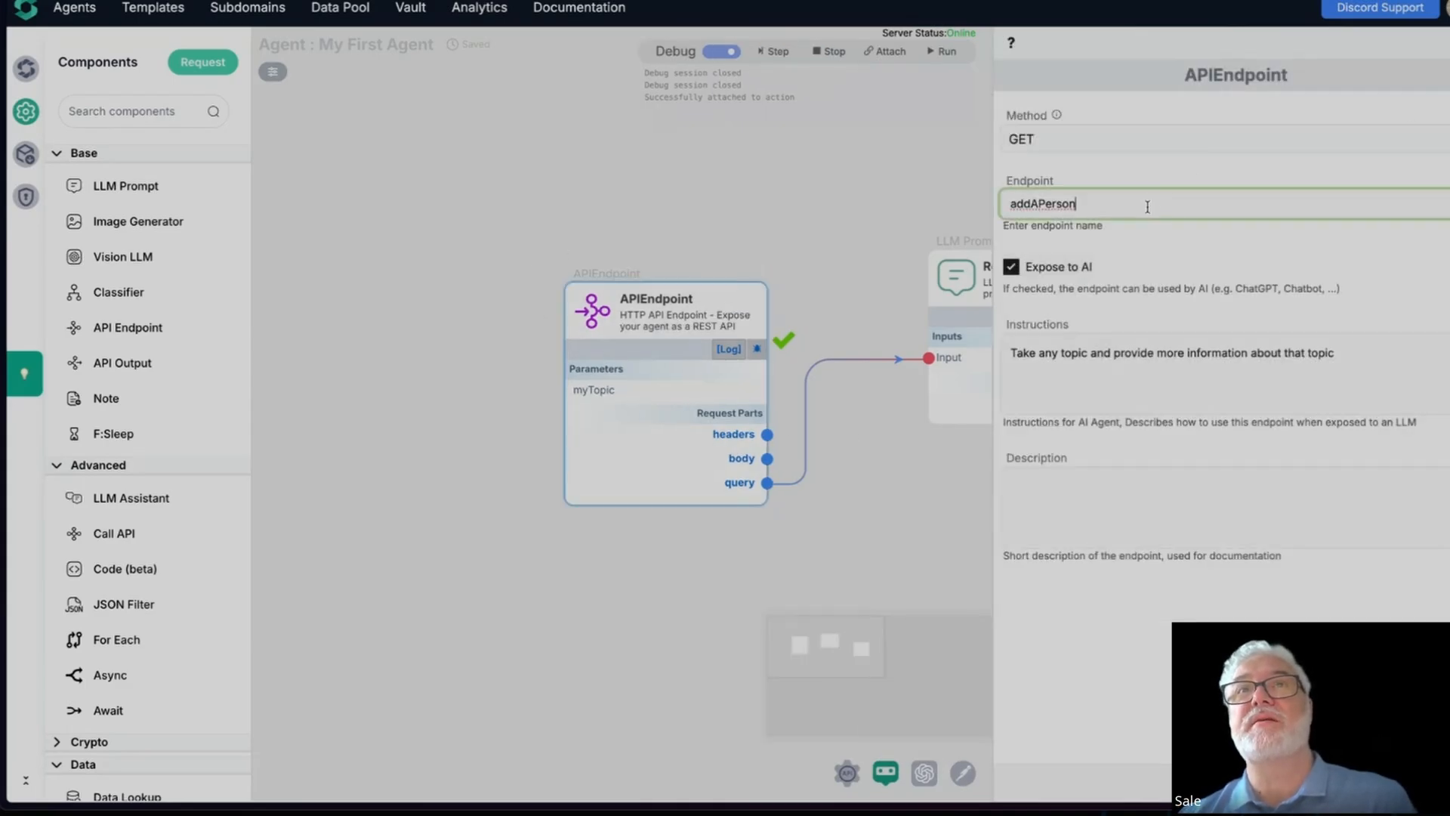
drag(1147, 206, 928, 210)
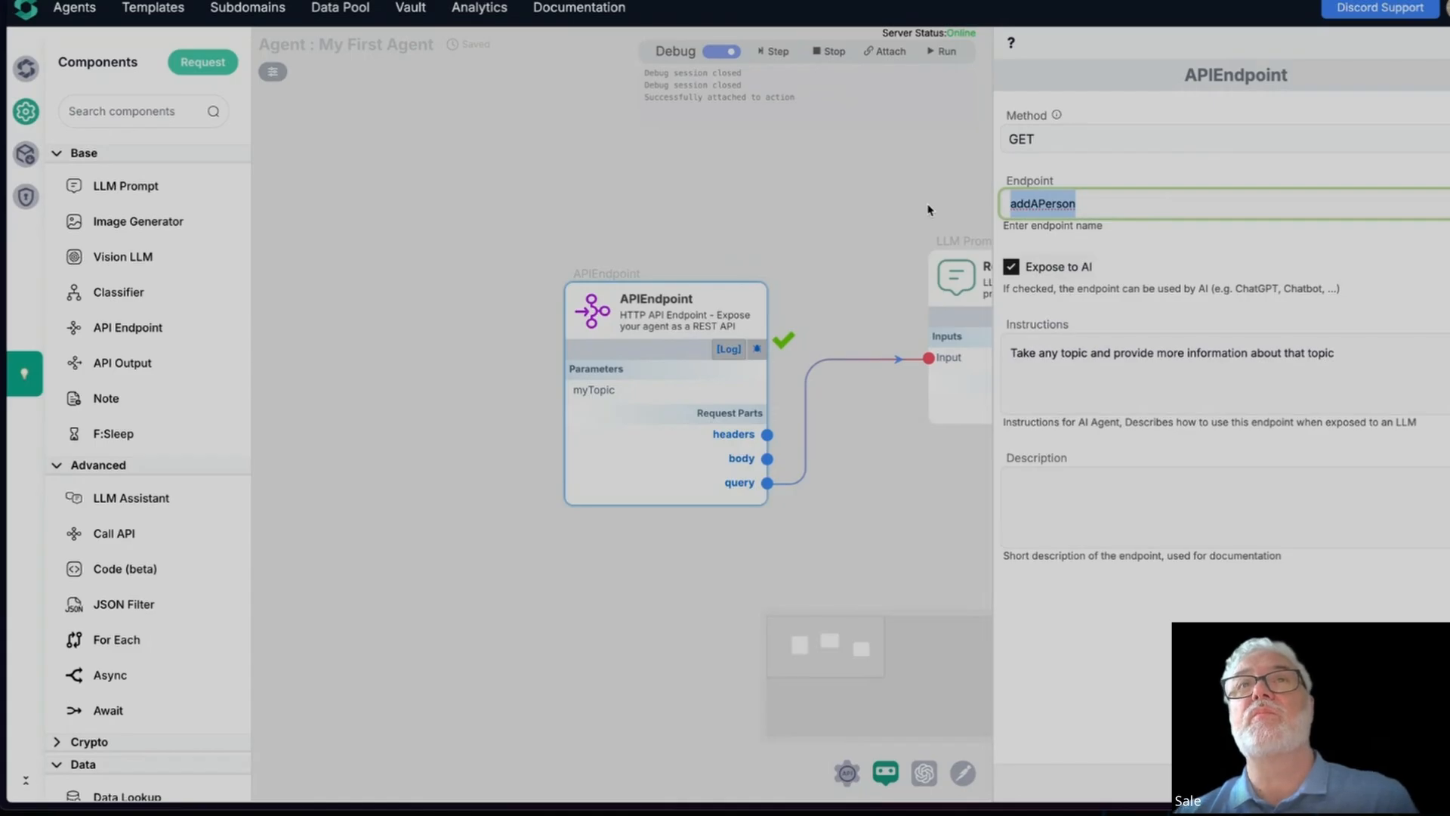
text(expoun)
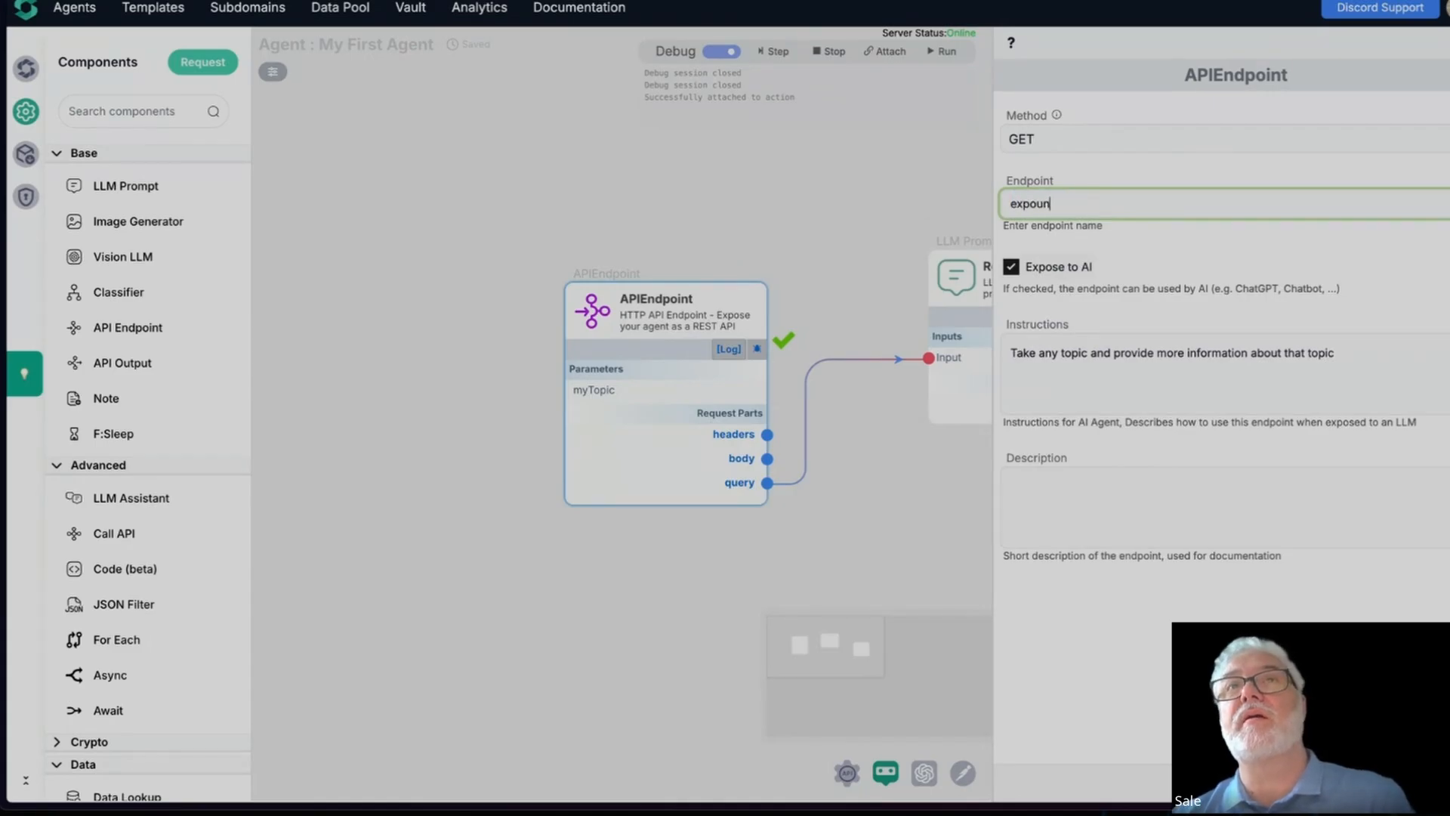
text(dOnTopic)
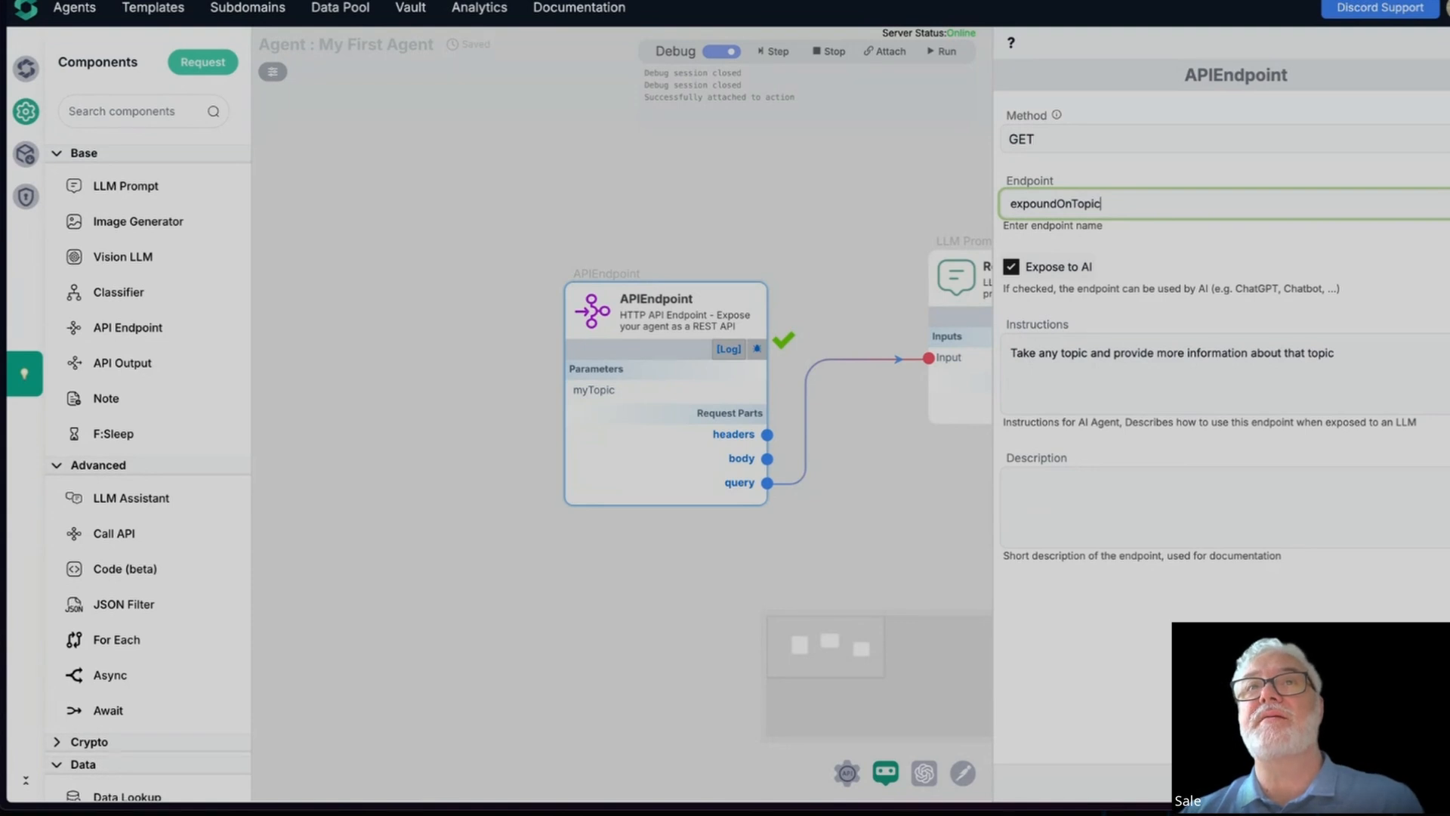
key(Tab)
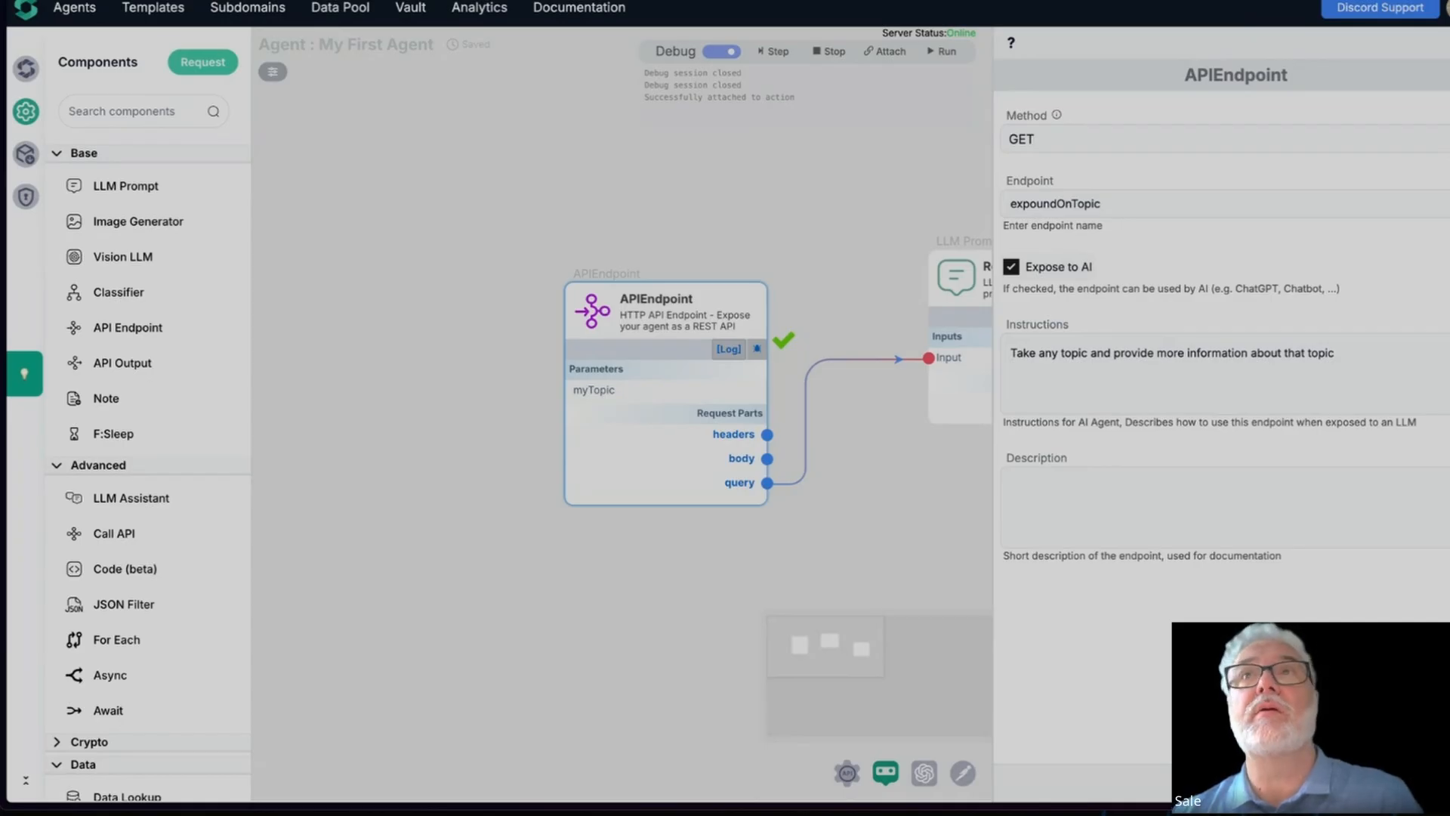
Switch the endpoint's Expose to AI option off and on to compare the fields offered, leave it enabled, and close the settings
click(1011, 268)
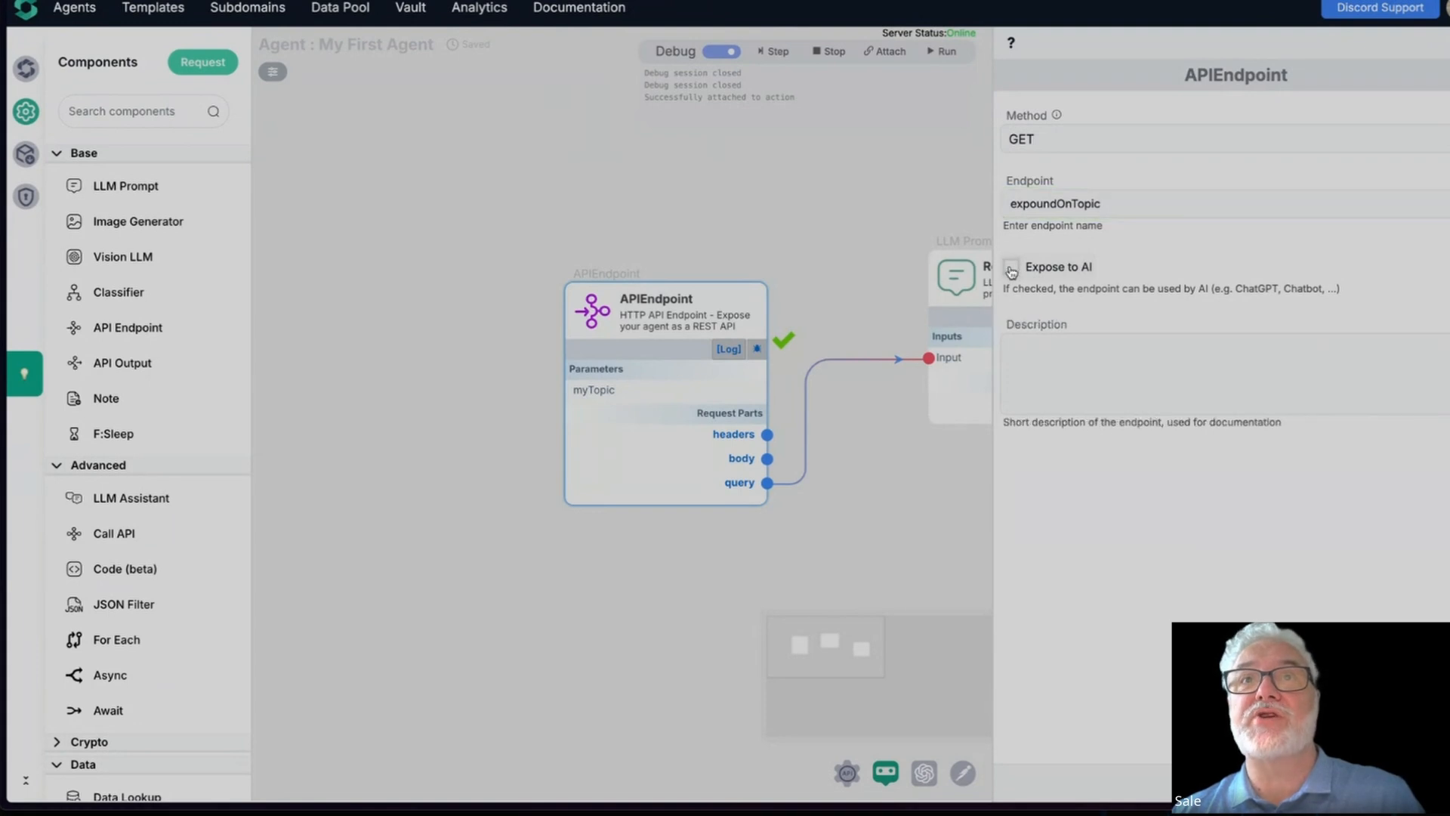
click(1011, 269)
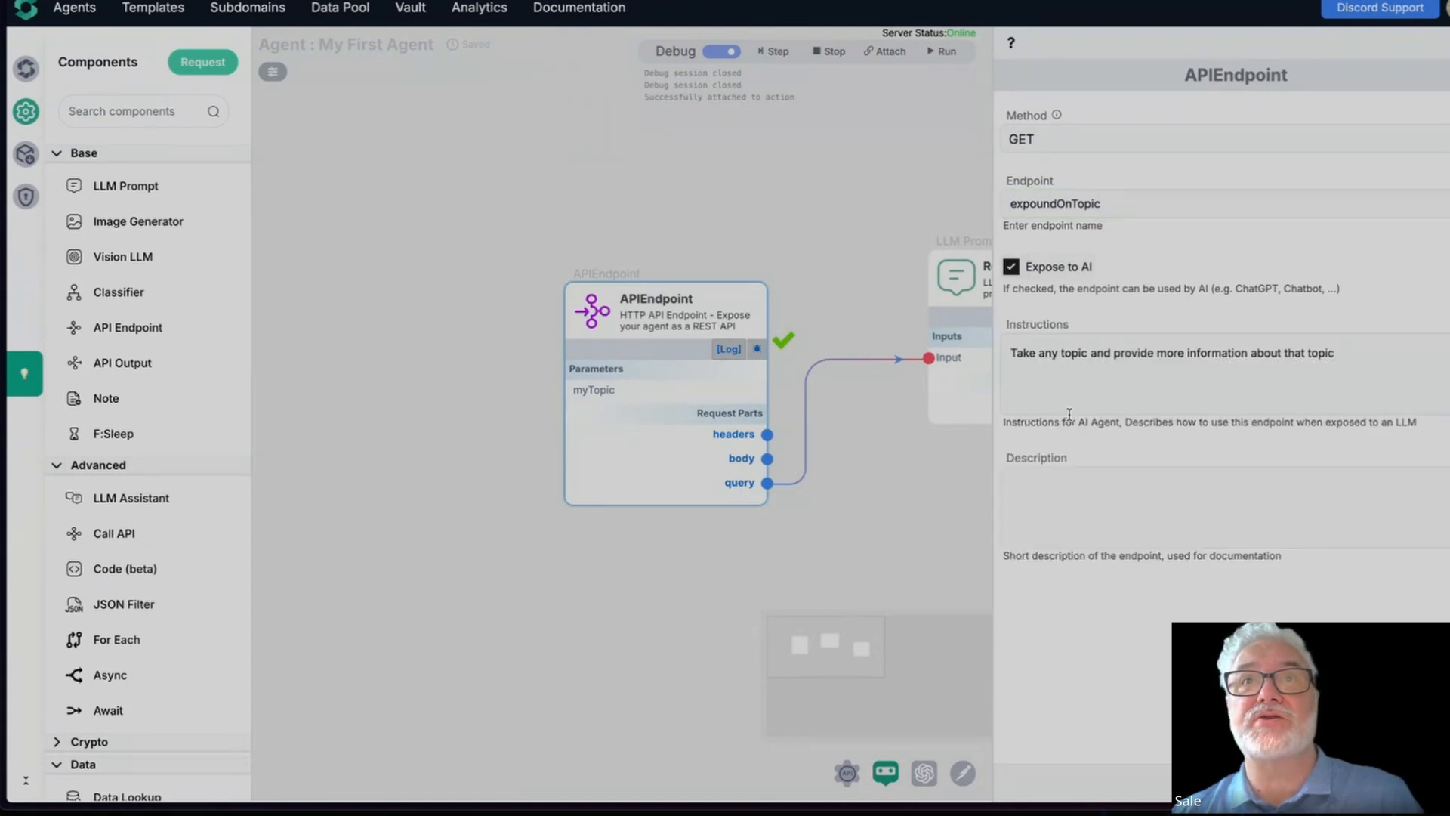
click(1010, 268)
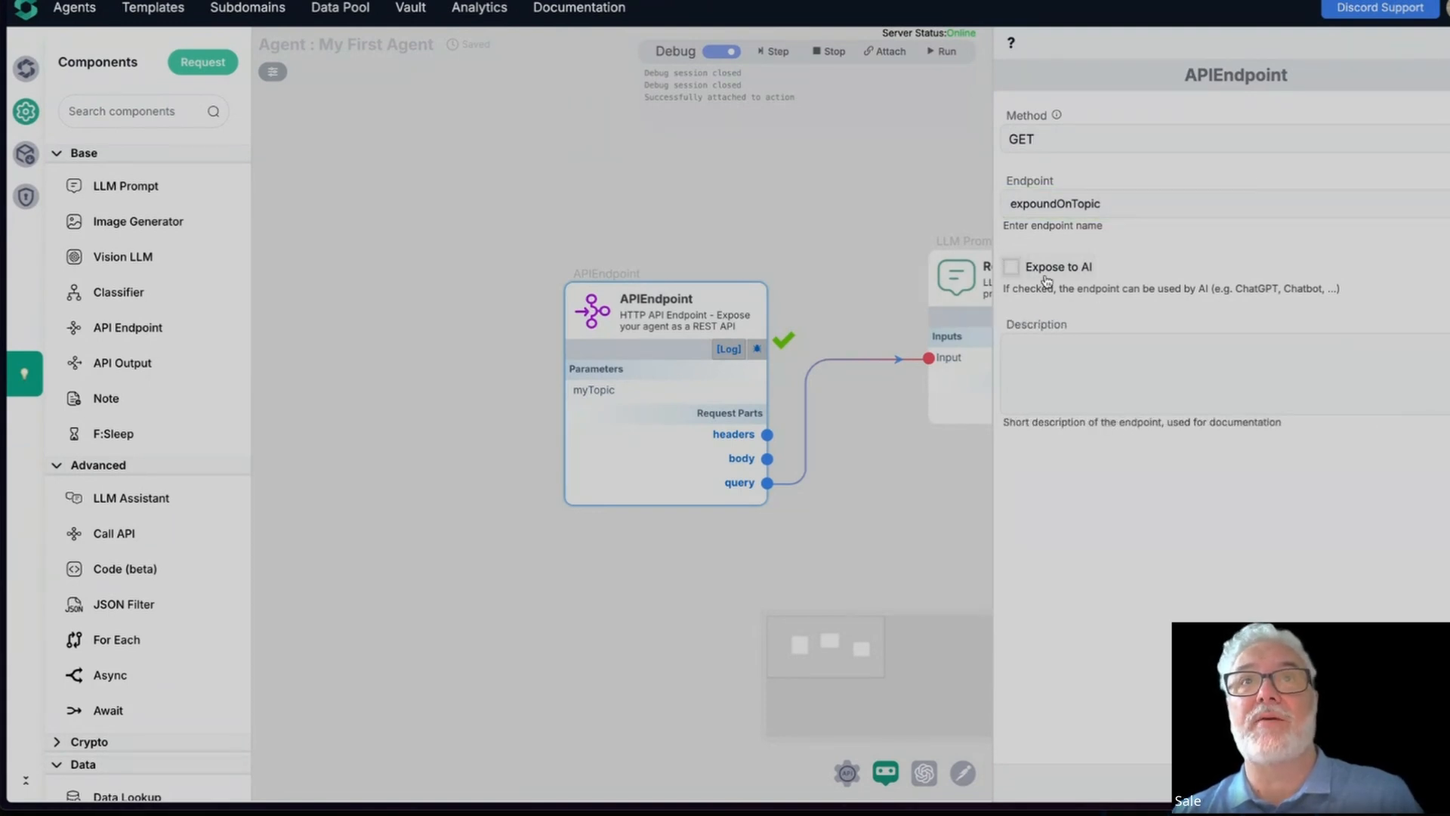
click(1011, 268)
click(1423, 72)
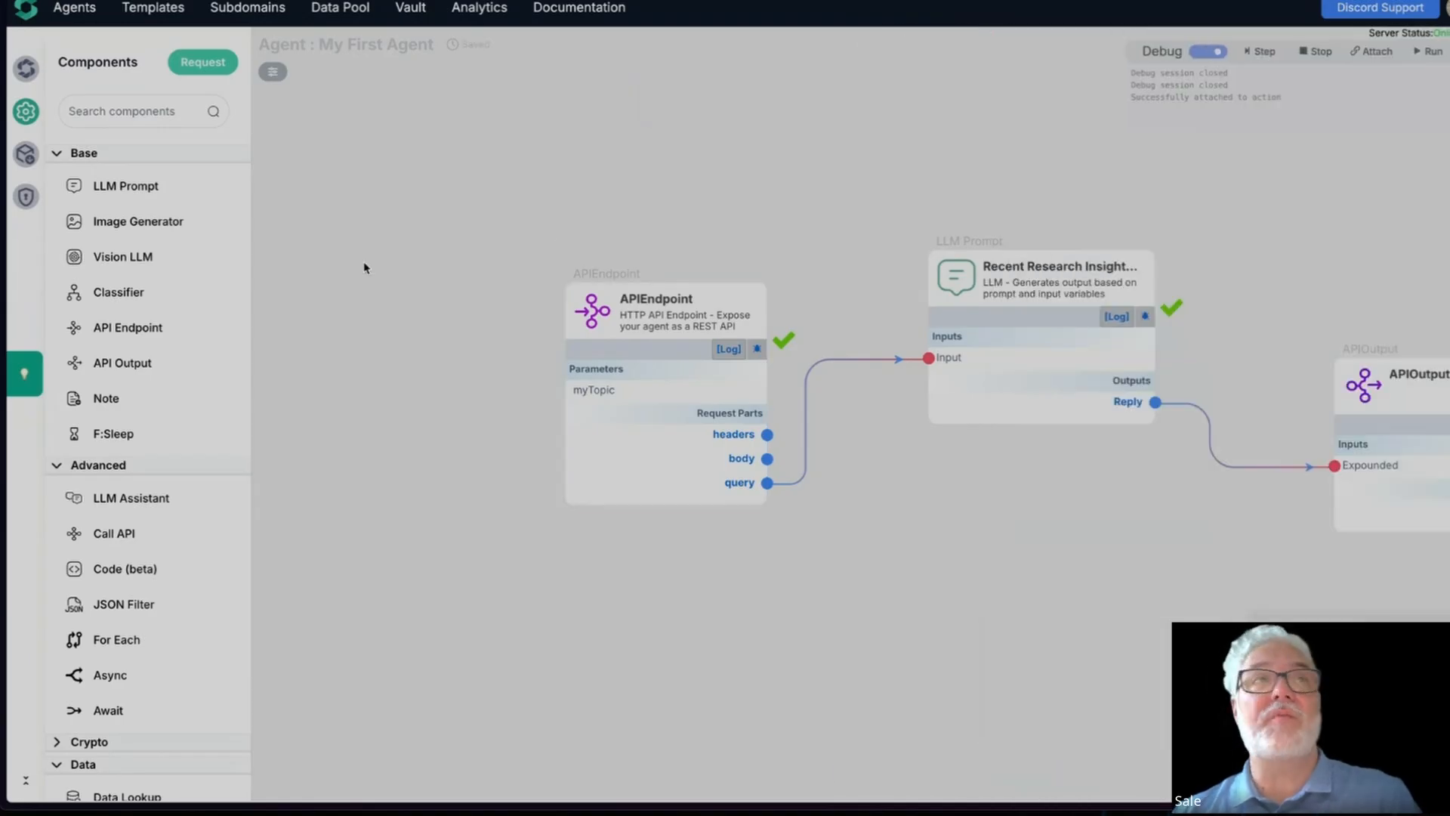
scroll(583, 557, down, 2)
scroll(583, 558, down, 1)
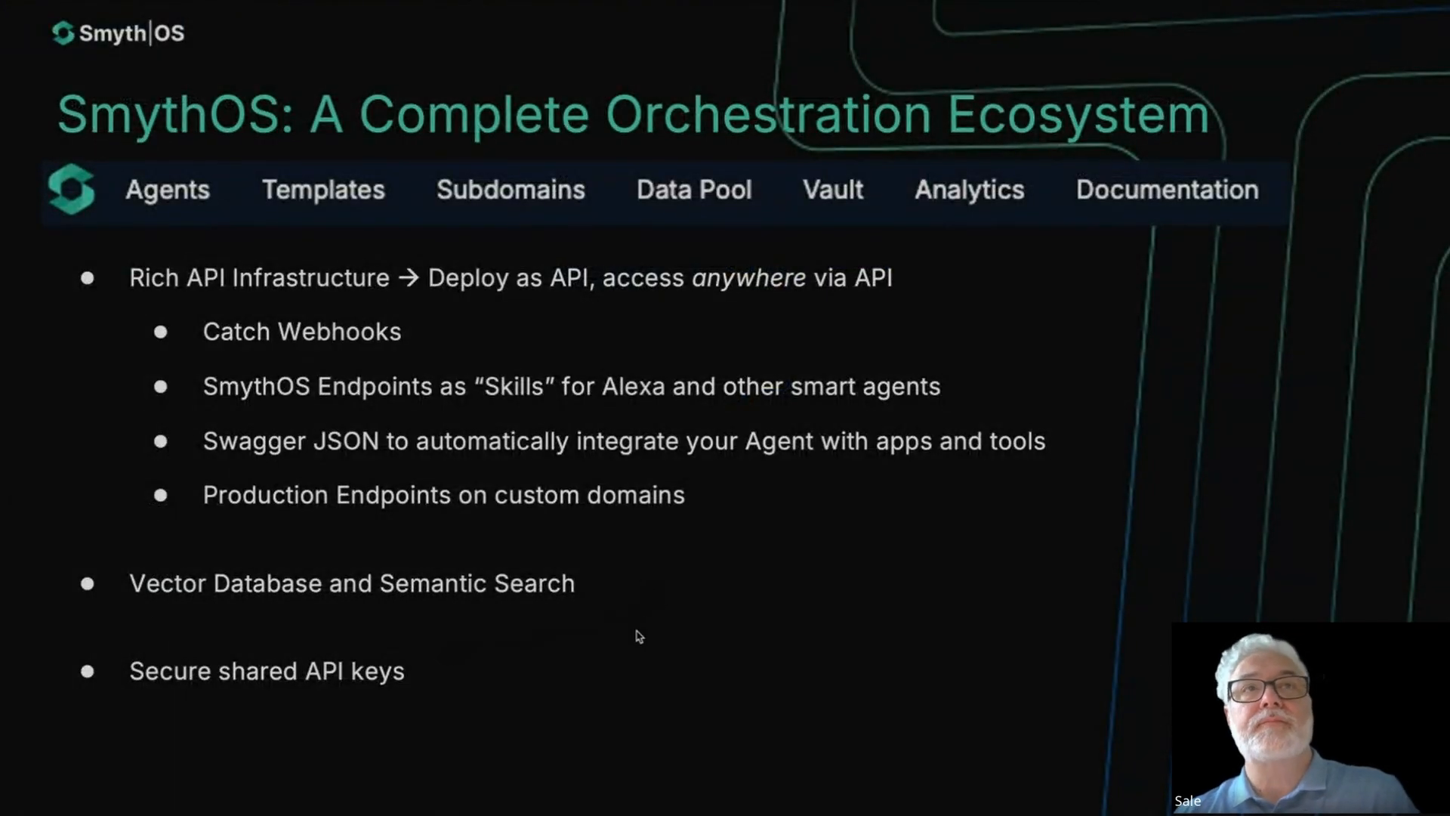
click(645, 626)
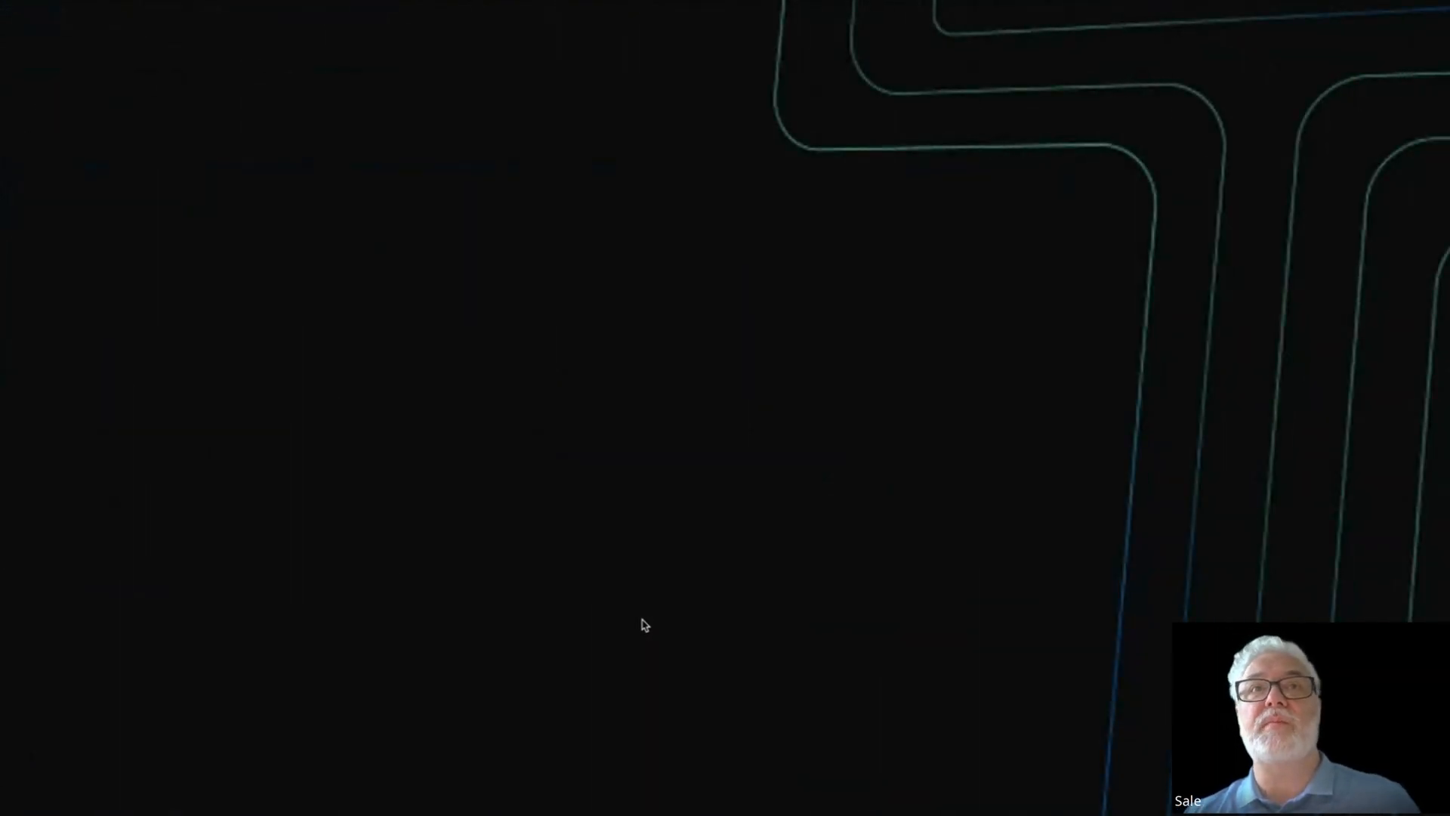
click(645, 625)
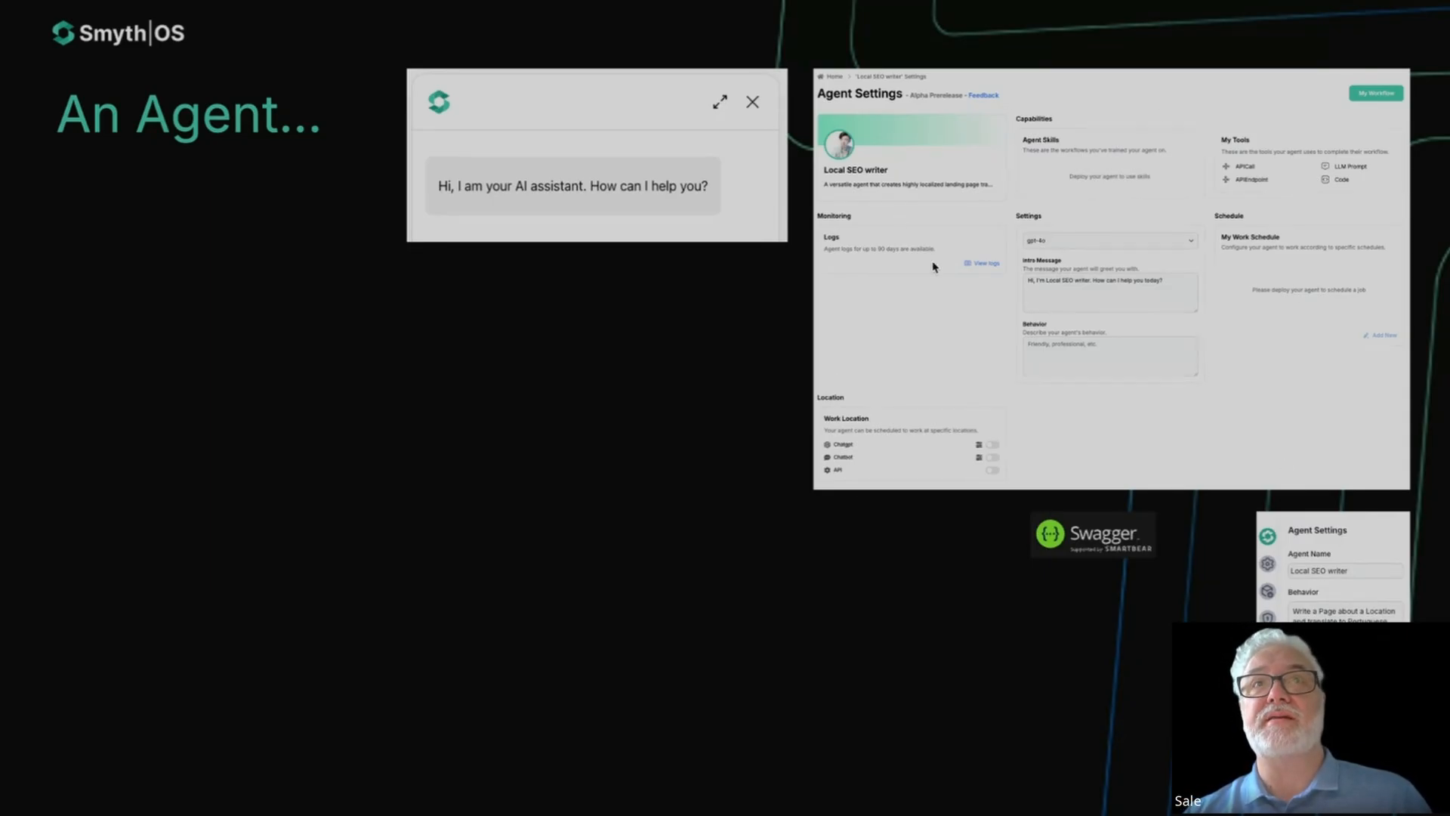
click(658, 580)
click(641, 582)
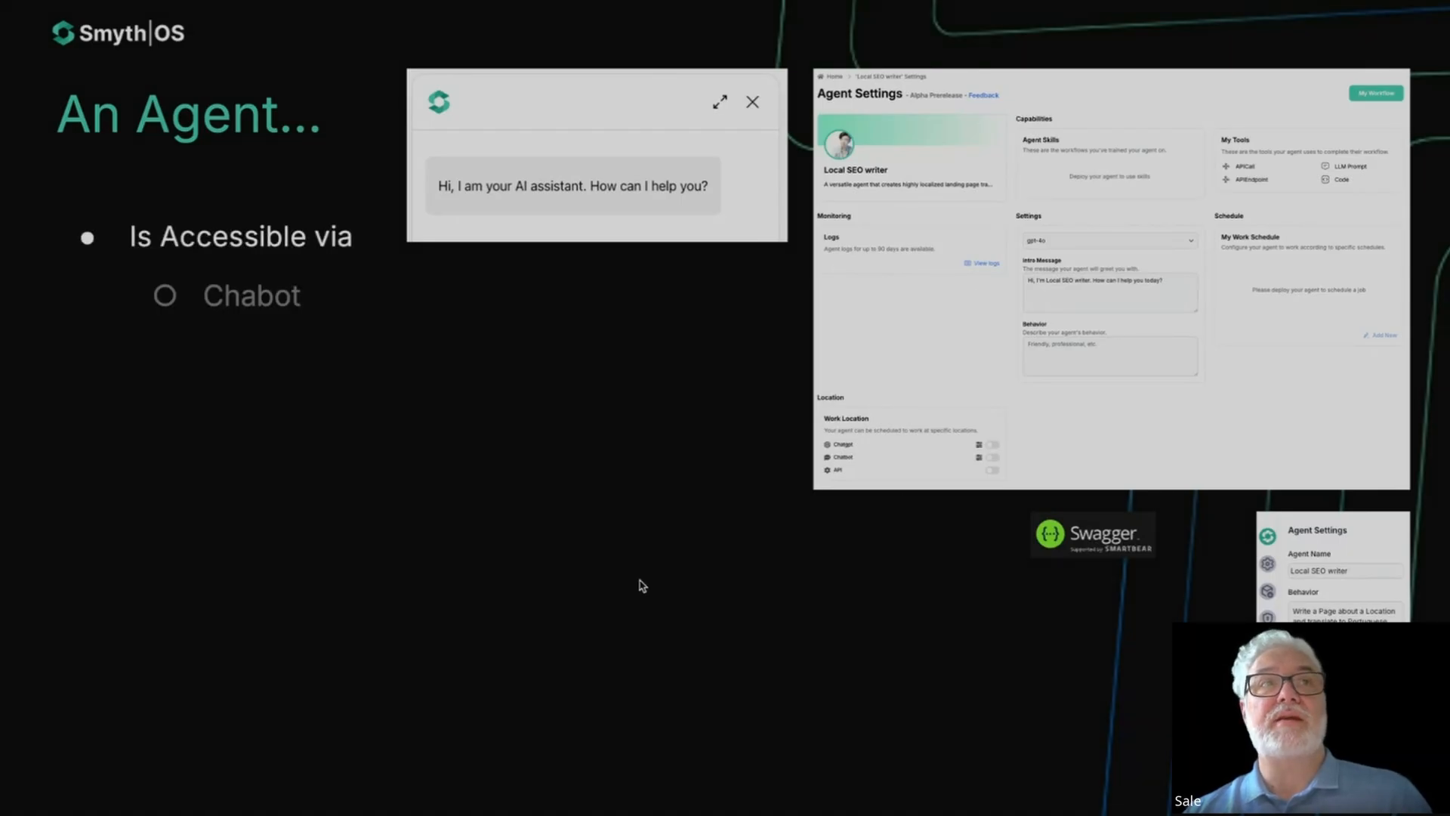
click(640, 580)
click(636, 584)
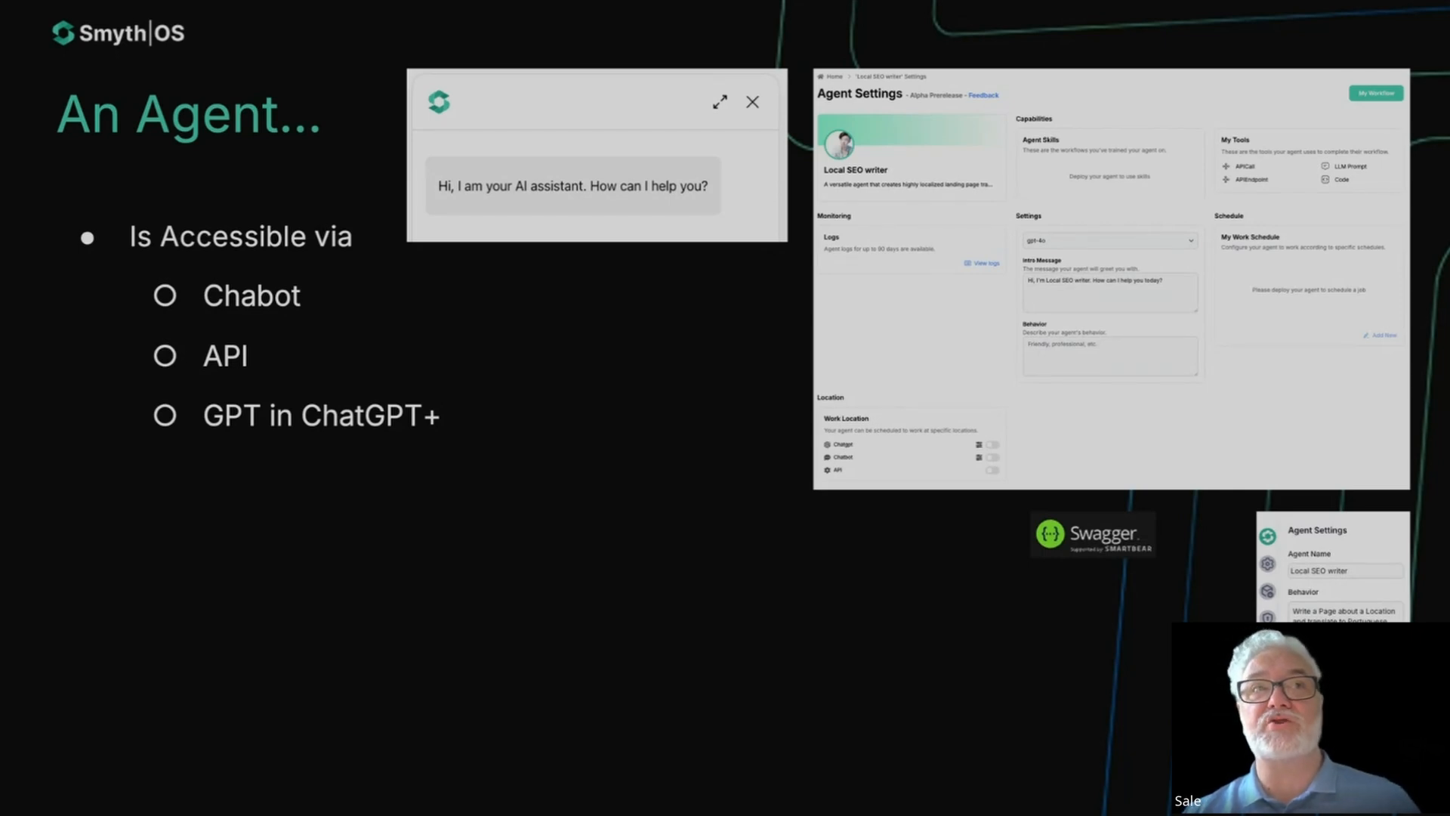
key(Right)
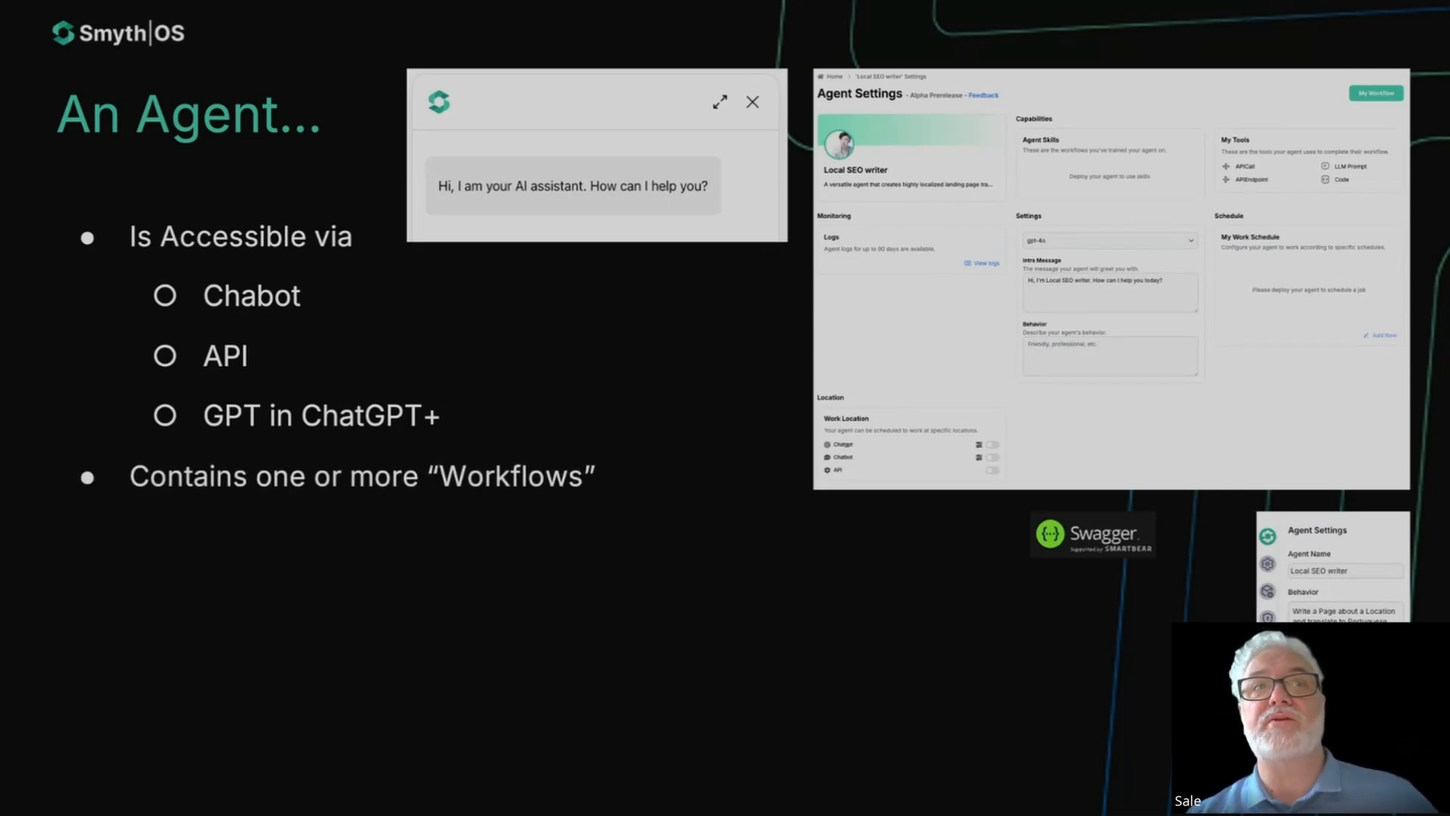